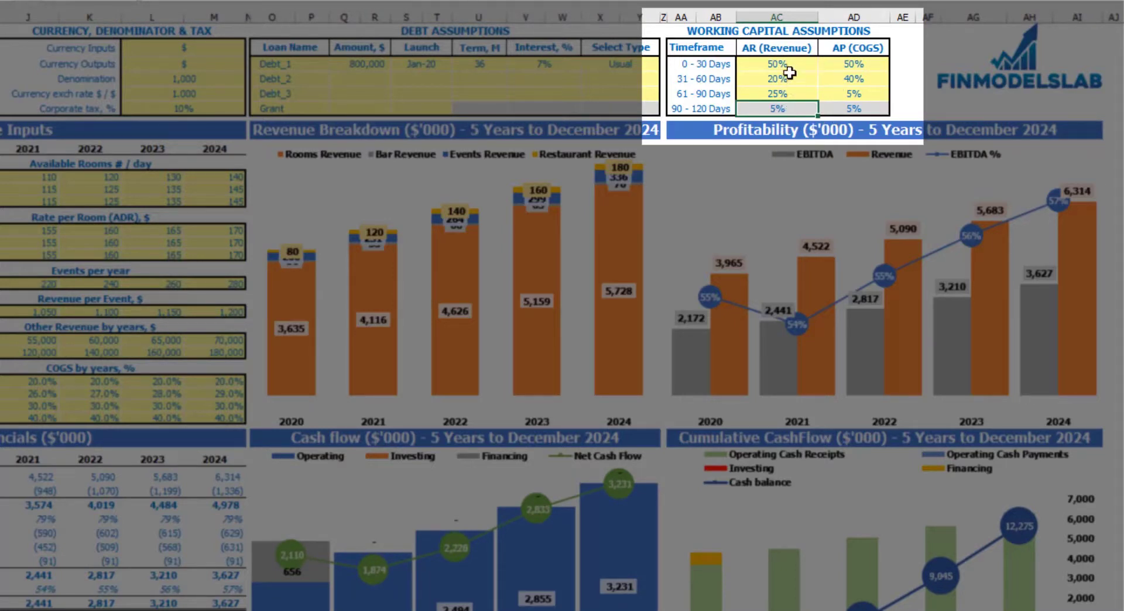
Step: Try 90% as the 0 - 30 Days AR (Revenue) assumption, inspect the 90 - 120 Days share, and undo the change
click(796, 68)
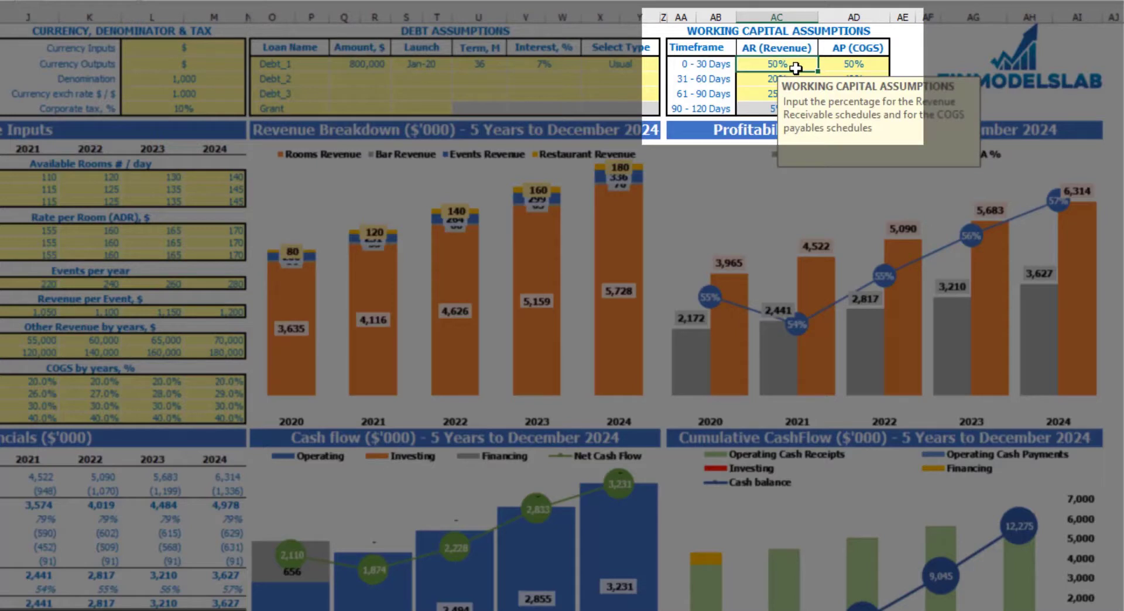
key(Return)
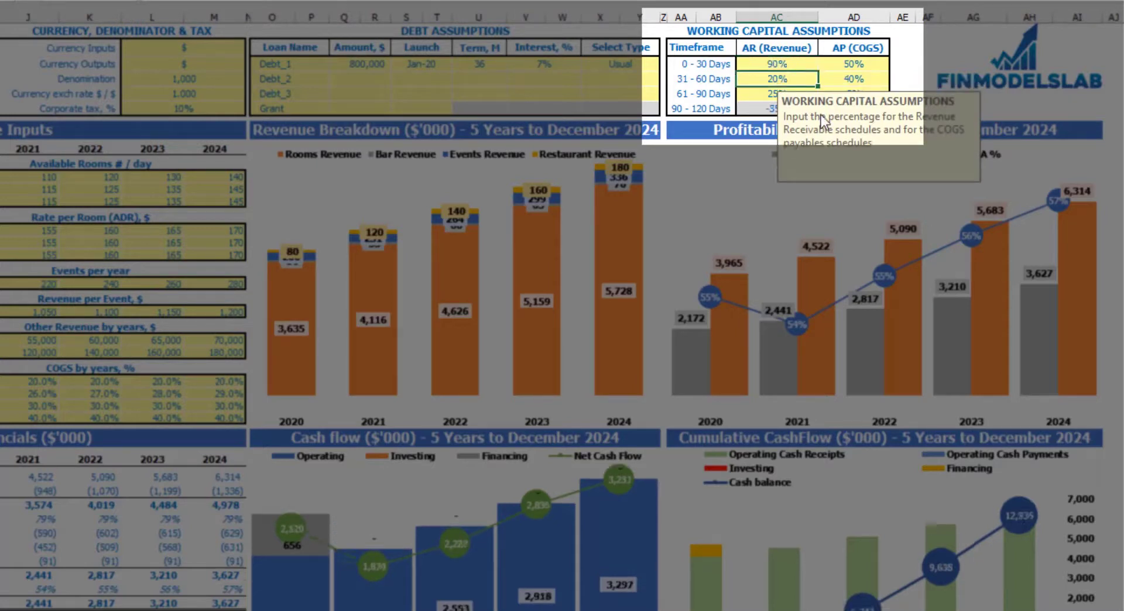
click(772, 109)
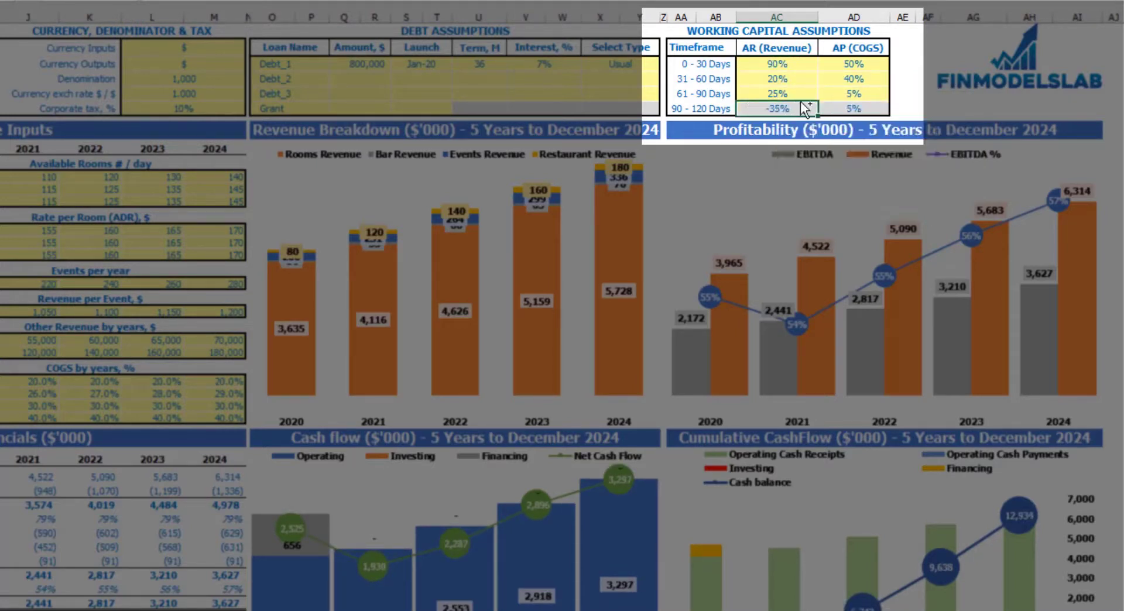
key(ctrl+z)
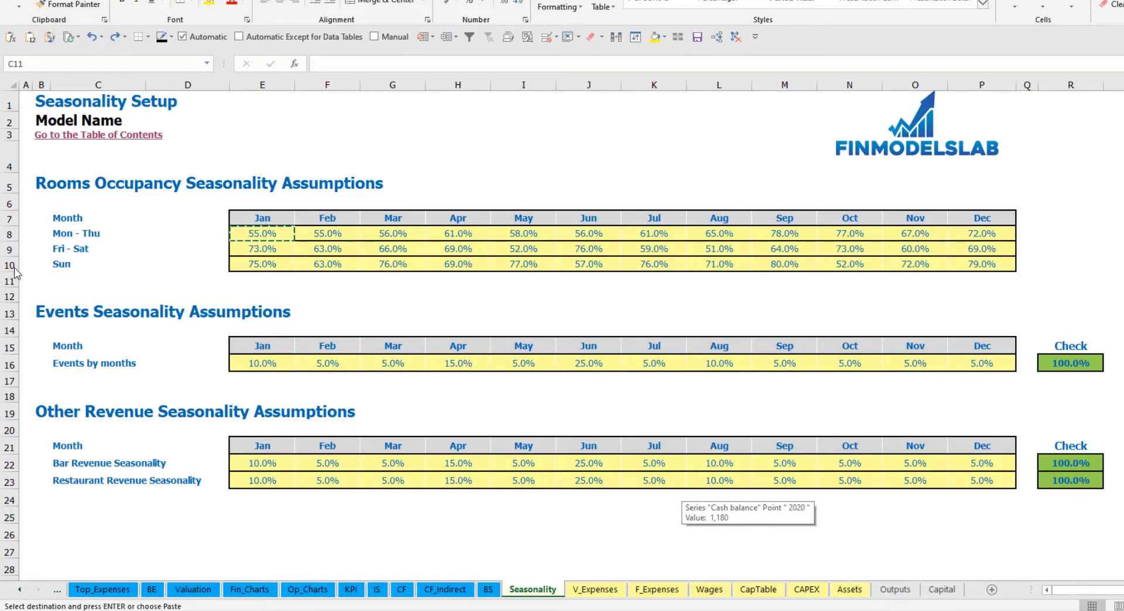
Step: Set the Mon - Thu room occupancy to 70% for January, 75% for February, 60% for March and 65% for April
click(264, 234)
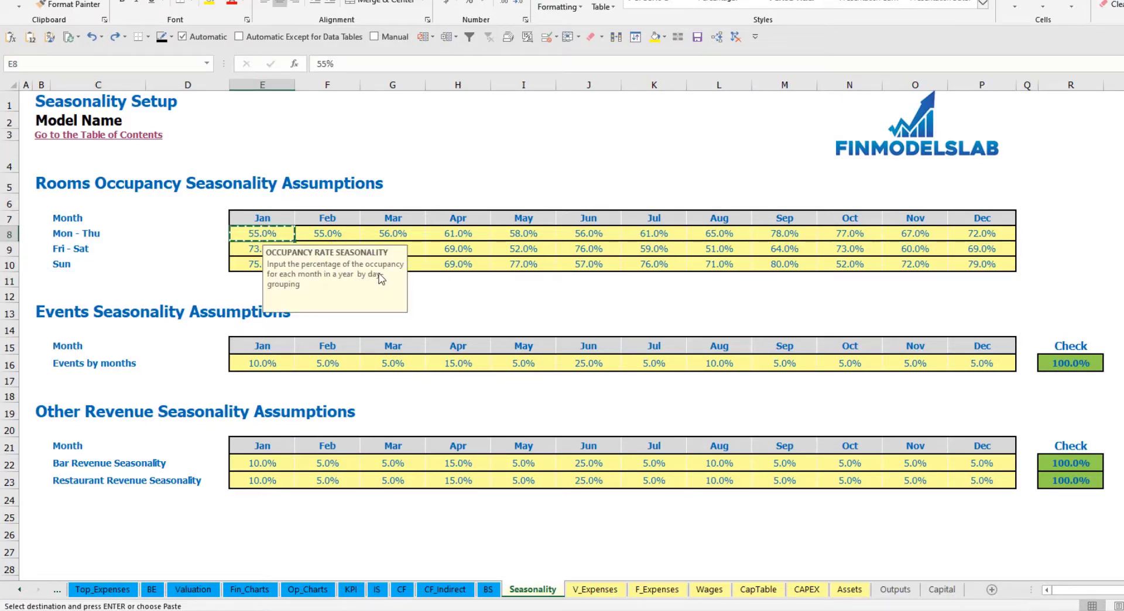
text(70)
key(Tab)
text(75)
key(Tab)
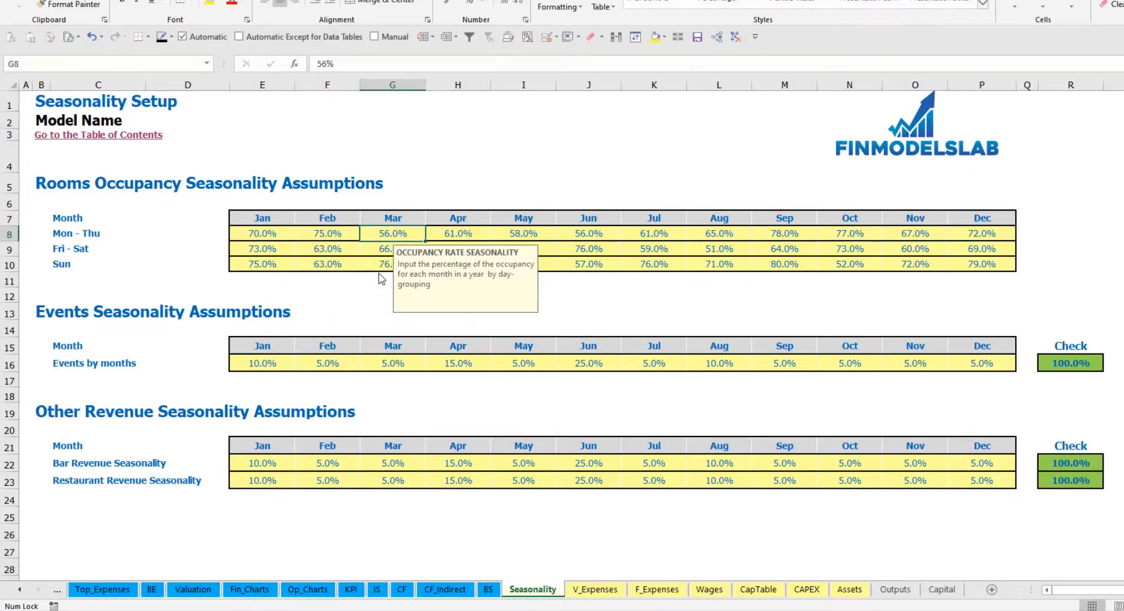
text(60)
key(Tab)
text(65)
key(Return)
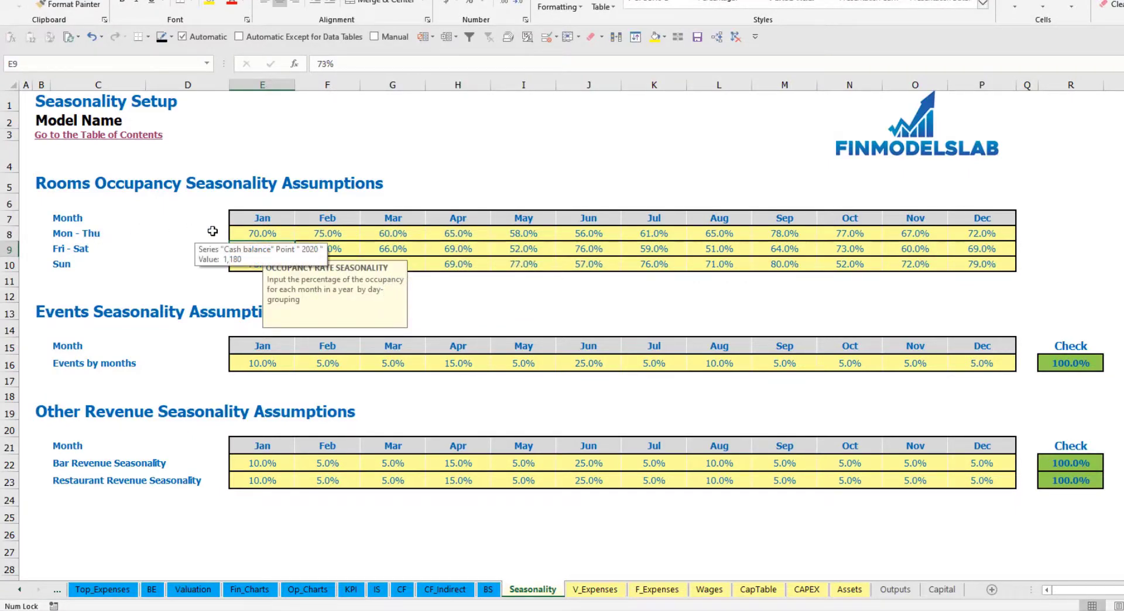
Step: Set the Mon - Thu room occupancy to 50% for January and copy it across February to December
click(265, 236)
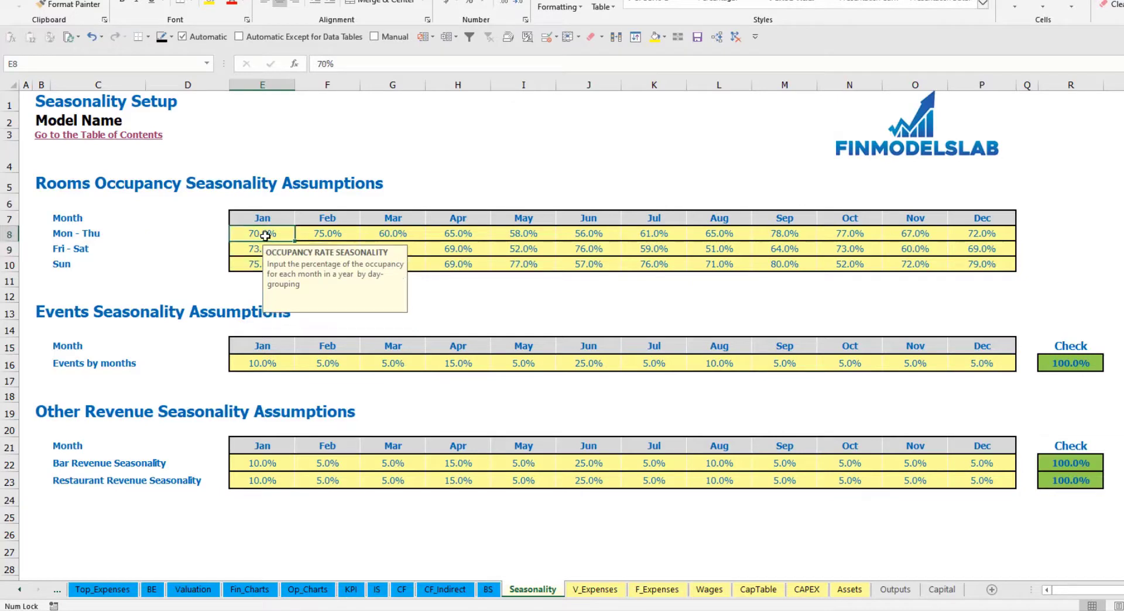
text(50)
key(ctrl+Return)
key(ctrl+c)
key(Right)
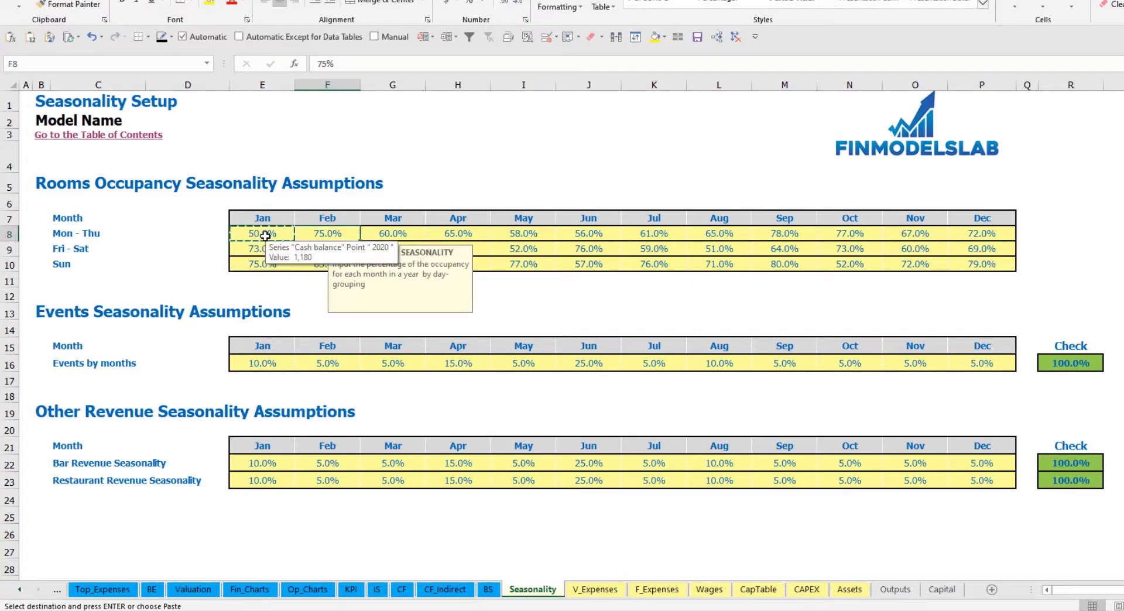
key(ctrl+shift+Right)
key(ctrl+v)
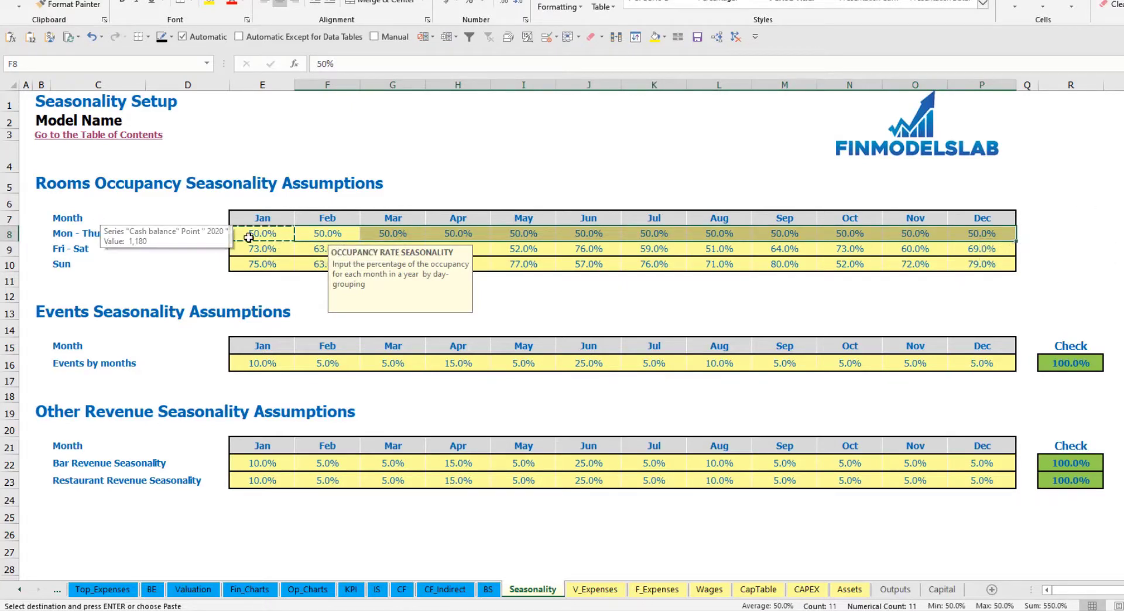
Step: Paste the 50% occupancy over the whole January to December block for Mon - Thu, Fri - Sat and Sun
drag(249, 237, 976, 268)
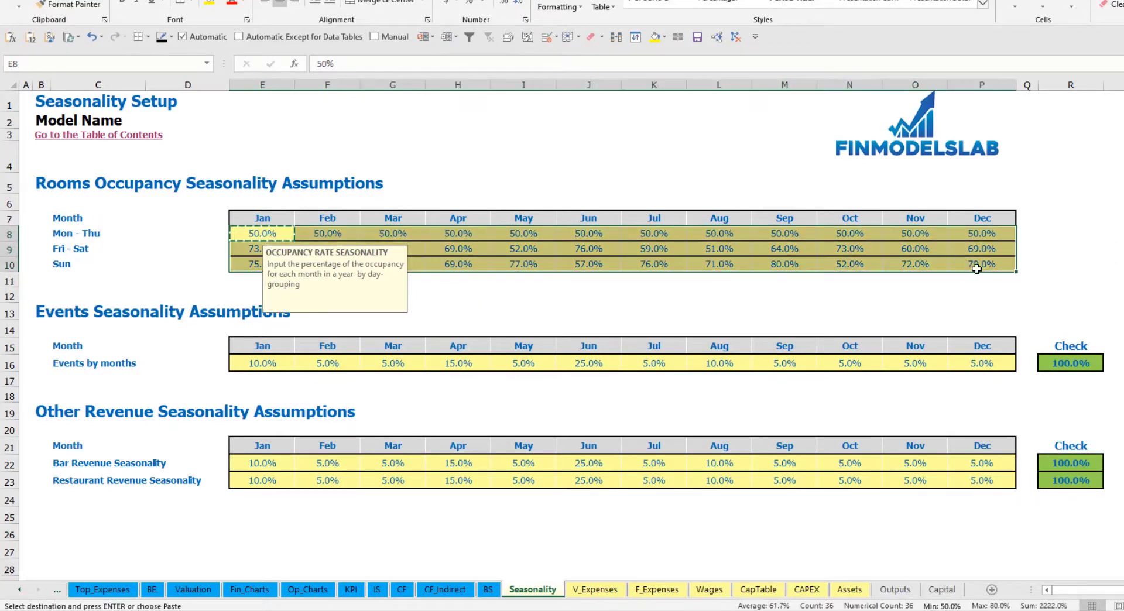
key(ctrl+v)
click(1066, 233)
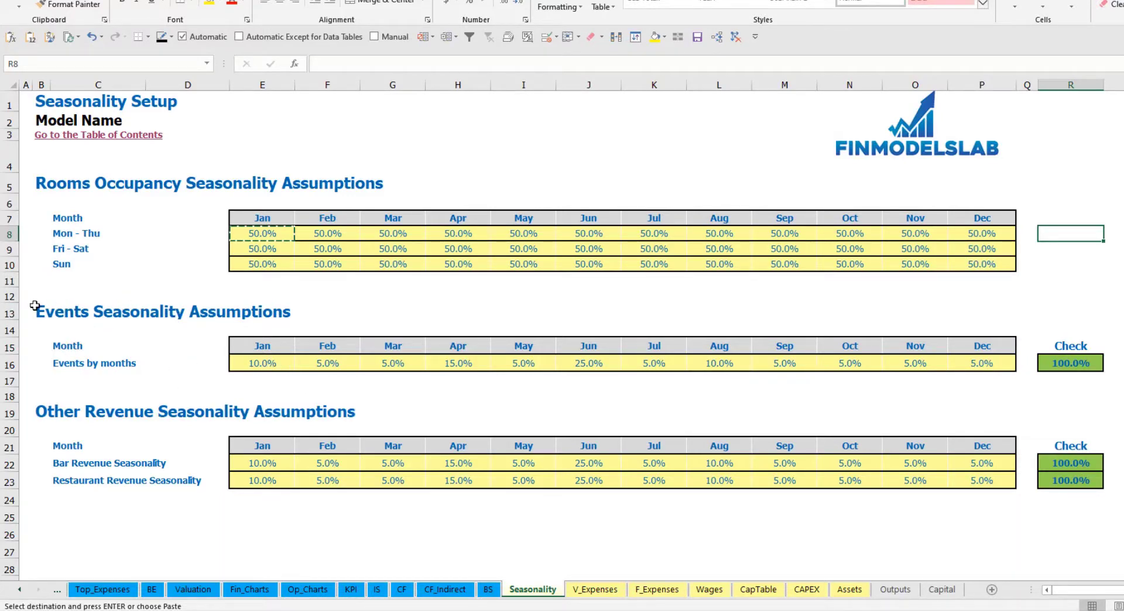
Step: Set the events seasonality to 15% for January, 10% for February and 12% for April, skipping March
click(276, 361)
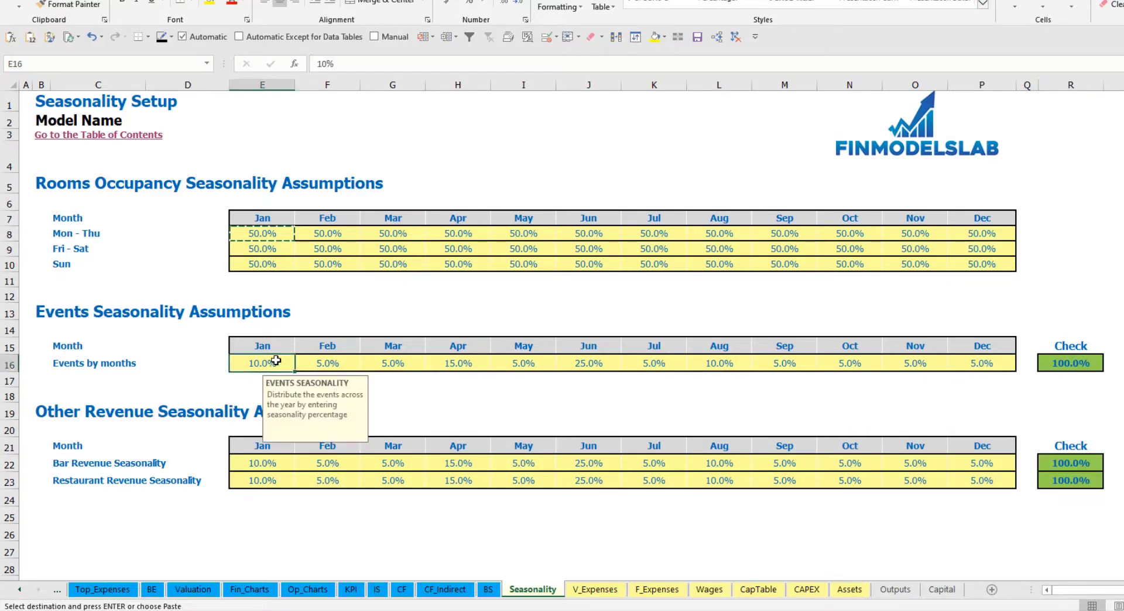
text(15)
key(Tab)
text(10)
key(Tab)
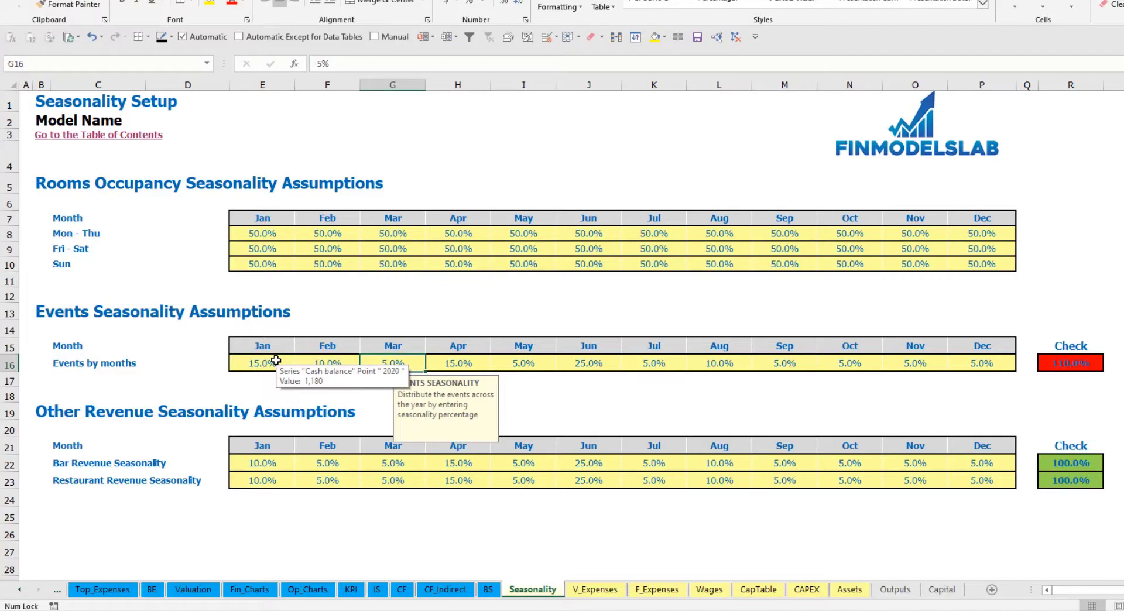
key(Tab)
text(12)
key(Tab)
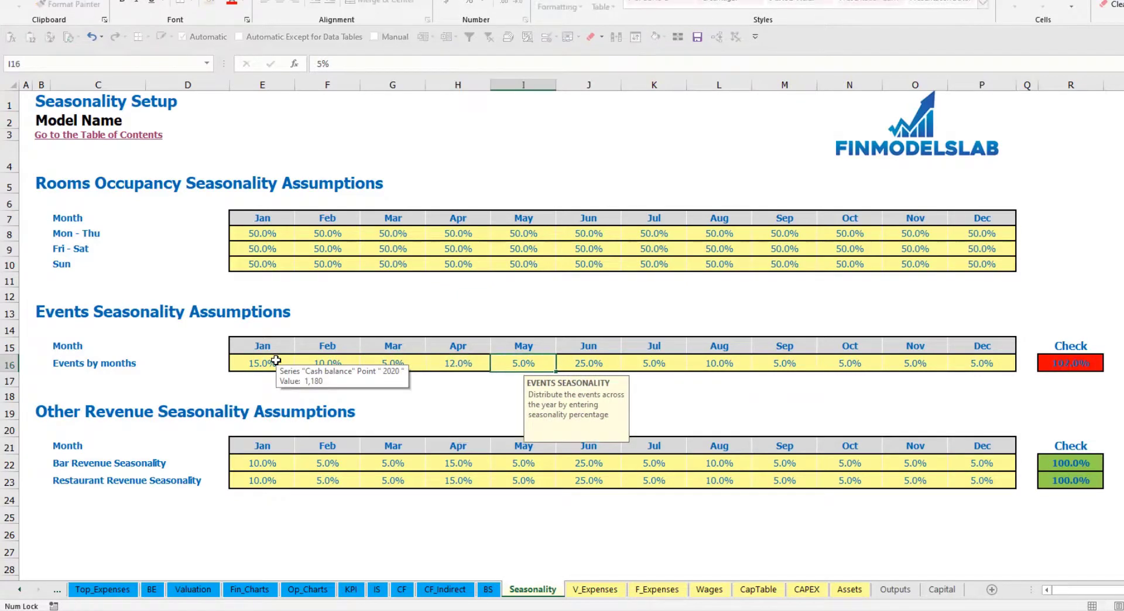
Step: Inspect the check cell of the events seasonality row and set June's events share to 18%
click(585, 330)
click(1081, 366)
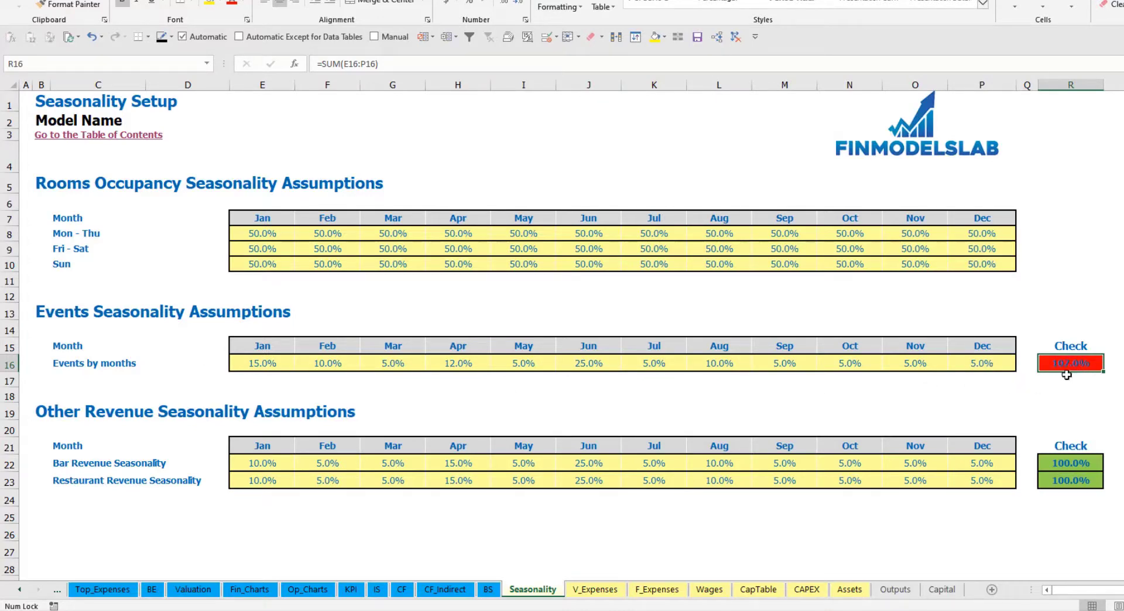
click(587, 366)
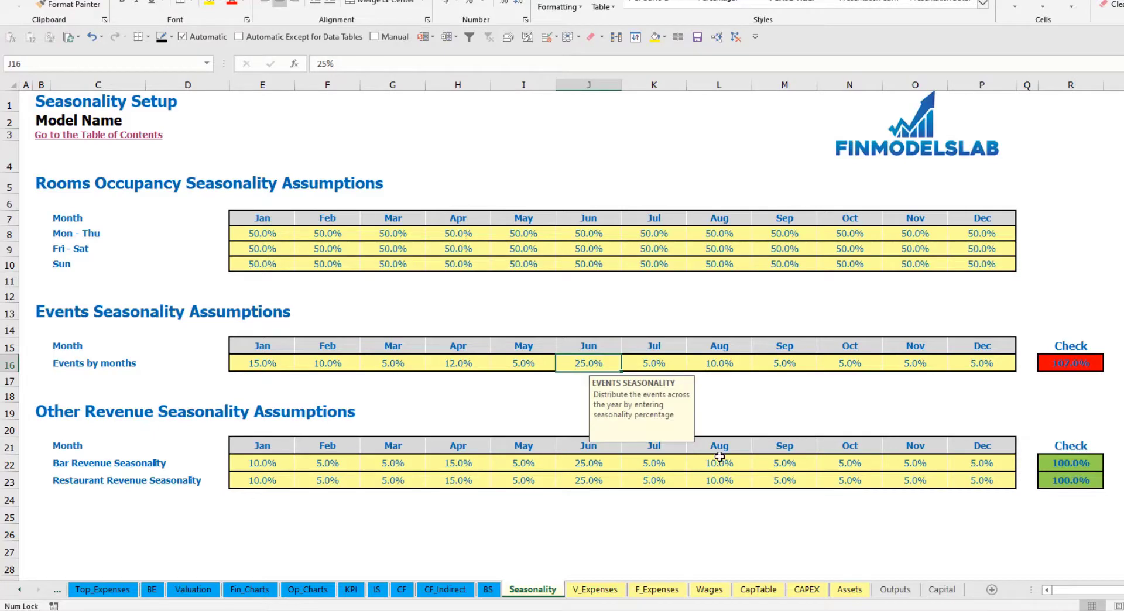
text(18)
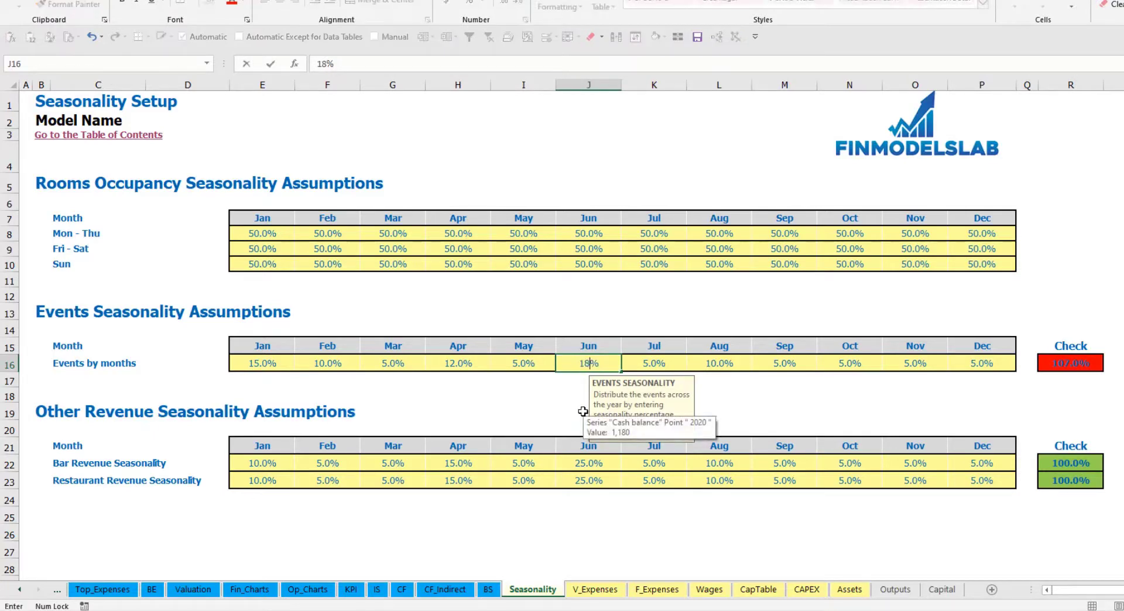
key(Return)
click(1111, 379)
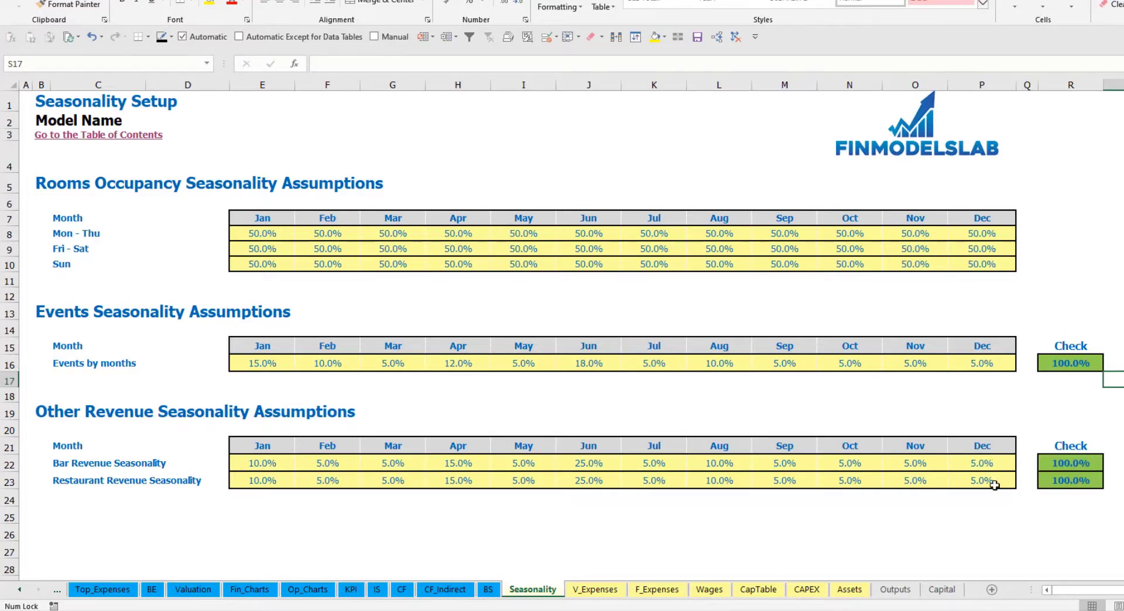
Step: Enter =1/12 as January's Bar Revenue Seasonality and copy it across the remaining months of that row
click(255, 462)
text(=1/12)
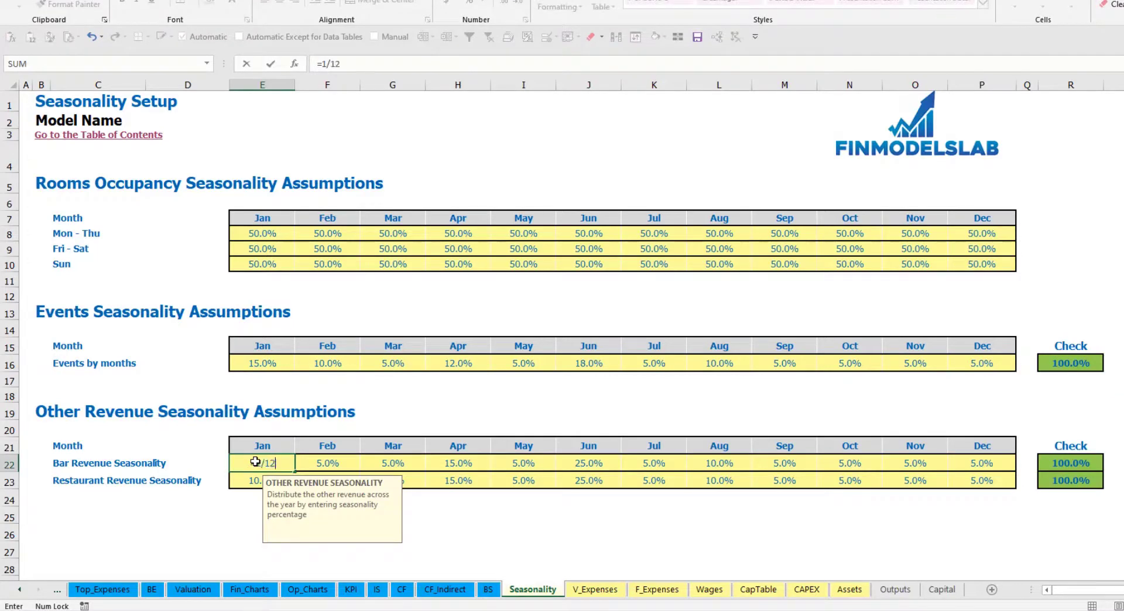
key(ctrl+Return)
key(ctrl+c)
key(Right)
key(ctrl+shift+Right)
key(shift+Left)
key(shift+Right)
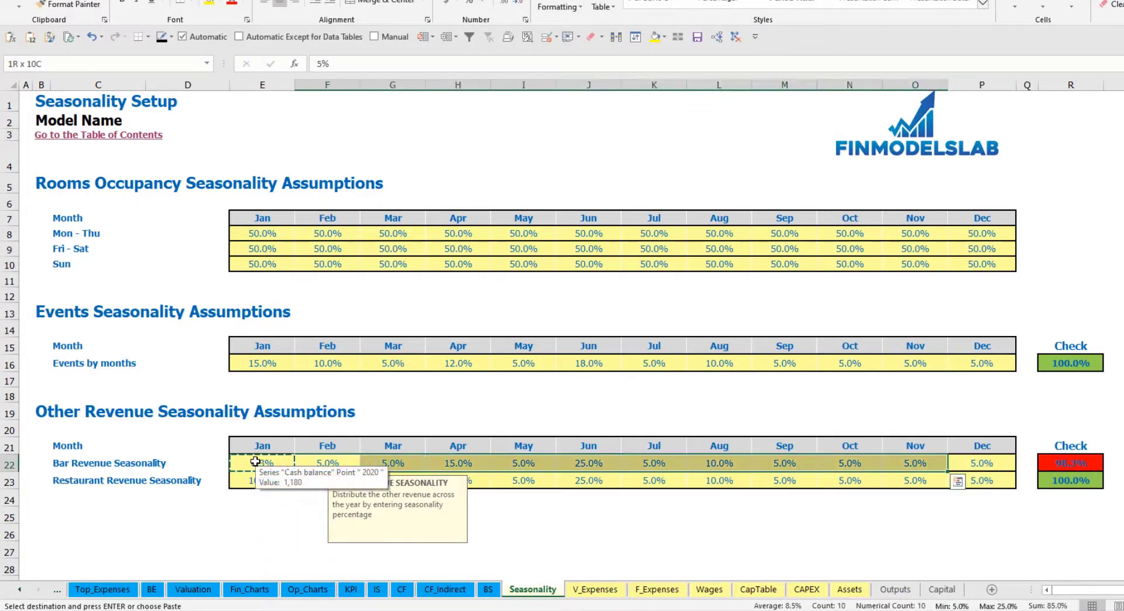
key(ctrl+v)
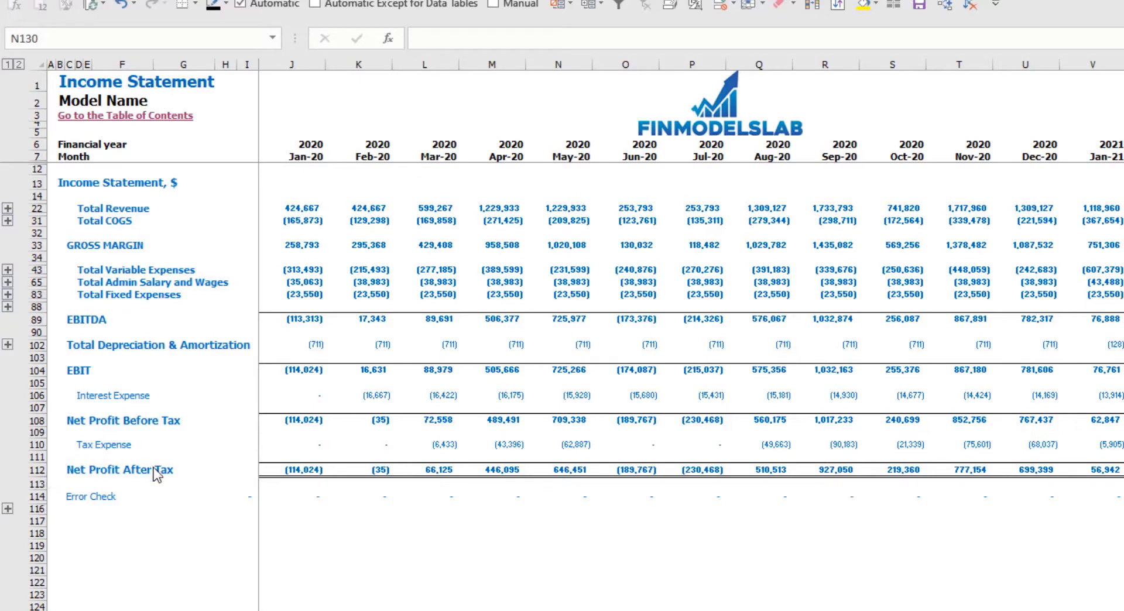
Step: Expand the detail rows of Fixed Expenses, Variable Expenses and Revenue in the Income Statement
click(8, 294)
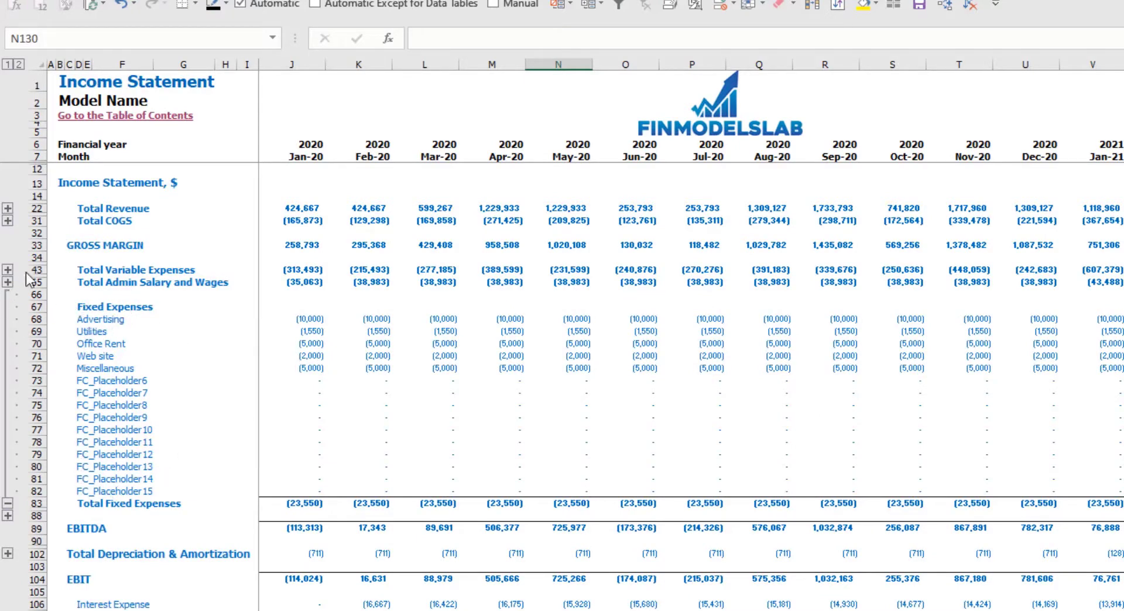
click(8, 269)
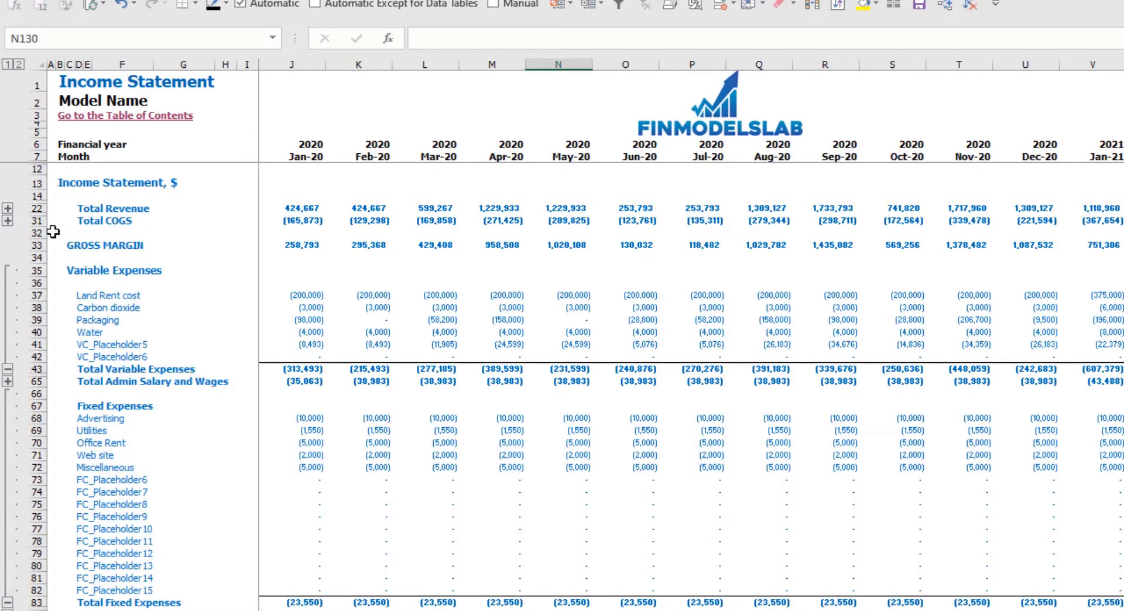
click(8, 208)
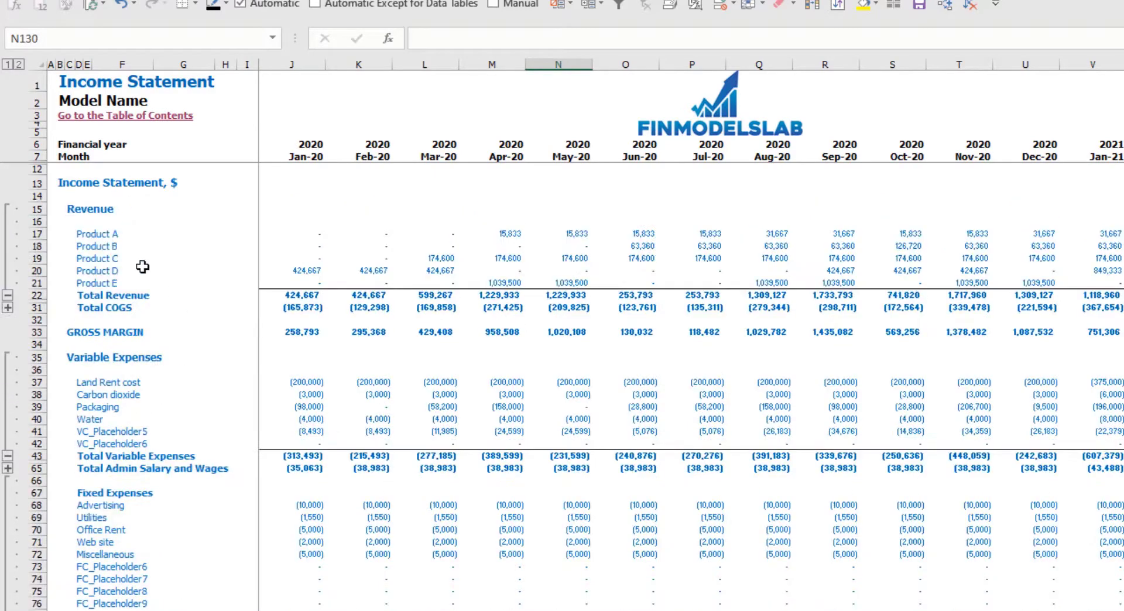
Step: View the Cash Flow Statement sheet and its indirect-method version, and move on from there to another sheet
click(381, 609)
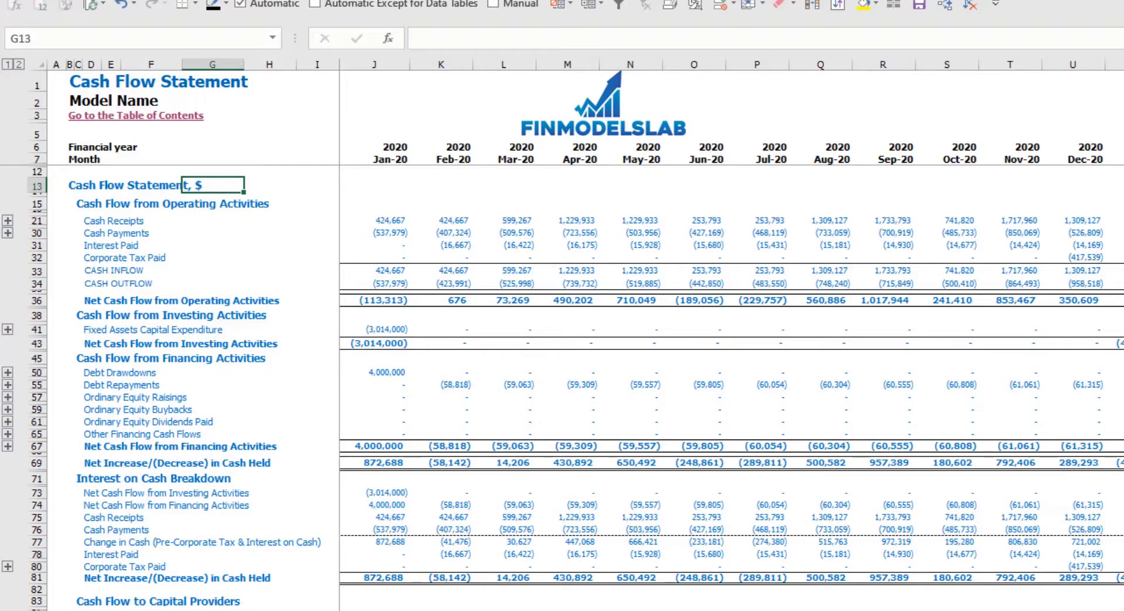
key(ctrl+Page_Down)
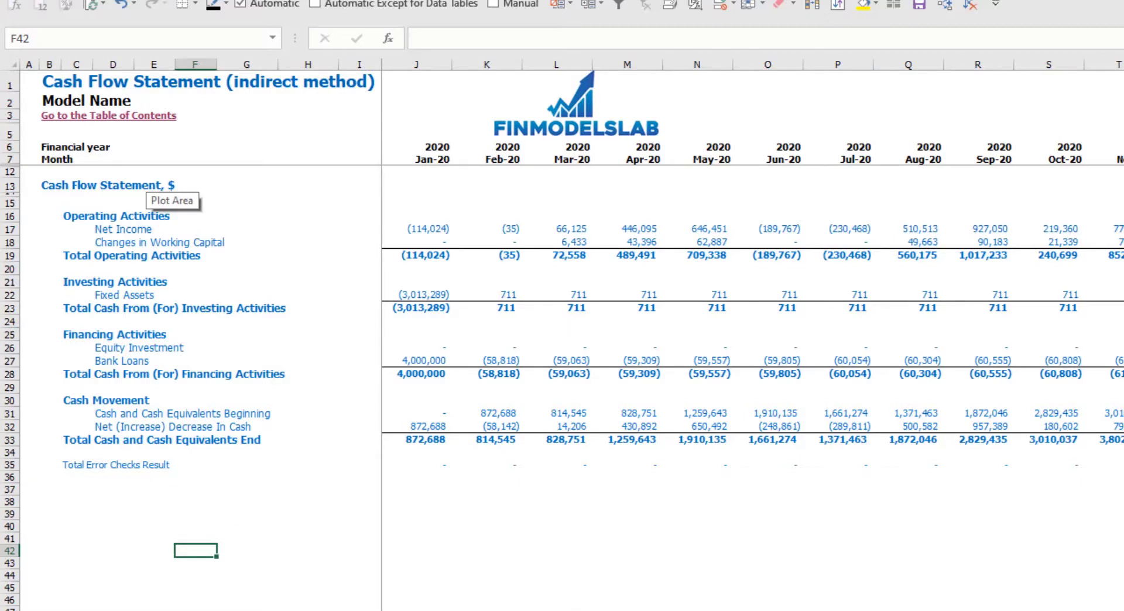
click(358, 609)
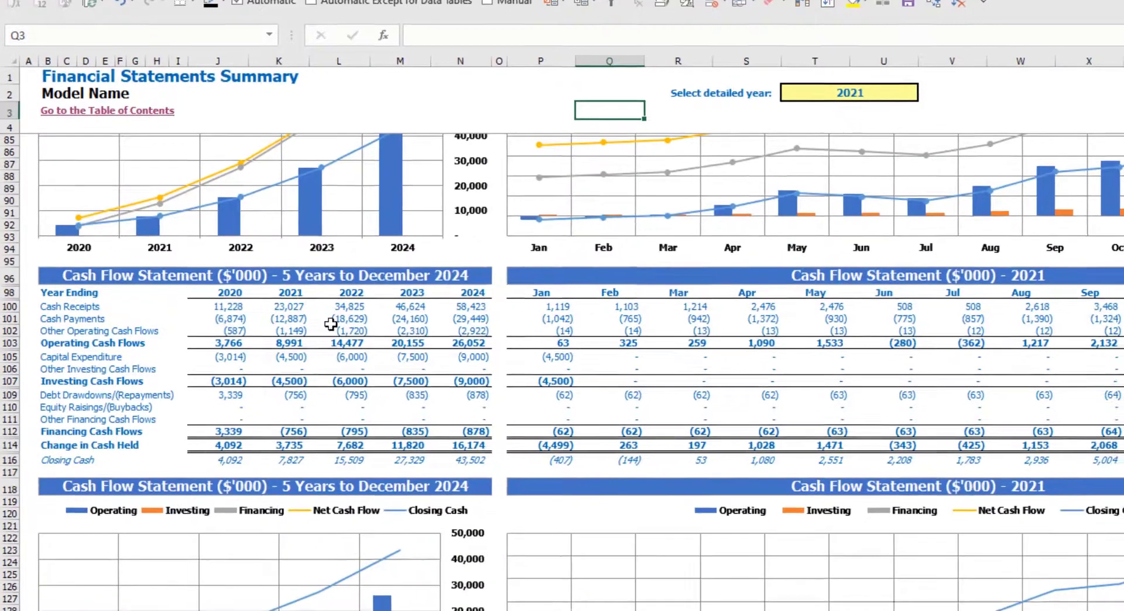
Step: Set the detailed year of the Financial Statements Summary to 2022
scroll(363, 249, up, 15)
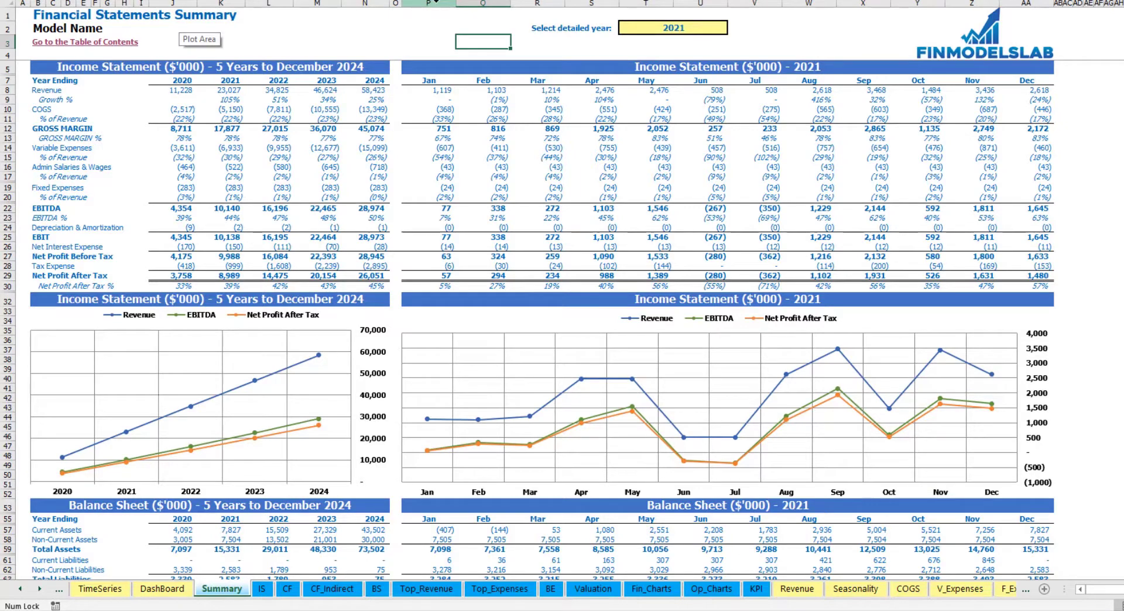
click(724, 29)
click(734, 29)
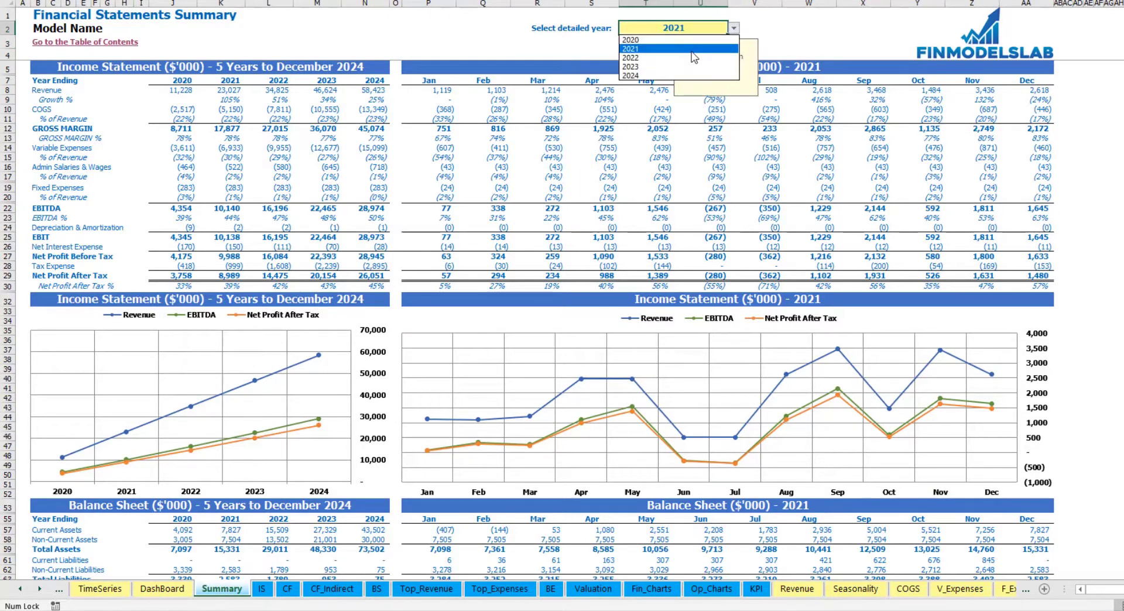
click(693, 57)
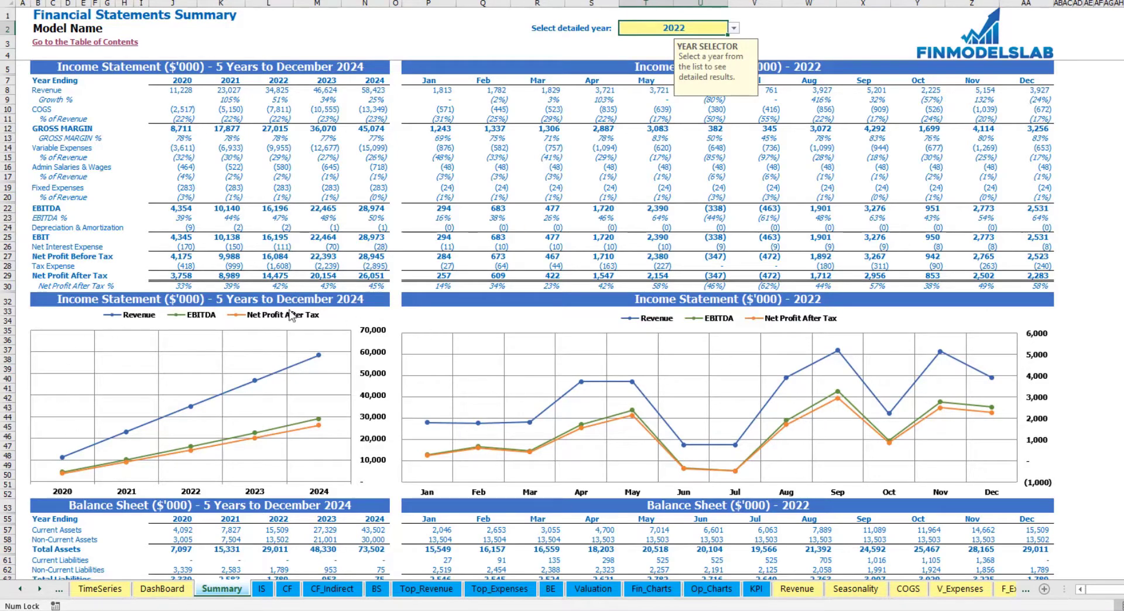
click(1088, 237)
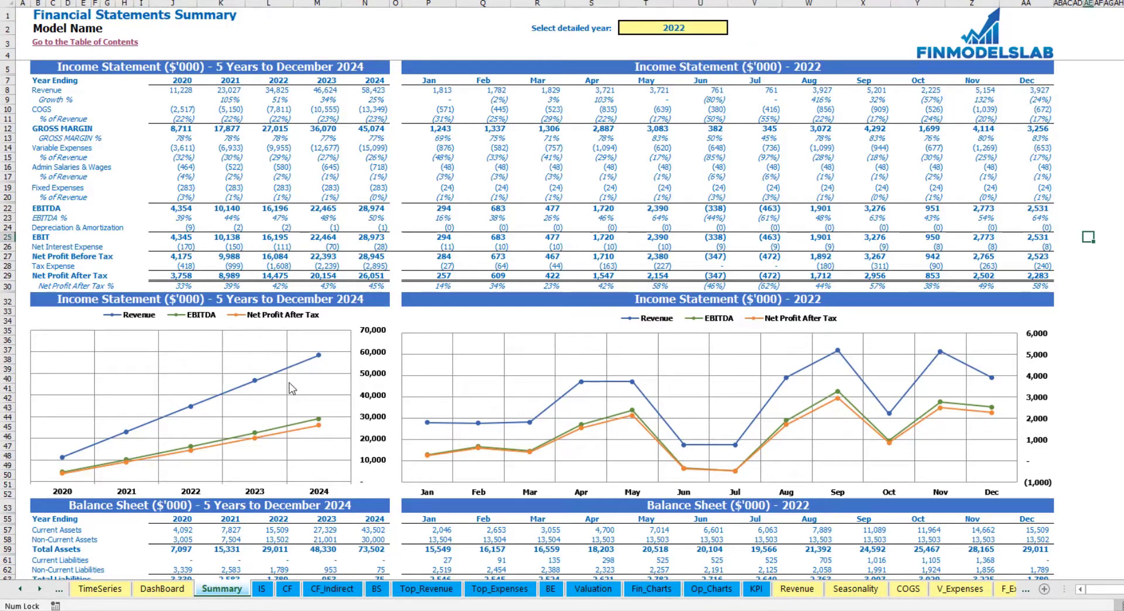
Step: Review the balance sheet and cash flow tables and charts of the Financial Statements Summary
scroll(291, 388, down, 10)
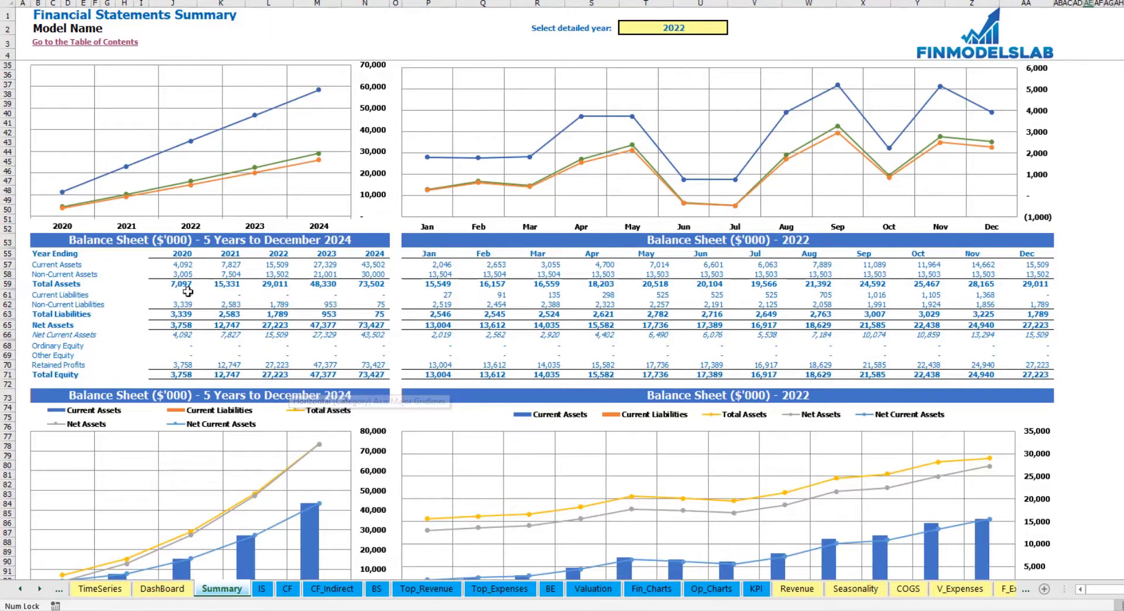
scroll(139, 272, down, 3)
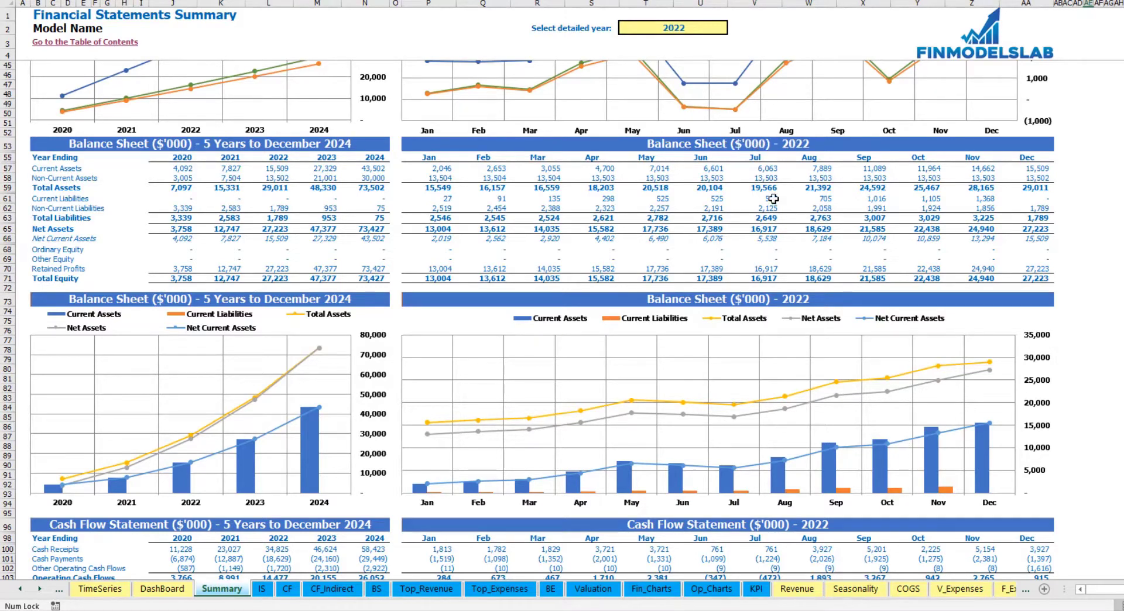
scroll(525, 289, down, 15)
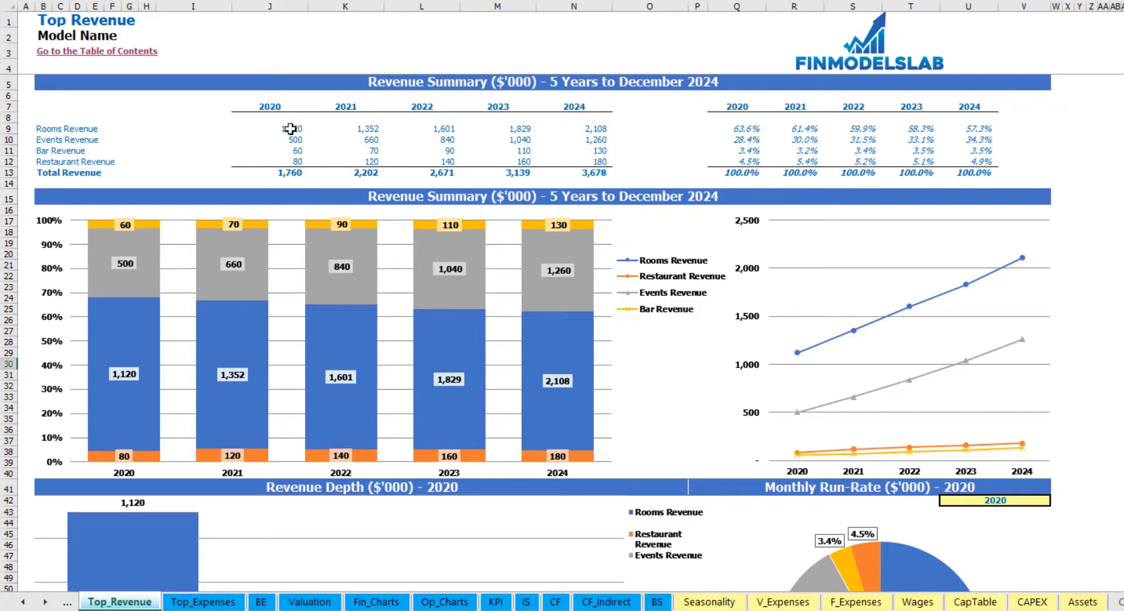
Step: Highlight the yearly amounts and percentage shares of each revenue line in the Top Revenue summary
drag(288, 129, 570, 159)
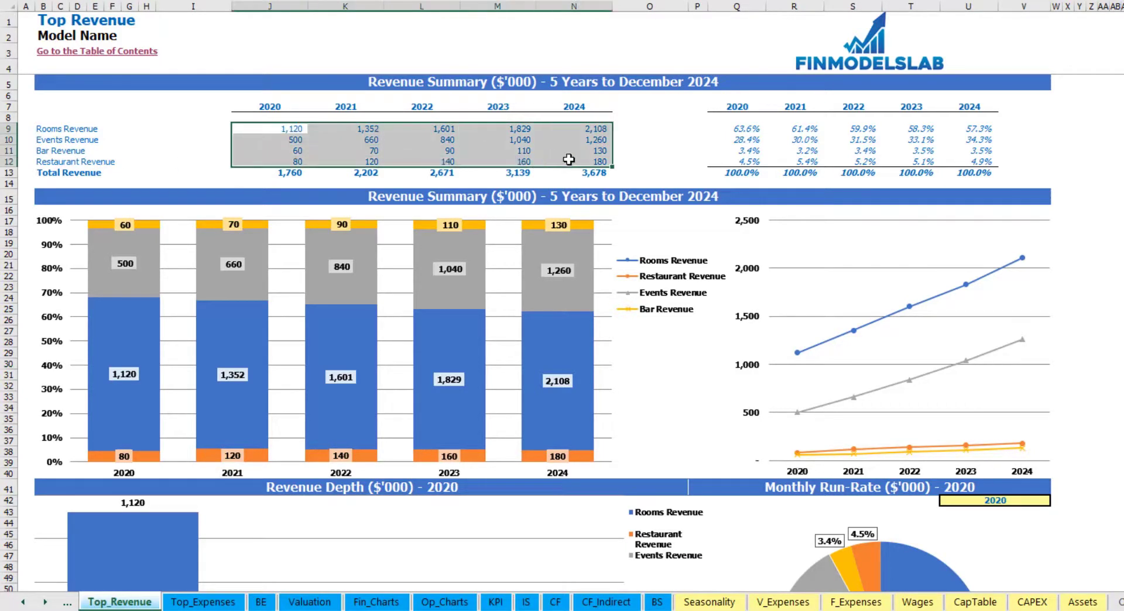
drag(739, 128, 970, 168)
click(1120, 163)
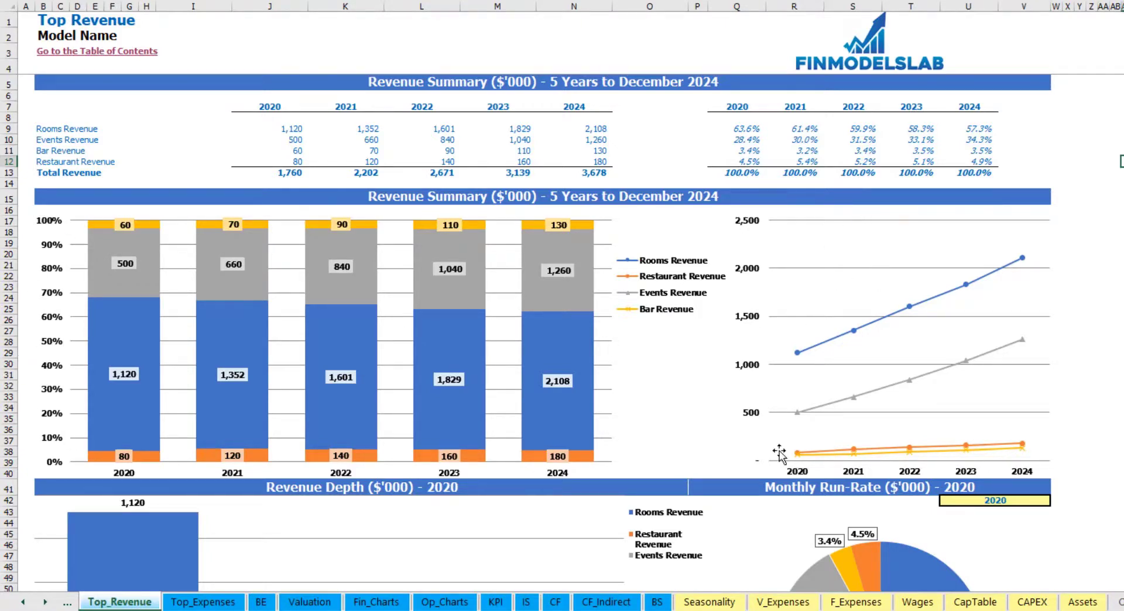
Step: Set the detailed year of the Revenue Depth and Monthly Run-Rate charts to 2022
scroll(1120, 161, down, 11)
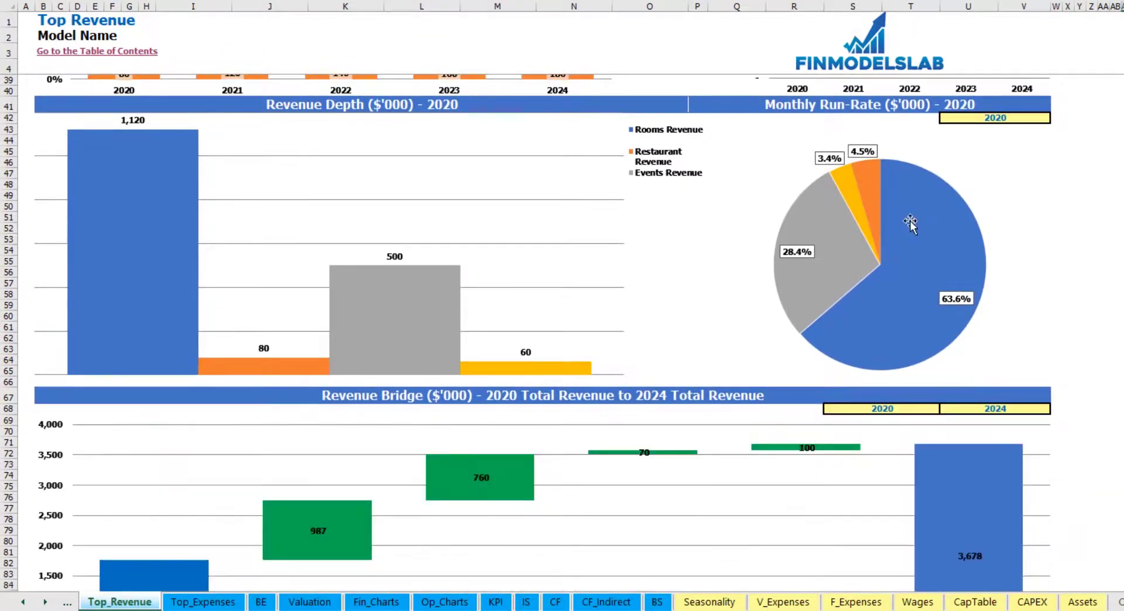
click(1047, 118)
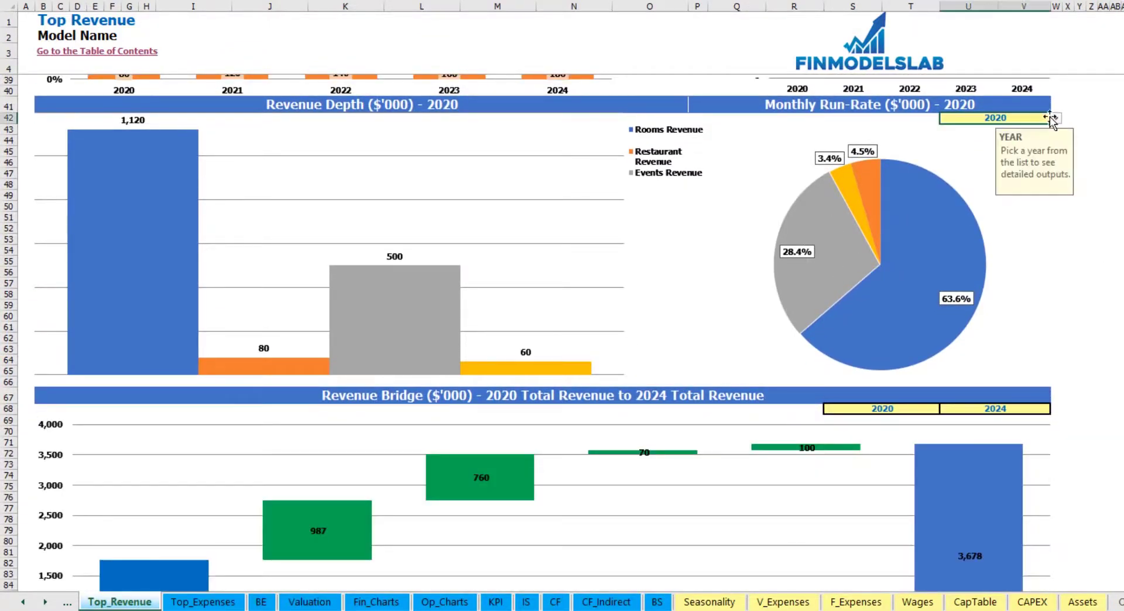
click(1055, 118)
click(1005, 151)
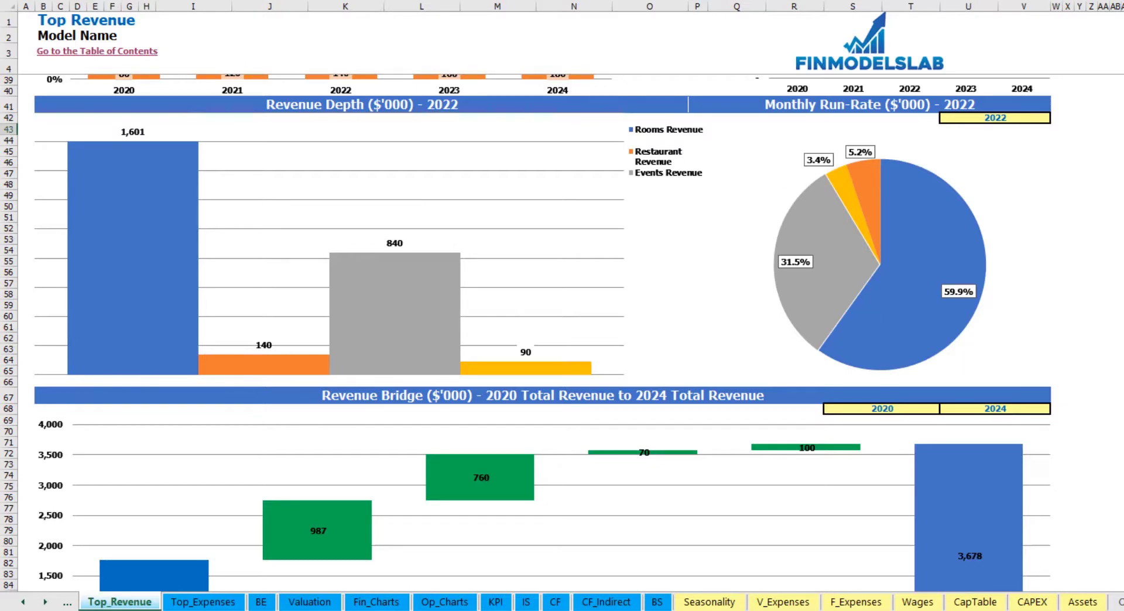
Step: Set the Revenue Bridge's last year to 2023, keeping 2020 as its first year
scroll(527, 333, down, 9)
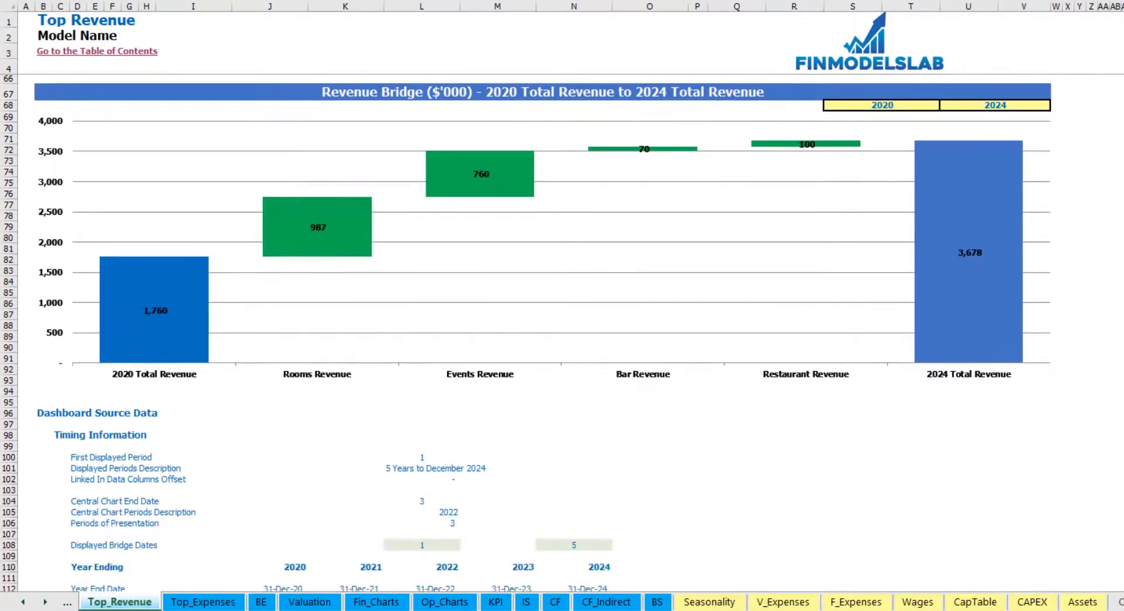
mouse_move(147, 302)
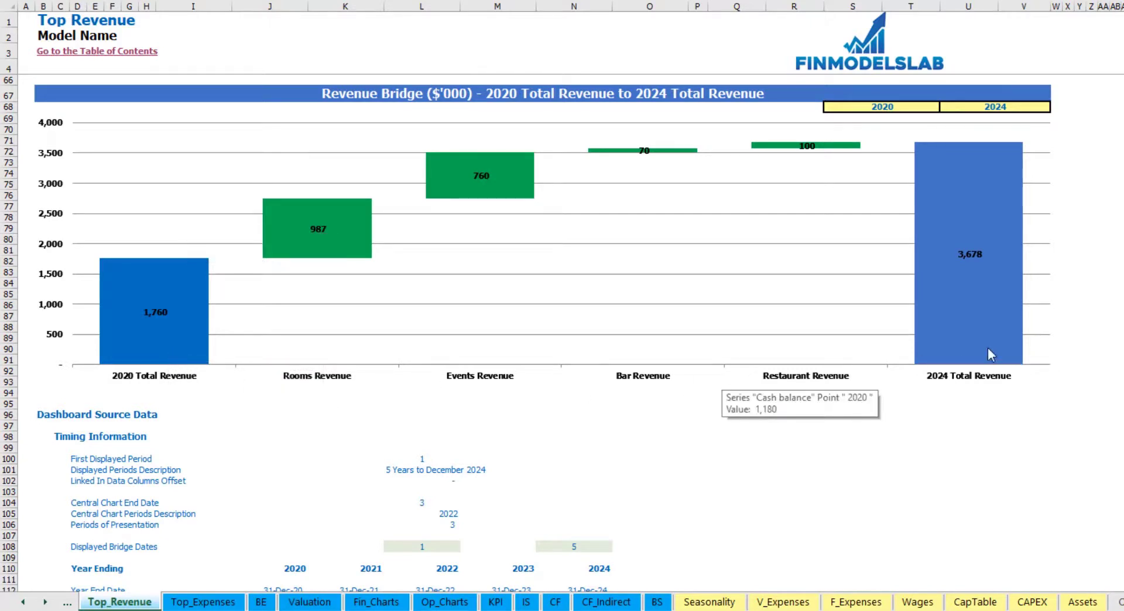
click(1033, 107)
click(1056, 107)
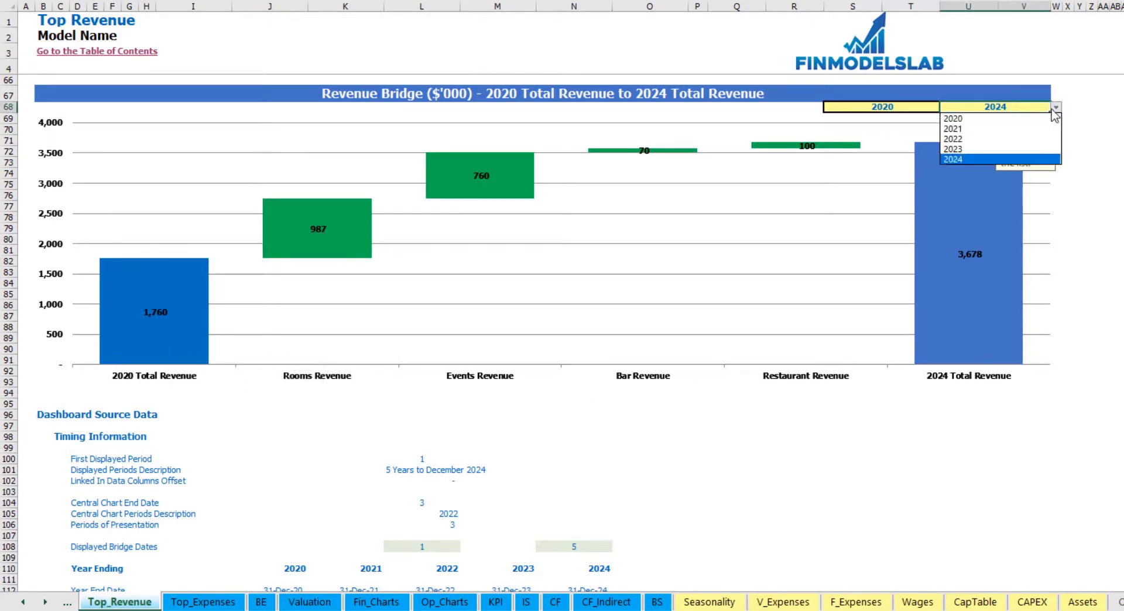
click(999, 149)
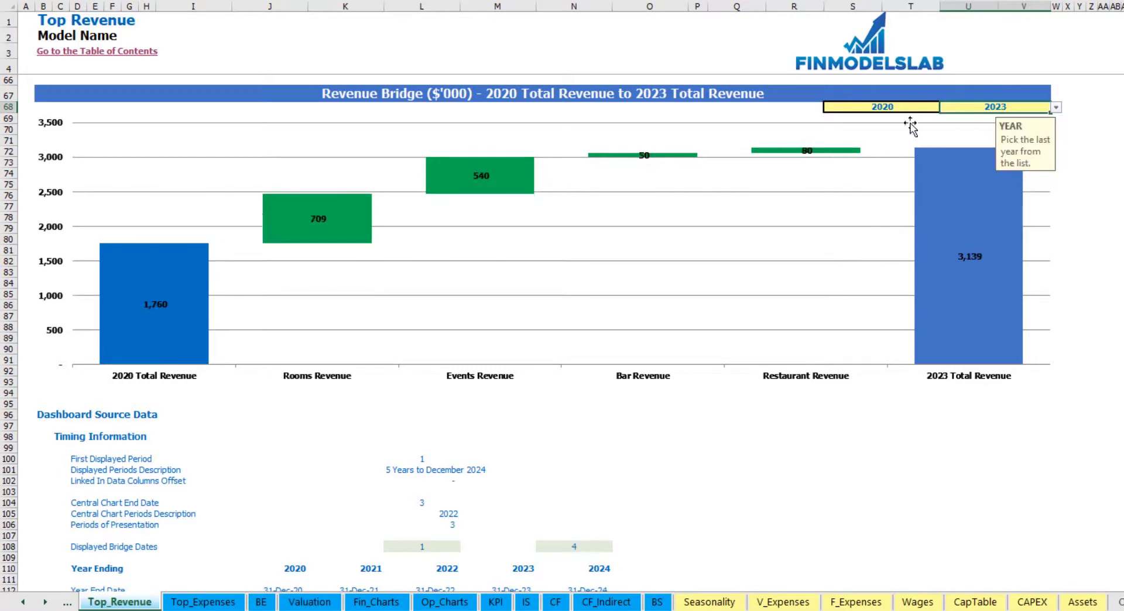
click(922, 107)
click(946, 108)
click(916, 129)
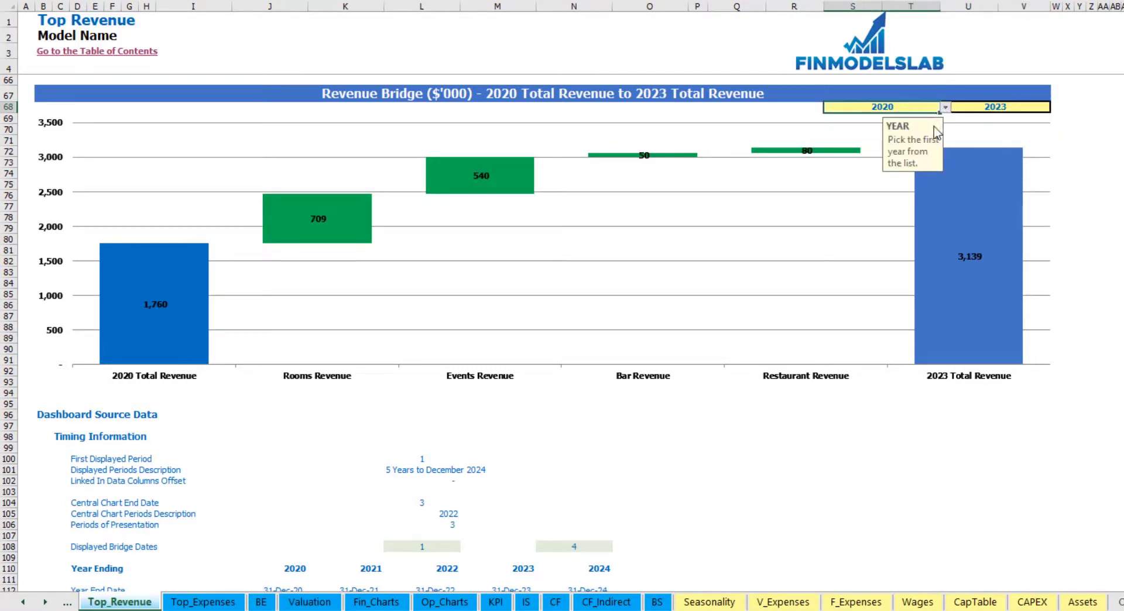
key(Return)
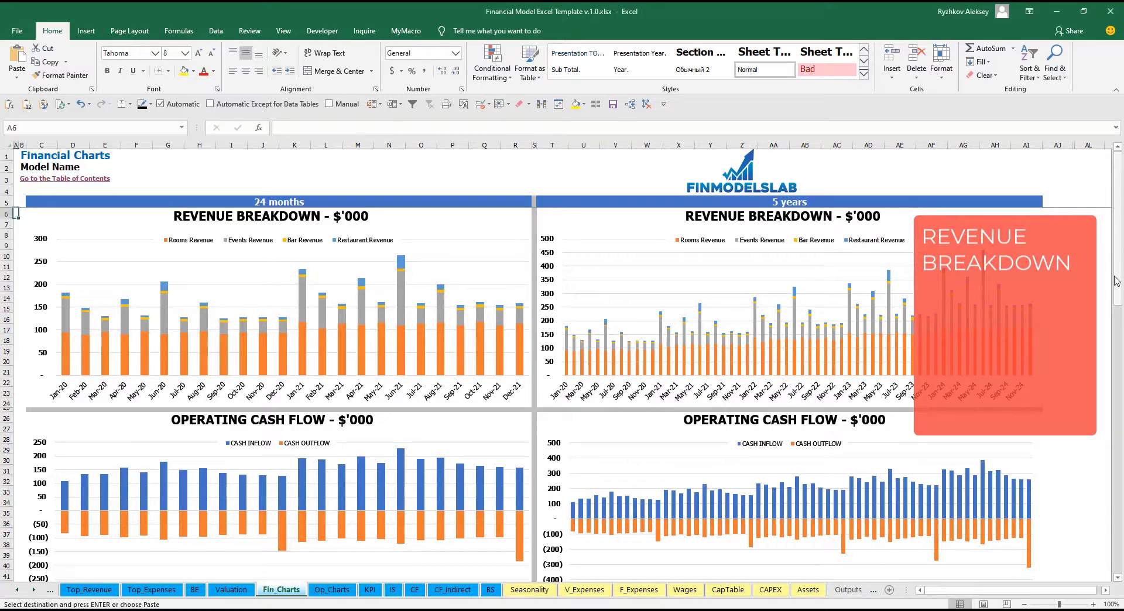
Step: Review the 24-month and 5-year charts on the Financial Charts and Operational Charts sheets
drag(1118, 269, 1119, 348)
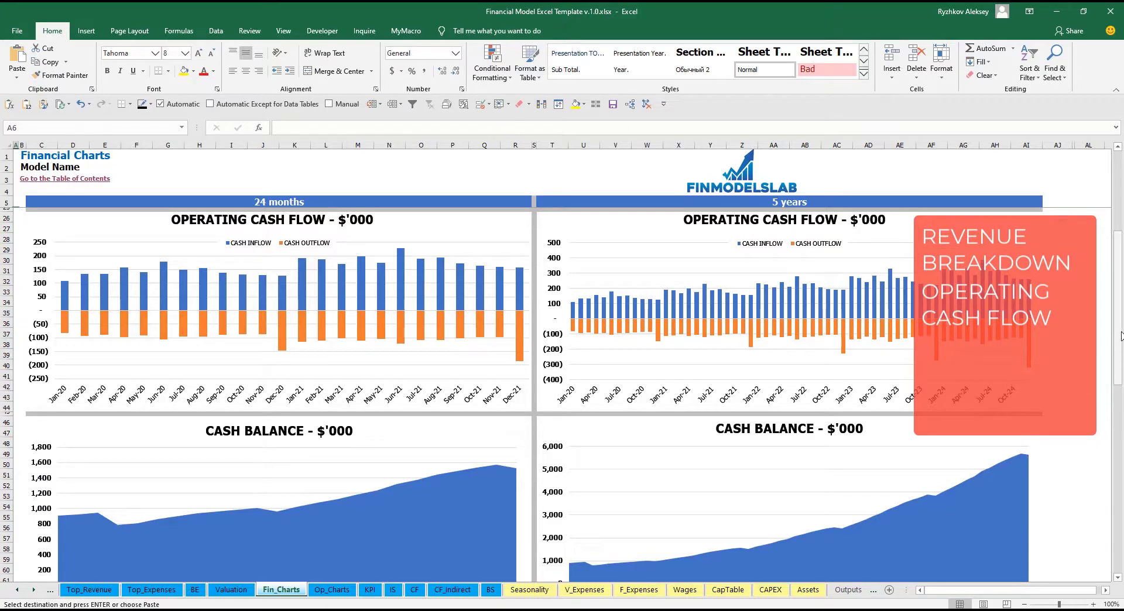
drag(1119, 331, 1121, 498)
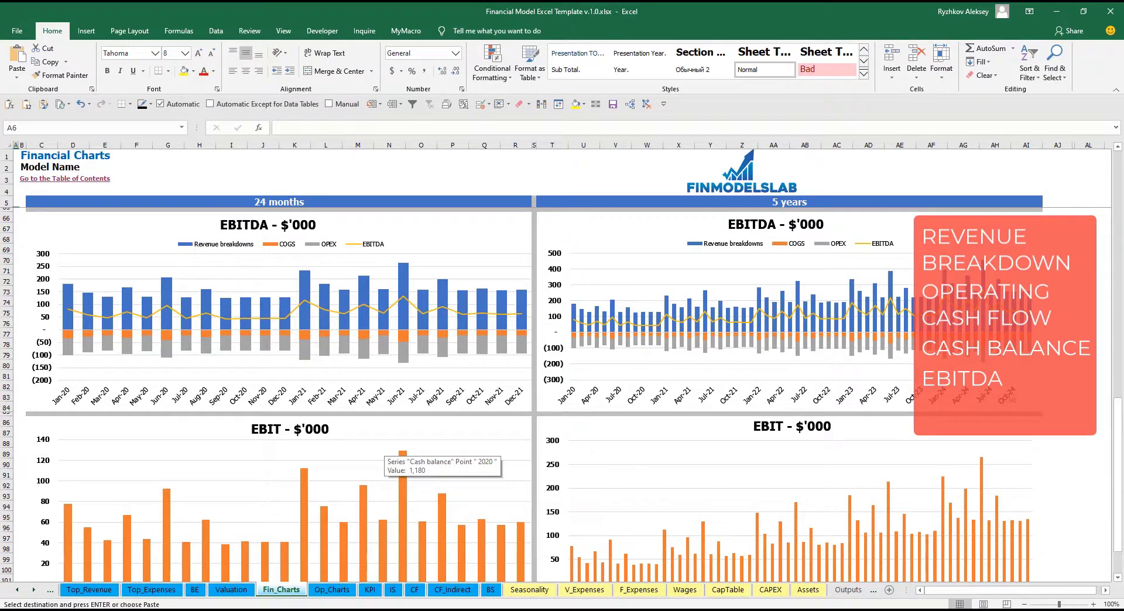
drag(1121, 420, 1120, 421)
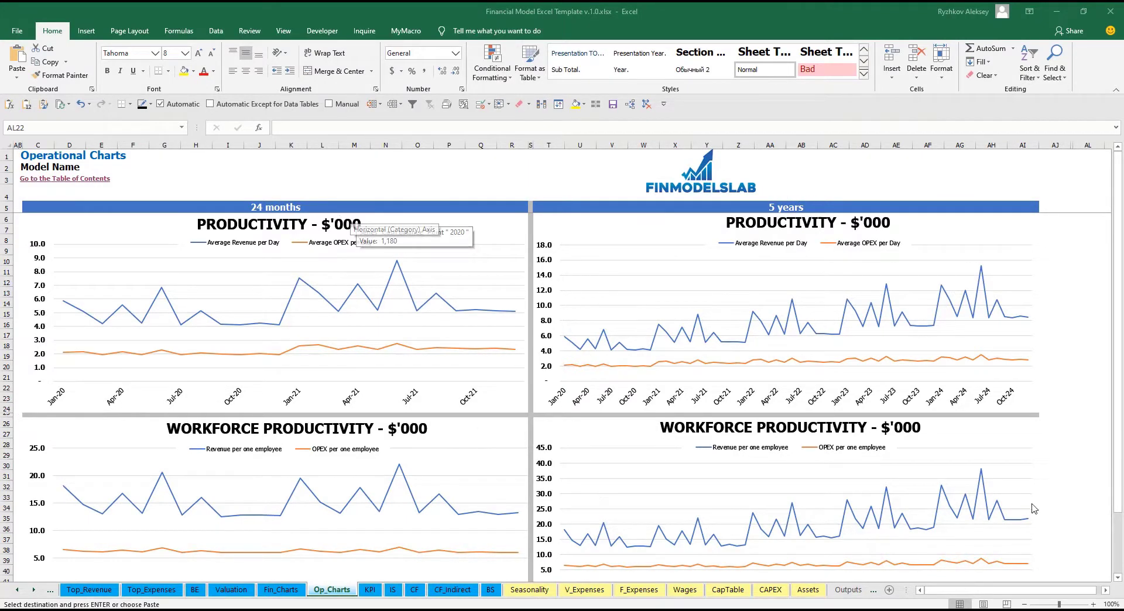
click(1117, 237)
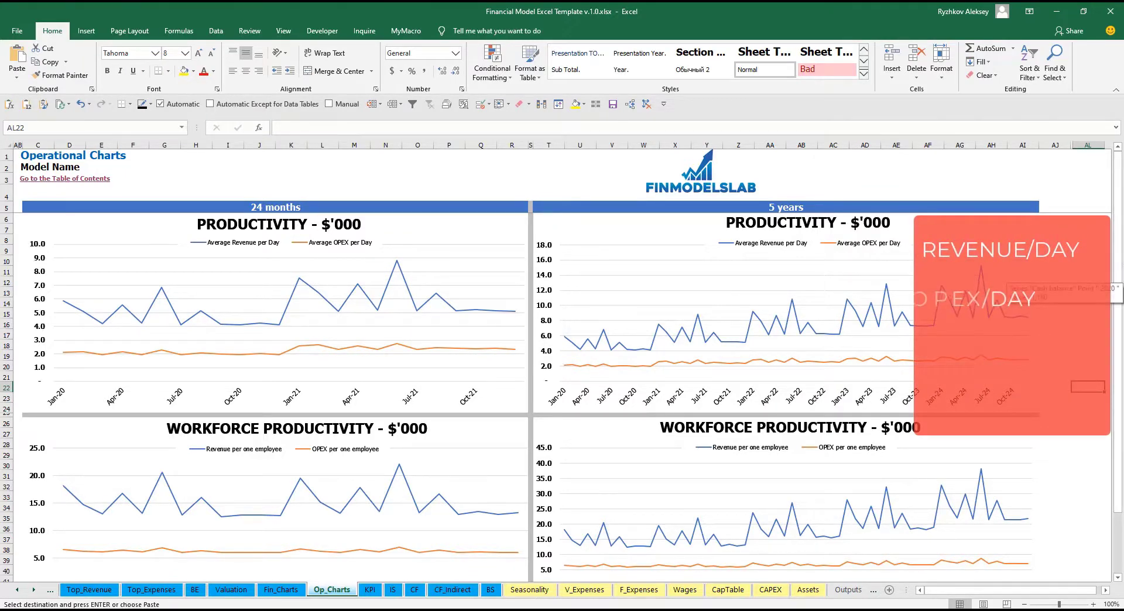
scroll(1089, 338, down, 2)
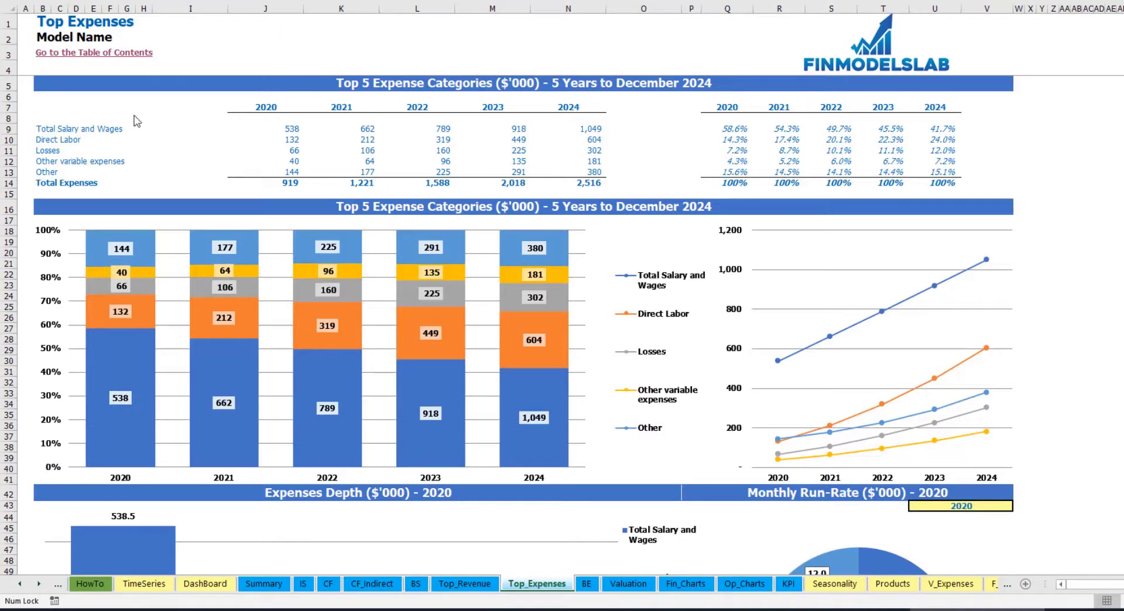
Step: Highlight the expense categories, yearly amounts, Total Expenses row and percentage shares in the Top Expenses summary
drag(43, 130, 43, 164)
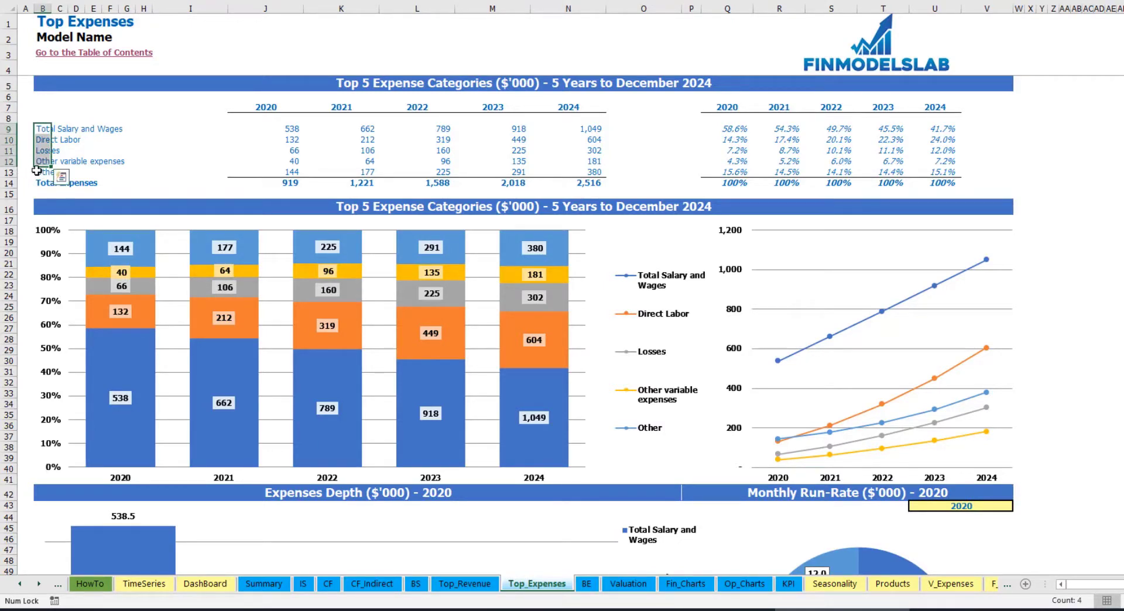
click(48, 172)
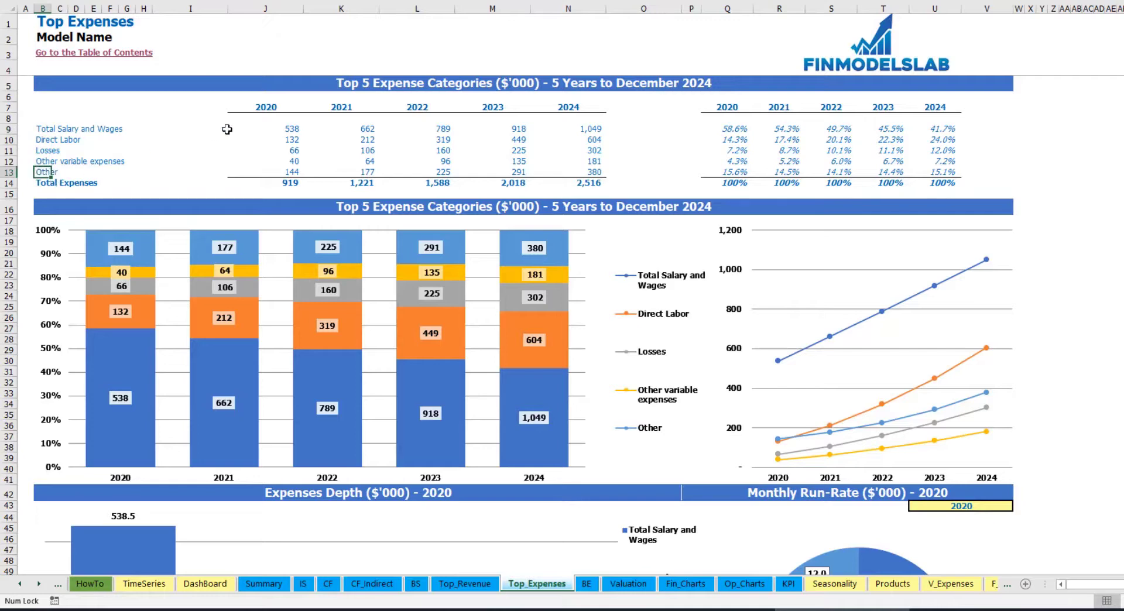
drag(266, 109, 554, 180)
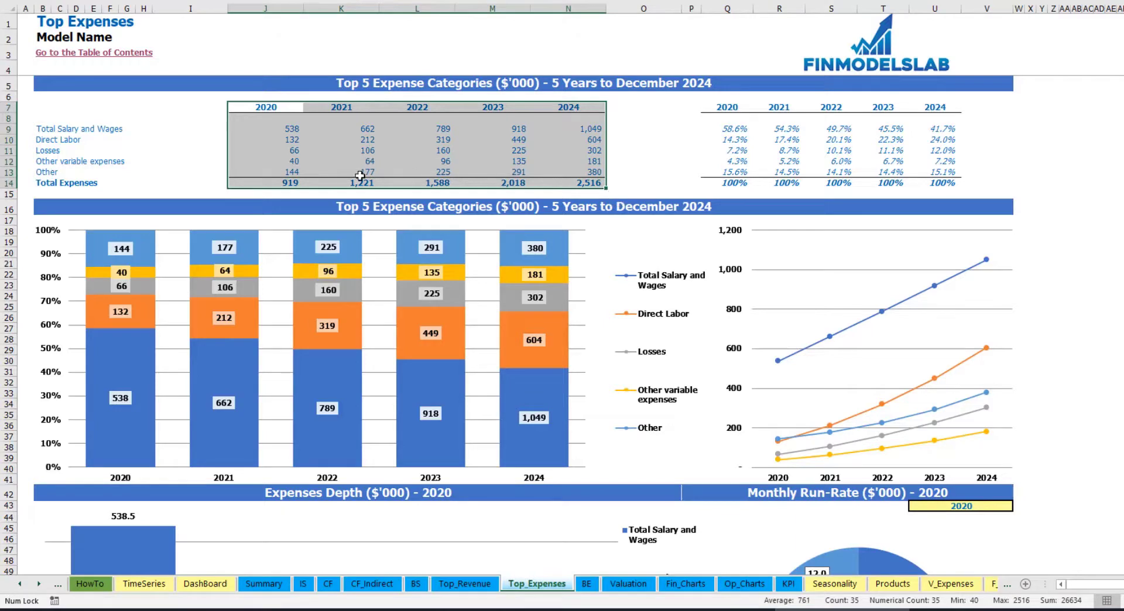
drag(285, 183, 585, 183)
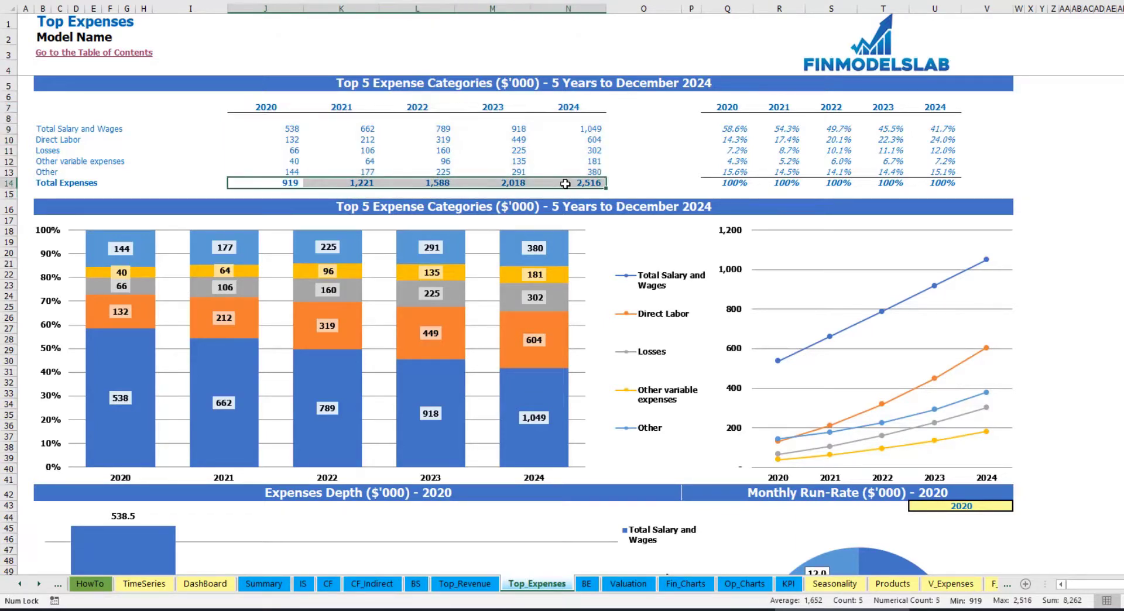
drag(728, 110, 945, 176)
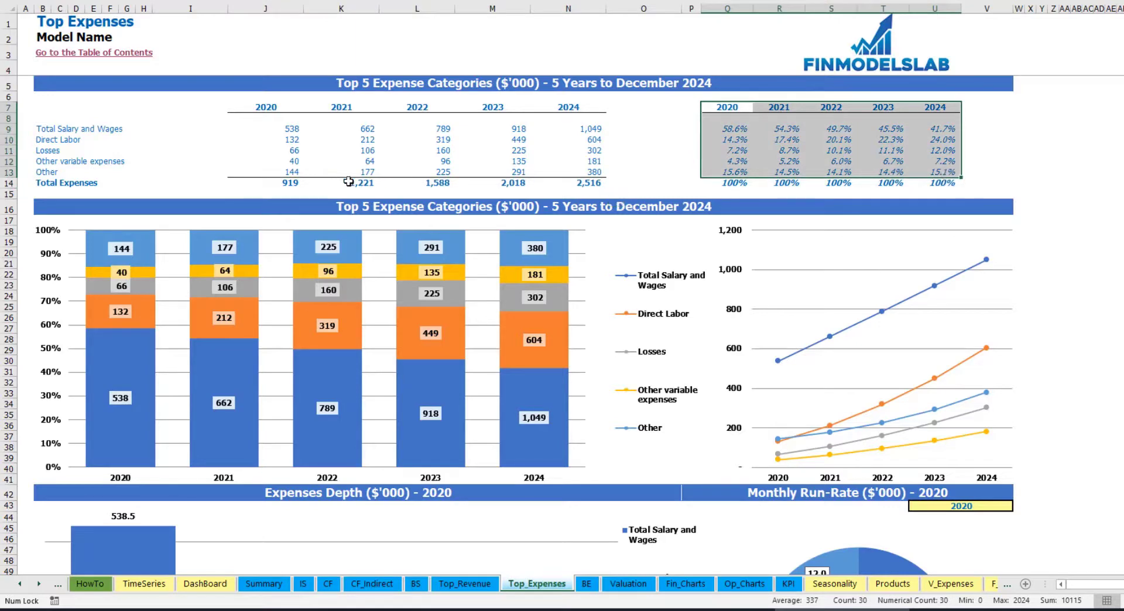
click(1087, 171)
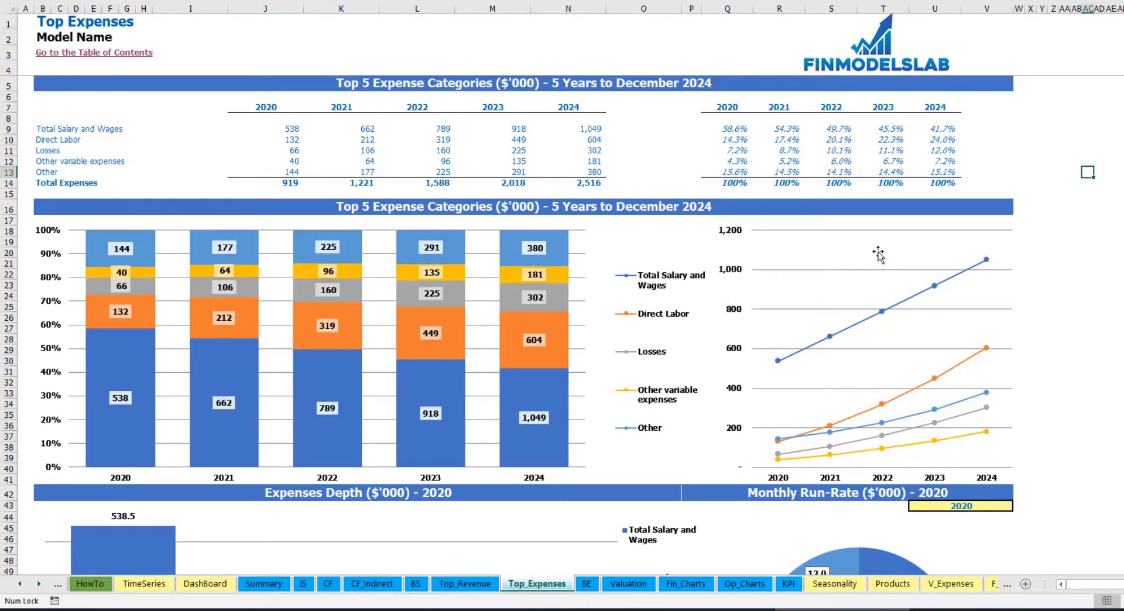
Step: Set the detailed year of the Expenses Depth and Monthly Run-Rate charts to 2021
scroll(1087, 227, down, 7)
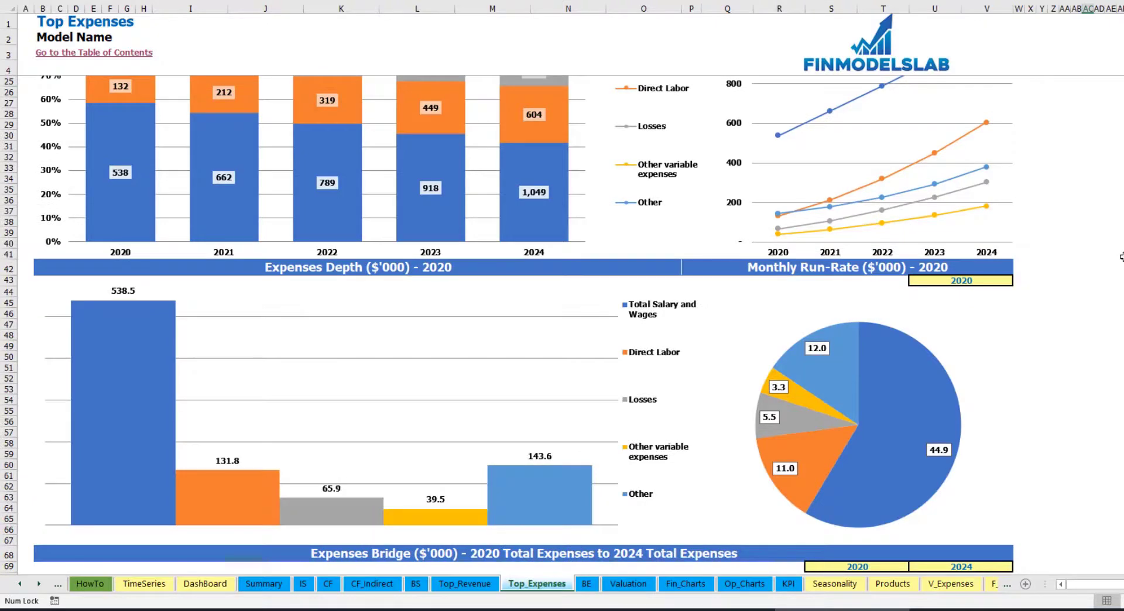
scroll(1121, 257, down, 3)
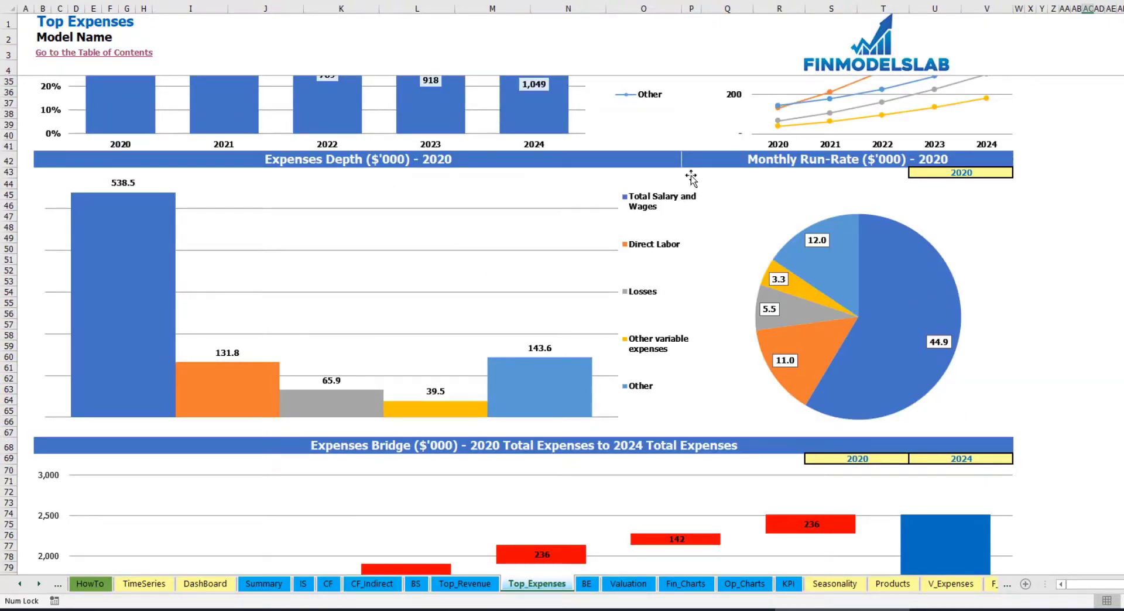
click(999, 172)
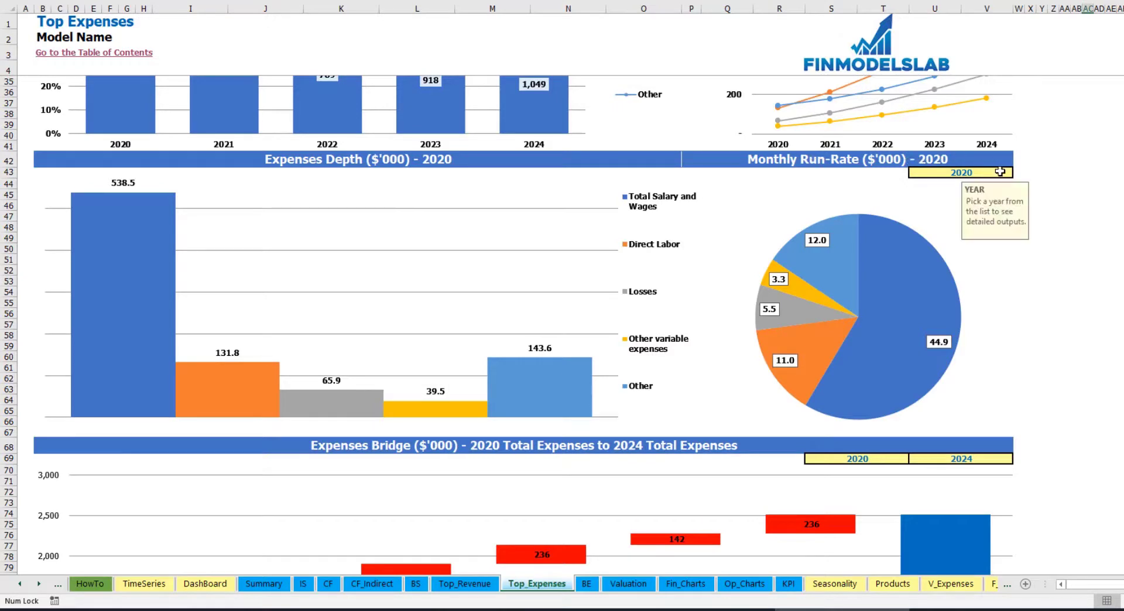
click(1020, 172)
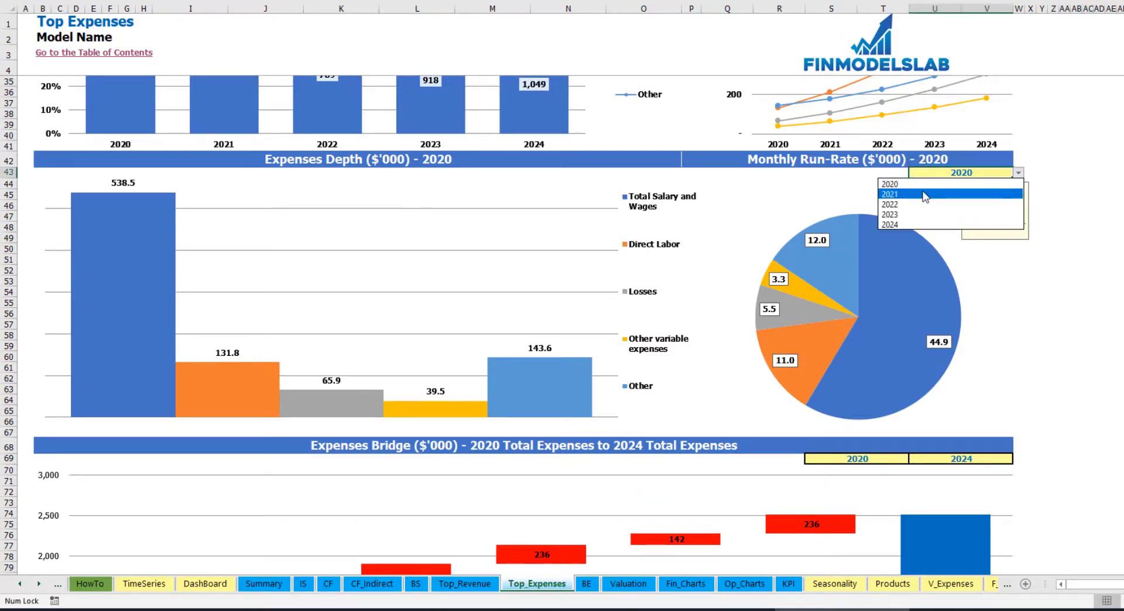
click(926, 195)
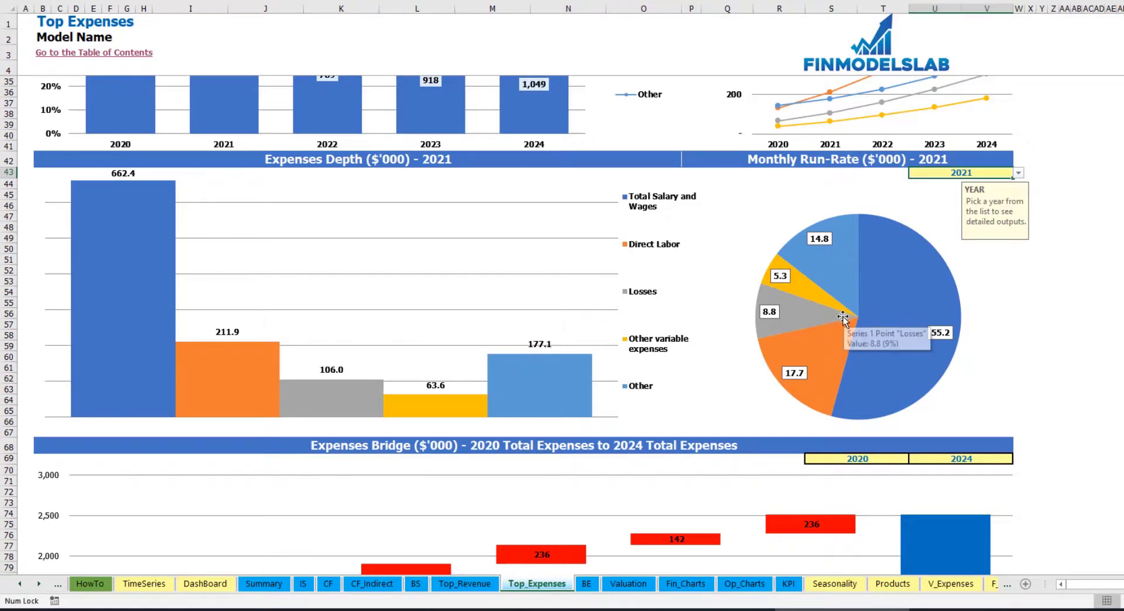
Step: Show the available first-year and last-year choices of the Expenses Bridge chart without changing them
scroll(843, 316, down, 7)
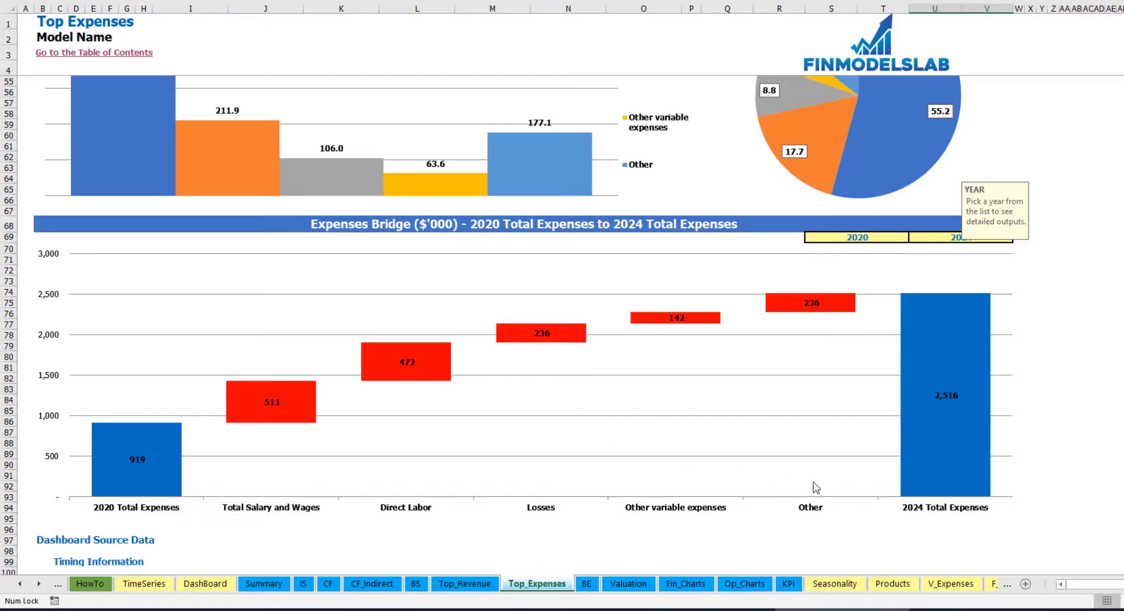
click(898, 236)
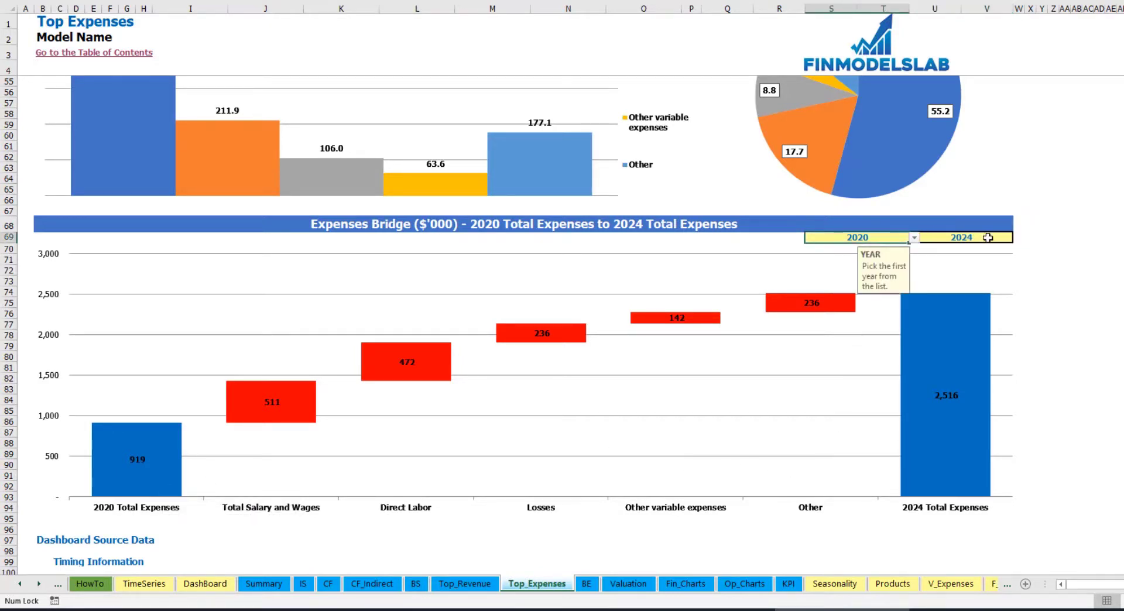
click(914, 237)
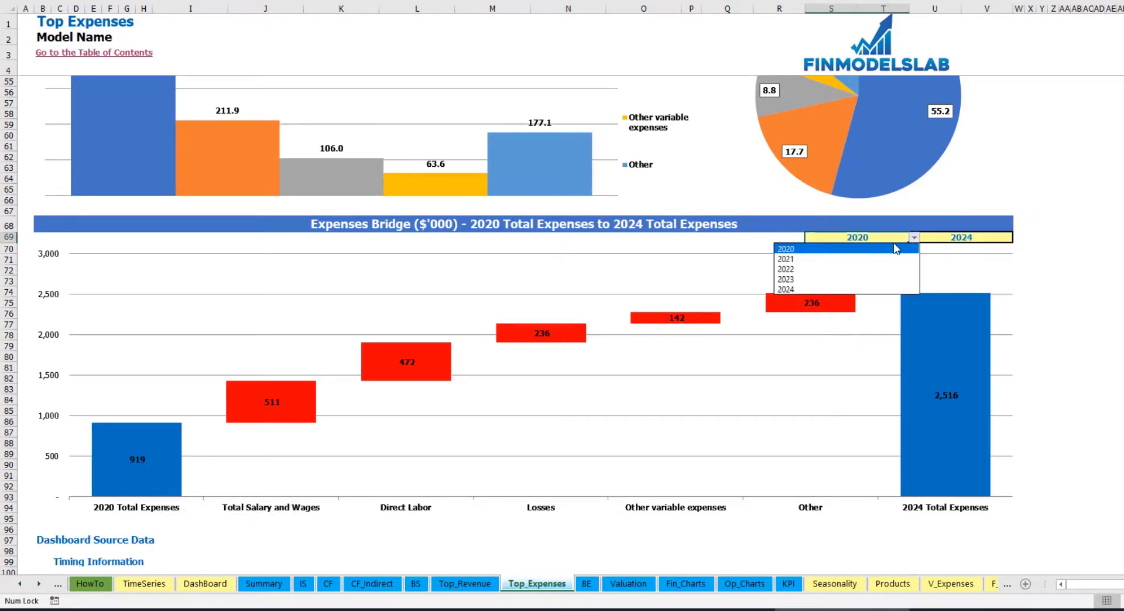
key(Escape)
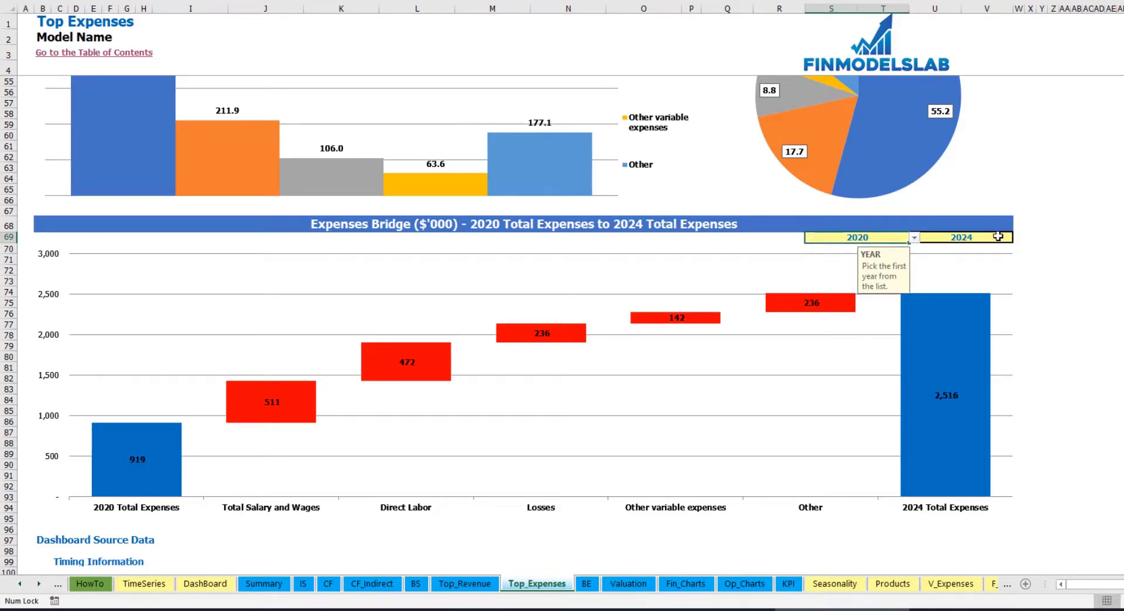
click(998, 236)
click(1019, 238)
key(Escape)
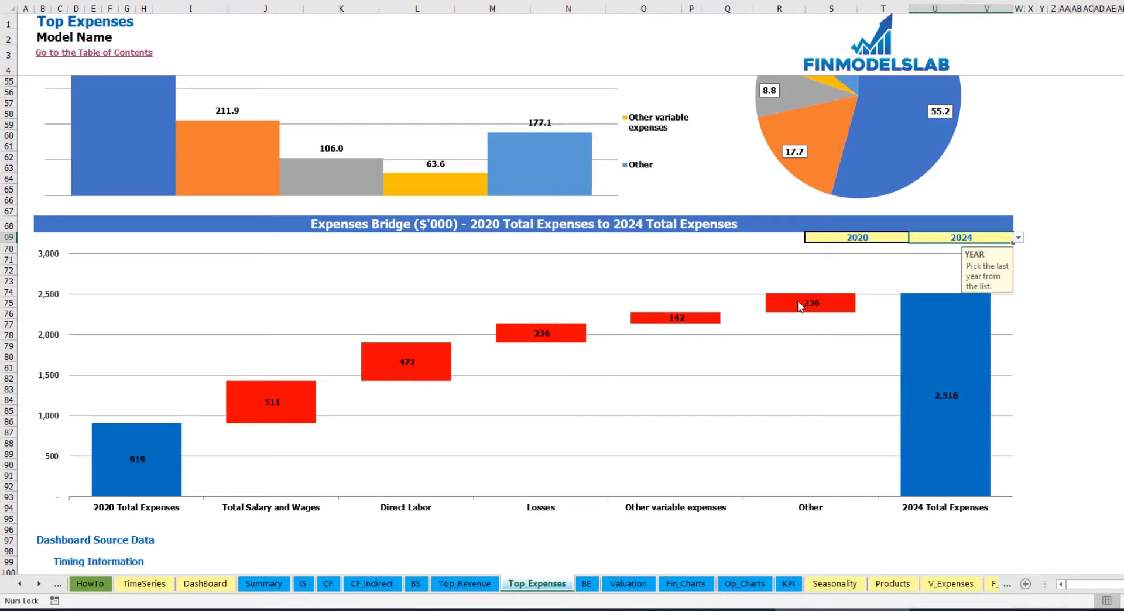
Step: View the Break Even Analysis chart and calculation, and move on to the Valuation sheet
click(586, 592)
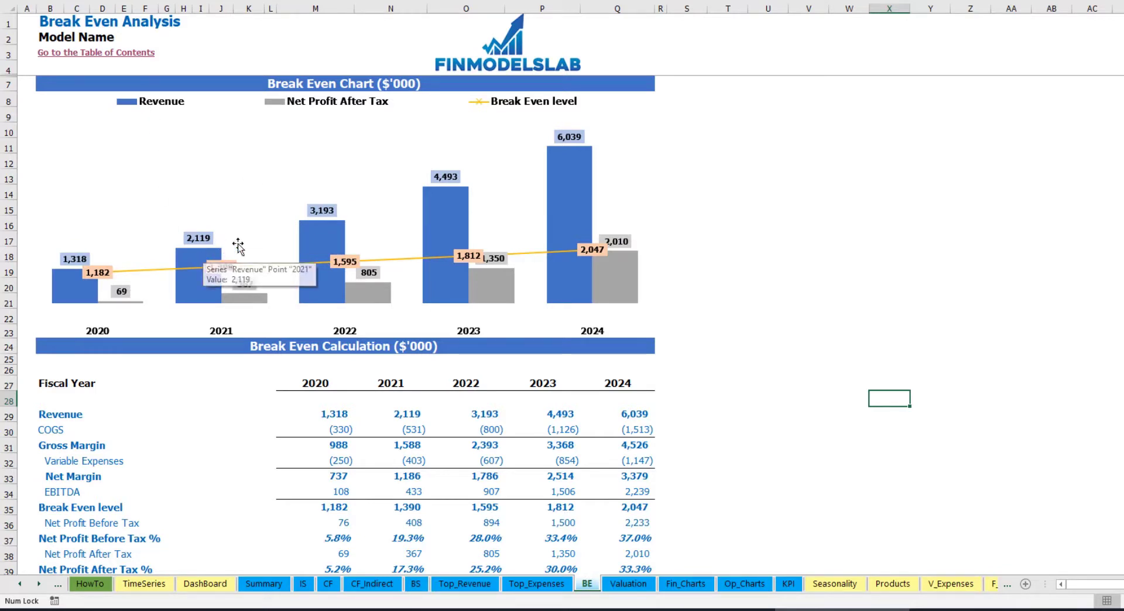
mouse_move(317, 240)
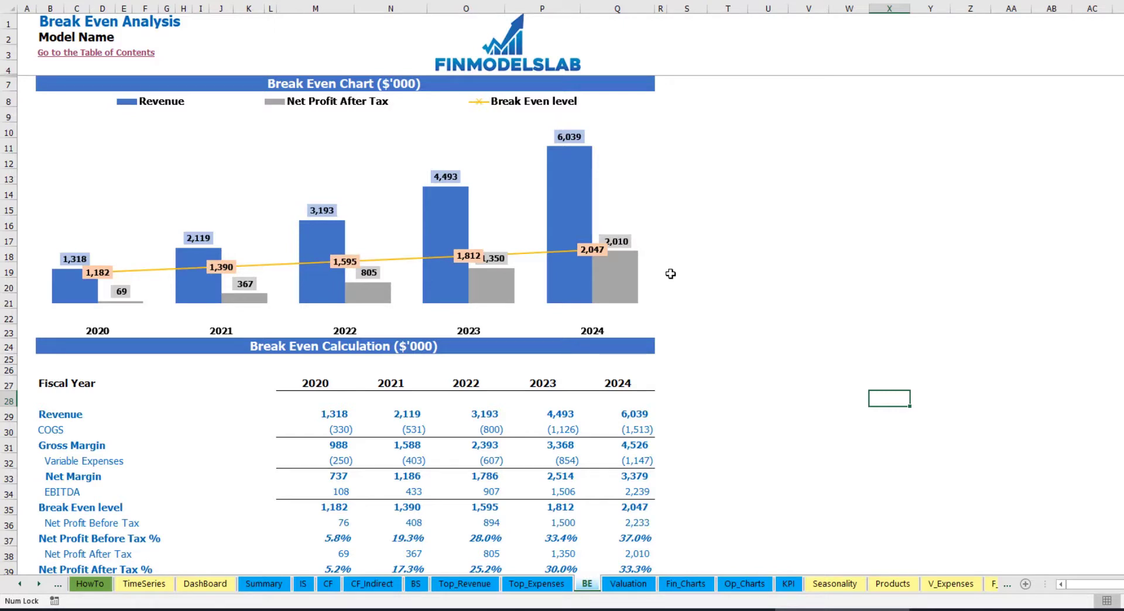
click(626, 584)
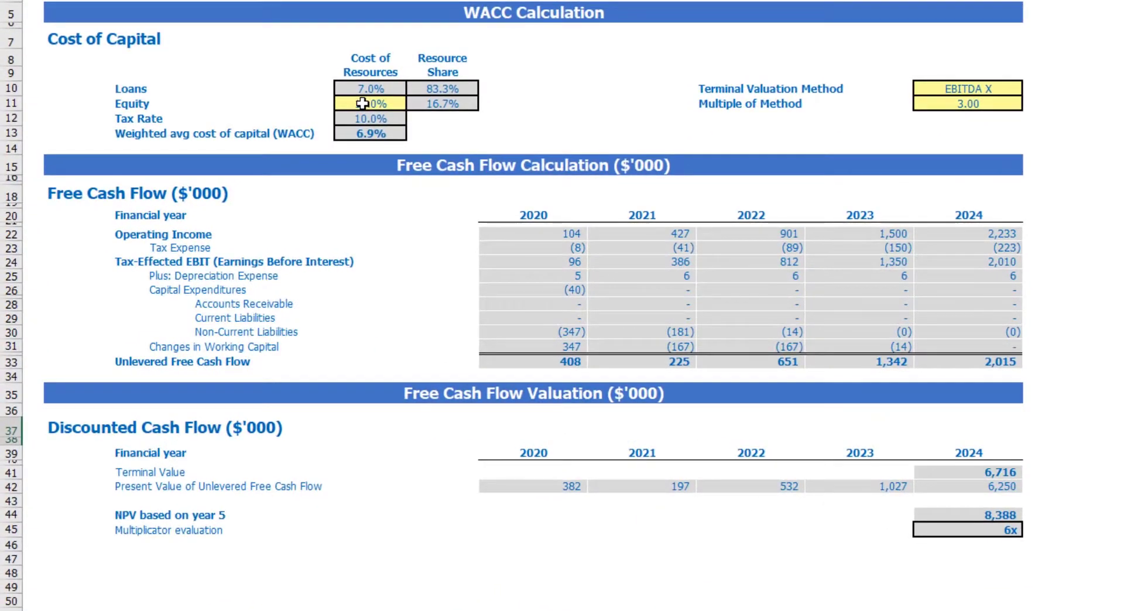
Step: Highlight the equity and loan costs, the resource shares and the weighted average cost of capital in the WACC Calculation
click(279, 157)
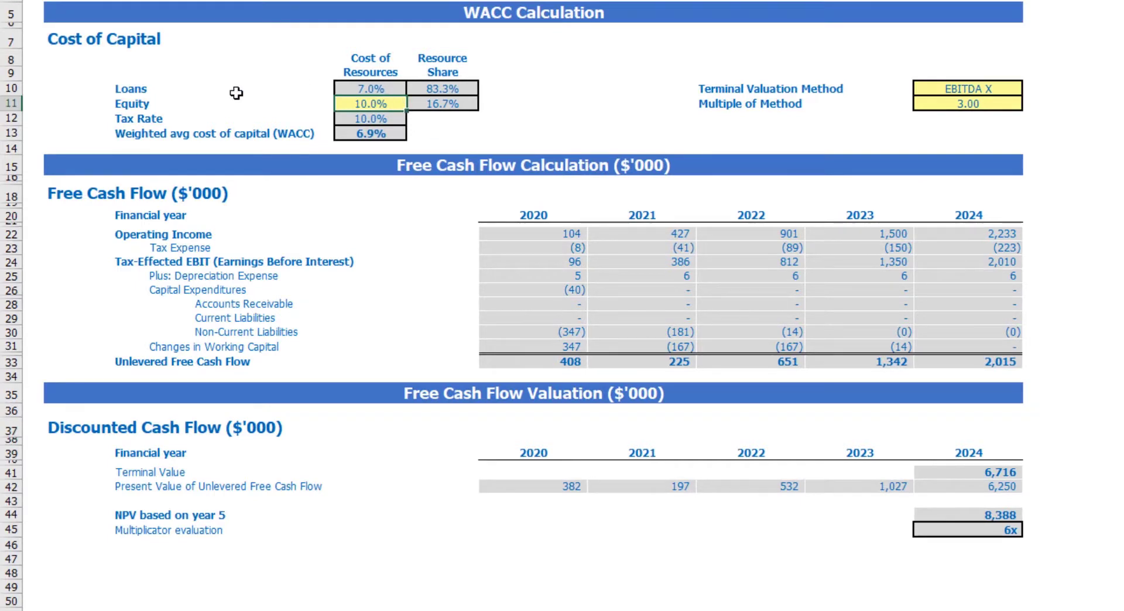
click(348, 87)
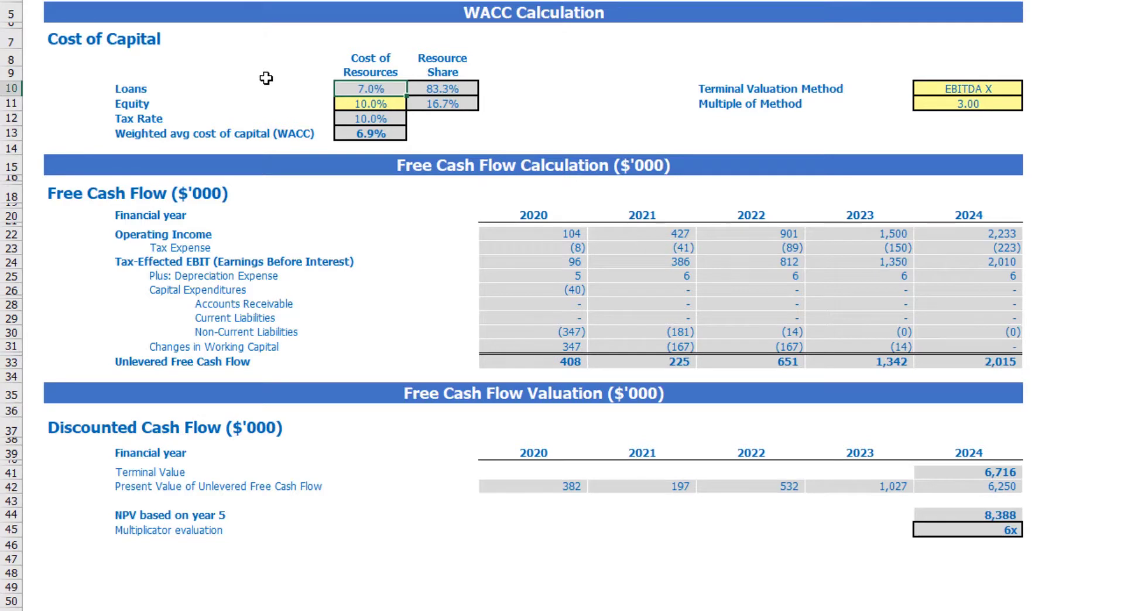
drag(442, 89, 442, 103)
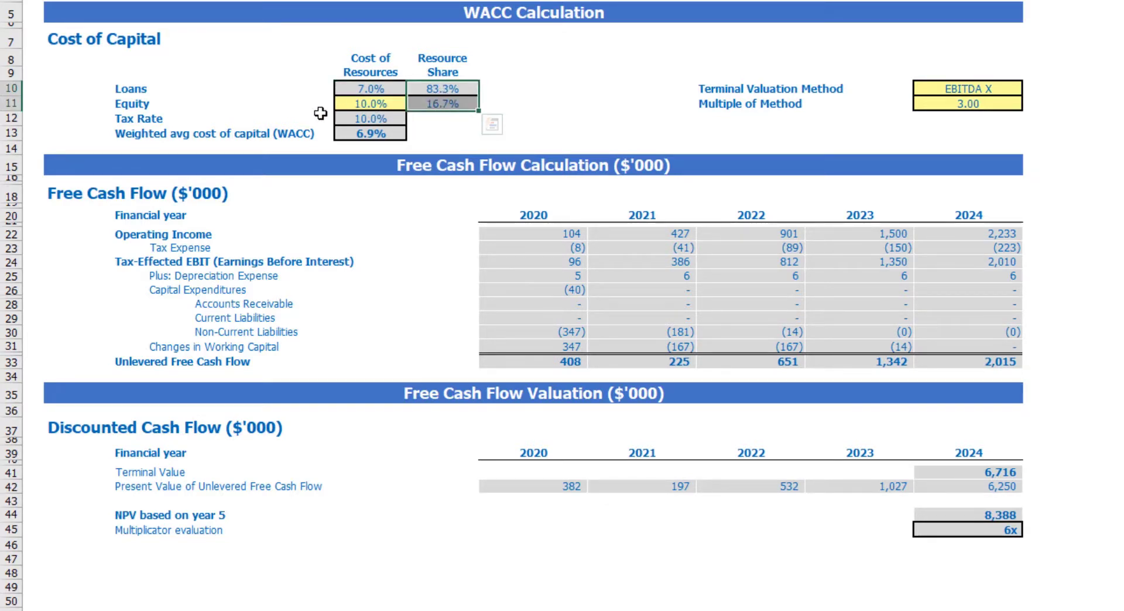
click(384, 138)
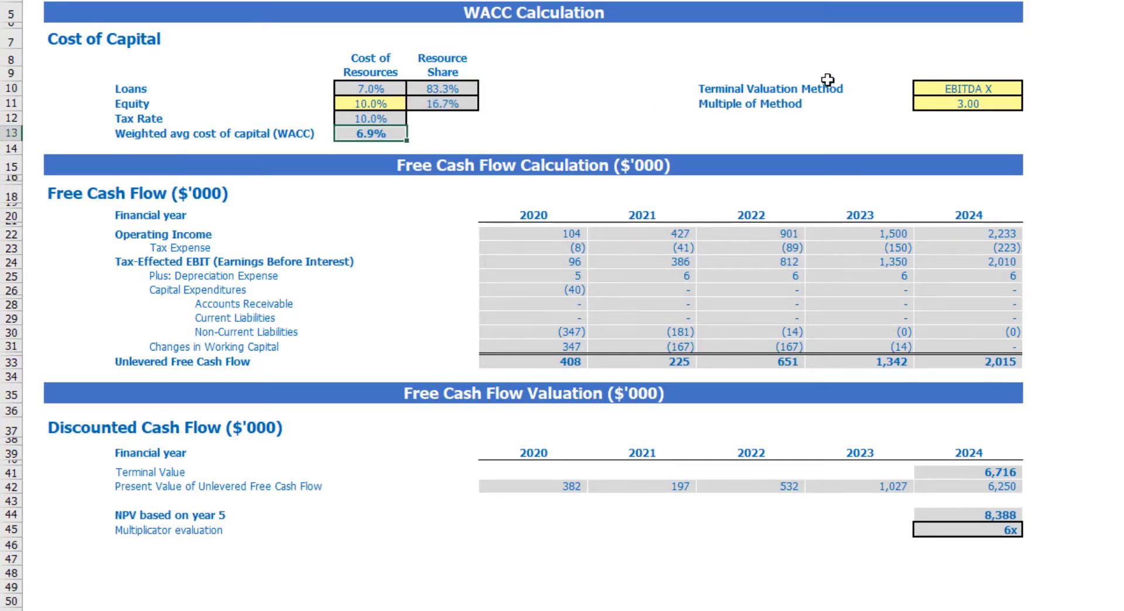
Step: Set the Terminal Valuation Method to Revenue X
click(988, 91)
click(1031, 89)
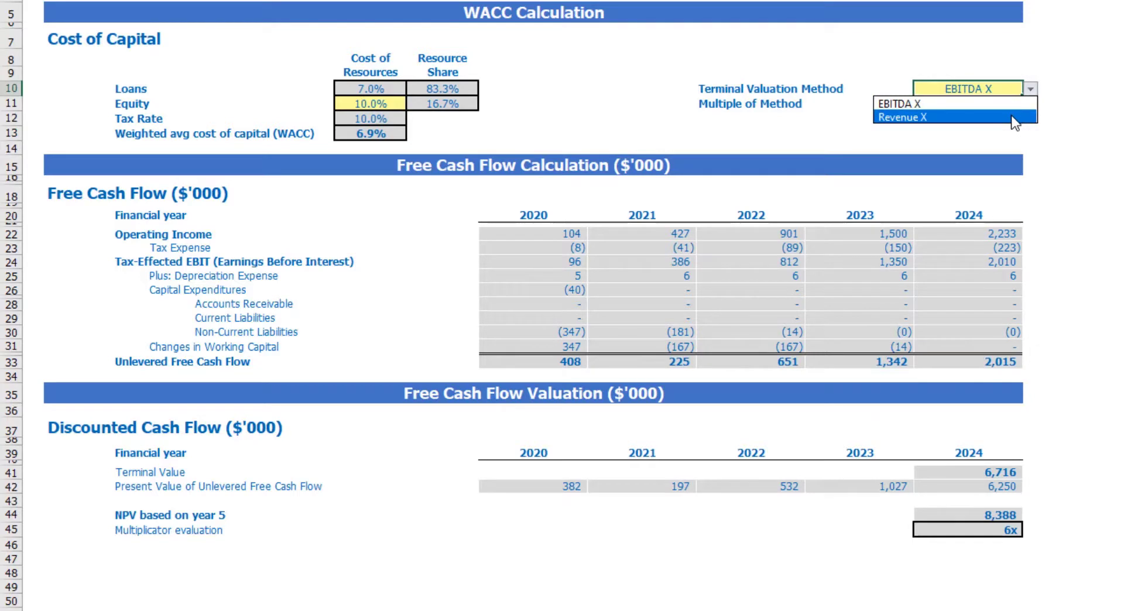
click(1019, 116)
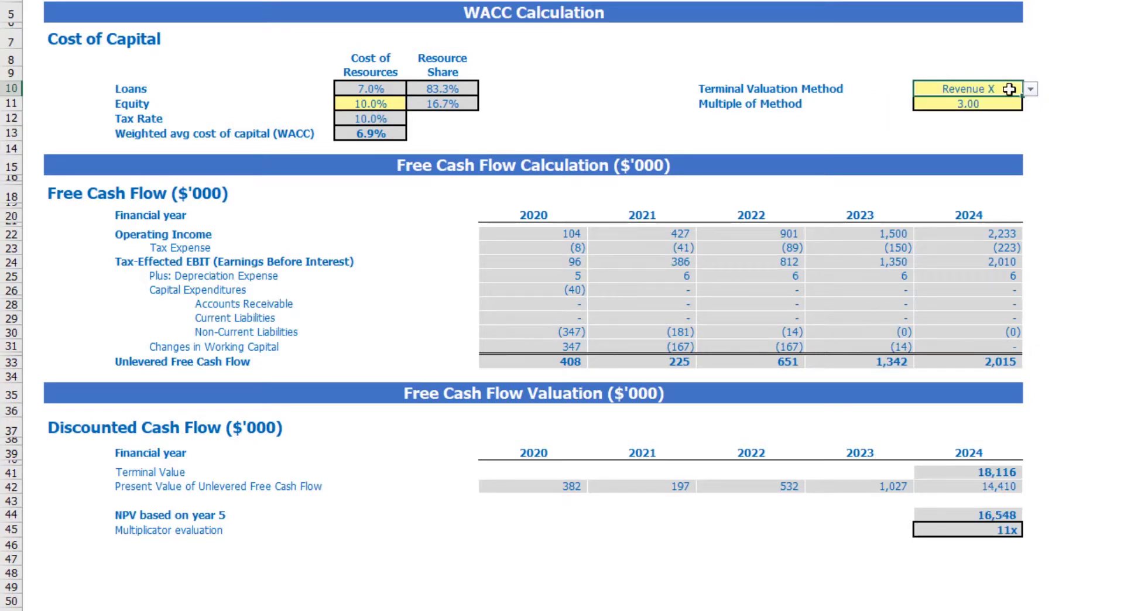
Step: Highlight the Multiple of Method, the 2024 Terminal Value, the Unlevered Free Cash Flow row and the Multiplicator evaluation
click(954, 104)
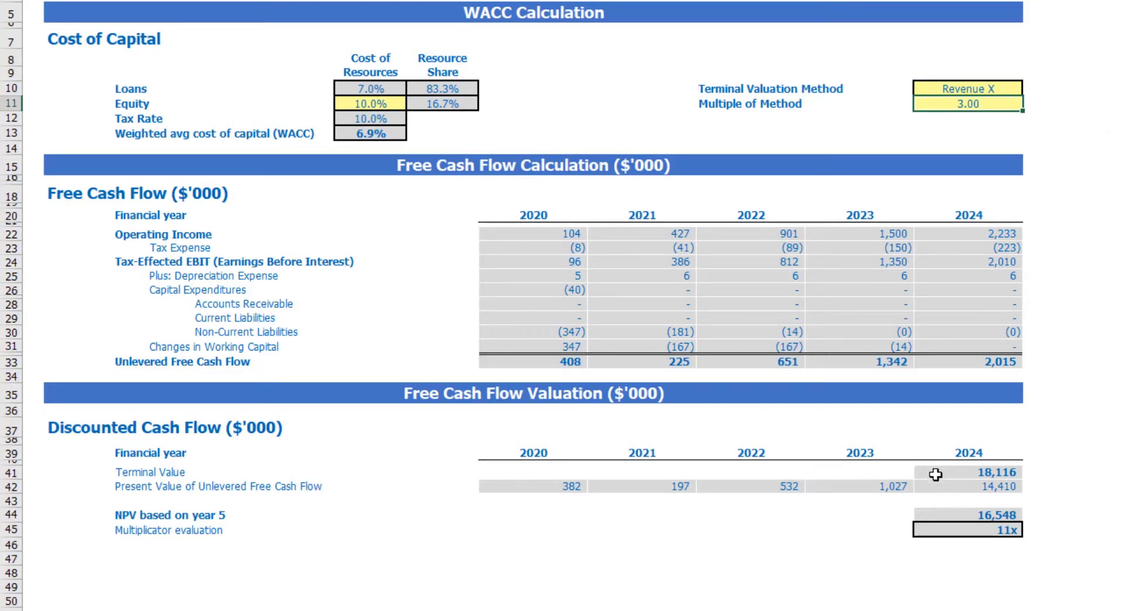
click(953, 473)
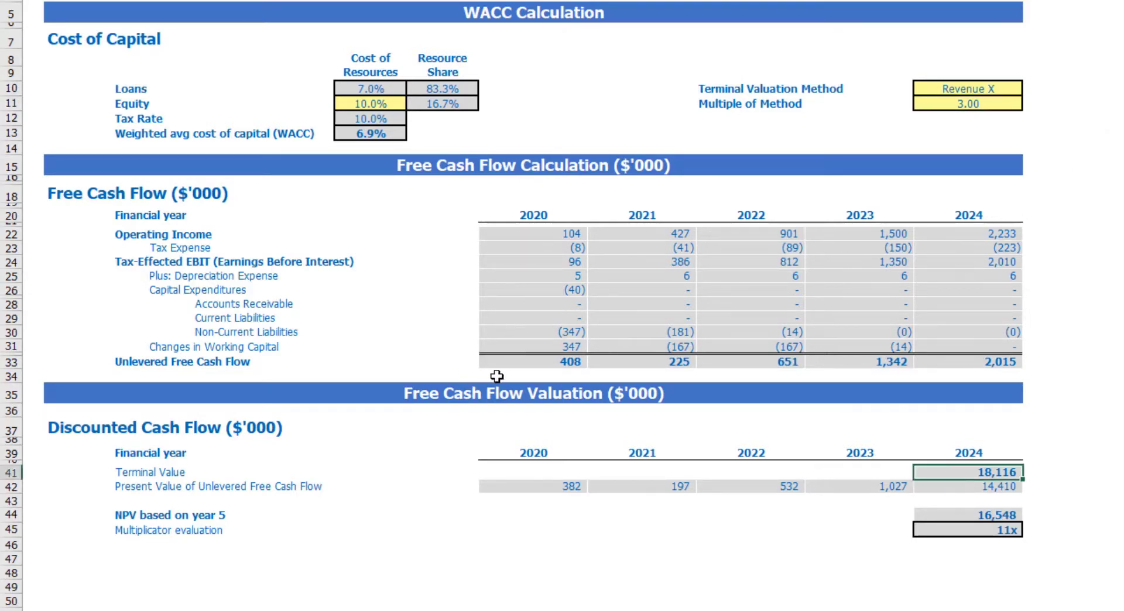
drag(508, 361, 962, 363)
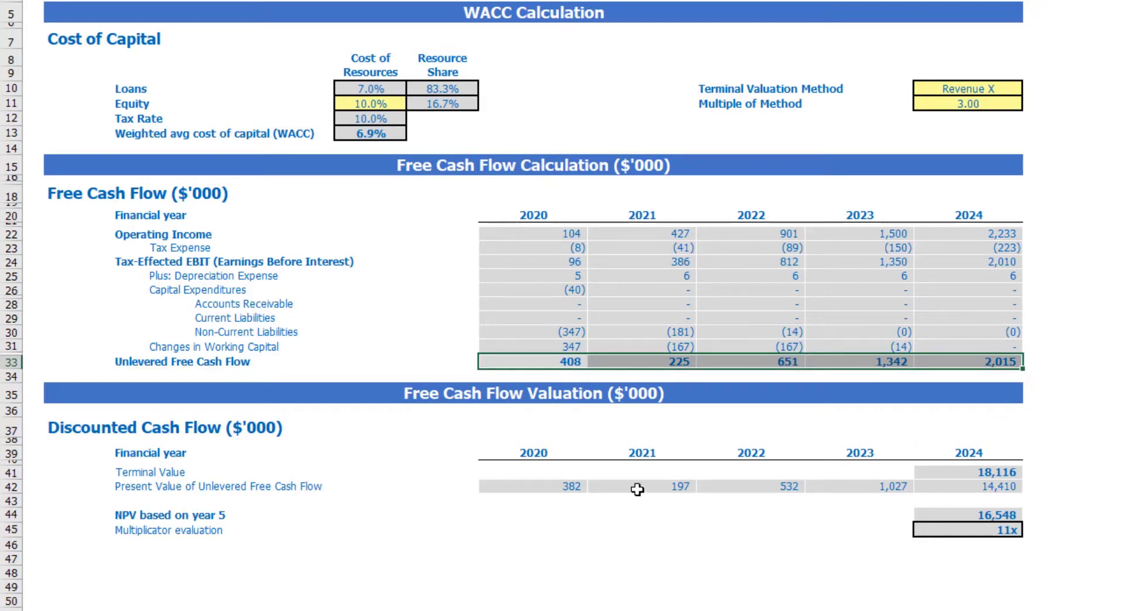
click(995, 528)
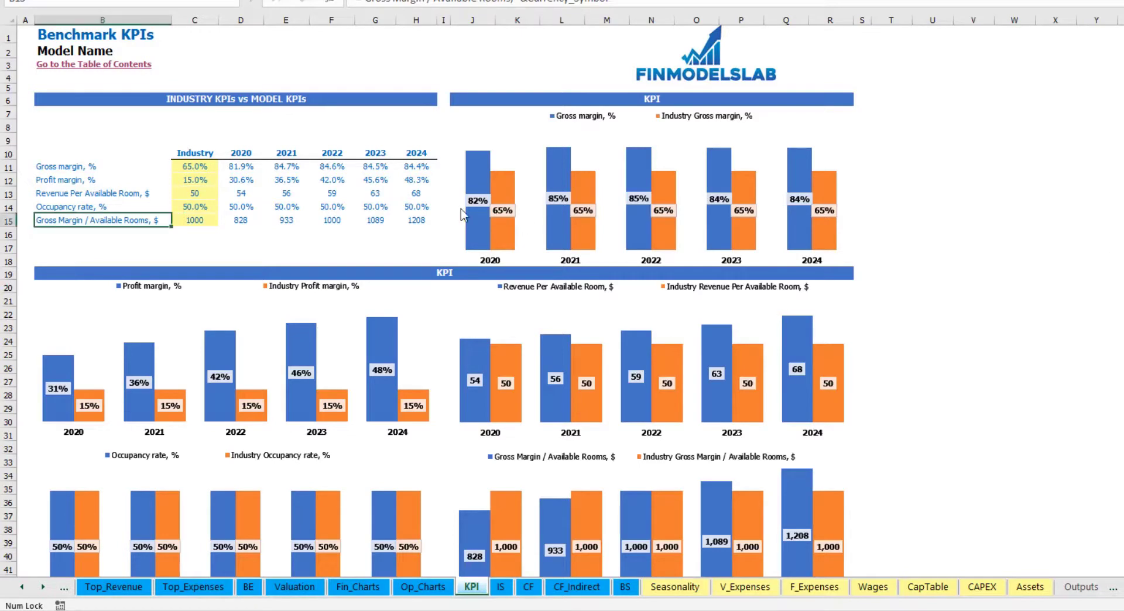
Step: Go through the five indicators of the Benchmark KPIs table, from Gross margin to Gross Margin / Available Rooms
click(108, 165)
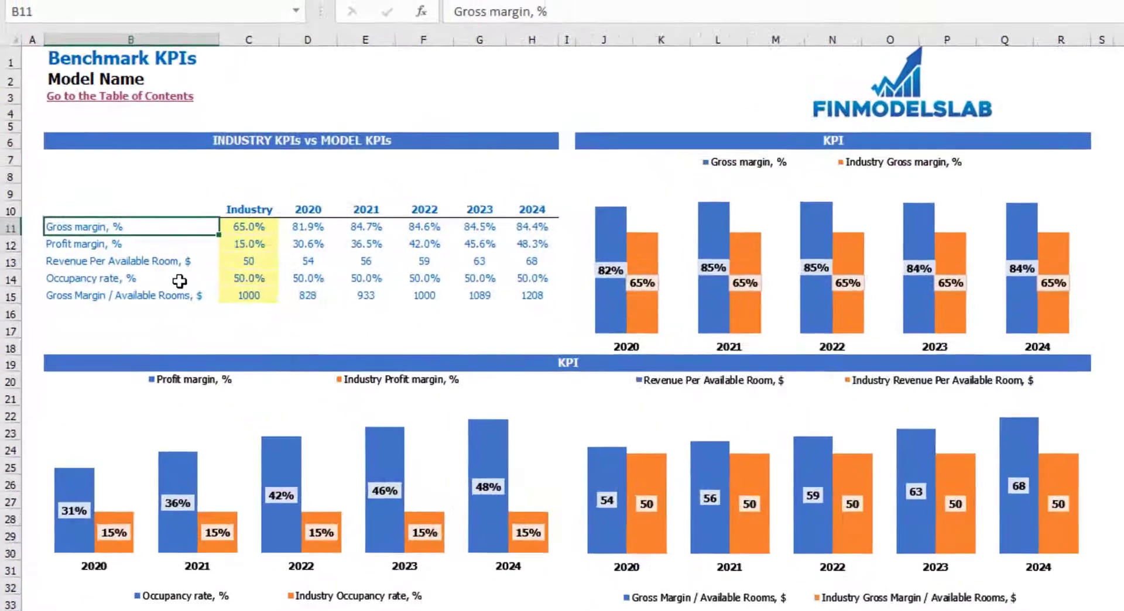
key(Down)
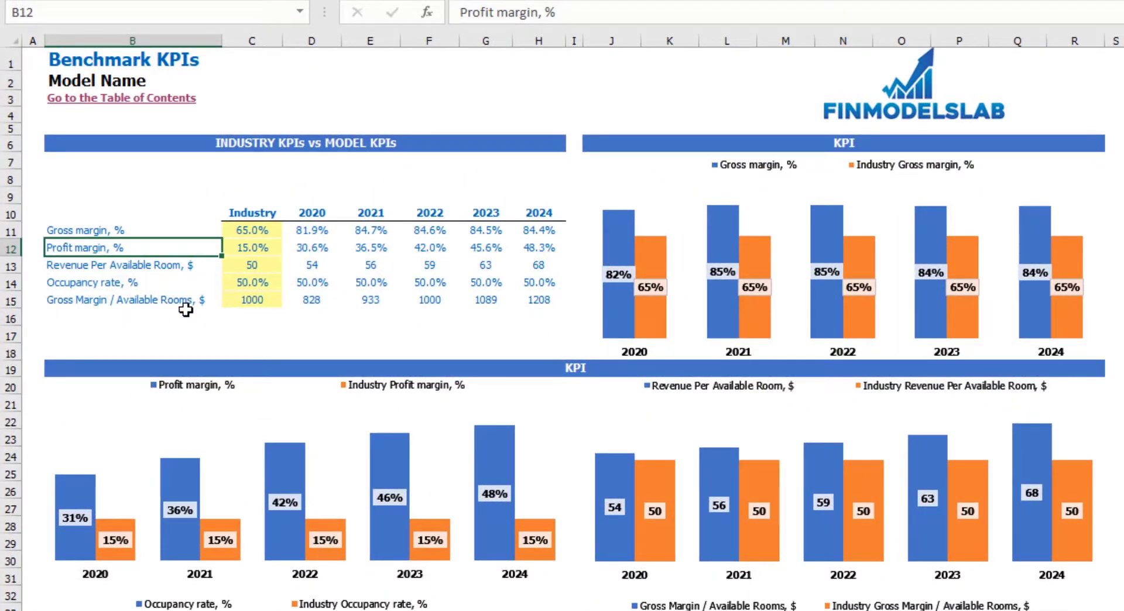
key(Down)
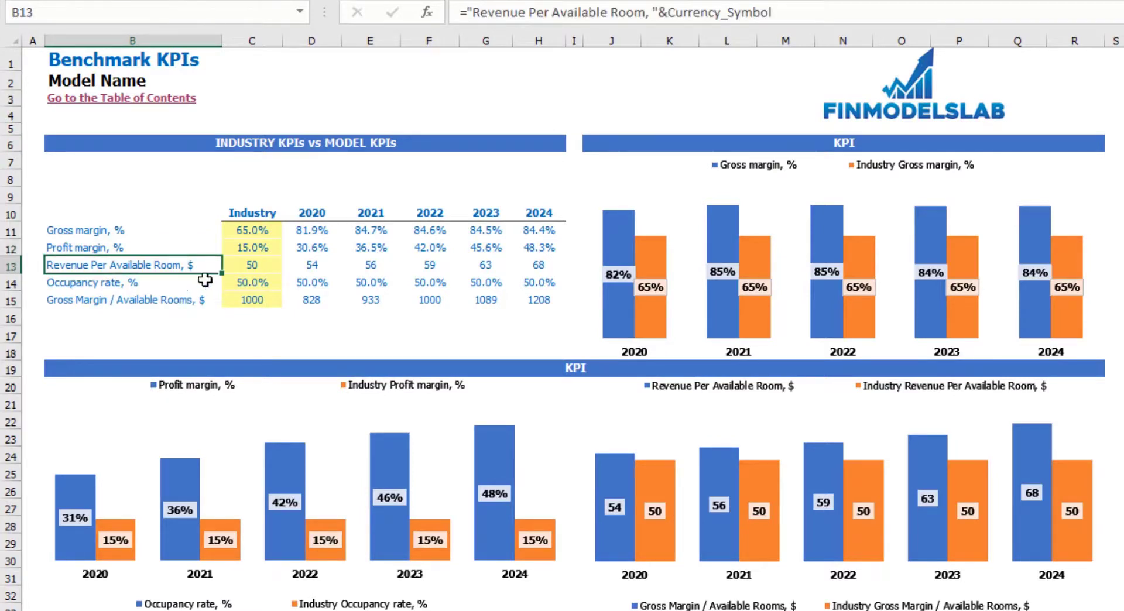
click(157, 283)
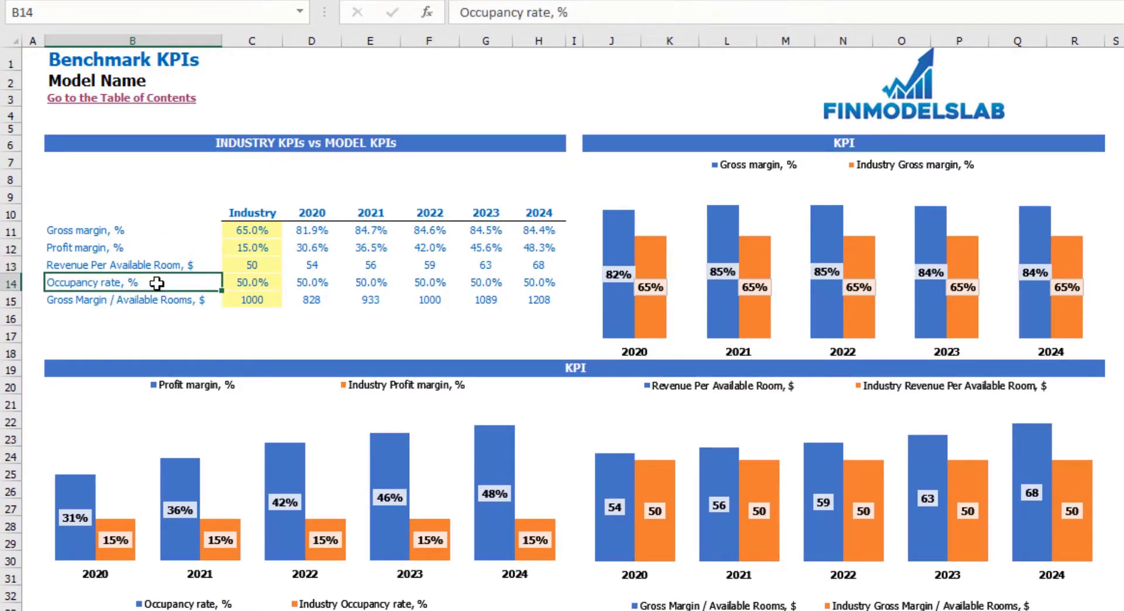
key(Down)
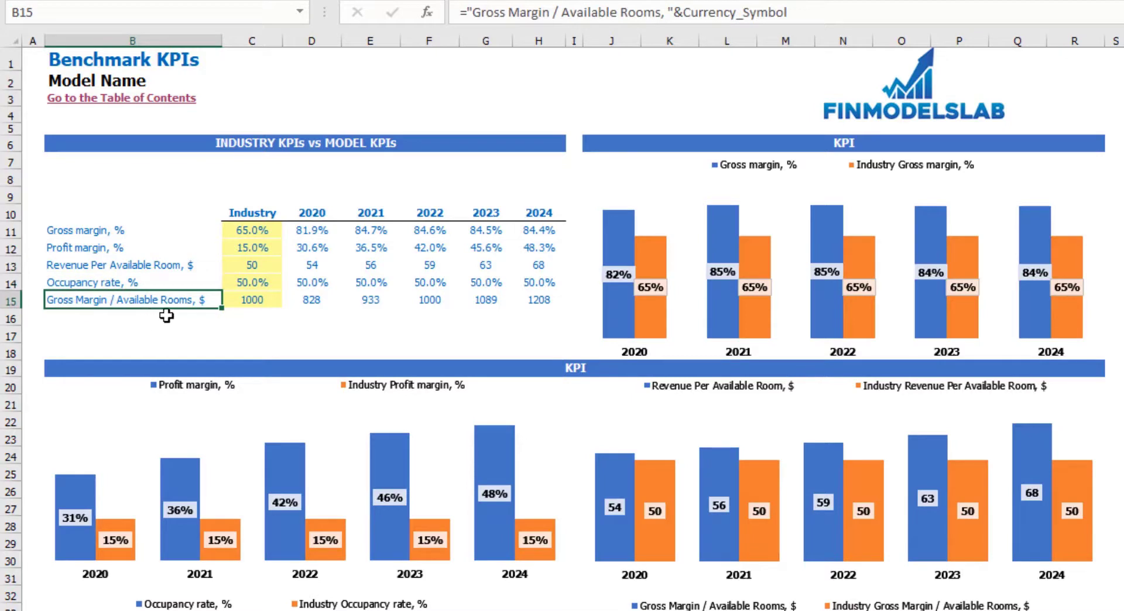
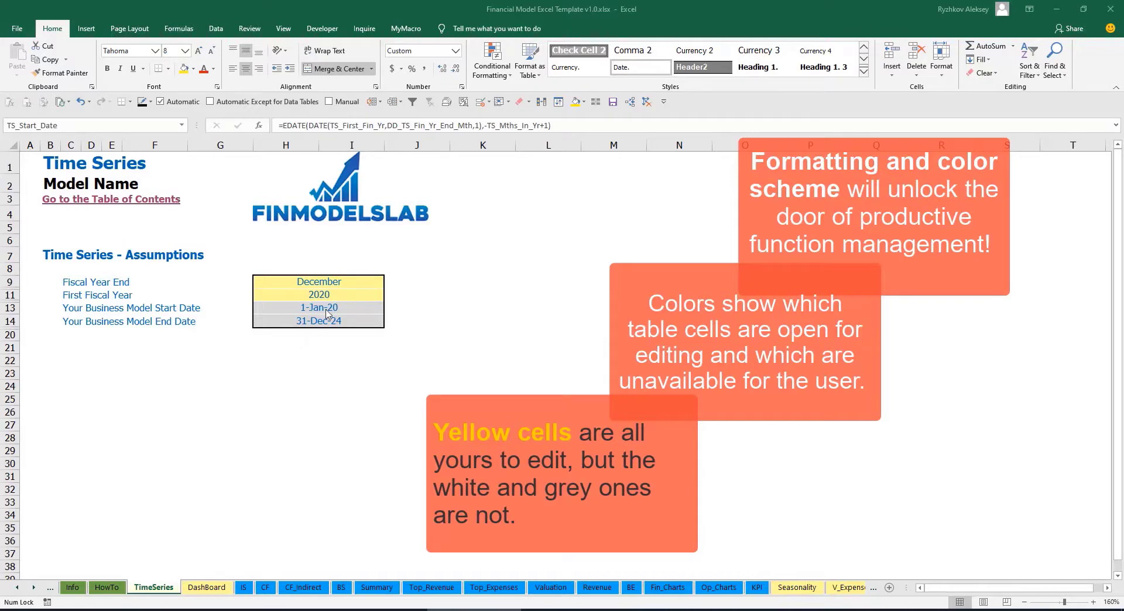
Step: Browse the workbook's sheet tabs through the reports, inputs and calculations, and back to the green instruction sheets
click(35, 588)
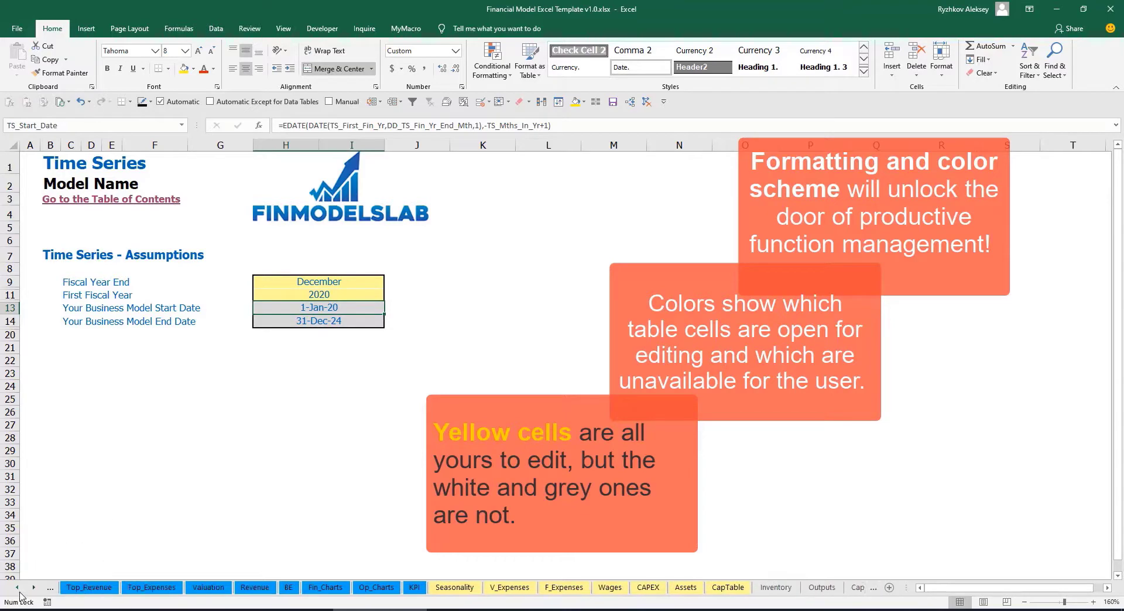
click(18, 589)
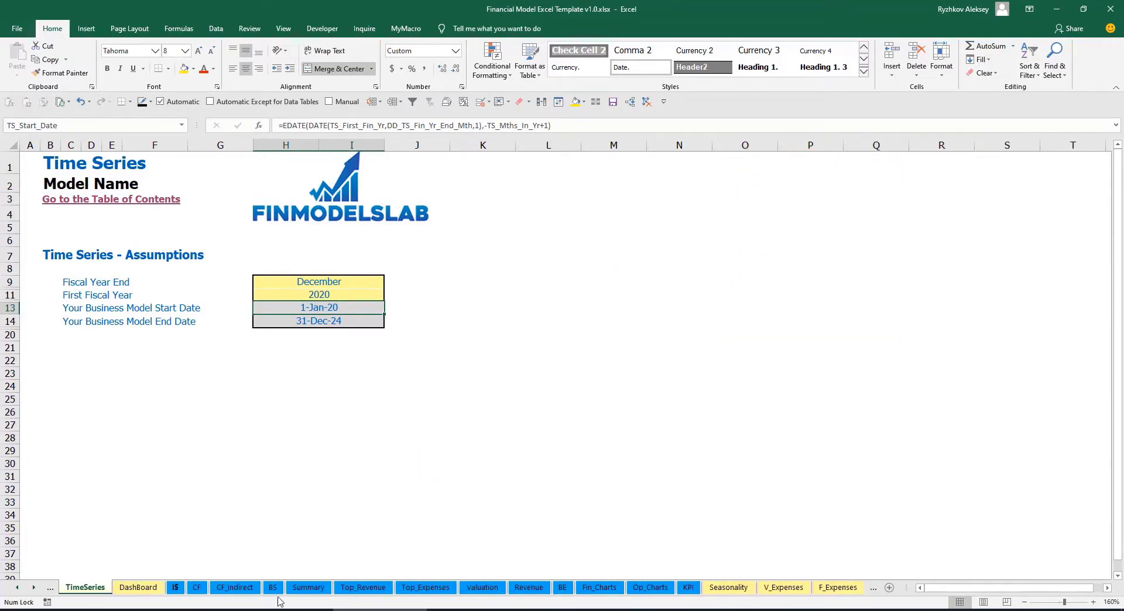
click(34, 588)
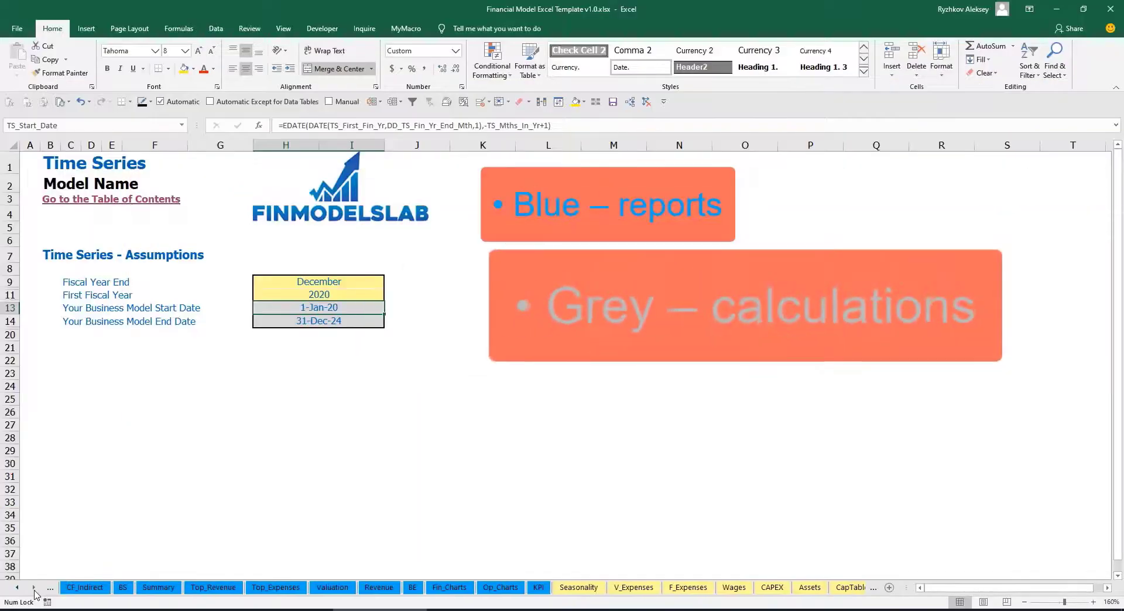
click(34, 587)
click(34, 588)
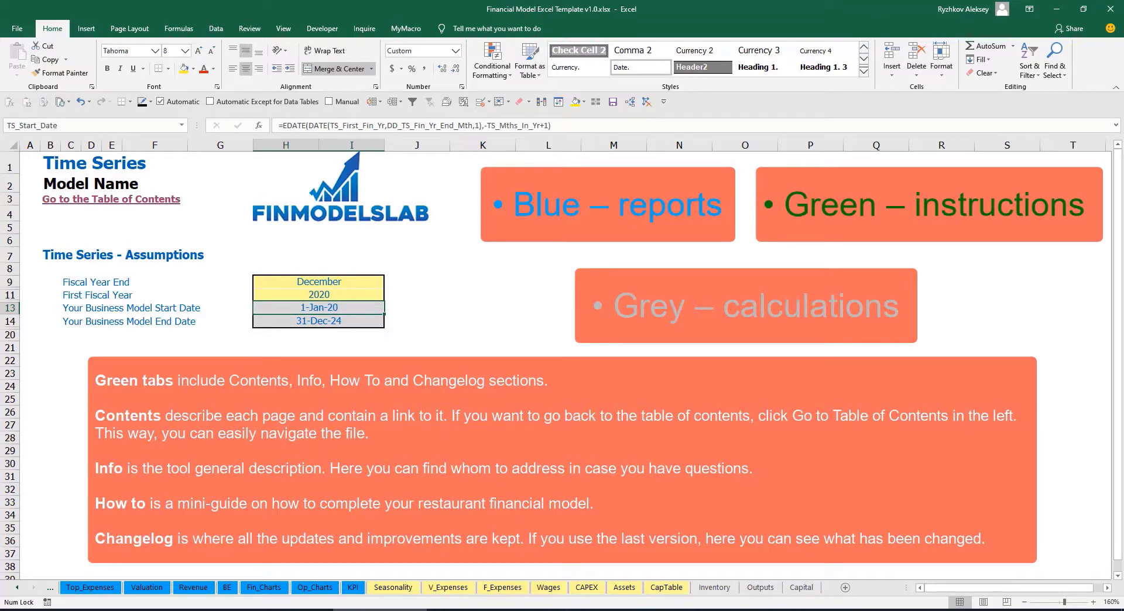
click(16, 588)
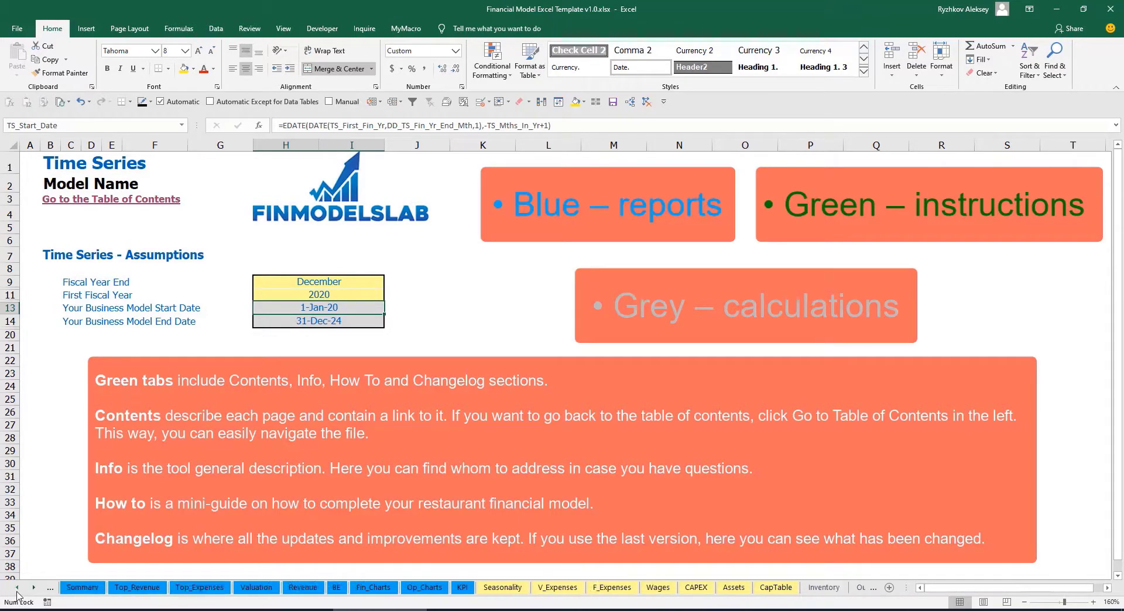
click(17, 588)
click(17, 590)
click(16, 590)
click(17, 590)
click(16, 591)
click(17, 590)
click(17, 590)
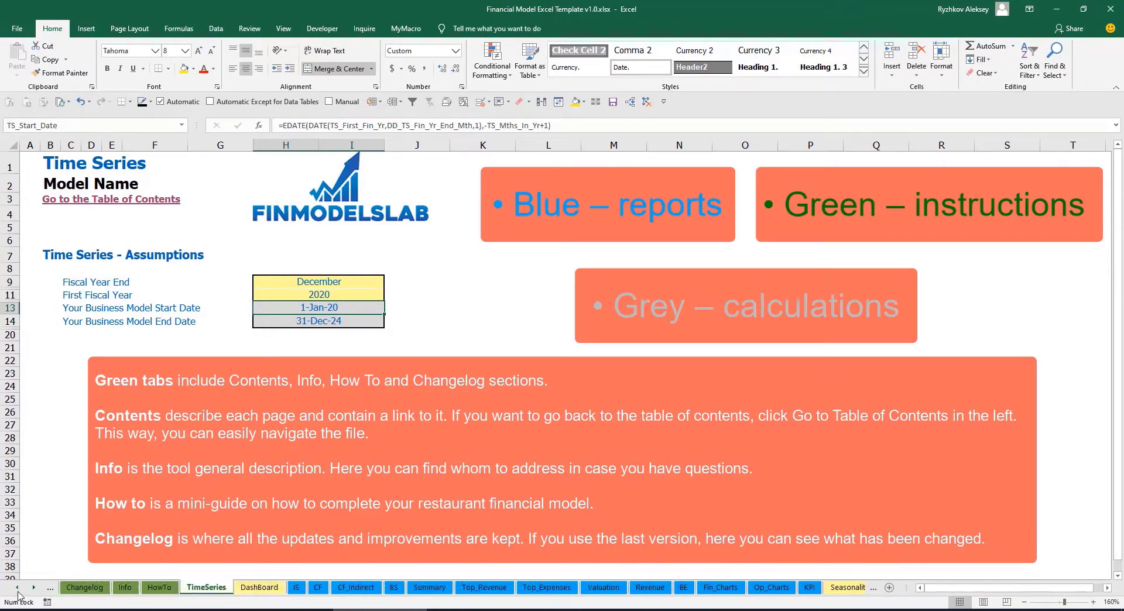
click(18, 590)
click(17, 590)
click(17, 590)
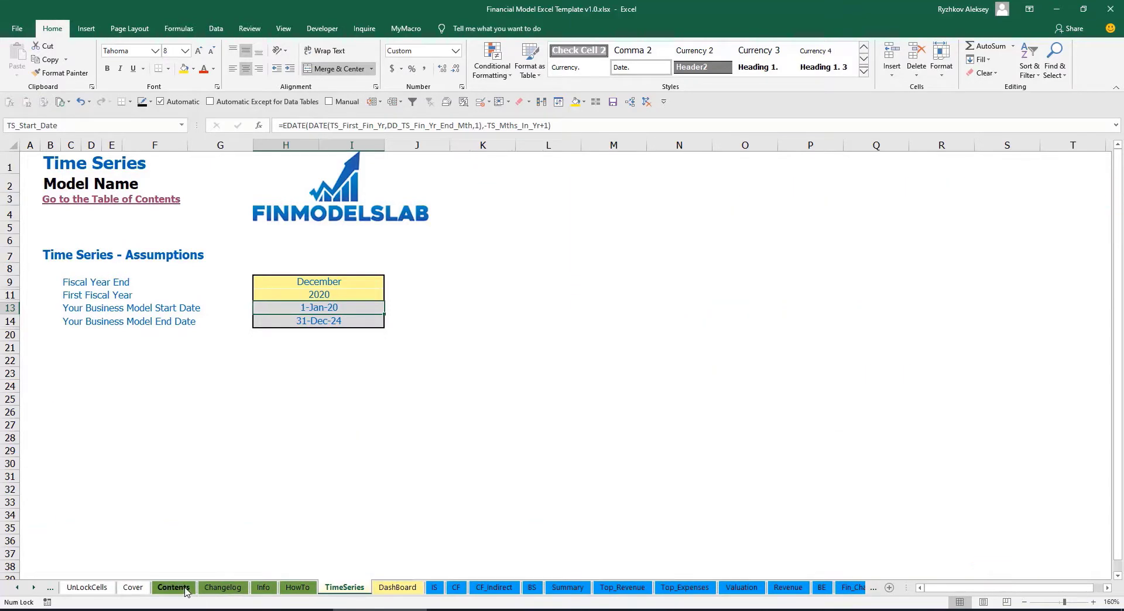
Step: Open the Contents sheet, follow its Financial Statements Summary link and return to the table of contents
click(173, 588)
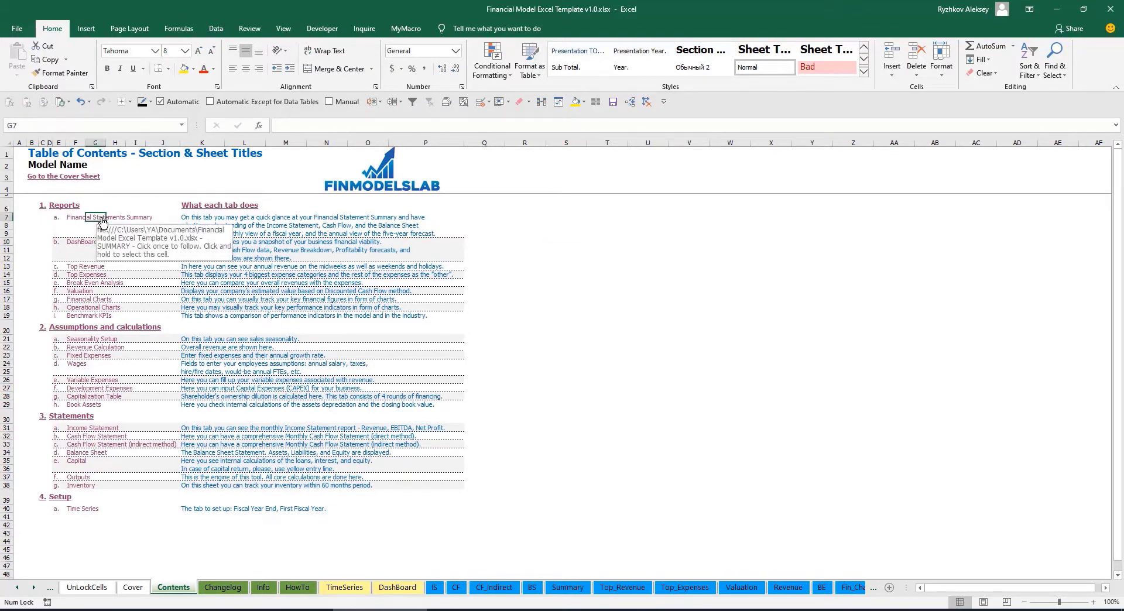
click(100, 222)
click(36, 179)
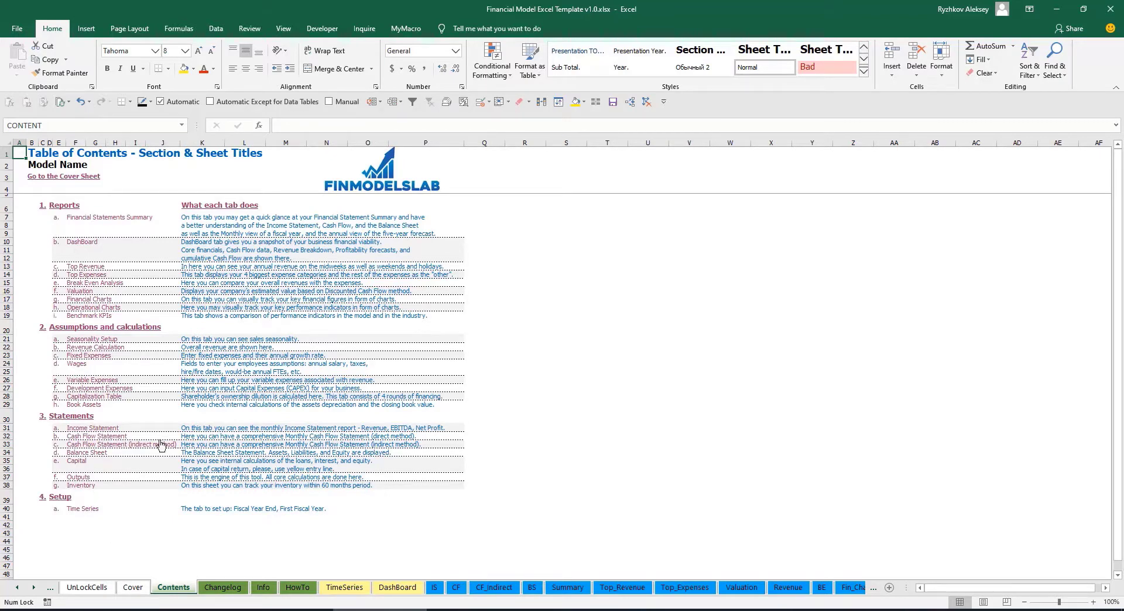
Step: Open the HowTo sheet and read through the guide from the Cover section down to the Book Assets link
click(297, 588)
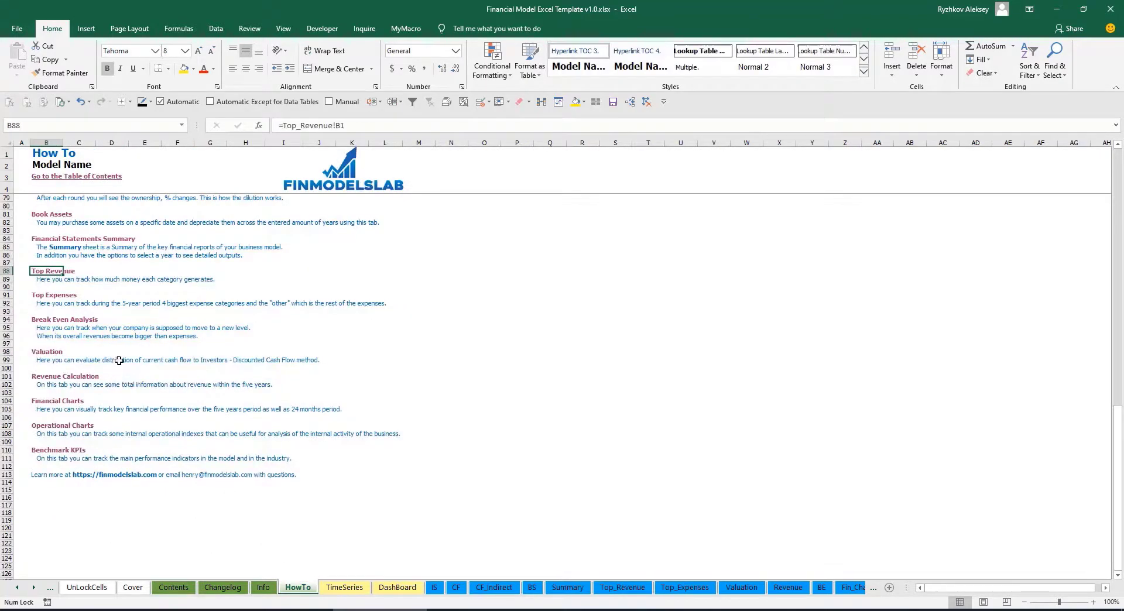
scroll(119, 360, up, 20)
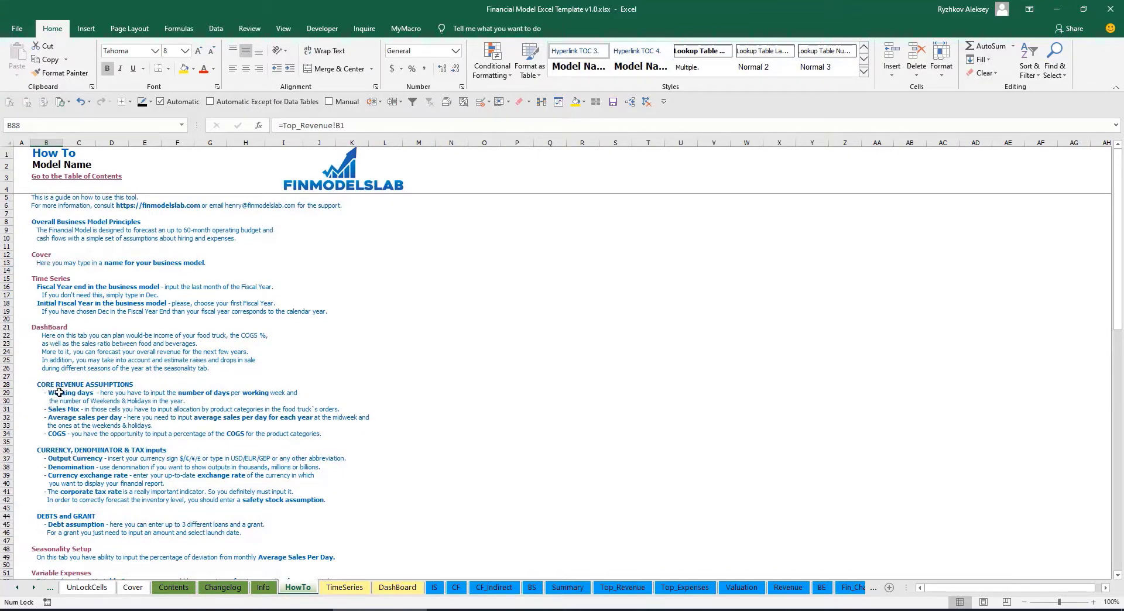
scroll(59, 393, down, 3)
scroll(66, 427, down, 3)
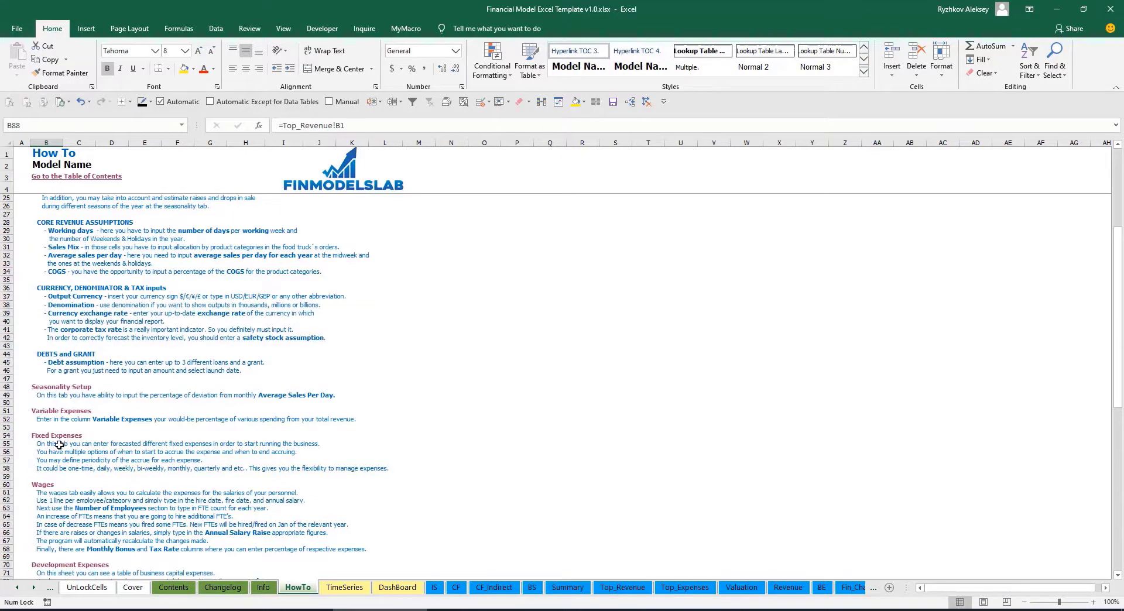
scroll(57, 457, down, 3)
scroll(54, 465, down, 3)
scroll(55, 463, up, 12)
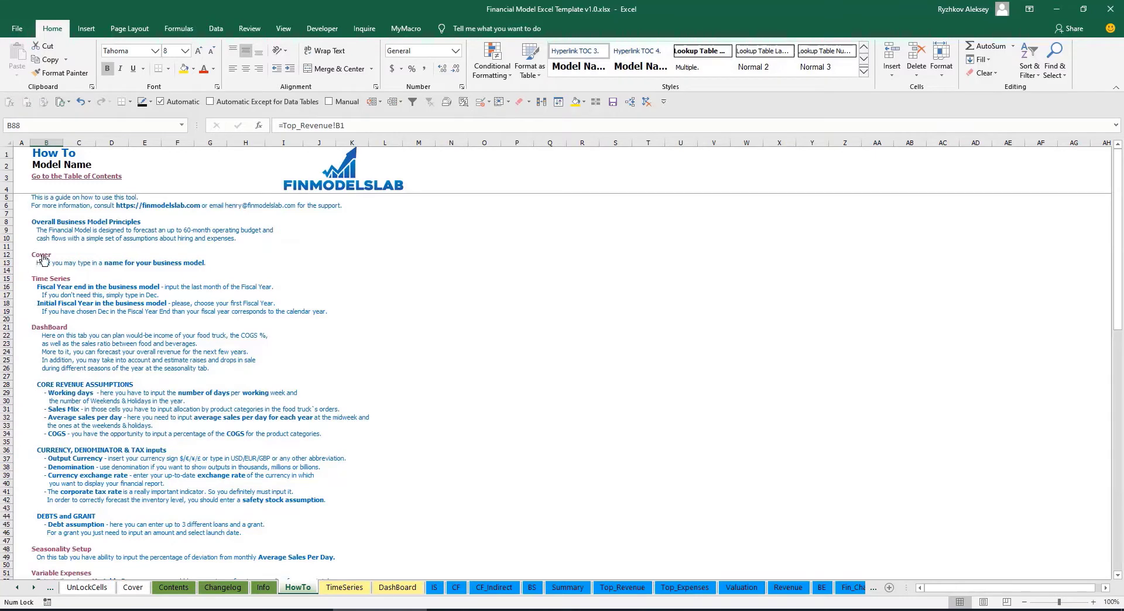
scroll(48, 368, down, 13)
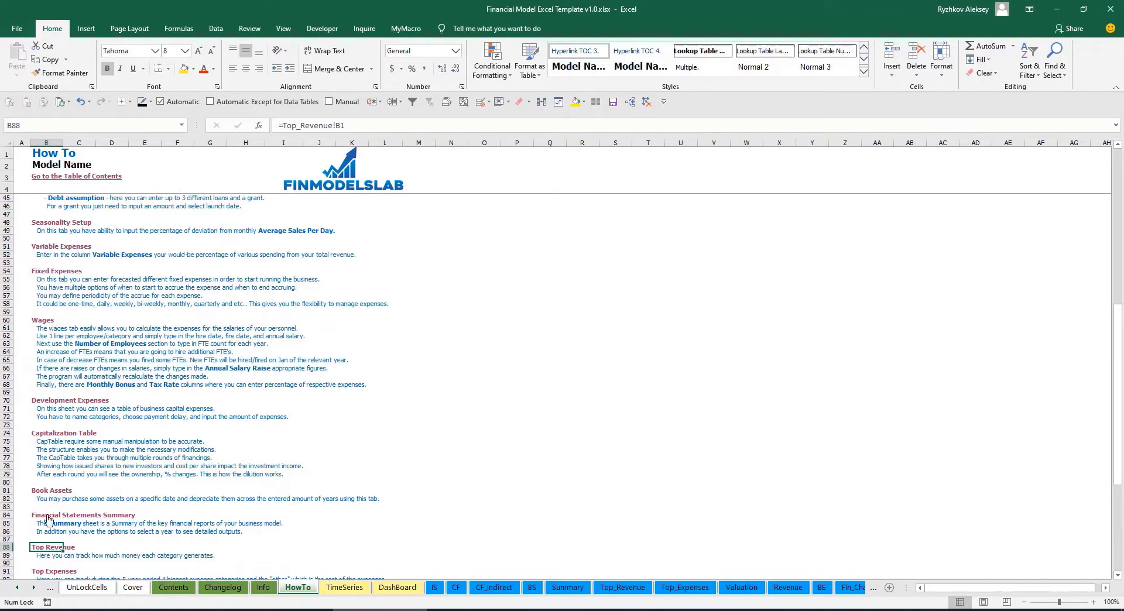
click(37, 494)
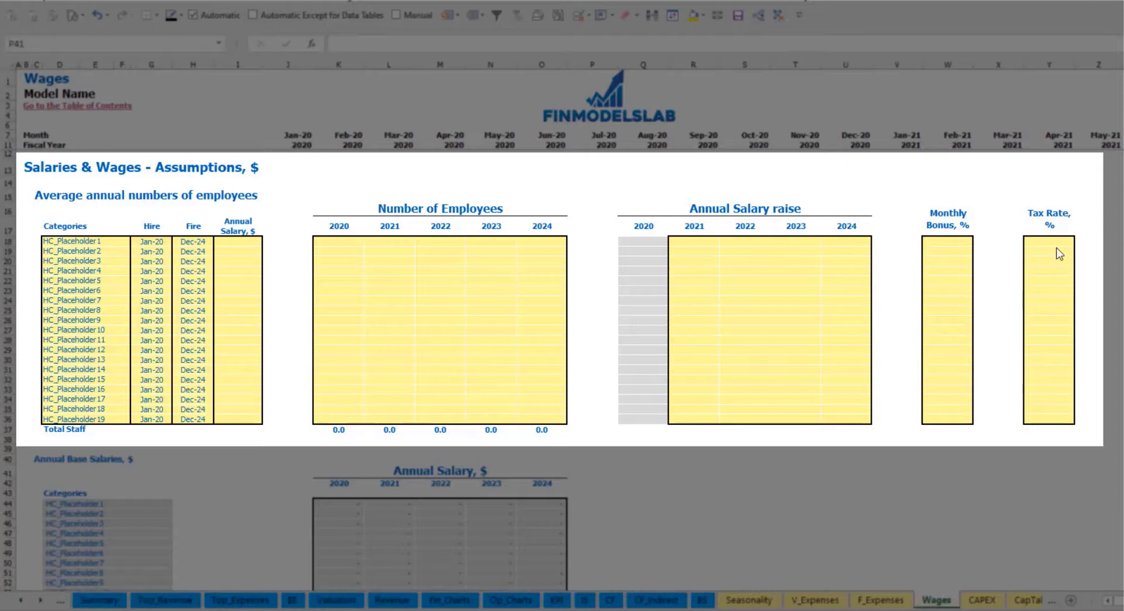
Step: Name the first staff category on the Wages sheet CFO and set its hire date to Mar-20
click(114, 241)
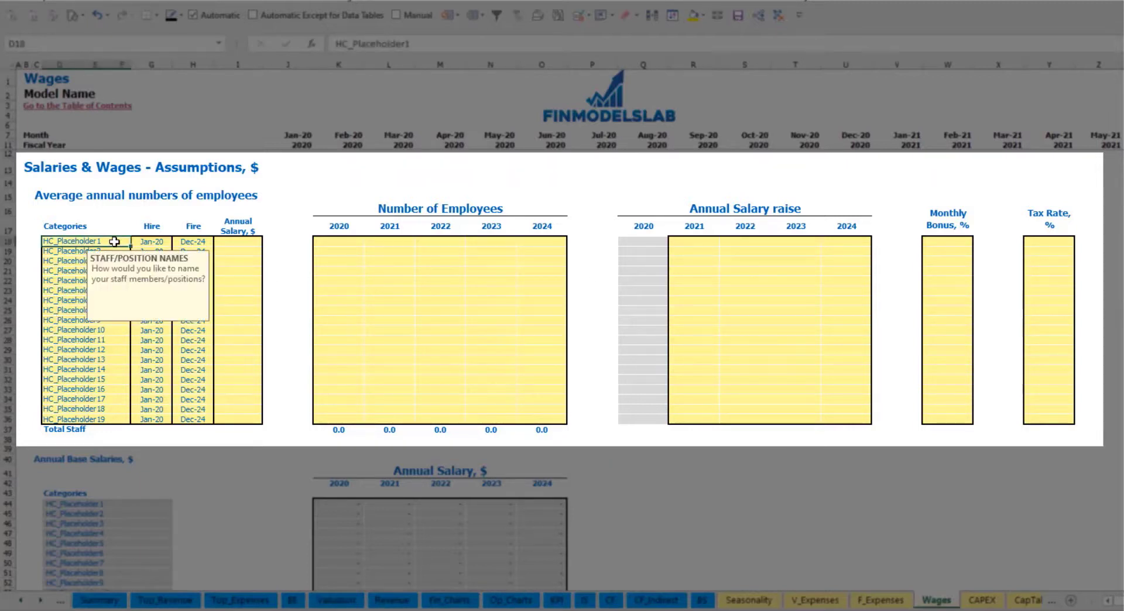
text(CFO)
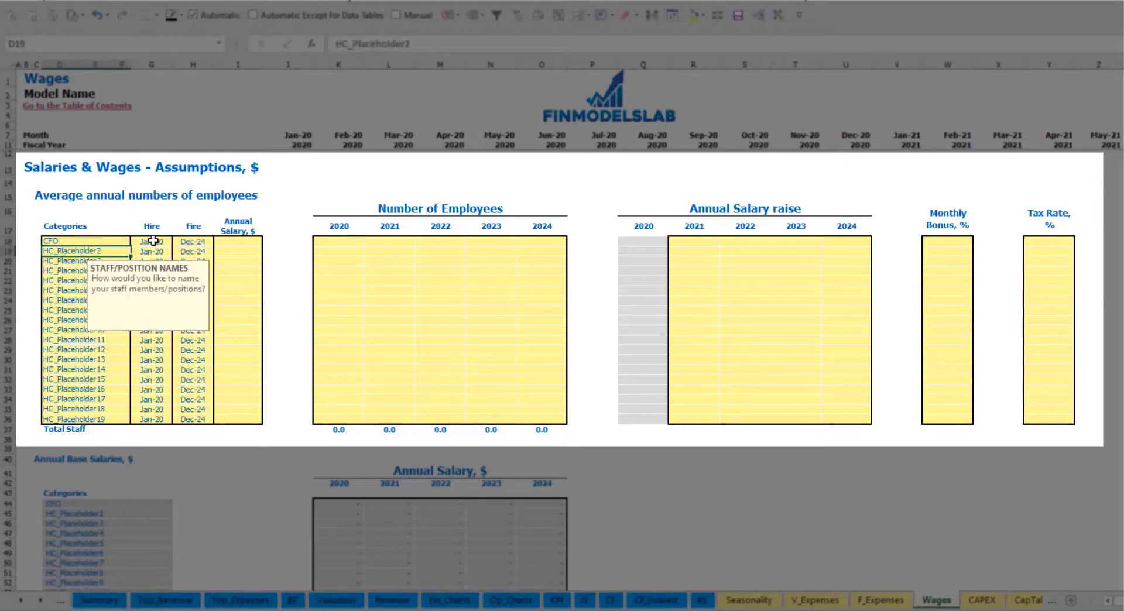
click(154, 241)
click(175, 242)
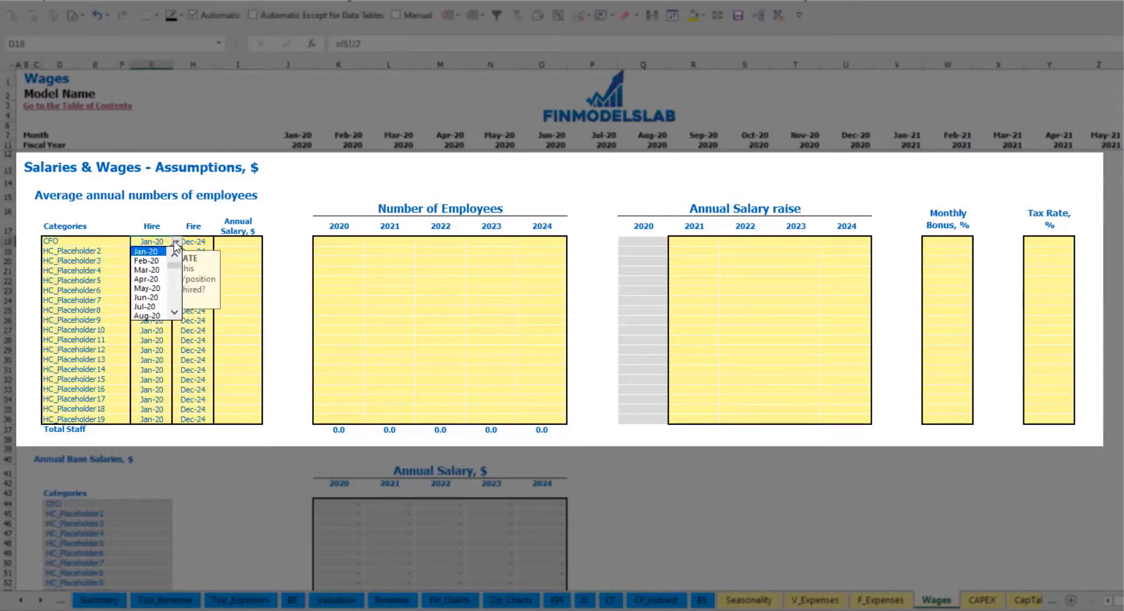
click(147, 270)
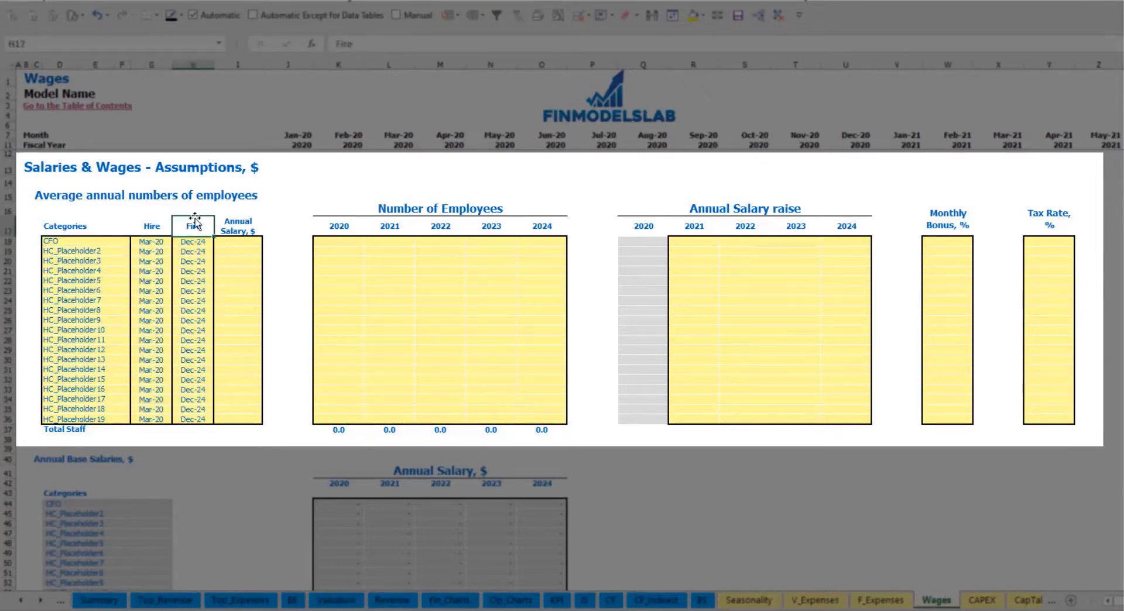
Step: Check the CFO's fire date and set the CFO's annual salary to 50,000
click(201, 242)
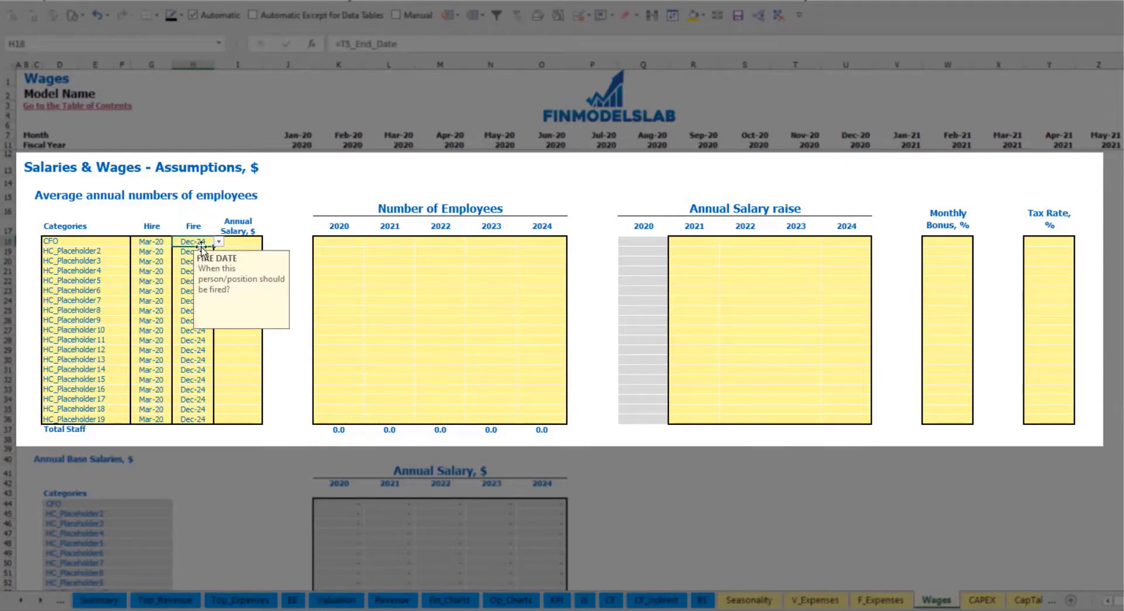
click(242, 243)
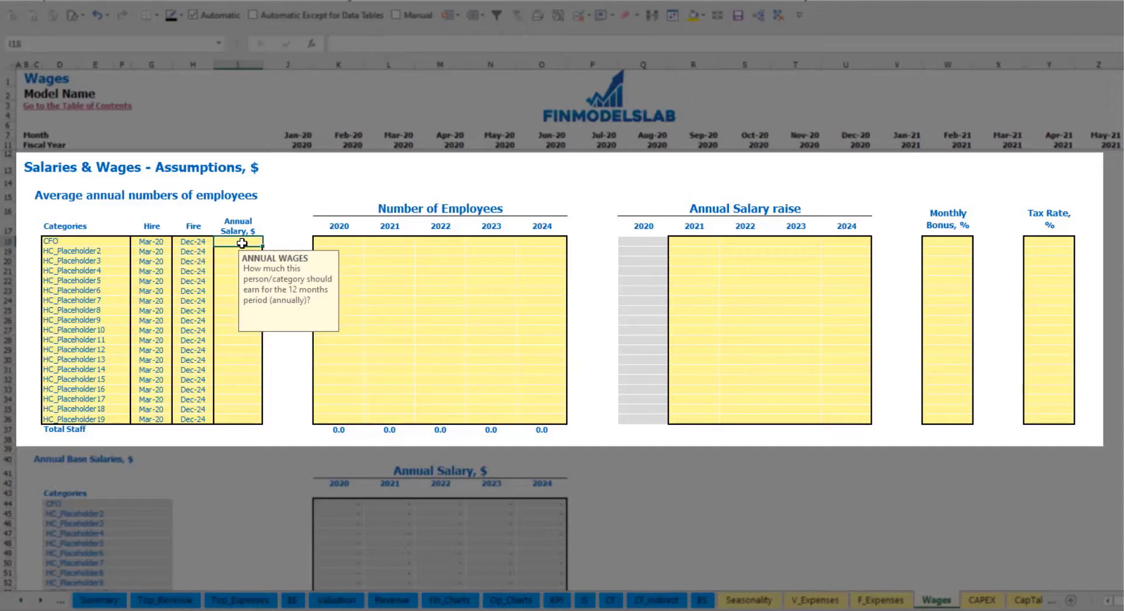
text(50)
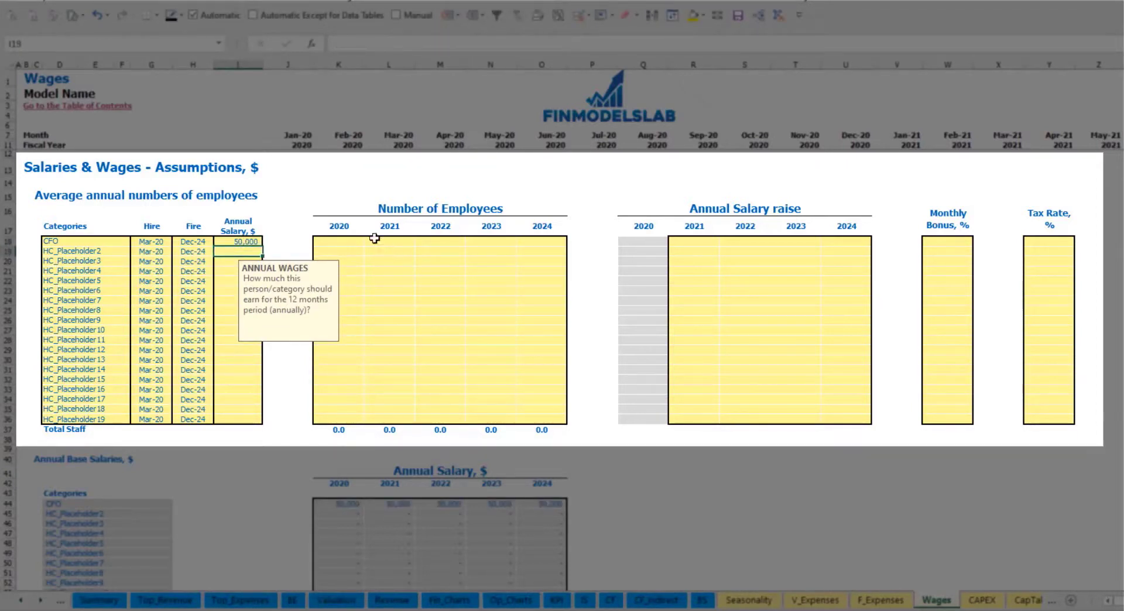
Step: Enter 1 as the CFO's number of employees for each year from 2020 to 2024
click(352, 245)
text(1)
key(Tab)
text(1)
key(Tab)
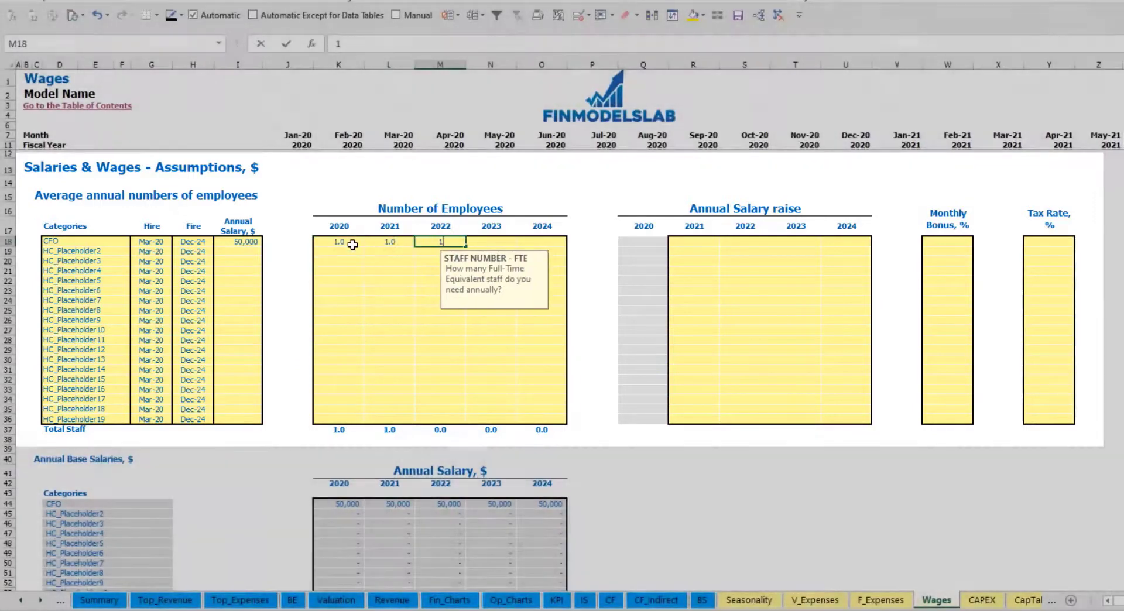
text(1)
key(Tab)
text(1	1)
key(Tab)
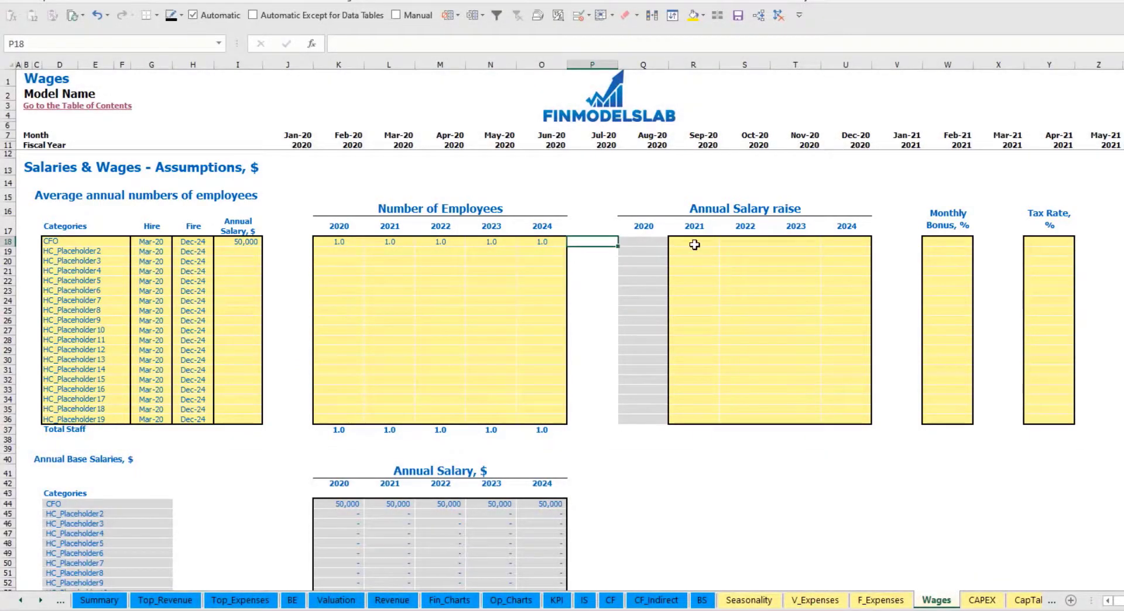
Step: Examine the CFO's monthly headcount in the Total Staff Numbers section, from the hire month to the last forecast months
scroll(597, 333, down, 6)
scroll(614, 314, up, 6)
scroll(437, 422, down, 13)
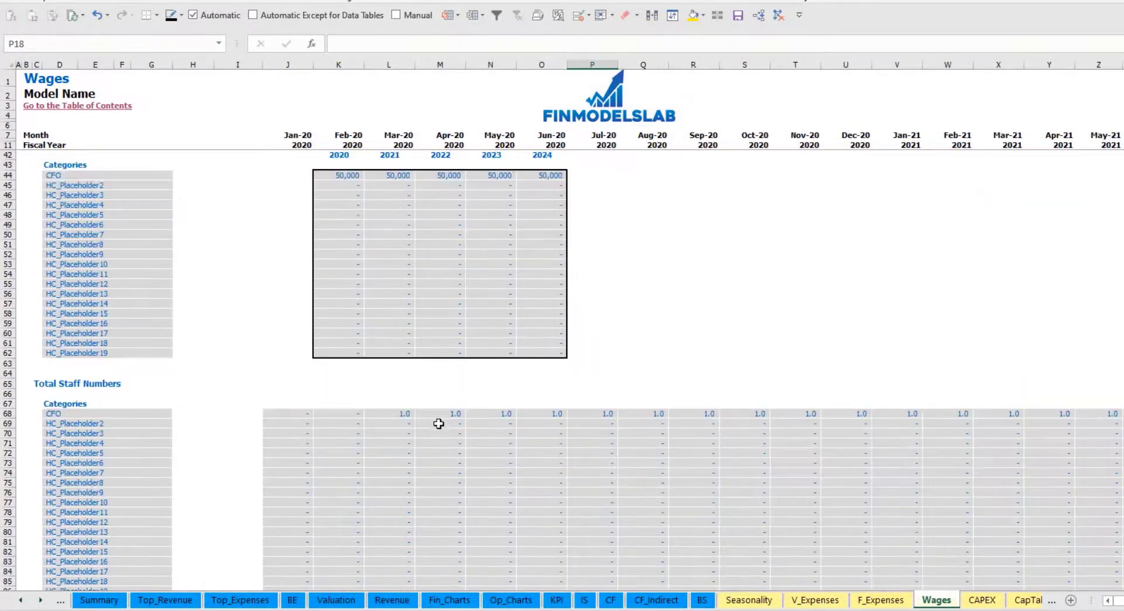
click(403, 317)
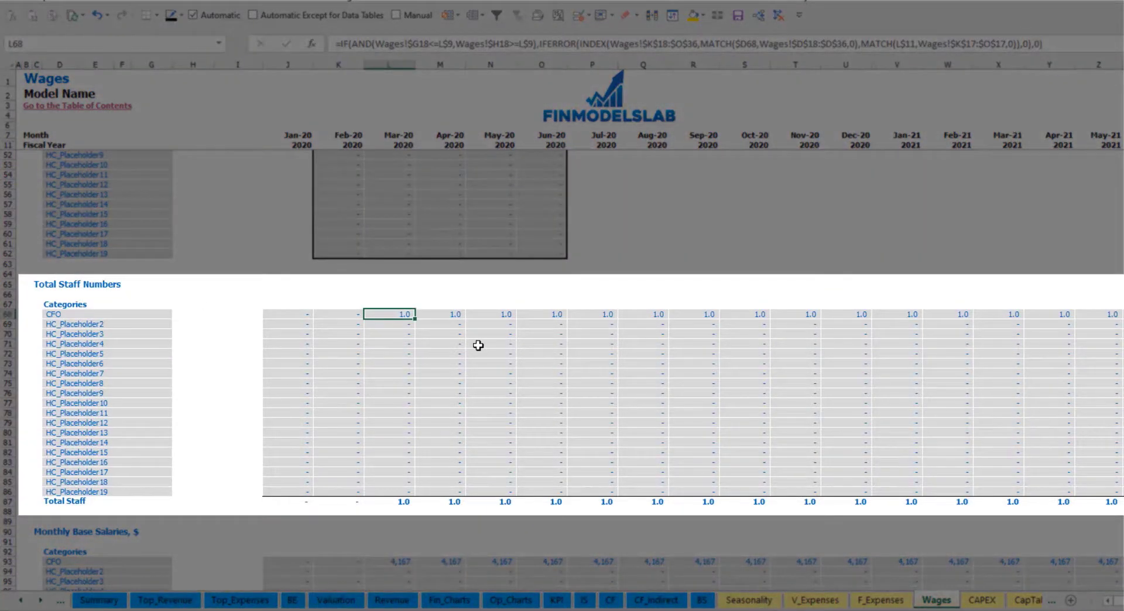
key(ctrl+Right)
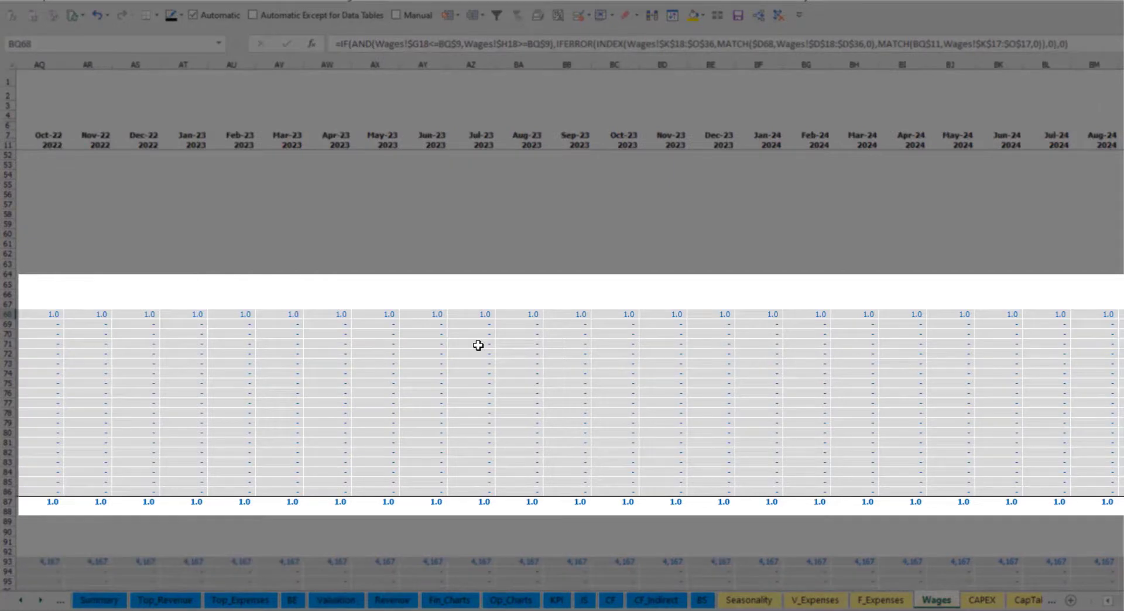
Step: Set the CFO's annual salary raise to 5% for 2021 and copy it across 2022 to 2024
key(Home)
scroll(478, 347, up, 13)
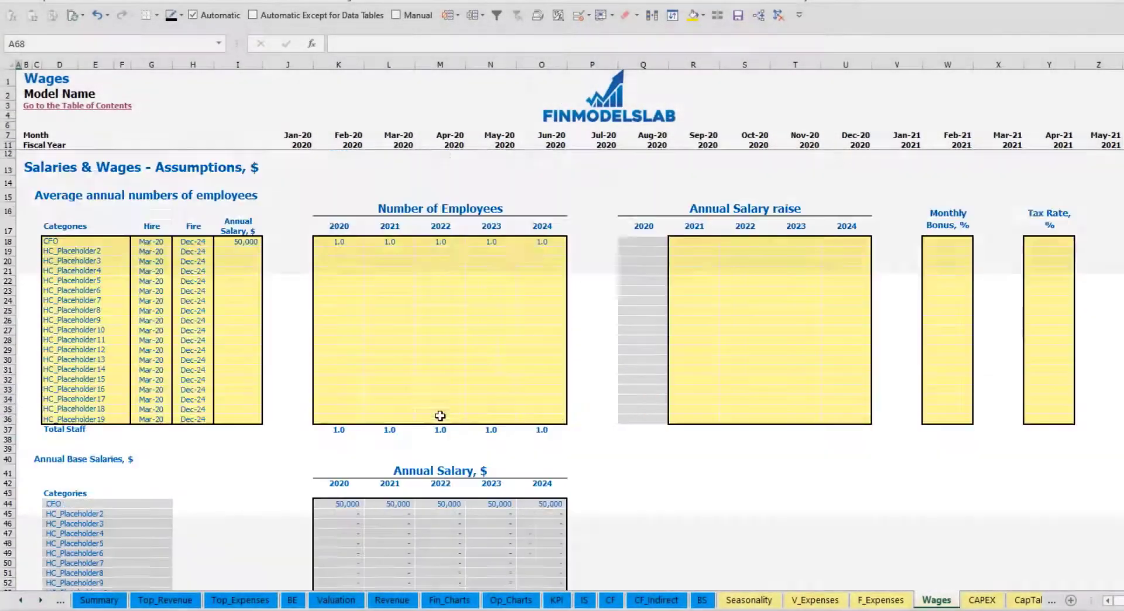
click(698, 243)
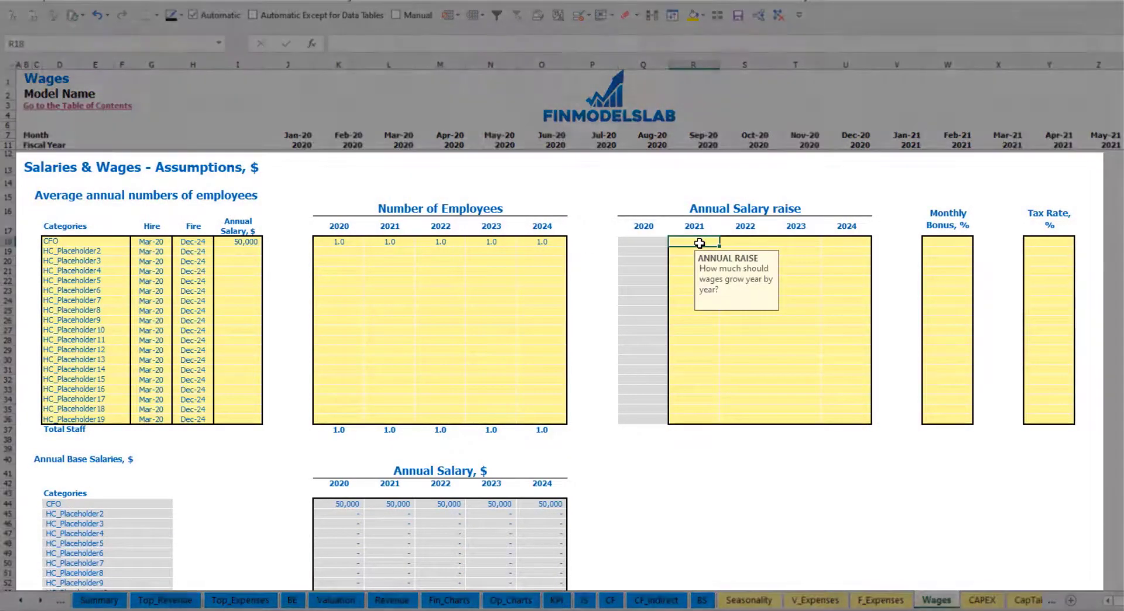
text(5)
key(ctrl+Return)
key(ctrl+c)
key(Right)
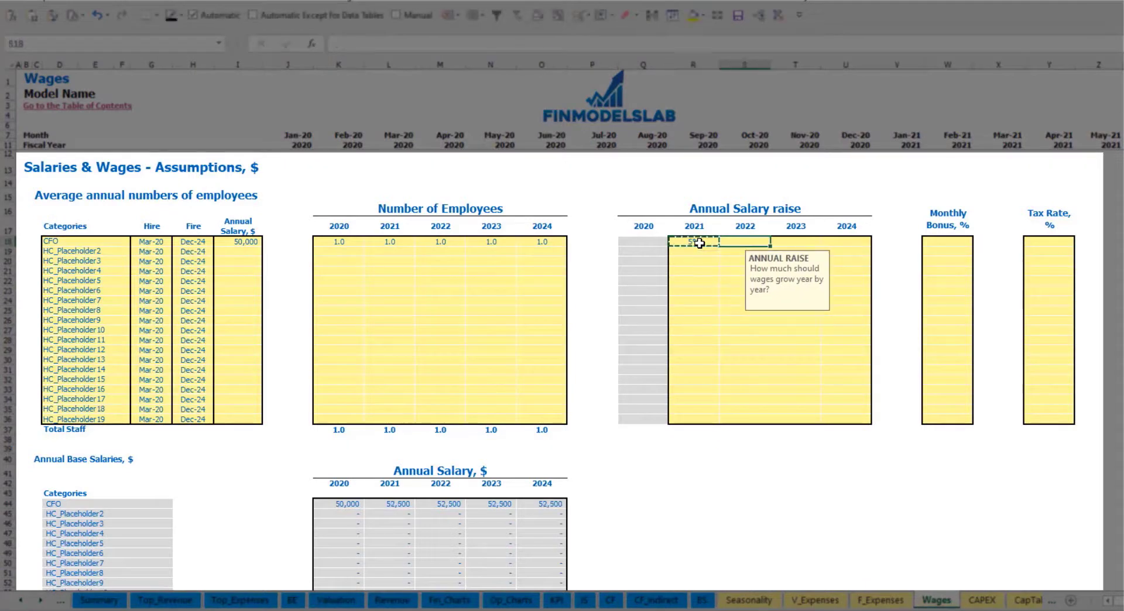
key(shift+Right)
key(shift+Right)
key(ctrl+v)
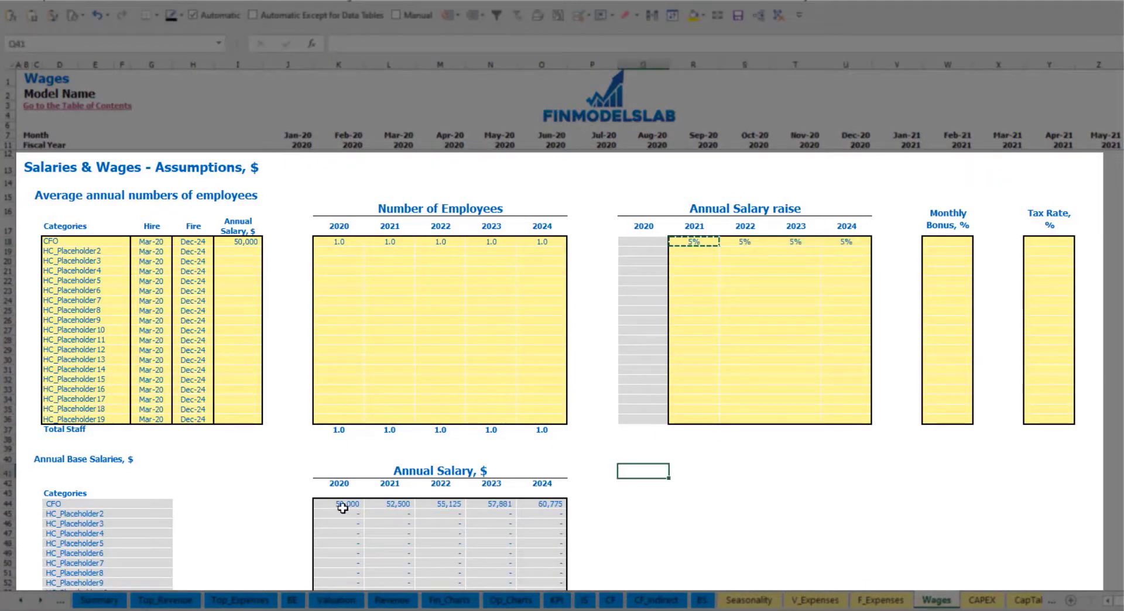
Step: Examine the CFO's annual base salaries by year against the starting salary and the annual raise percentages
drag(346, 505, 550, 505)
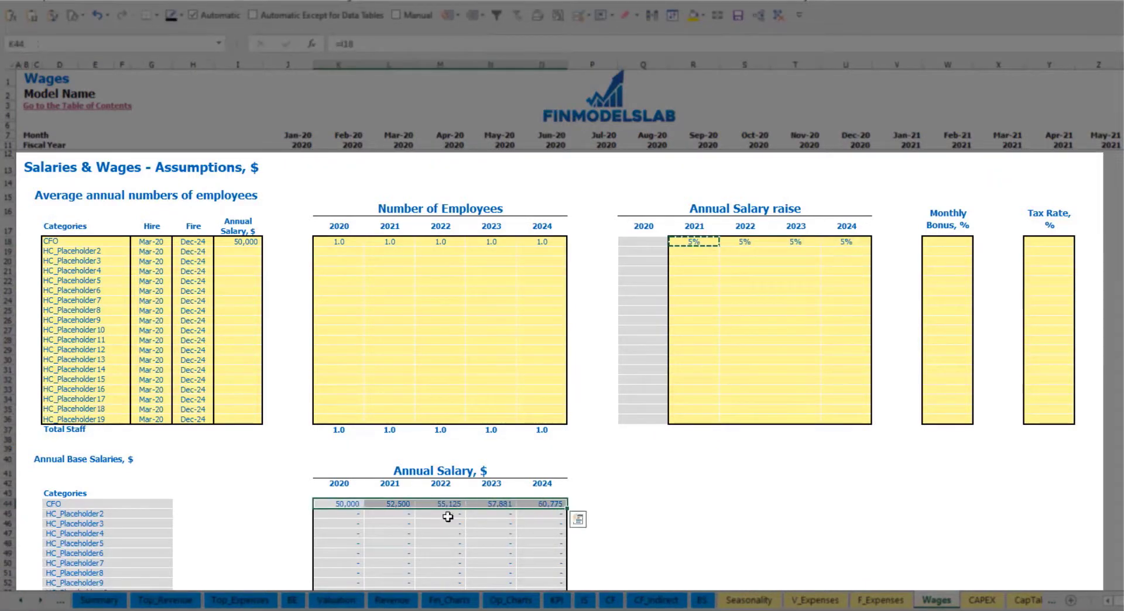
click(403, 515)
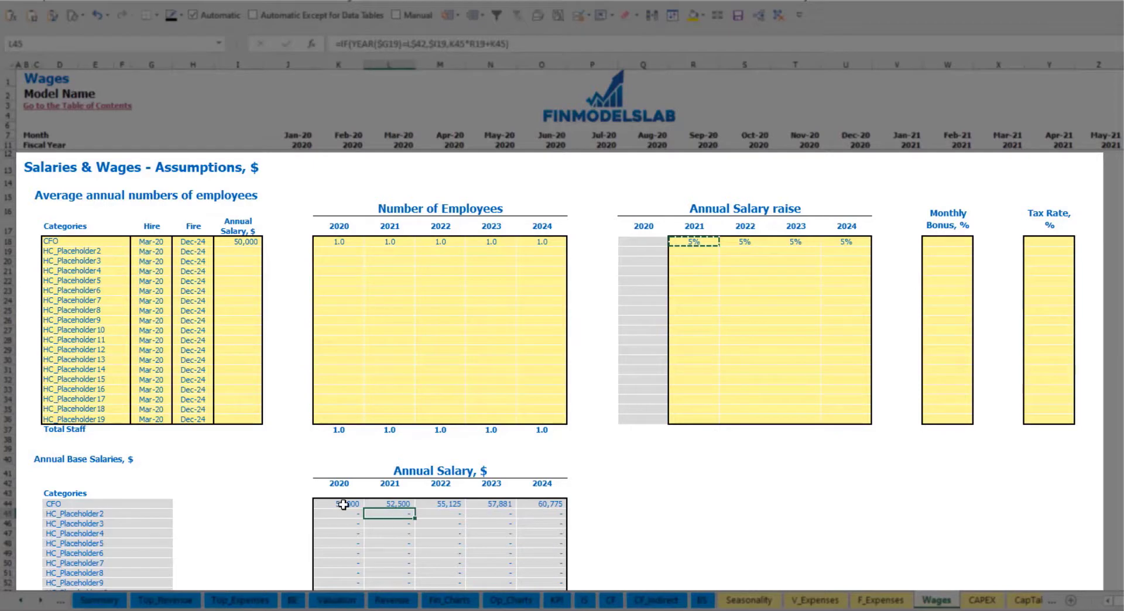
click(246, 242)
drag(707, 241, 843, 242)
click(390, 503)
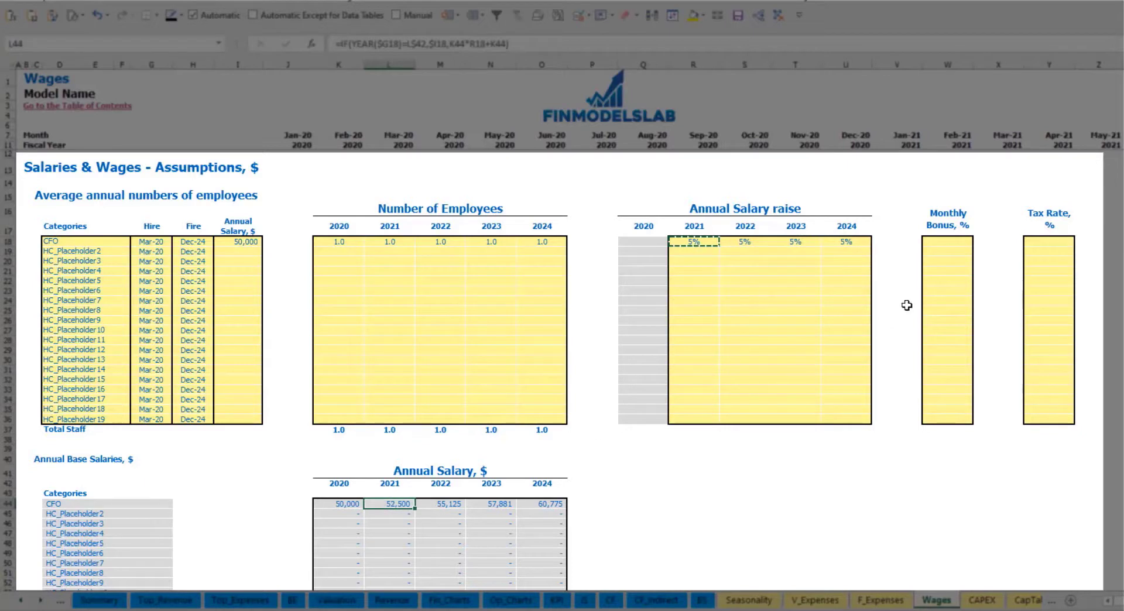
Step: Set the CFO's monthly bonus to 10% and tax rate to 5%
click(952, 242)
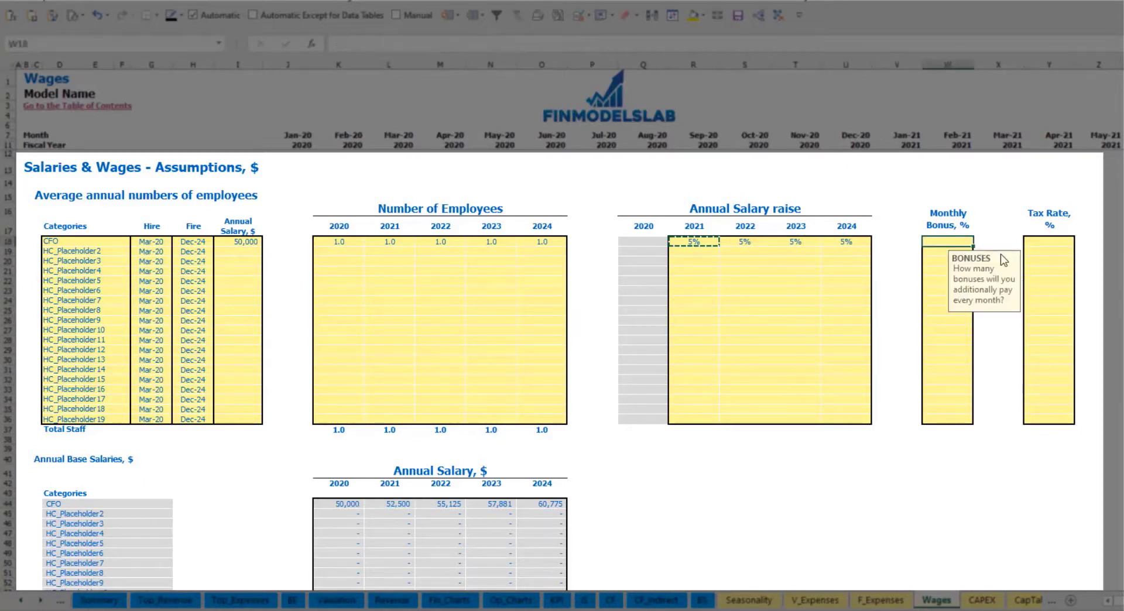
text(10%)
key(Return)
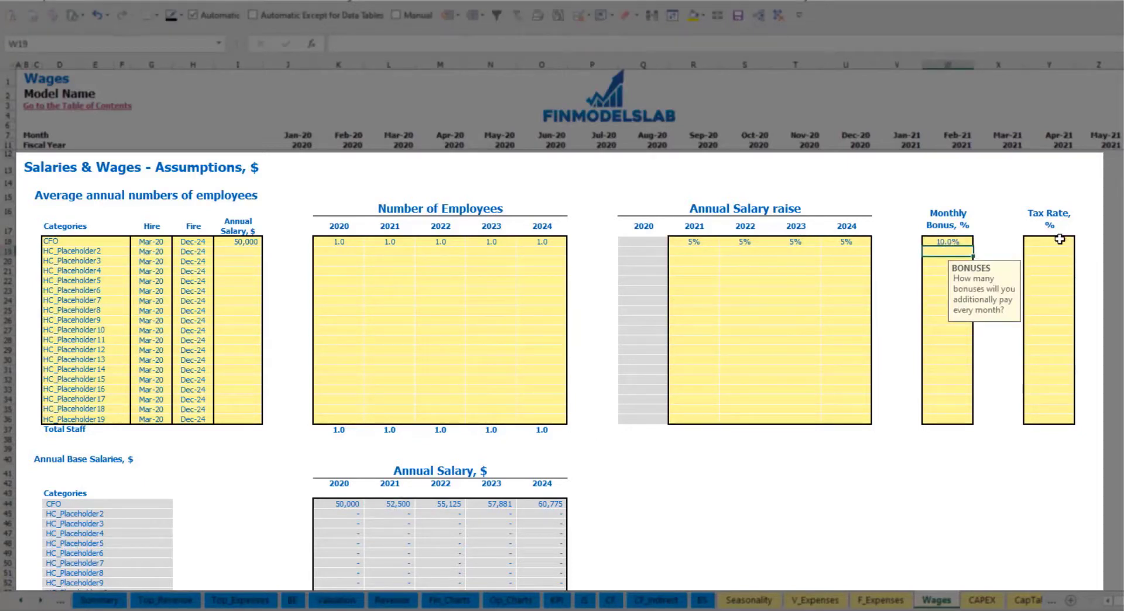
click(1060, 239)
text(5%)
key(Return)
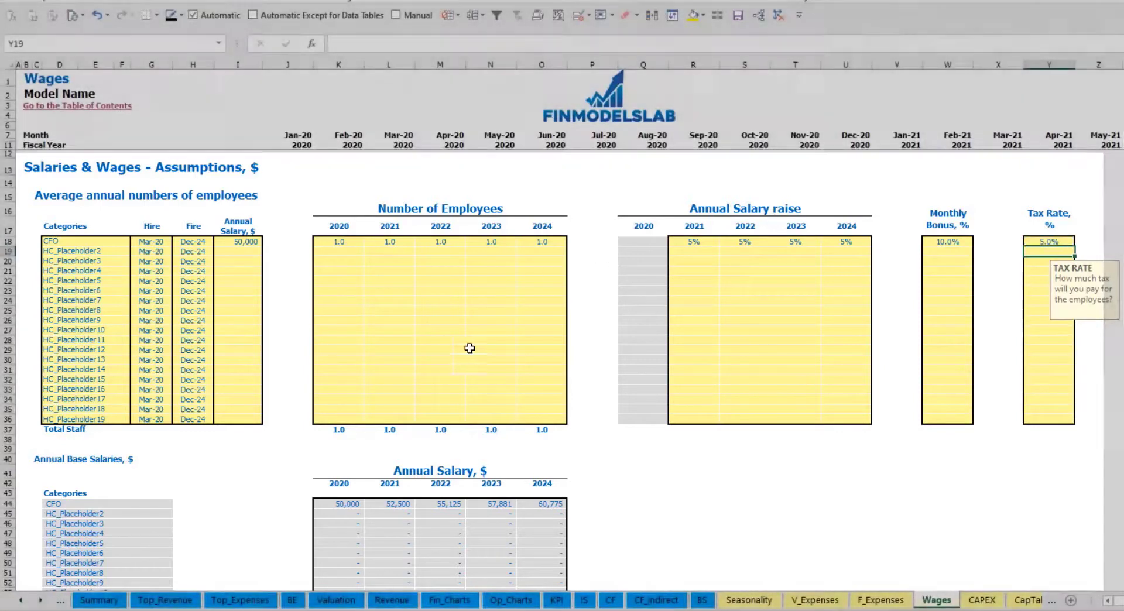
Step: Examine the CFO rows in the Monthly Base Salaries, Monthly Bonus and Monthly Base Taxes sections
scroll(469, 348, down, 16)
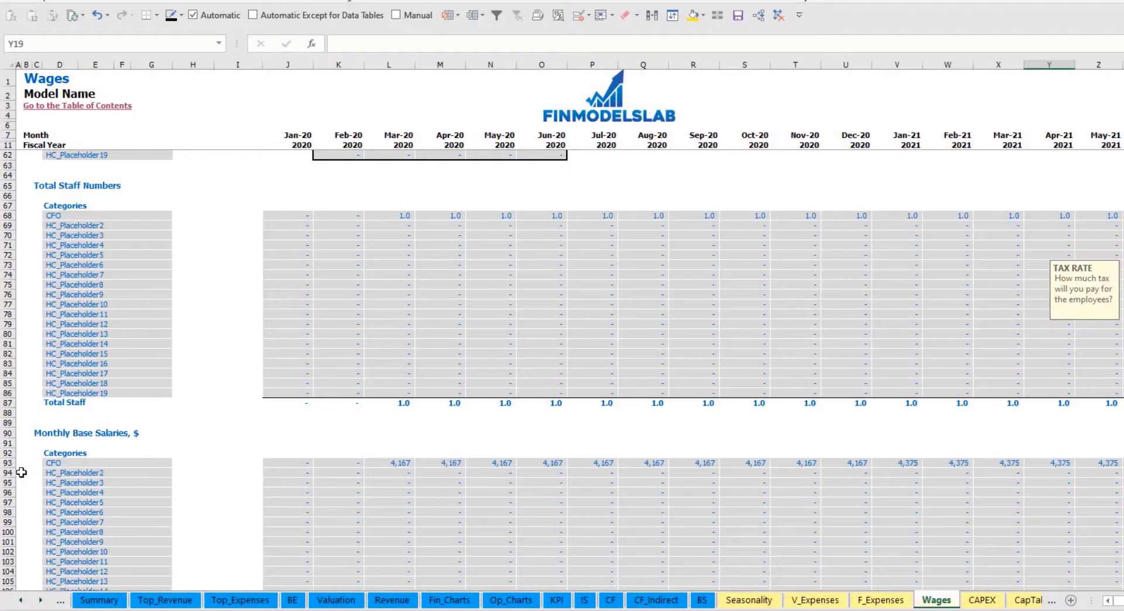
scroll(22, 473, down, 3)
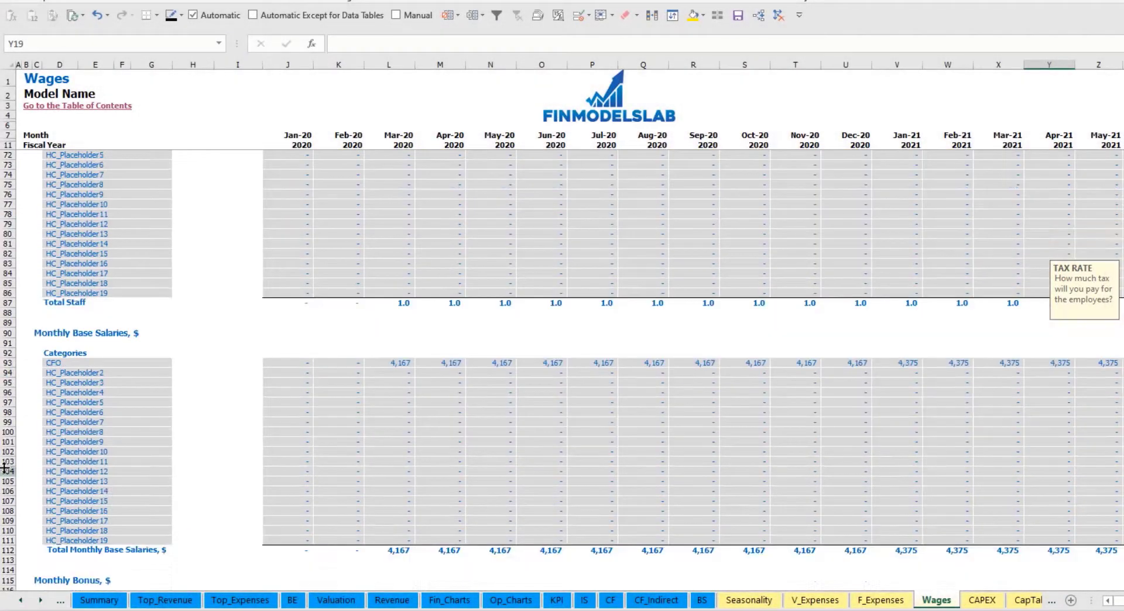
click(4, 363)
click(402, 362)
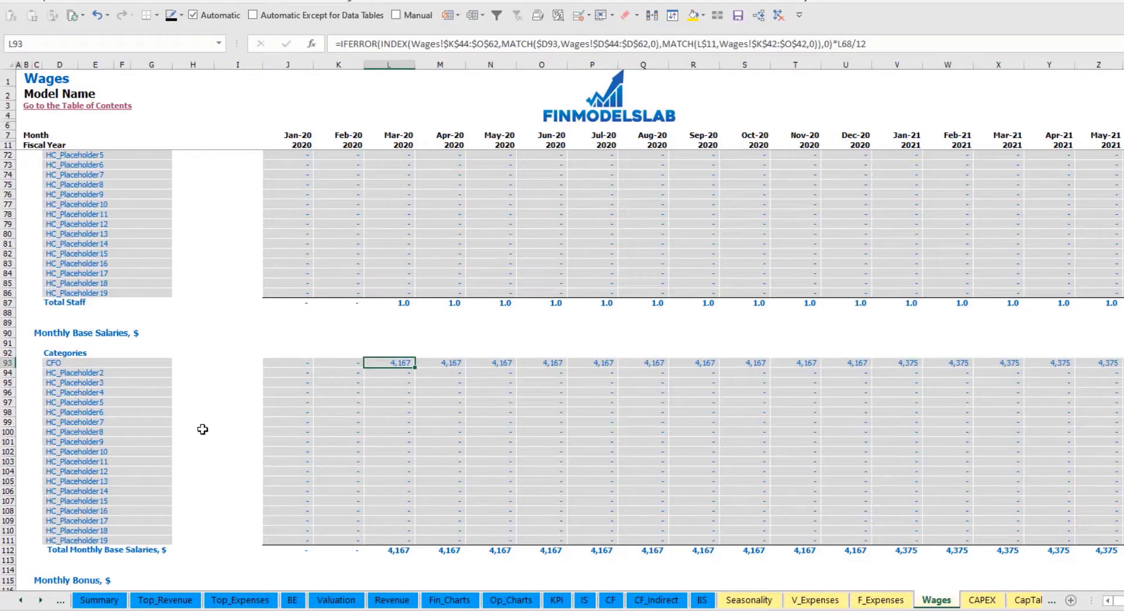
scroll(202, 430, down, 7)
click(7, 412)
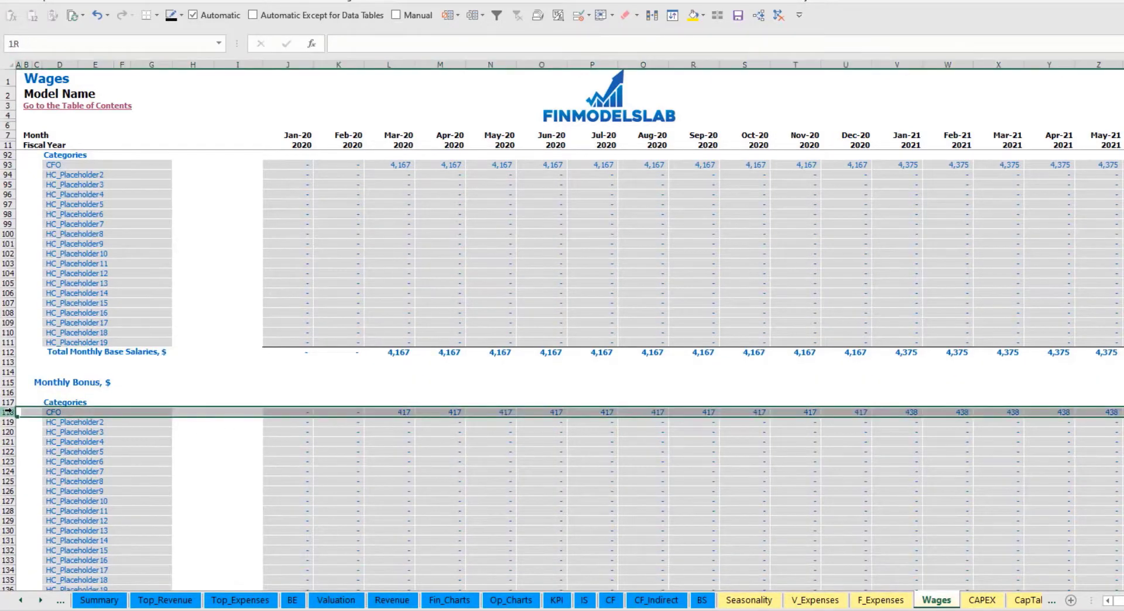
click(396, 415)
scroll(80, 430, down, 7)
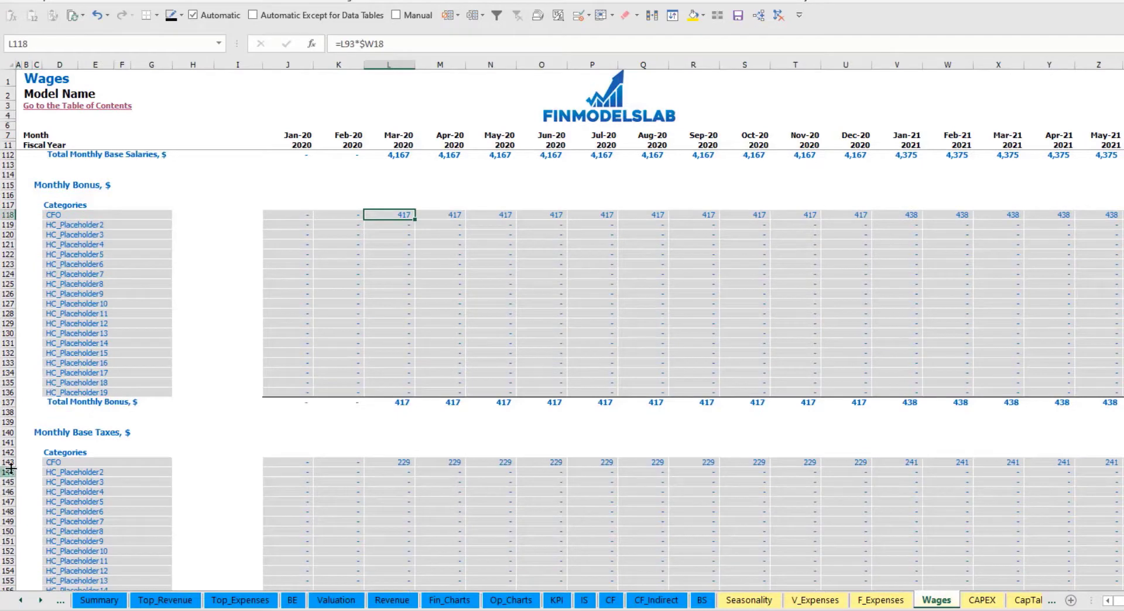
click(9, 462)
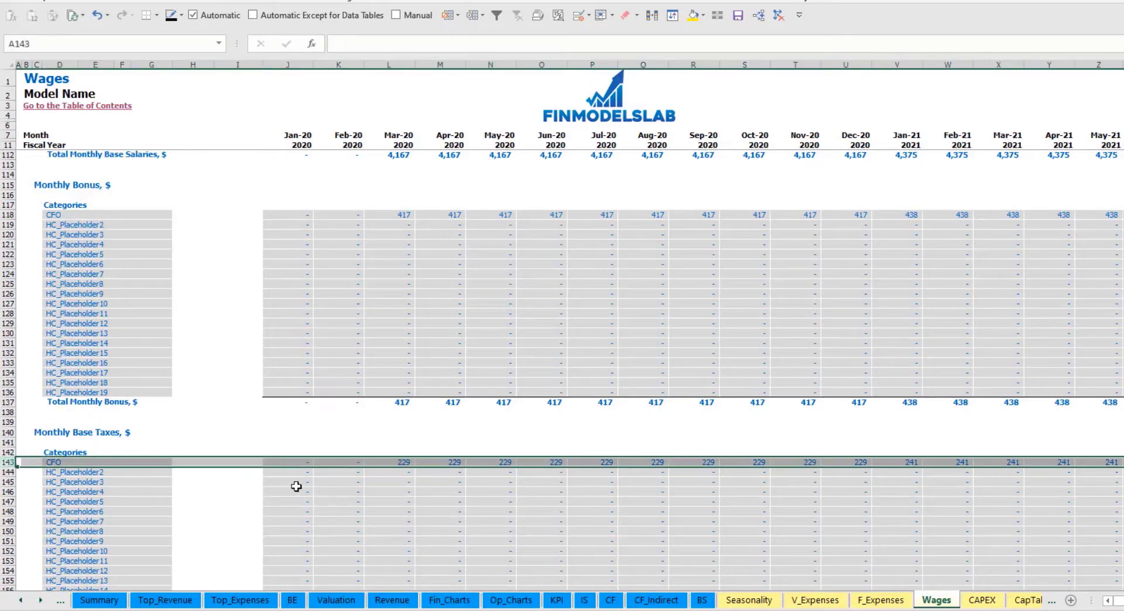
Step: Name the second staff category in the wages assumptions Admin HC and set its hire date to Apr-20
scroll(477, 440, up, 20)
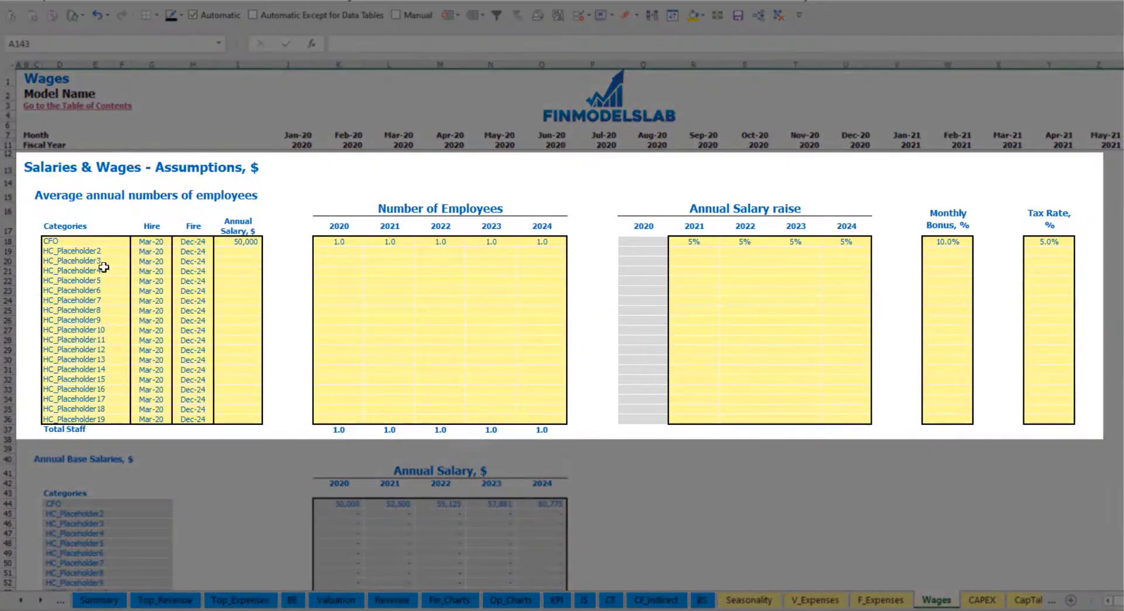
click(83, 251)
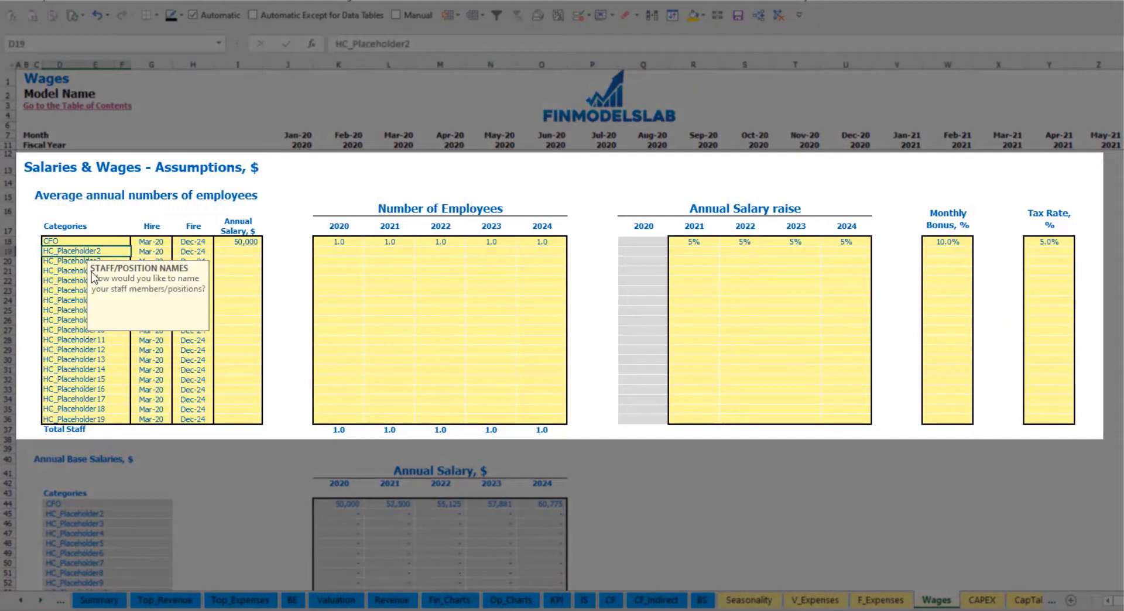
text(Admin HC)
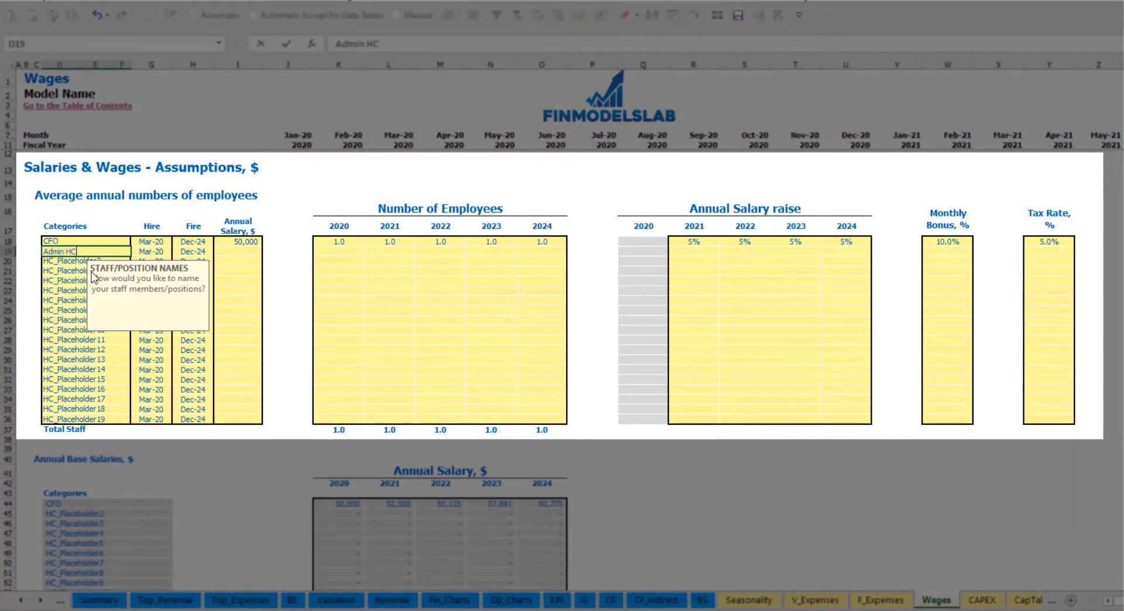
click(159, 251)
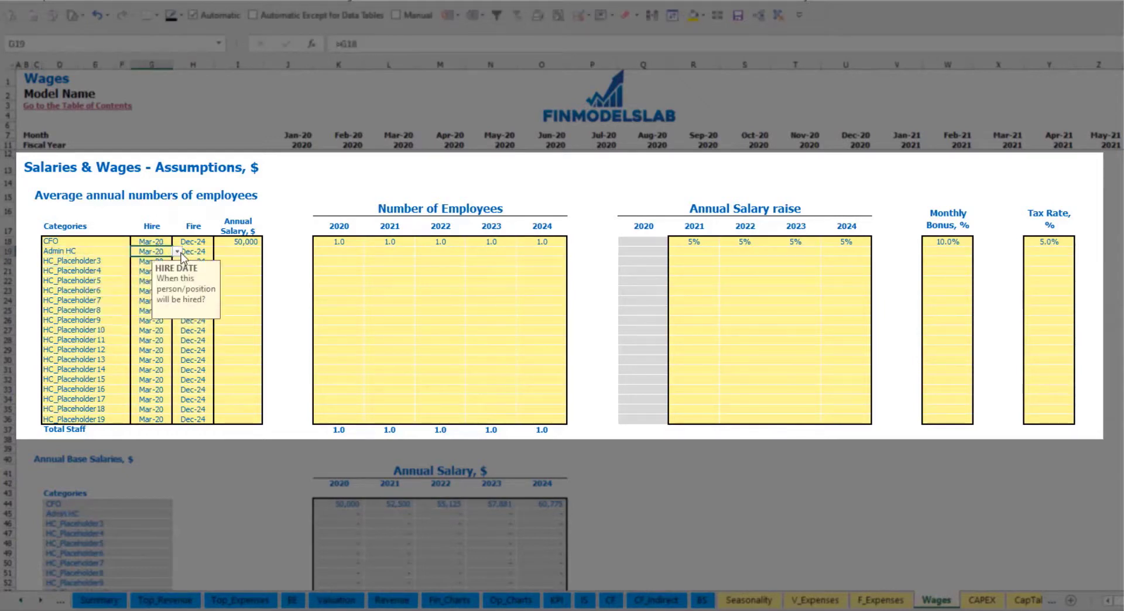
click(177, 252)
click(150, 271)
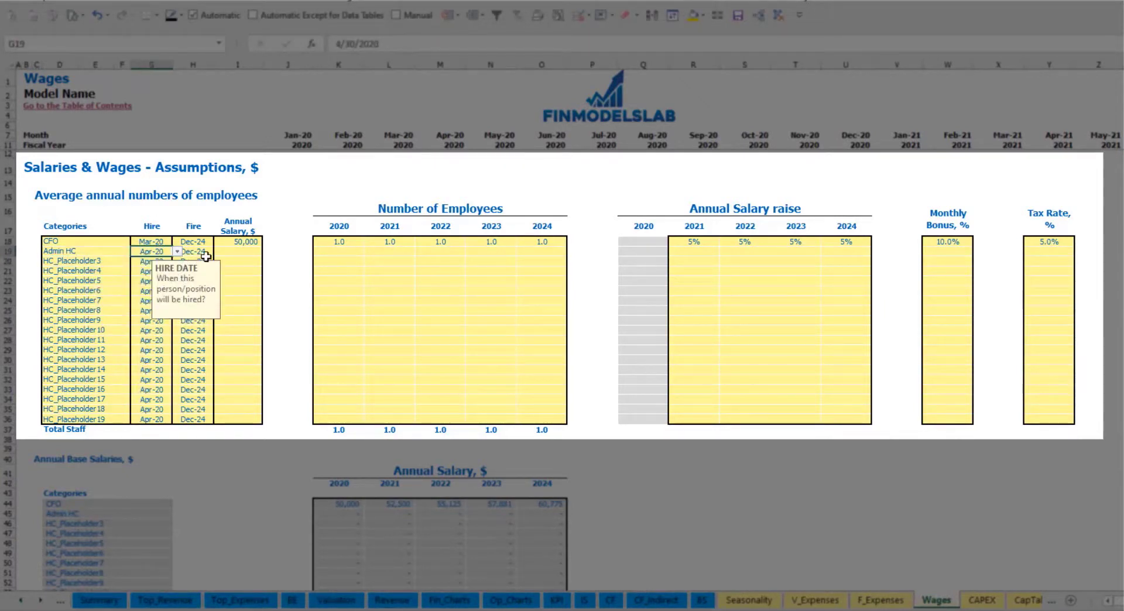
Step: Check Admin HC's fire date and set its annual salary to 30,000
click(202, 253)
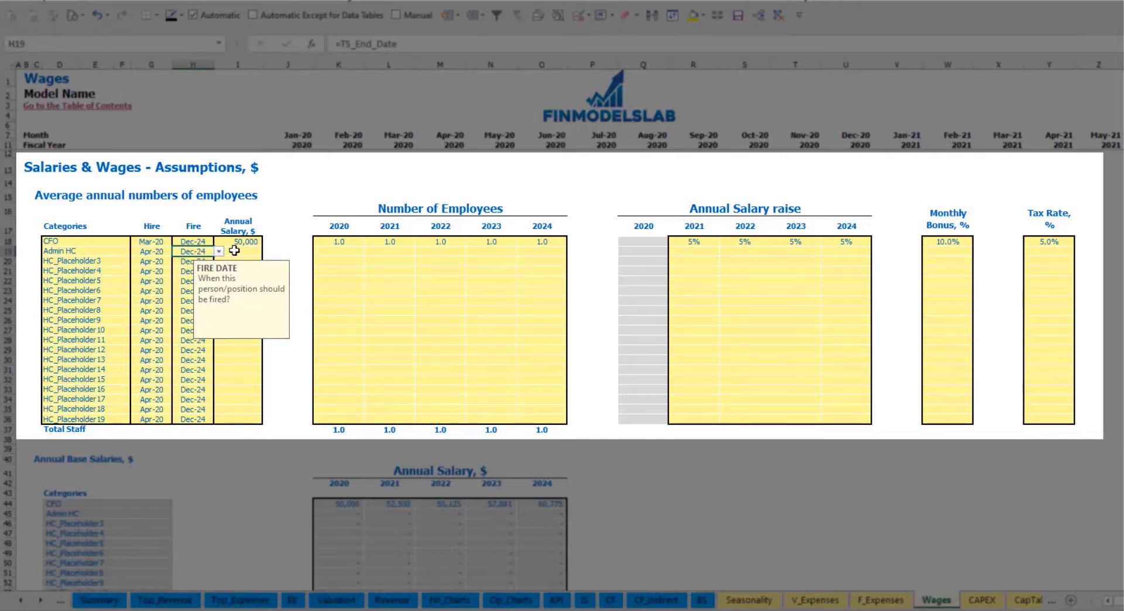
click(235, 251)
text(30)
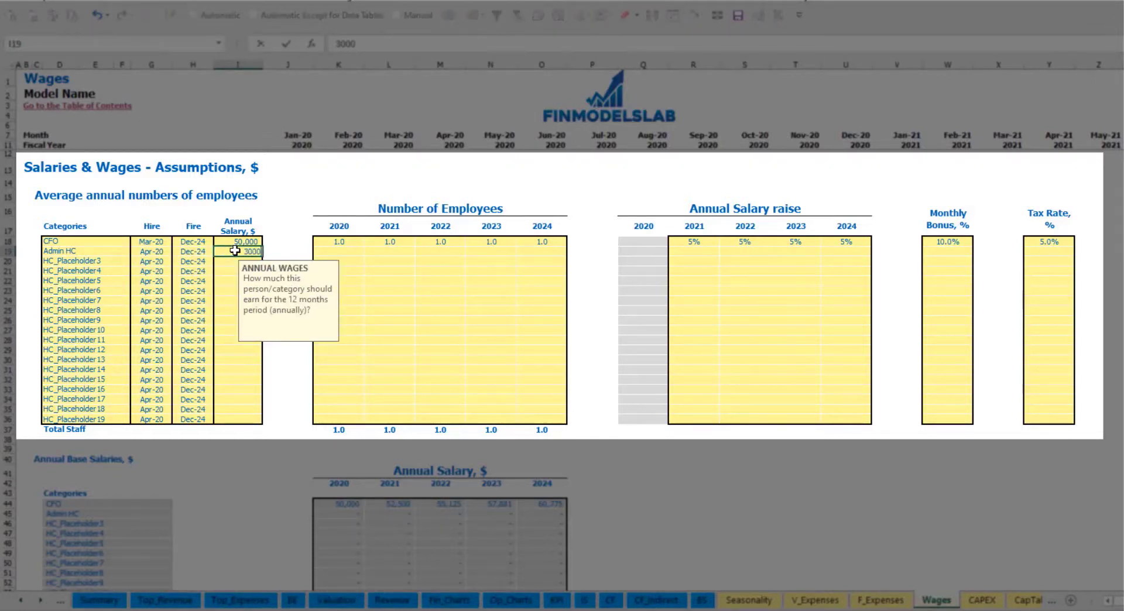
Step: Enter Admin HC's number of employees for 2020 to 2024 as 2, 4, 6, 8 and 10
click(348, 251)
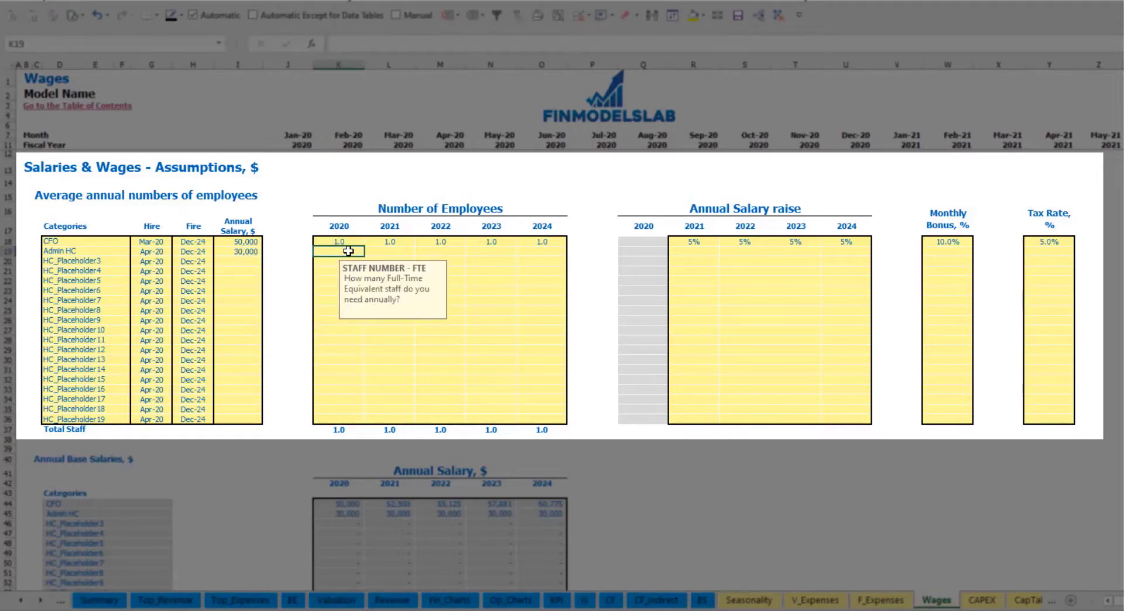
text(2)
key(Tab)
text(4)
key(Tab)
text(6)
key(Tab)
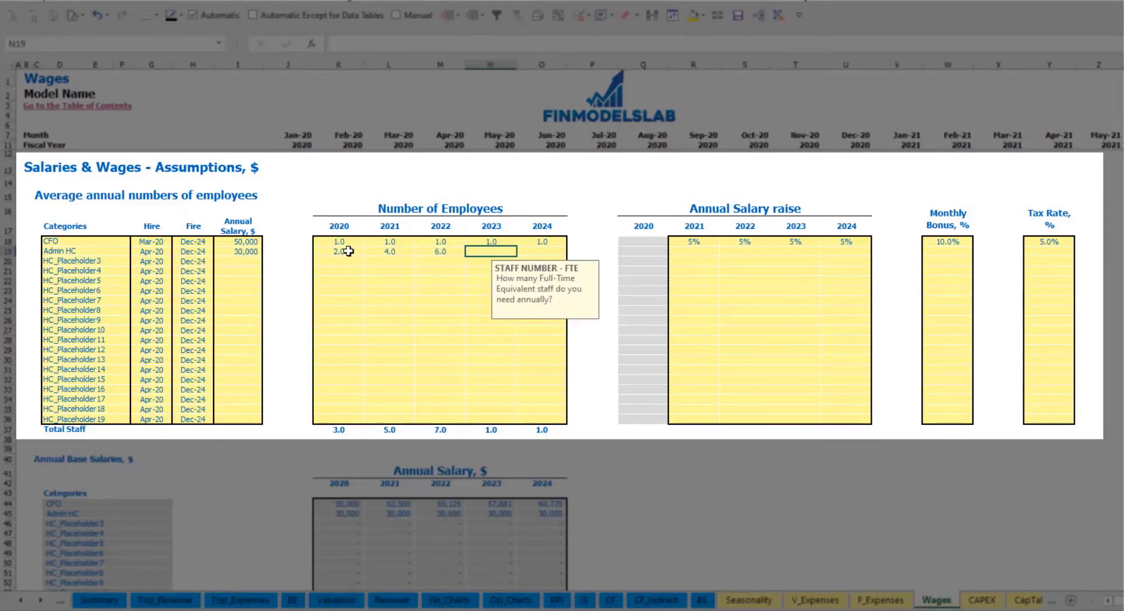
text(8)
key(Tab)
text(10)
key(Tab)
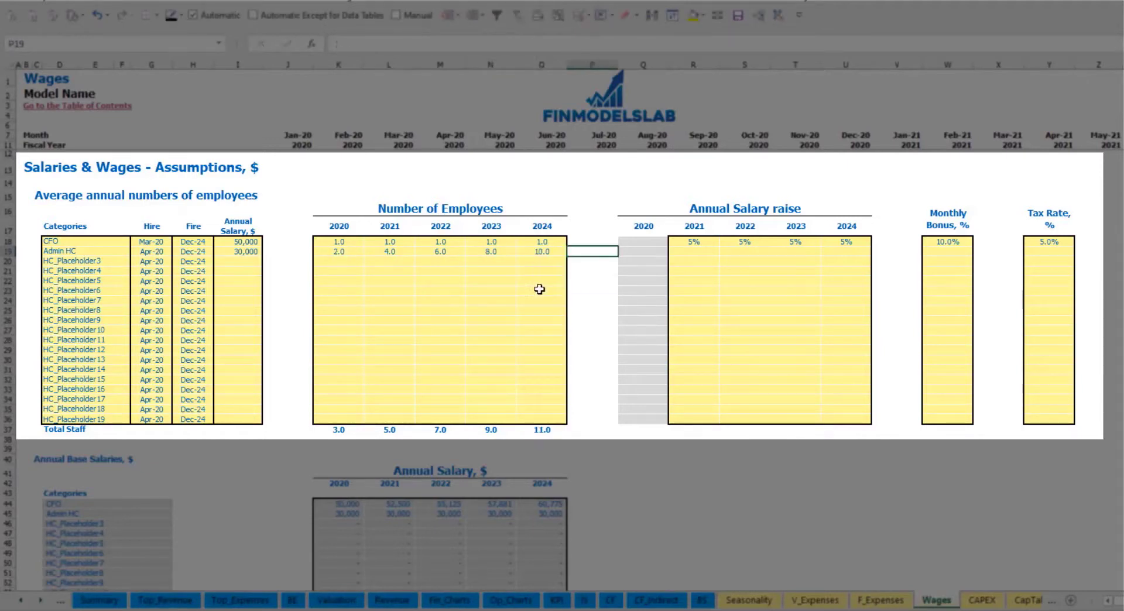
Step: Set Admin HC's annual salary raise to 3% for each year from 2021 to 2024
click(691, 251)
text(3)
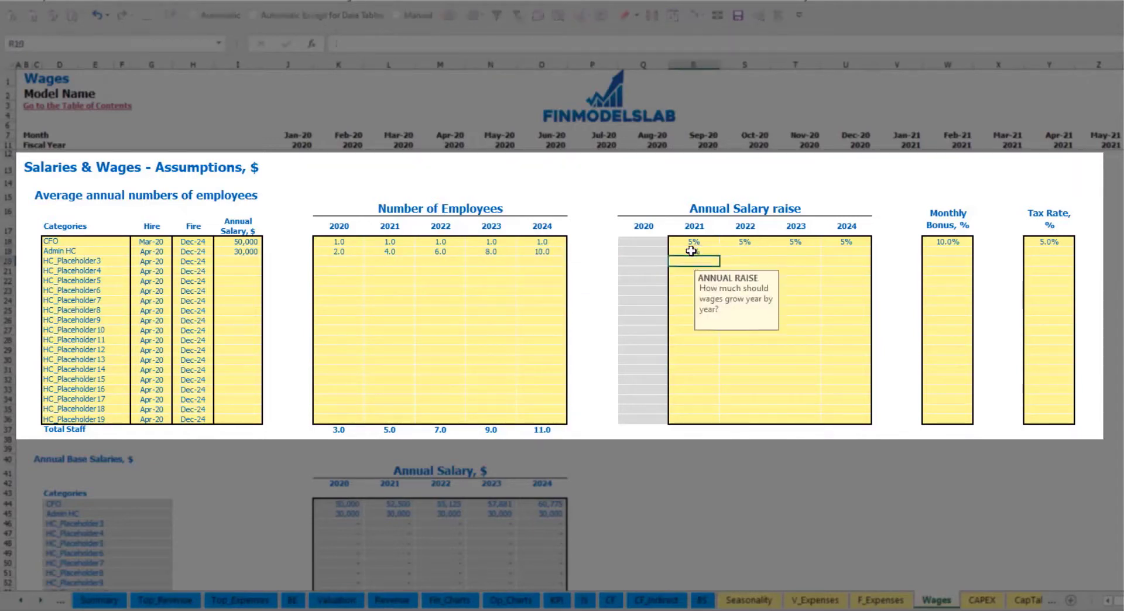
key(ctrl+Return)
key(ctrl+c)
key(Right)
key(shift+Right)
key(shift+Right)
key(ctrl+v)
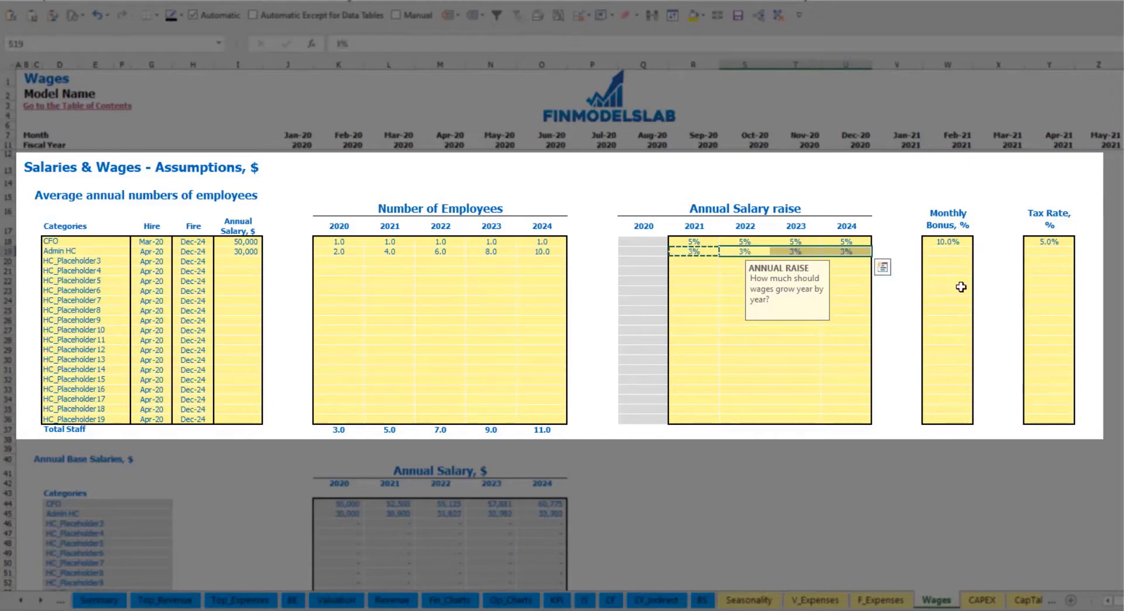
Step: Set Admin HC's monthly bonus to 5% and its tax rate to 5%
click(963, 255)
text(5)
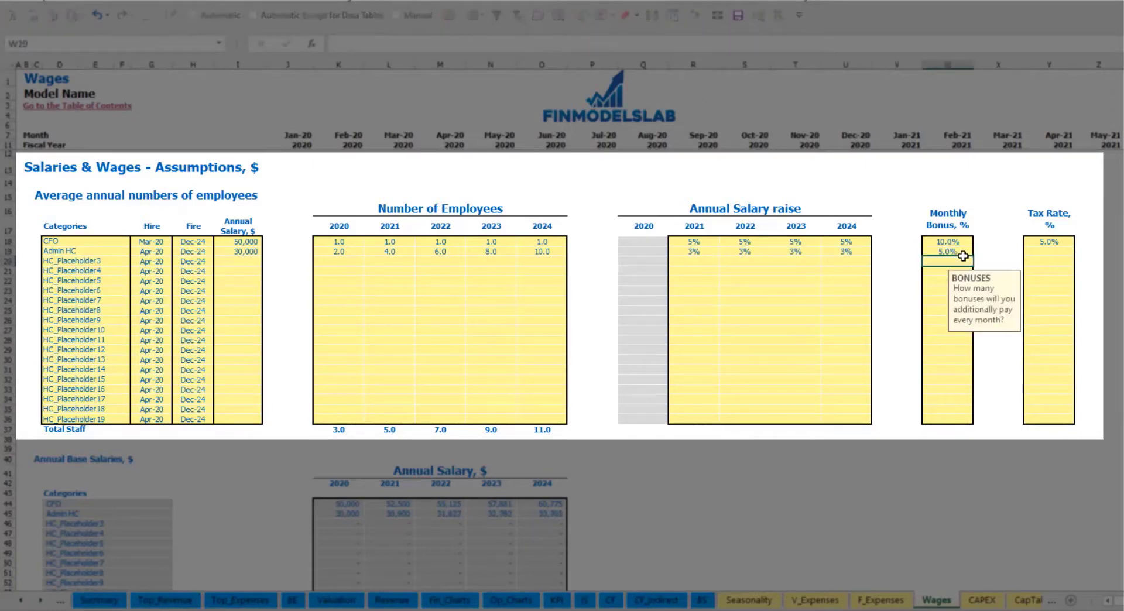
key(ctrl+Return)
key(Right)
key(Right)
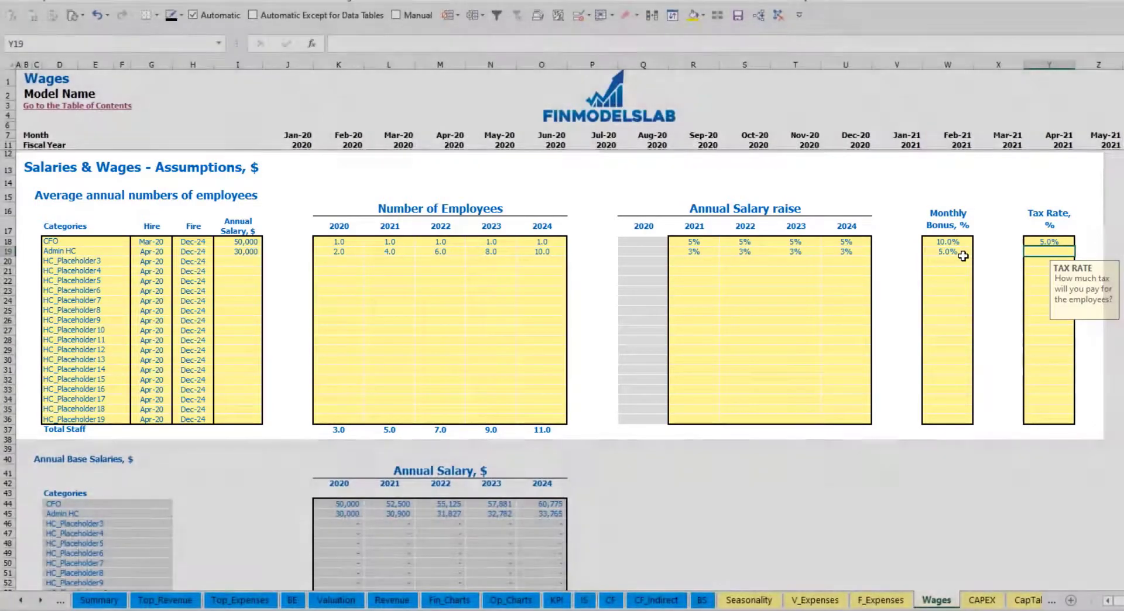
text(5)
key(Return)
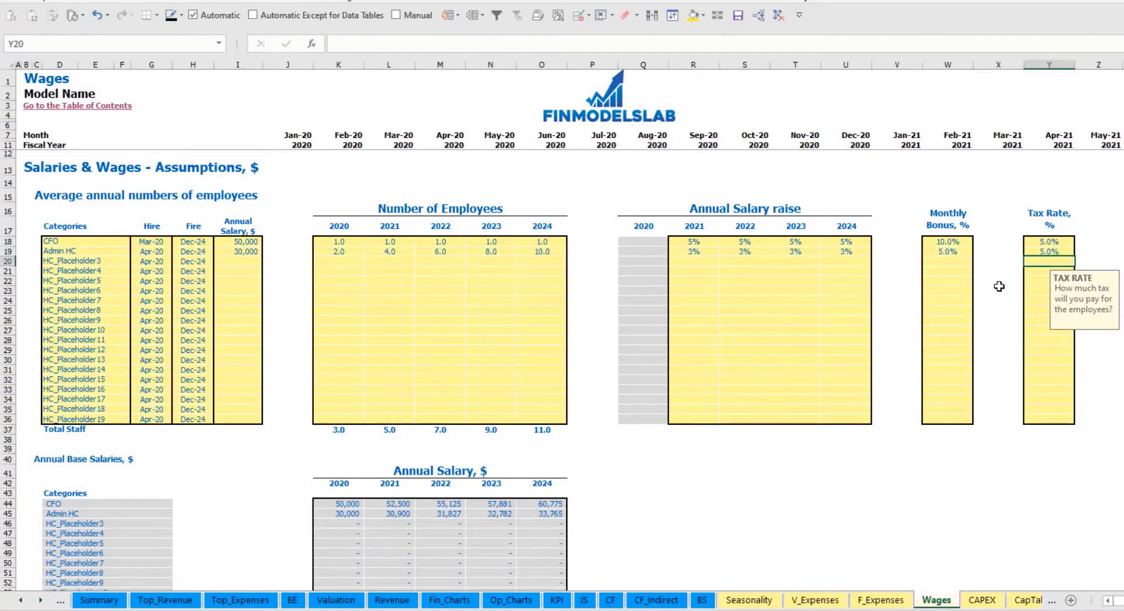
Step: Examine the monthly Admin HC headcount in the Total Staff Numbers section from Apr-20 through the following years
scroll(430, 364, down, 3)
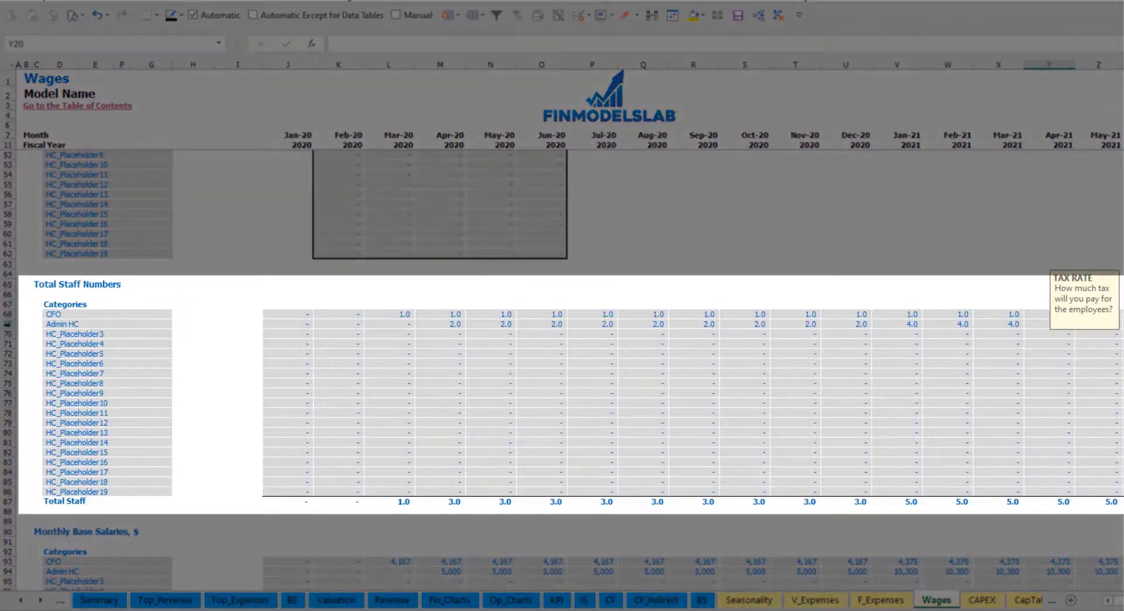
click(10, 324)
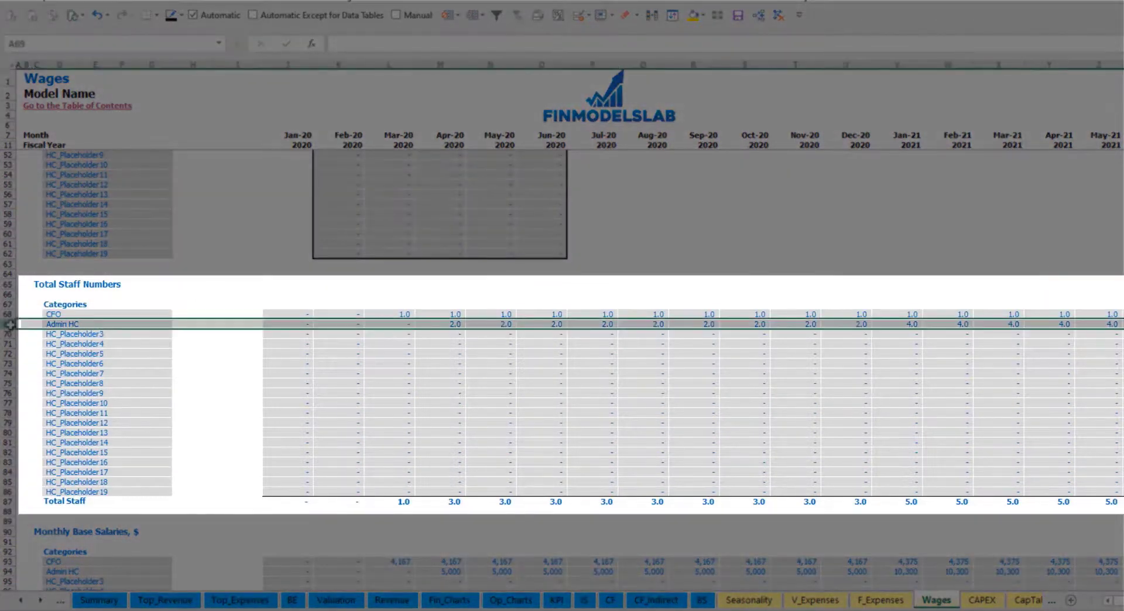
click(451, 324)
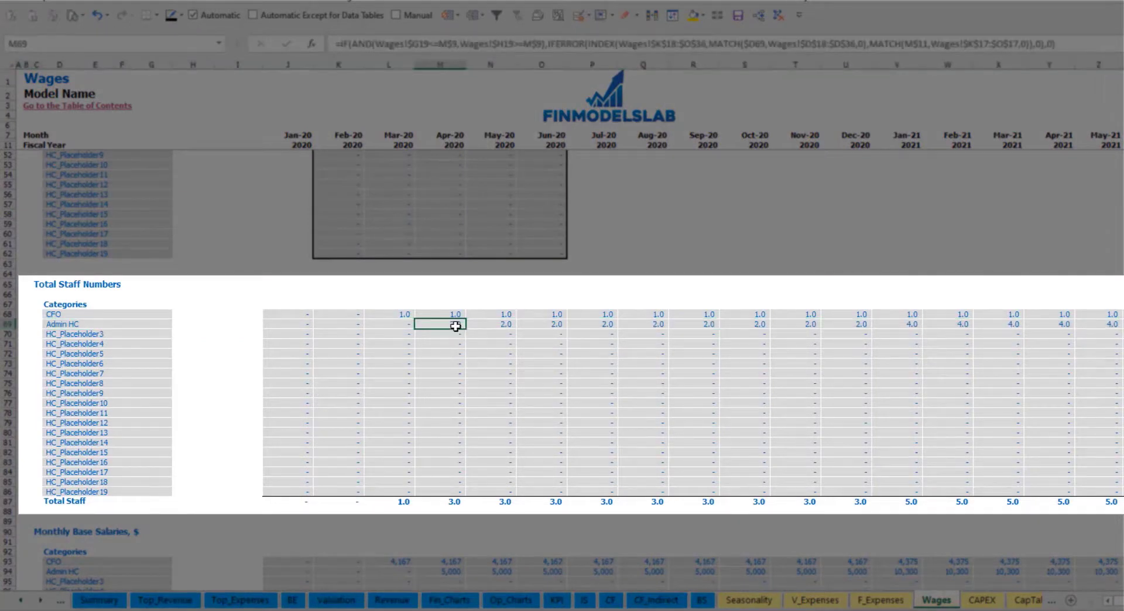
drag(455, 326, 855, 323)
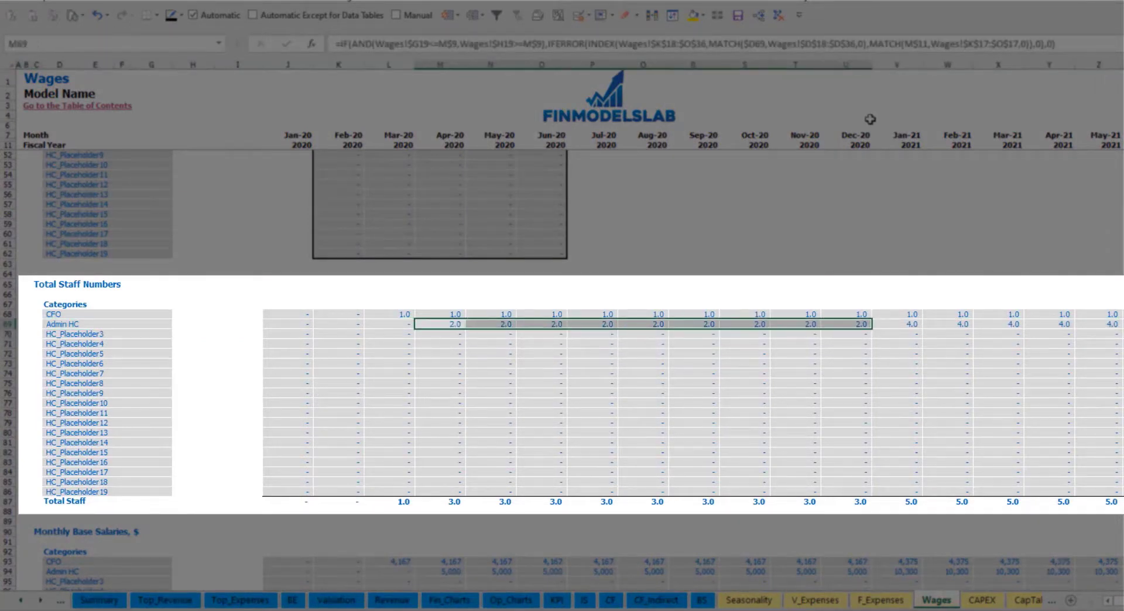
click(916, 325)
drag(927, 325, 1123, 325)
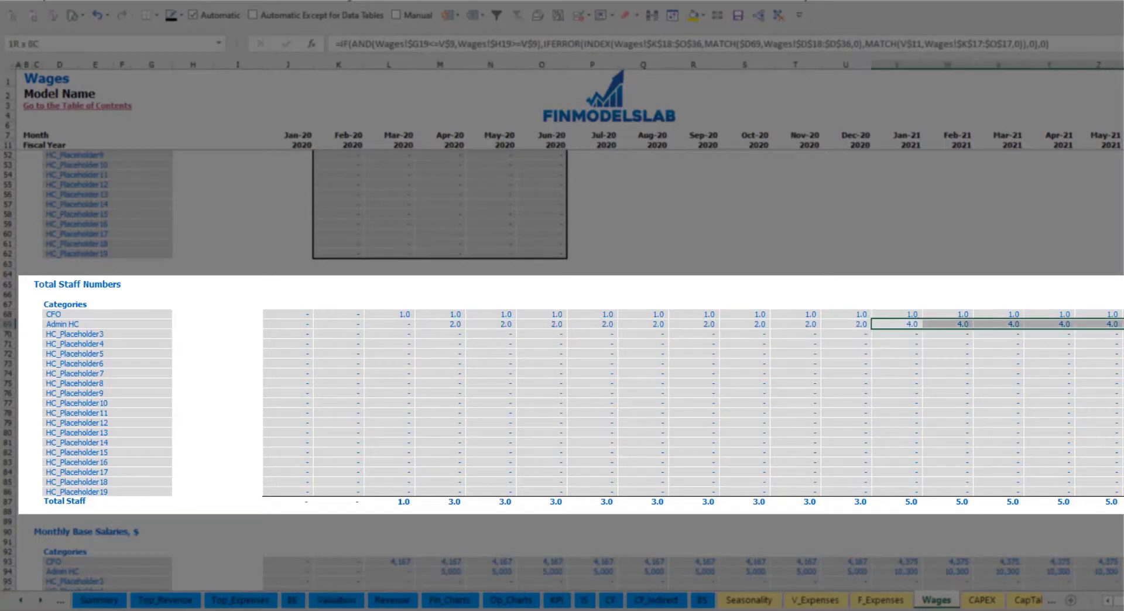
scroll(570, 375, right, 7)
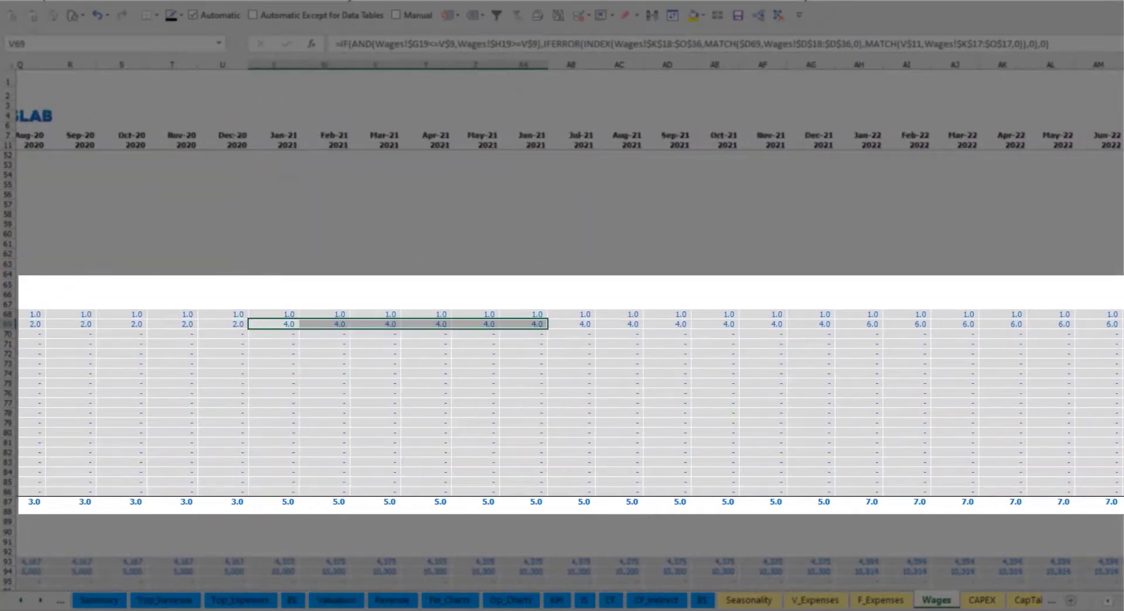
scroll(571, 374, right, 2)
click(1031, 325)
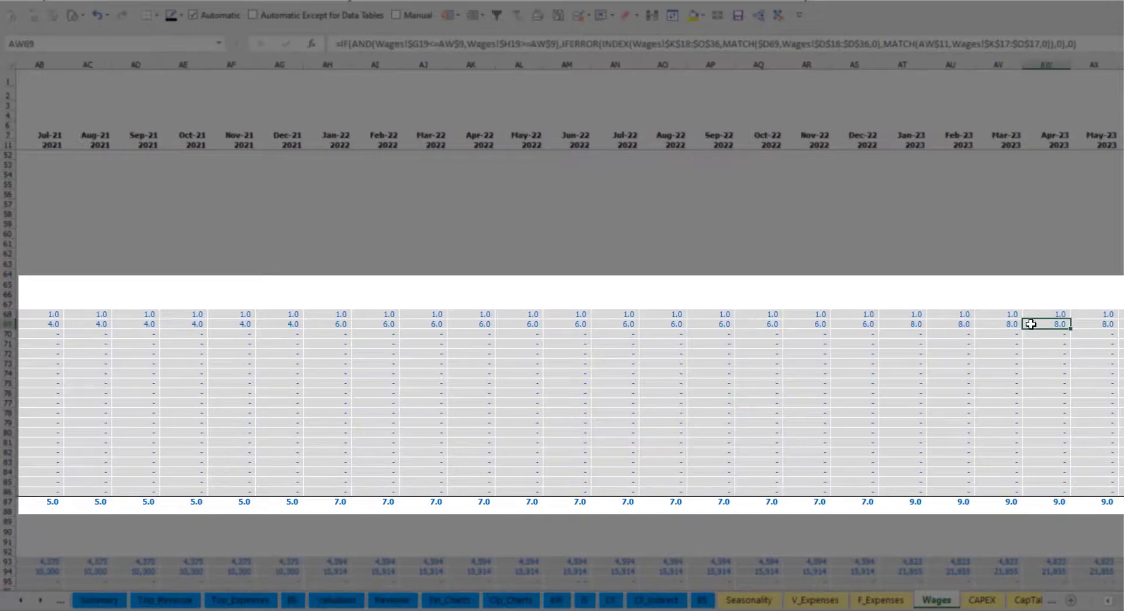
scroll(944, 323, right, 5)
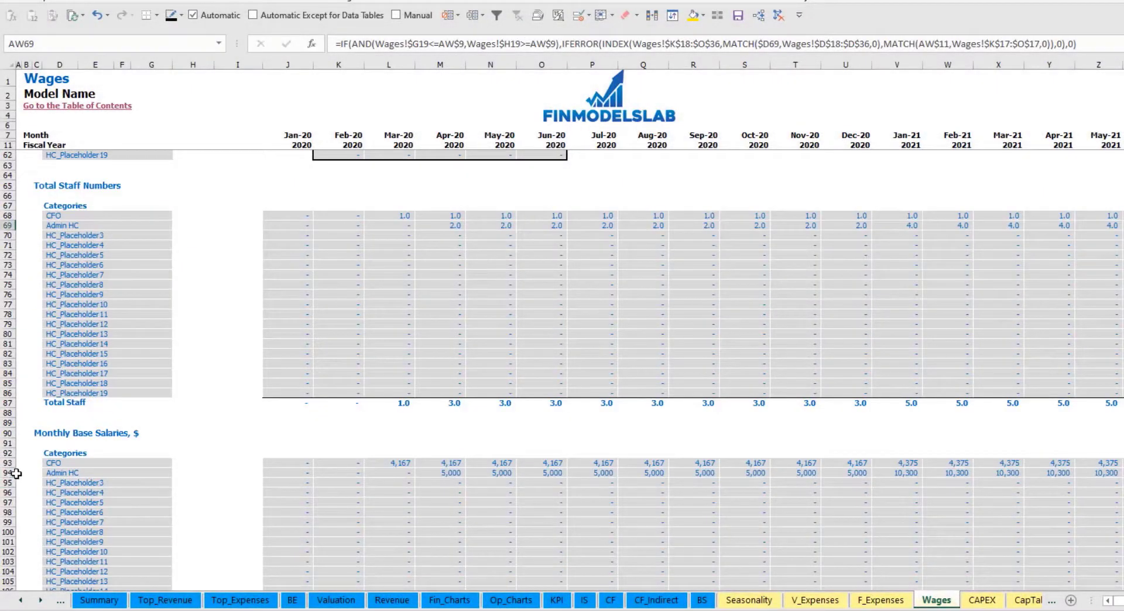
Step: Compare Admin HC's monthly base salaries with its staff numbers, and review the Monthly Bonus and Monthly Base Taxes sections
click(10, 472)
click(445, 473)
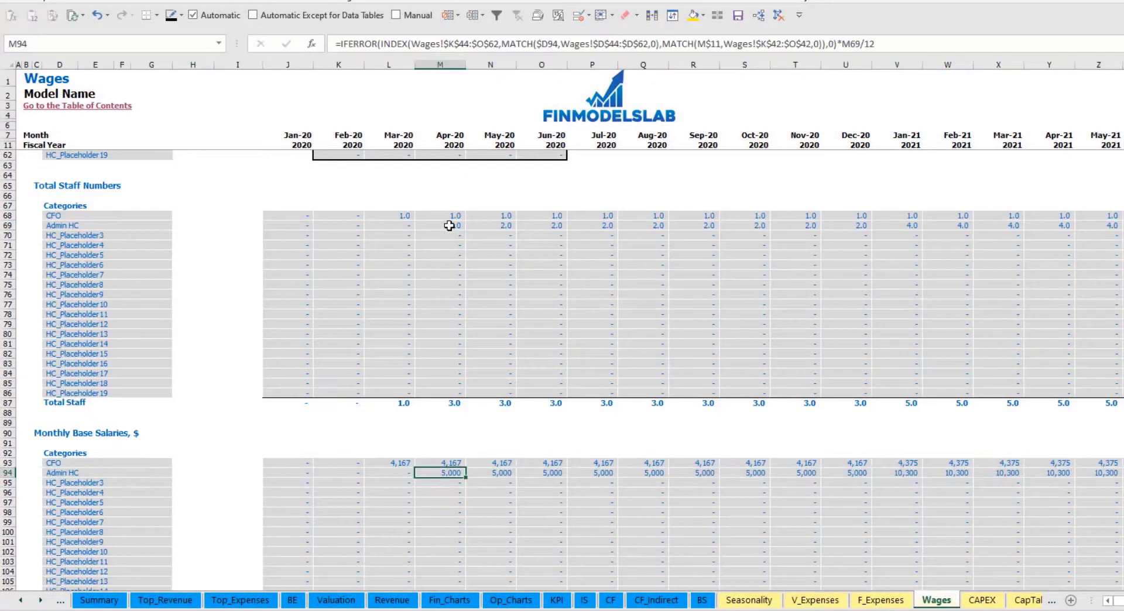
click(450, 226)
click(1101, 228)
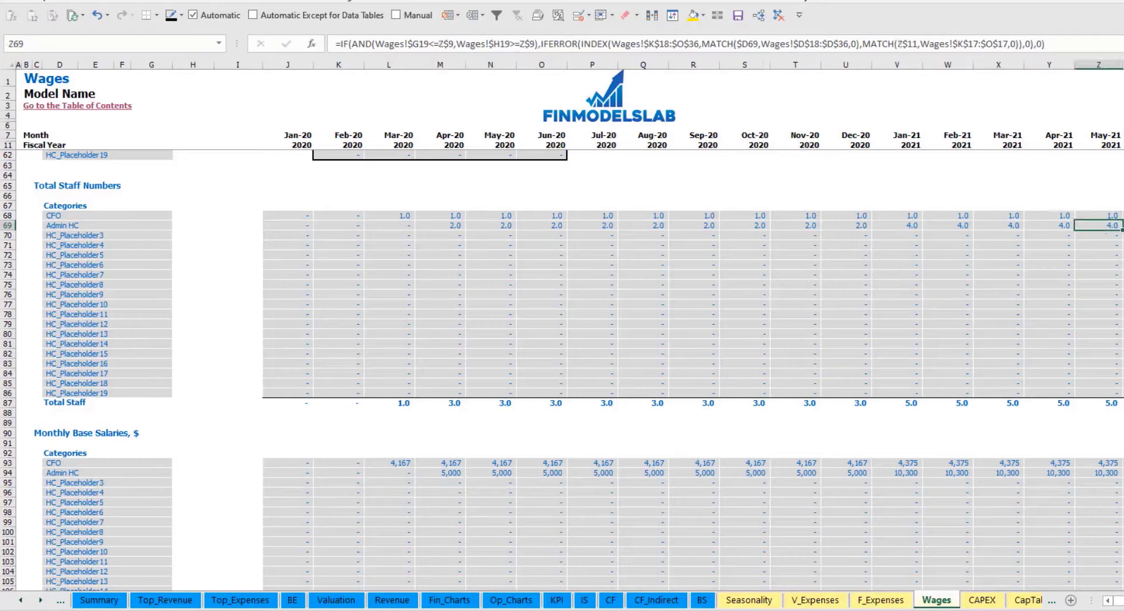
click(1116, 473)
scroll(609, 511, down, 10)
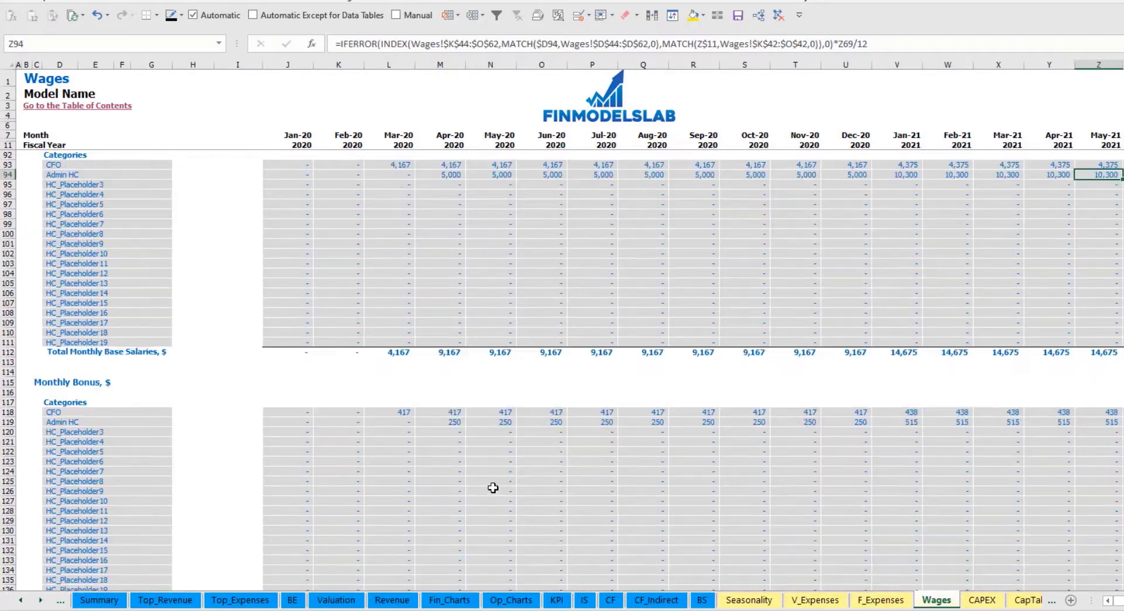
scroll(613, 431, down, 10)
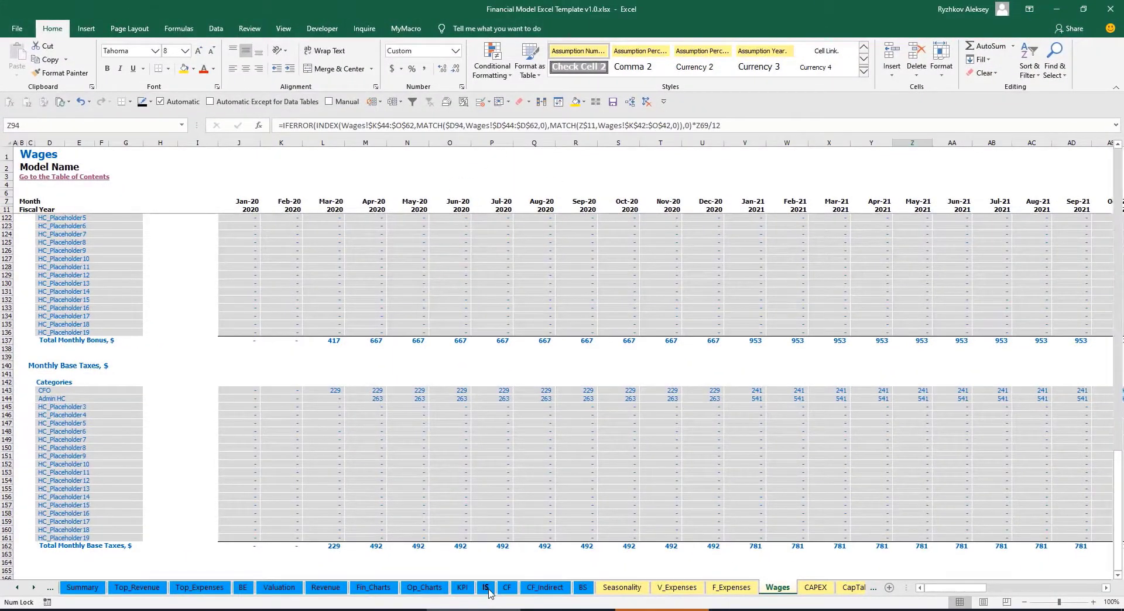
Step: Expand the Salary and Wages group in the Income Statement and examine the lines for each staff category
click(486, 587)
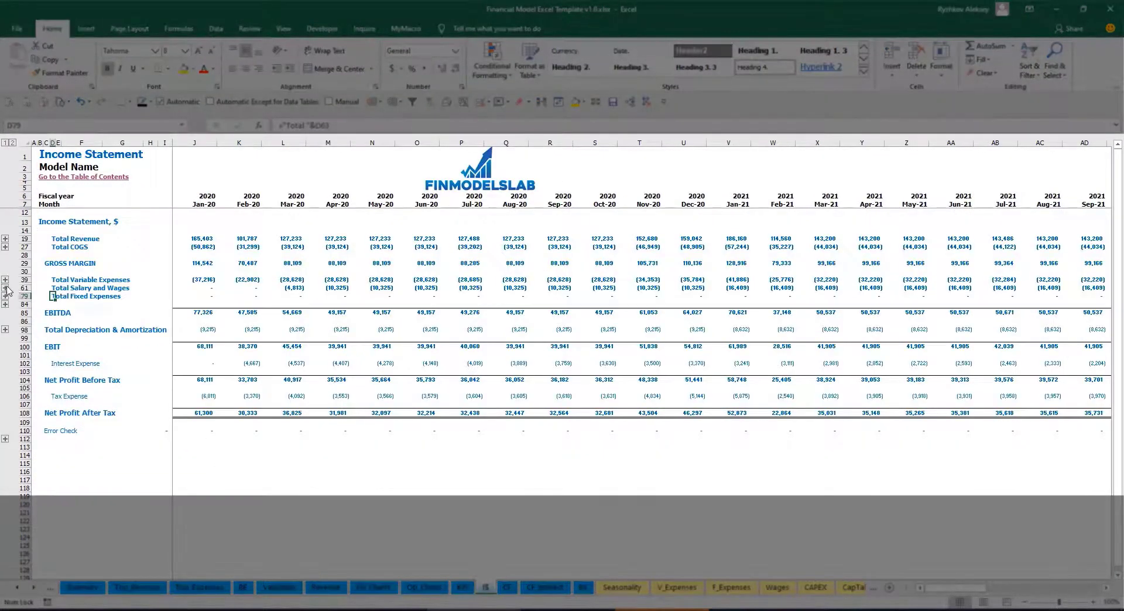
click(6, 288)
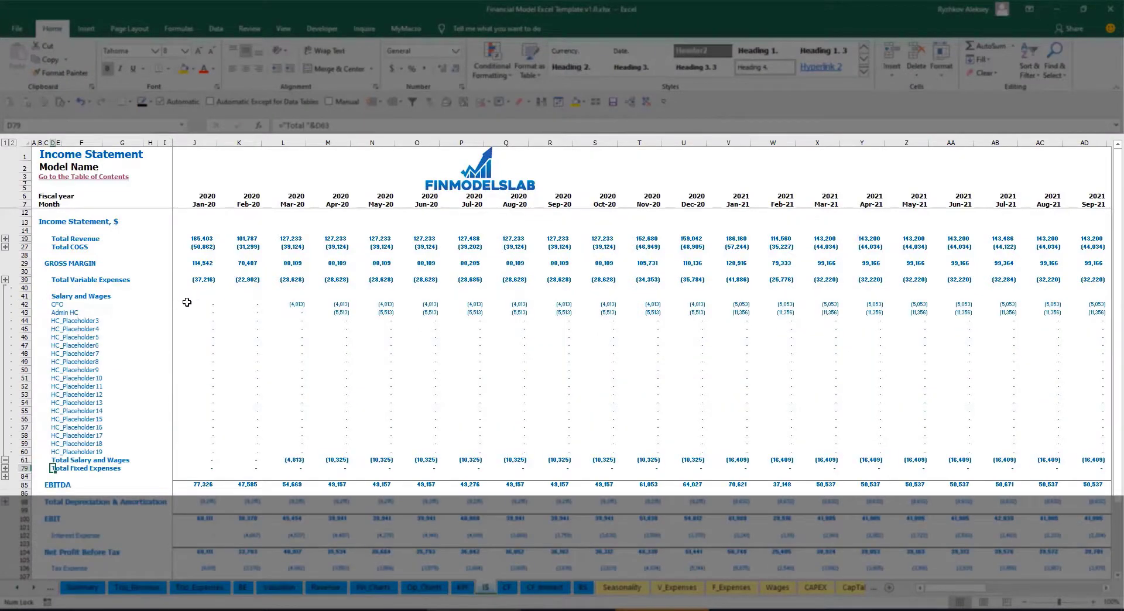
click(205, 305)
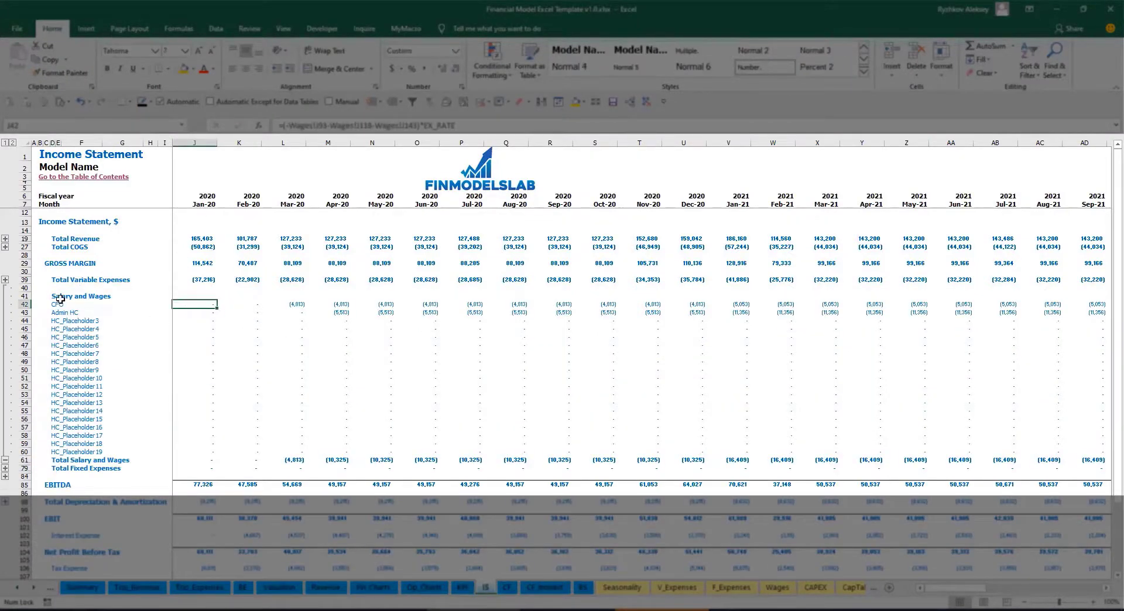
drag(58, 302, 58, 453)
click(101, 312)
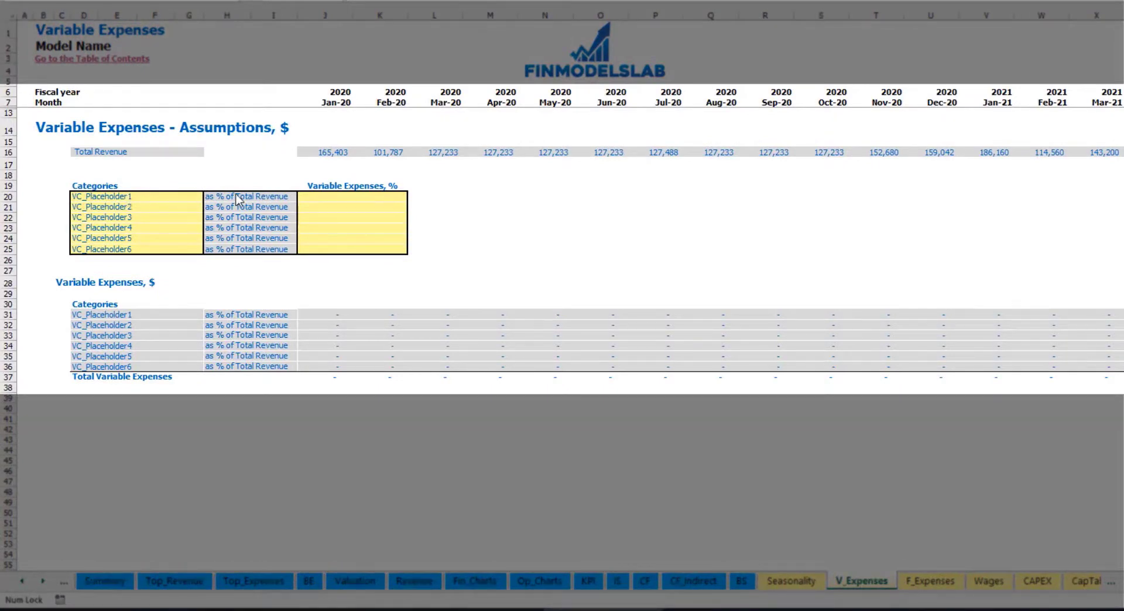
Step: Name the first variable expense category Bank fees and set it to 2.5% of total revenue
click(122, 197)
text(B)
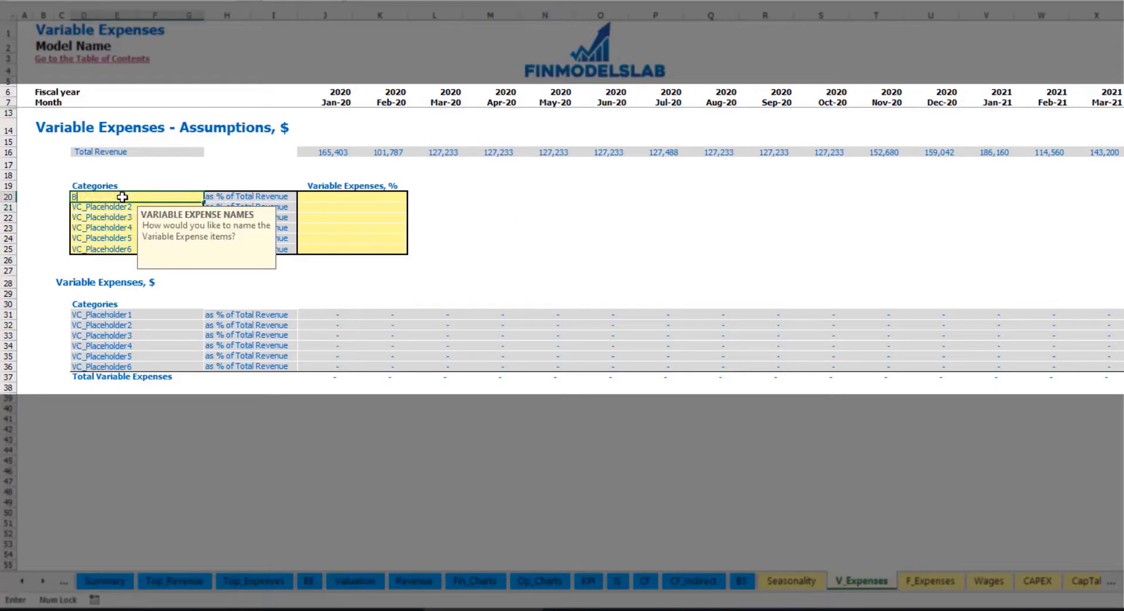
text(ank fees)
key(Return)
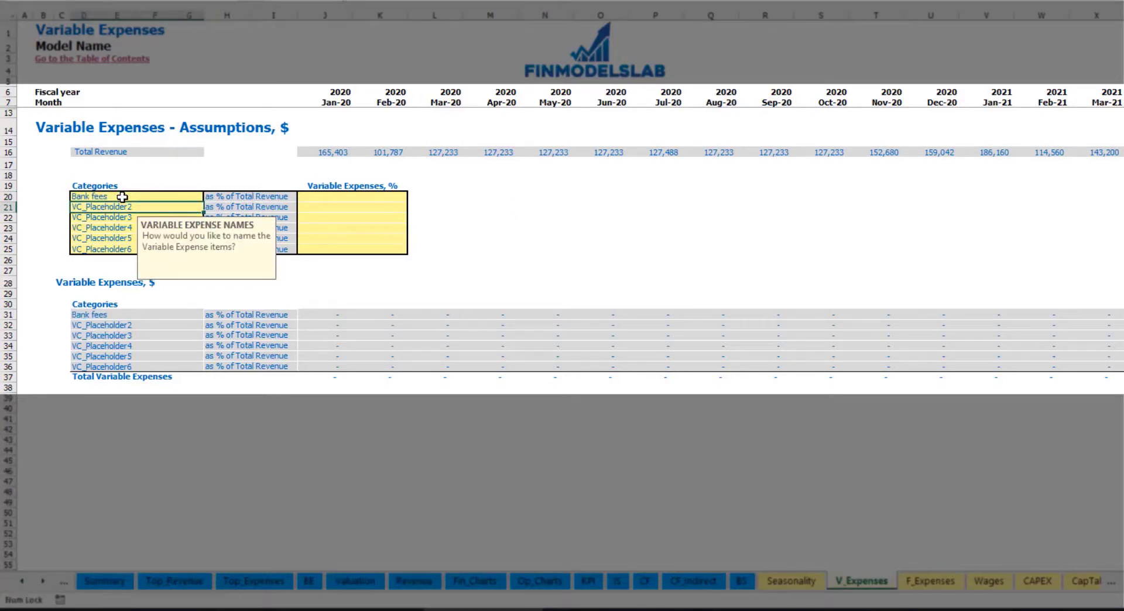
click(332, 196)
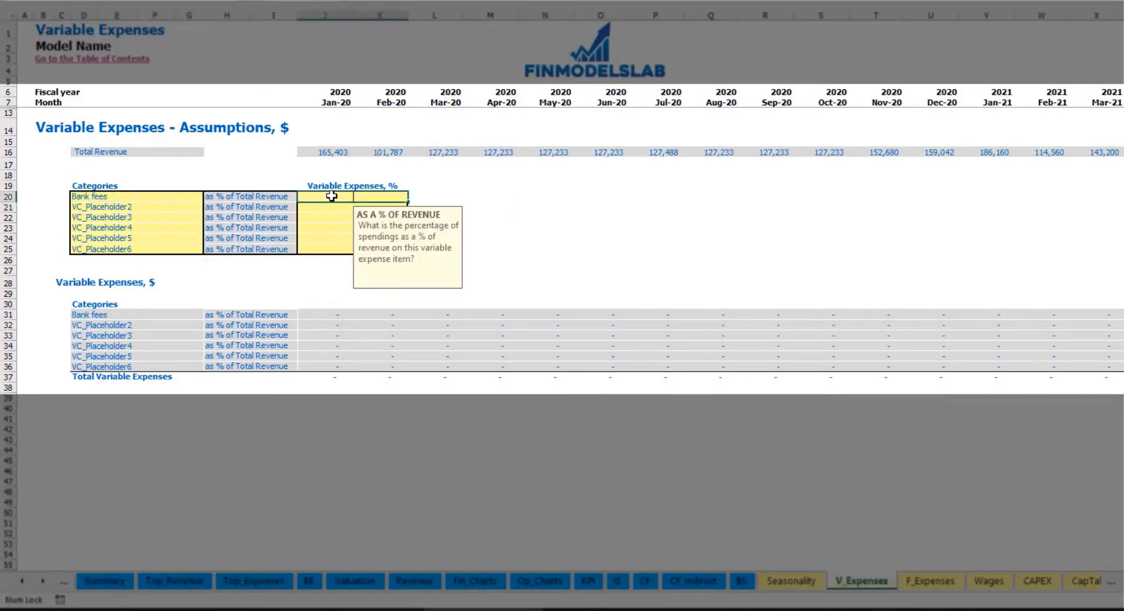
text(2.5%)
key(Return)
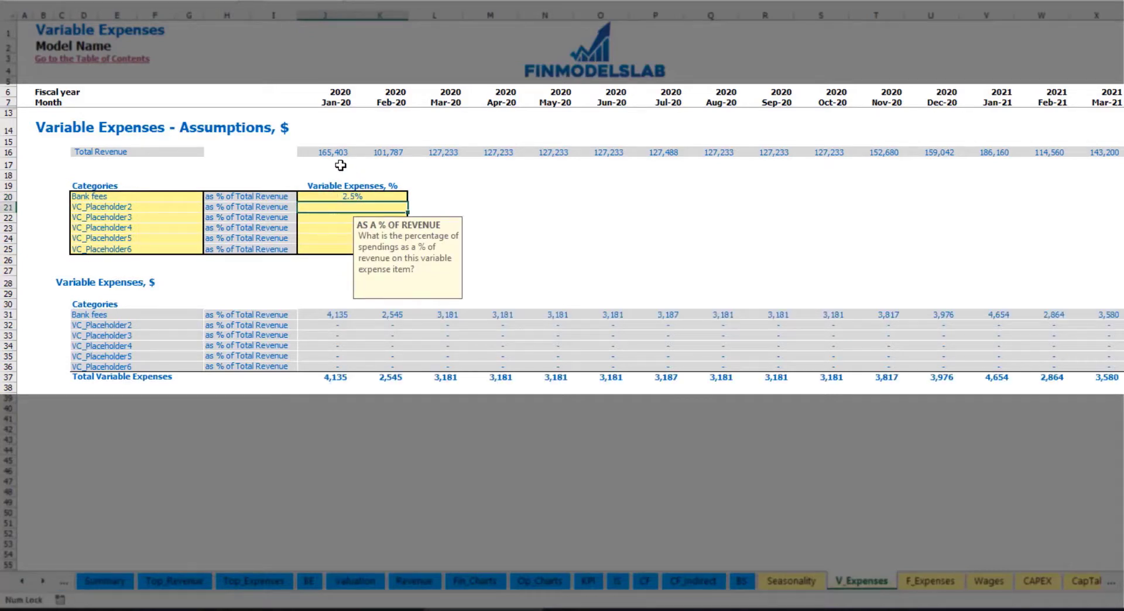
Step: Examine the monthly Total Revenue row and the Bank fees amounts calculated from it
drag(327, 153, 898, 154)
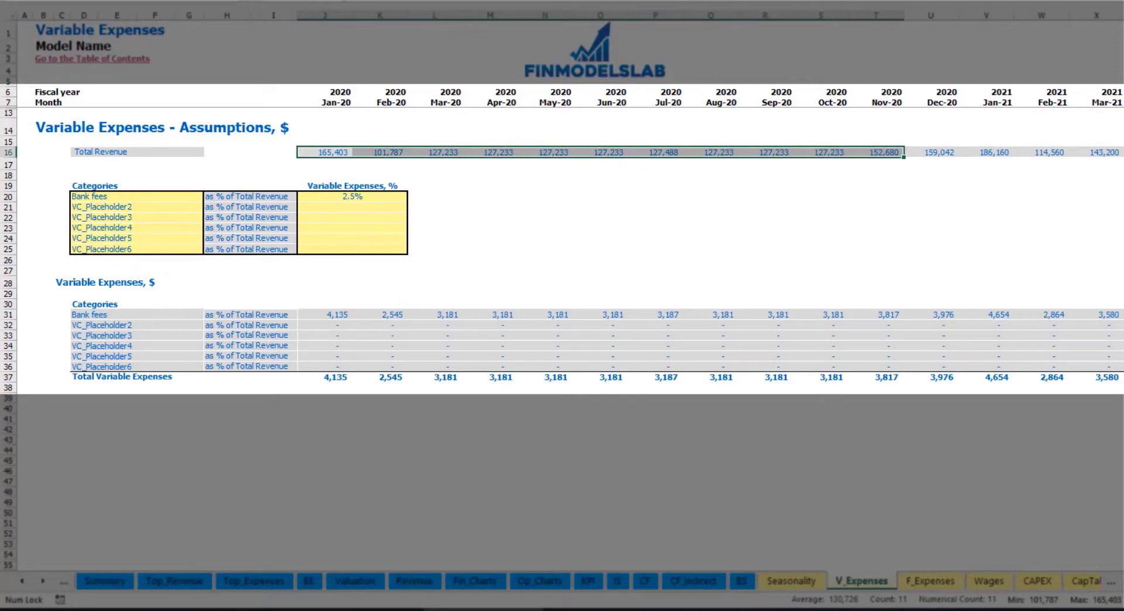
scroll(562, 328, right, 15)
scroll(563, 328, left, 15)
click(343, 319)
click(435, 317)
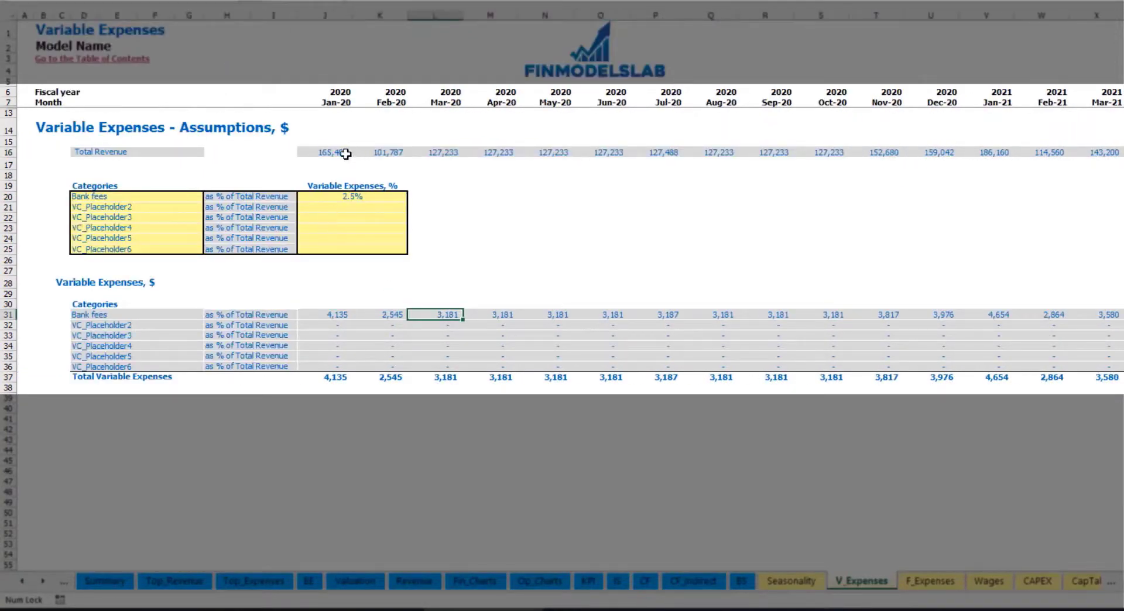
Step: Name the second variable expense category Other Var Exp and set it to 5% of total revenue
click(141, 209)
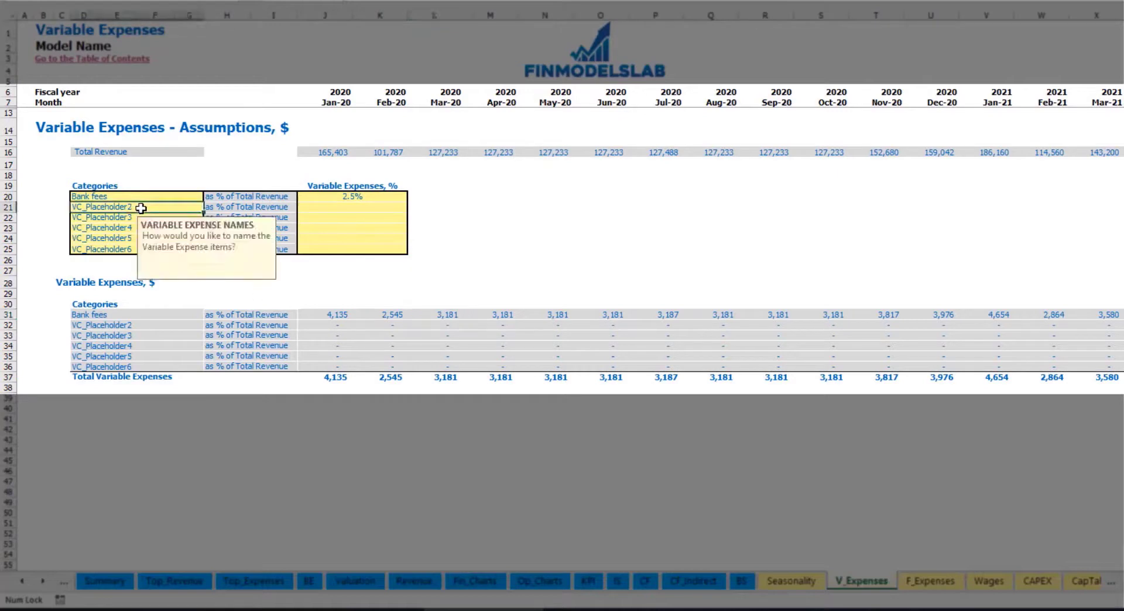
text(Other Var)
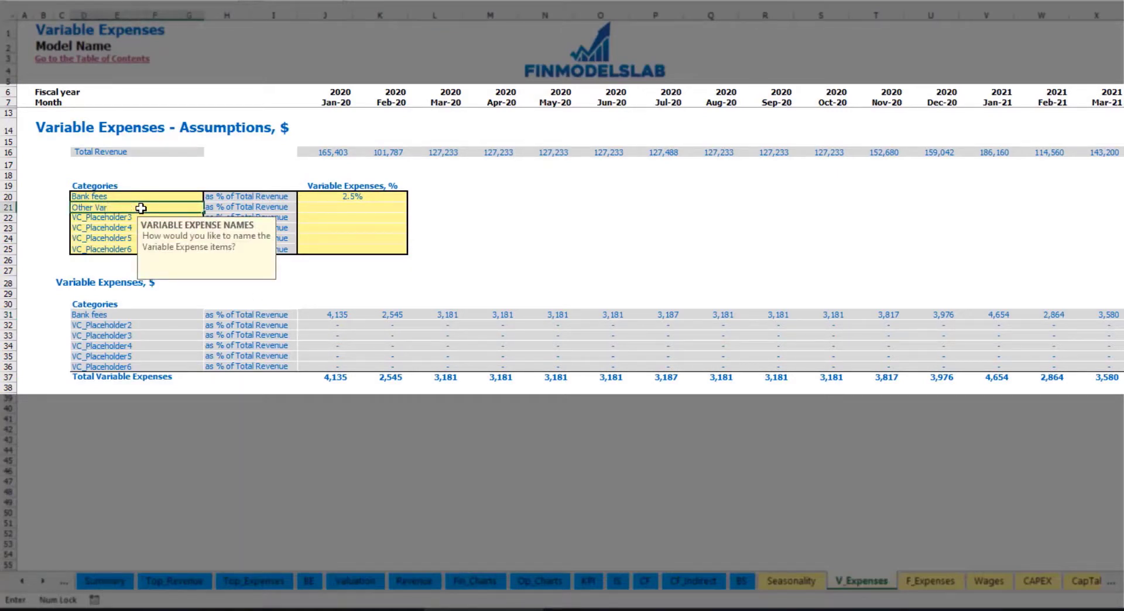
text( Exp)
key(Return)
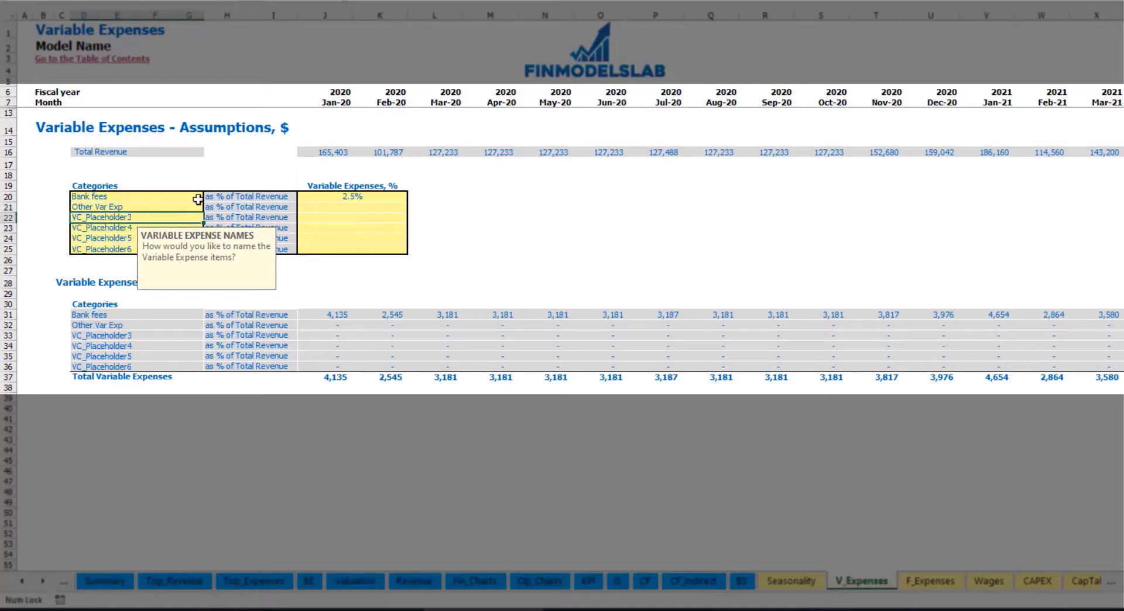
click(340, 208)
key(Return)
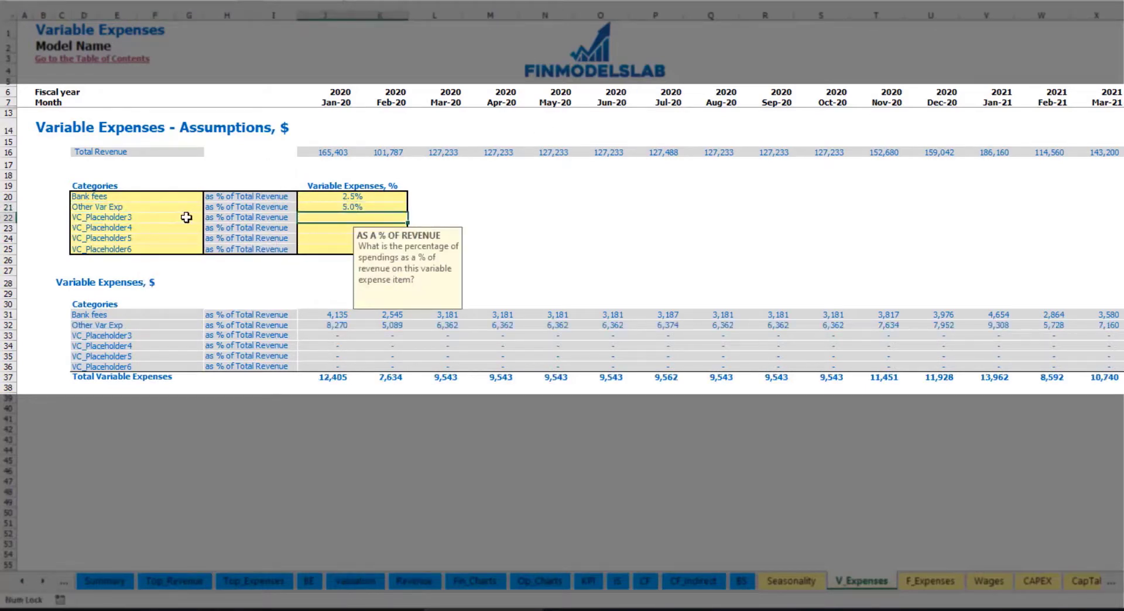
Step: Name the third variable expense category Direct Labor and set it to 15% of total revenue
click(178, 218)
text(Direct Labor)
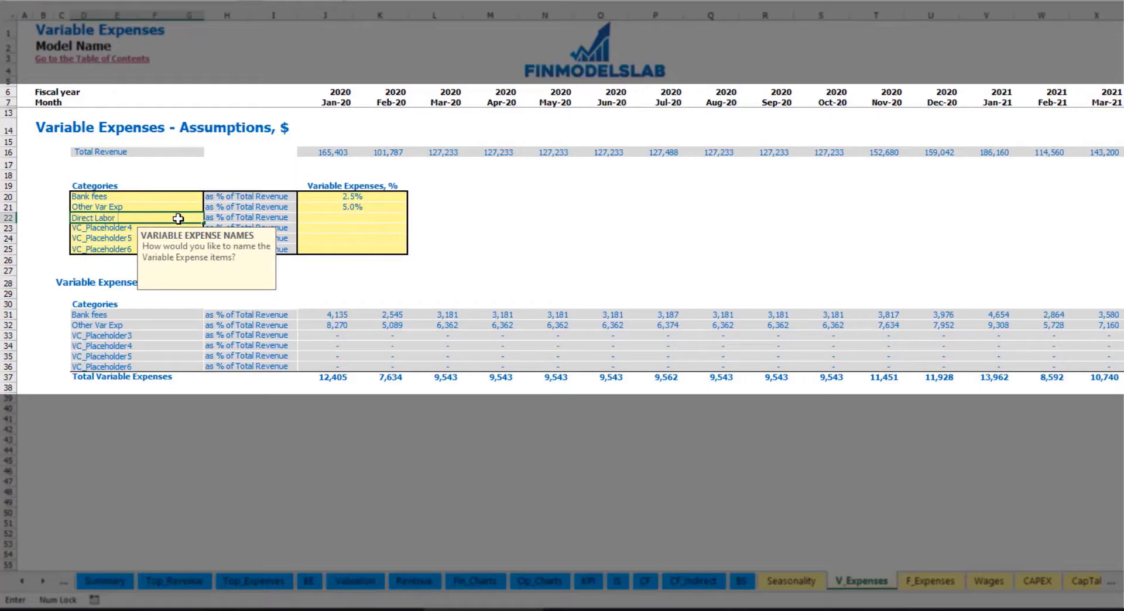
key(Return)
click(331, 219)
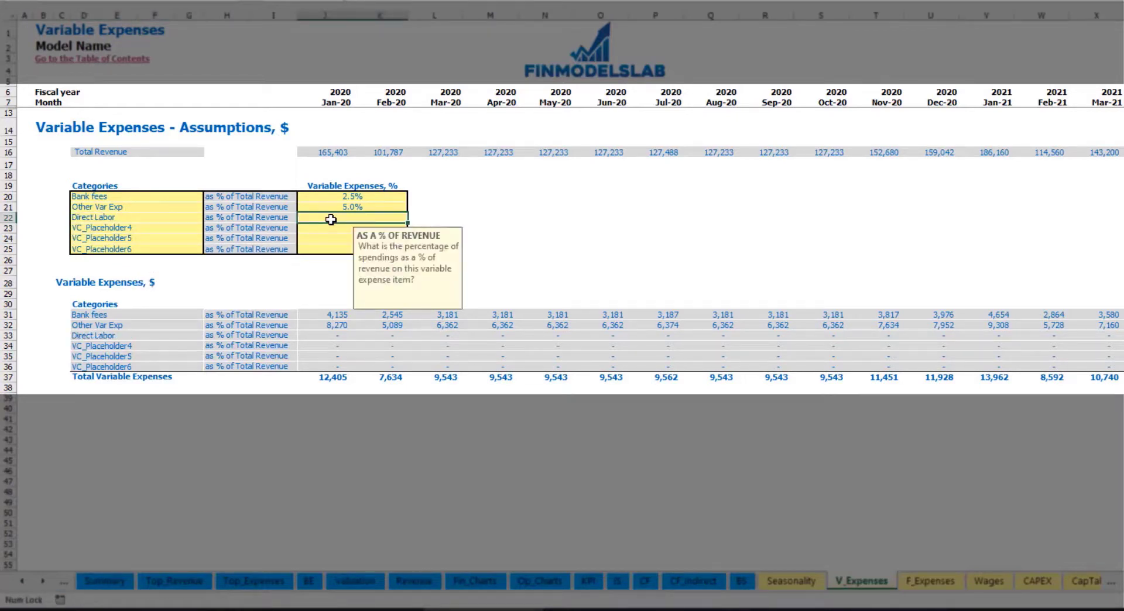
text(15)
key(Return)
Step: Expand Total Variable Expenses on the Income Statement and examine the monthly Bank fees, Other Var Exp and Direct Labor rows
click(326, 312)
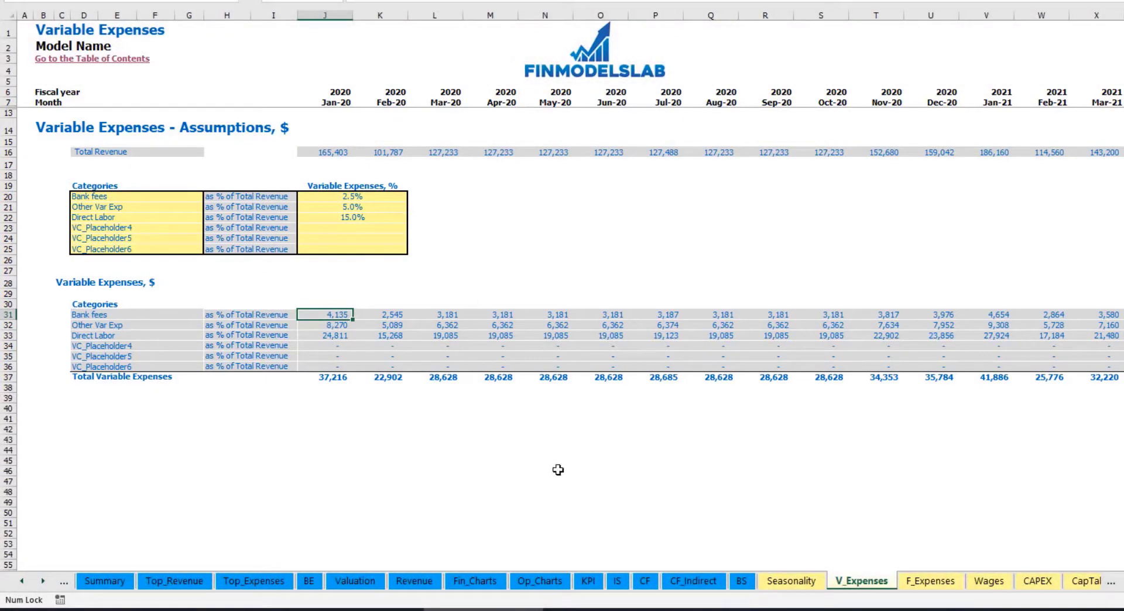
click(623, 585)
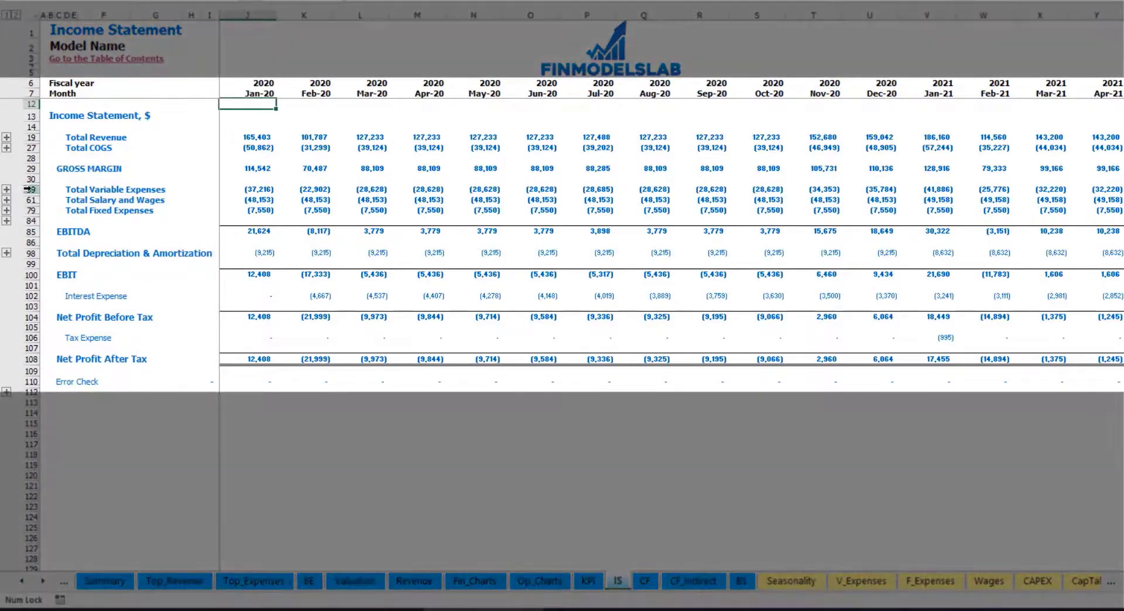
click(29, 189)
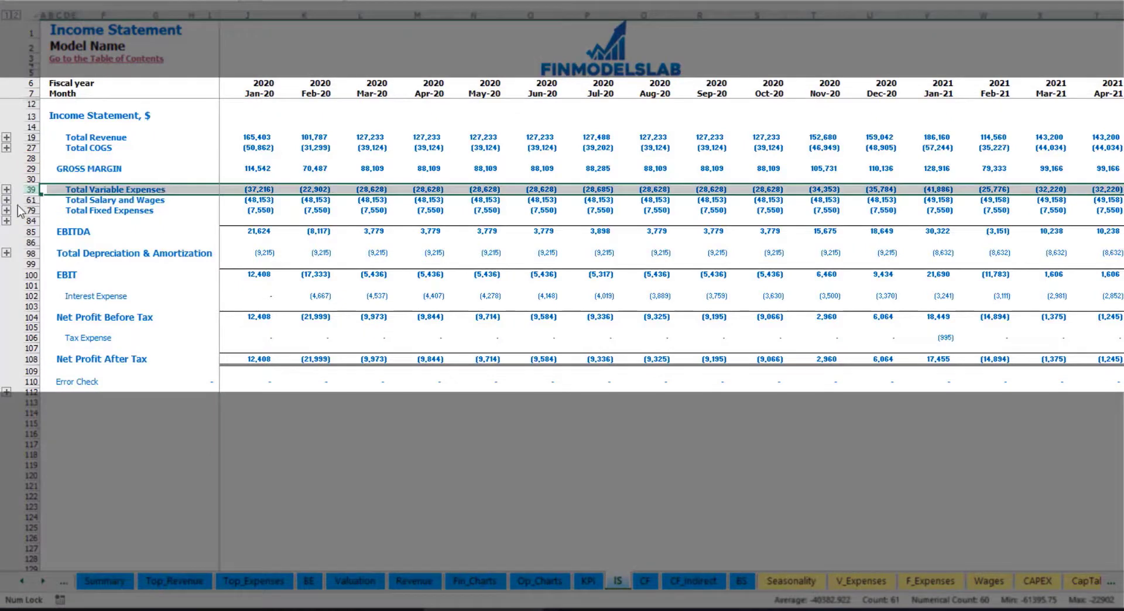
click(6, 189)
drag(33, 211, 45, 256)
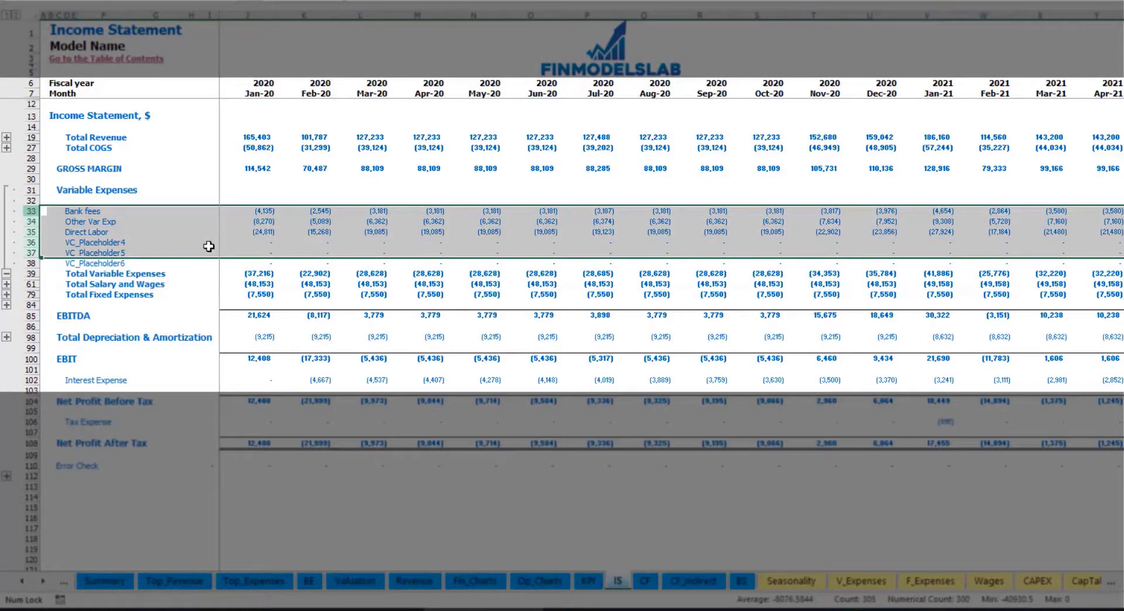
click(271, 212)
click(399, 210)
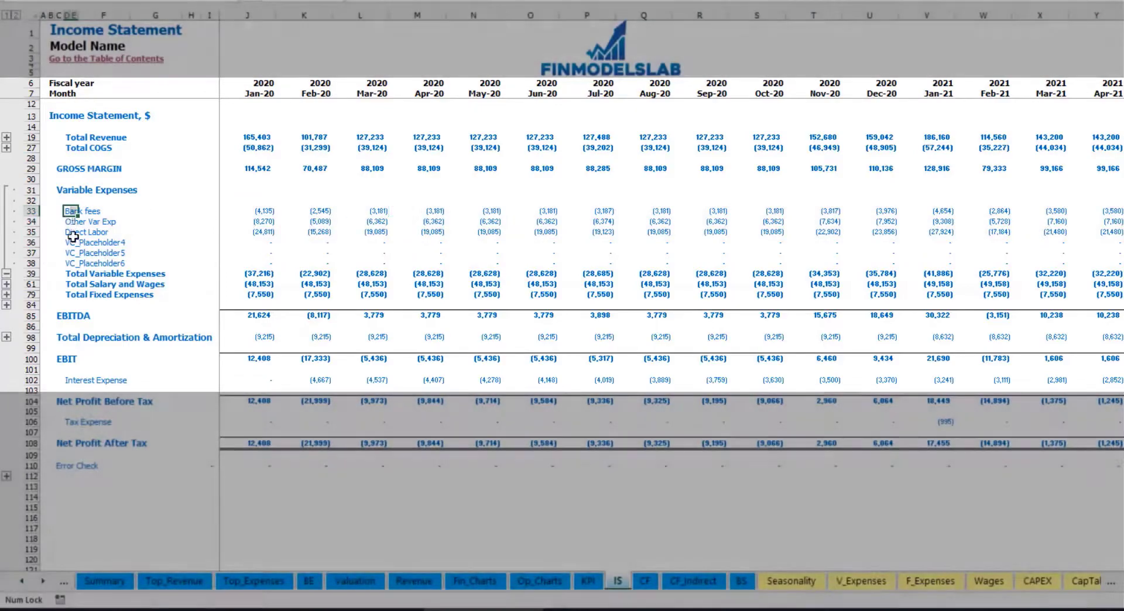
drag(70, 211, 70, 263)
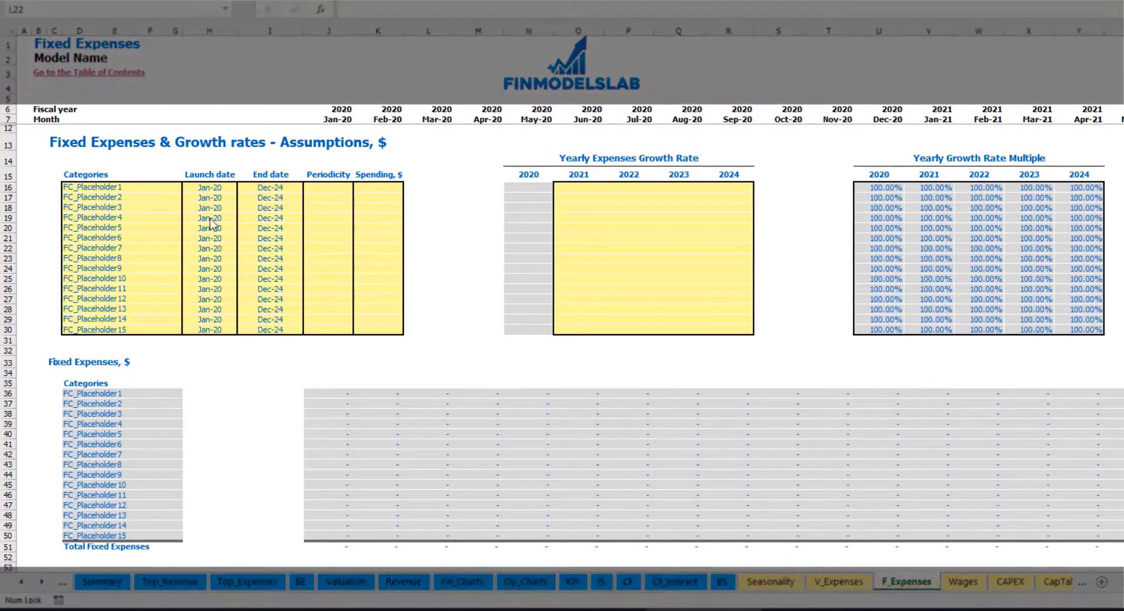
Step: On the Fixed Expenses sheet, name the first category Utilities and set its launch date to Mar-20
click(124, 186)
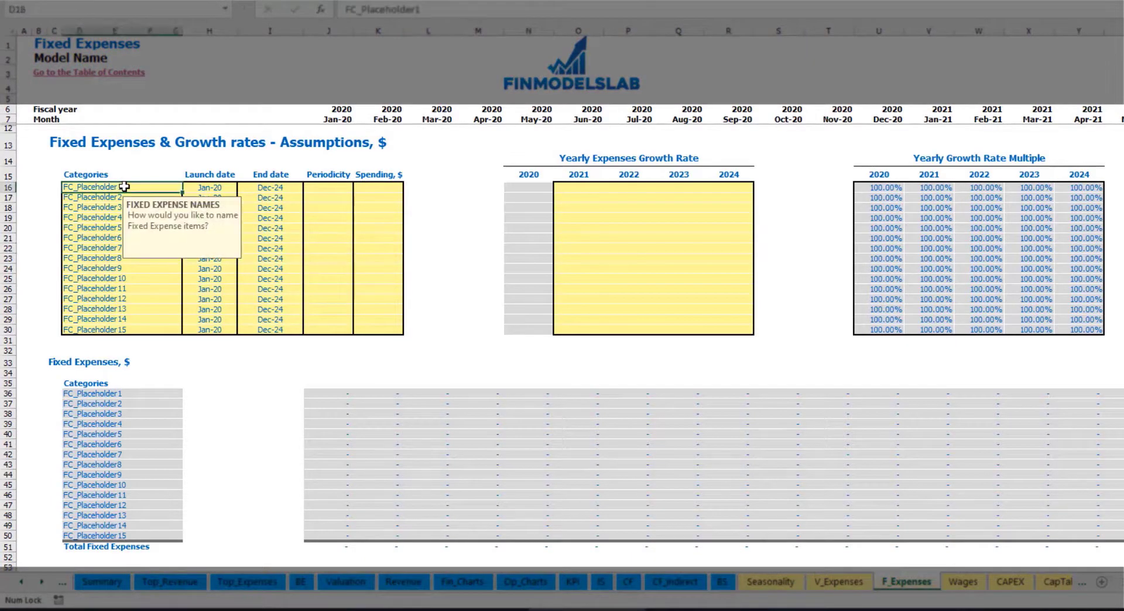
text(Utilities)
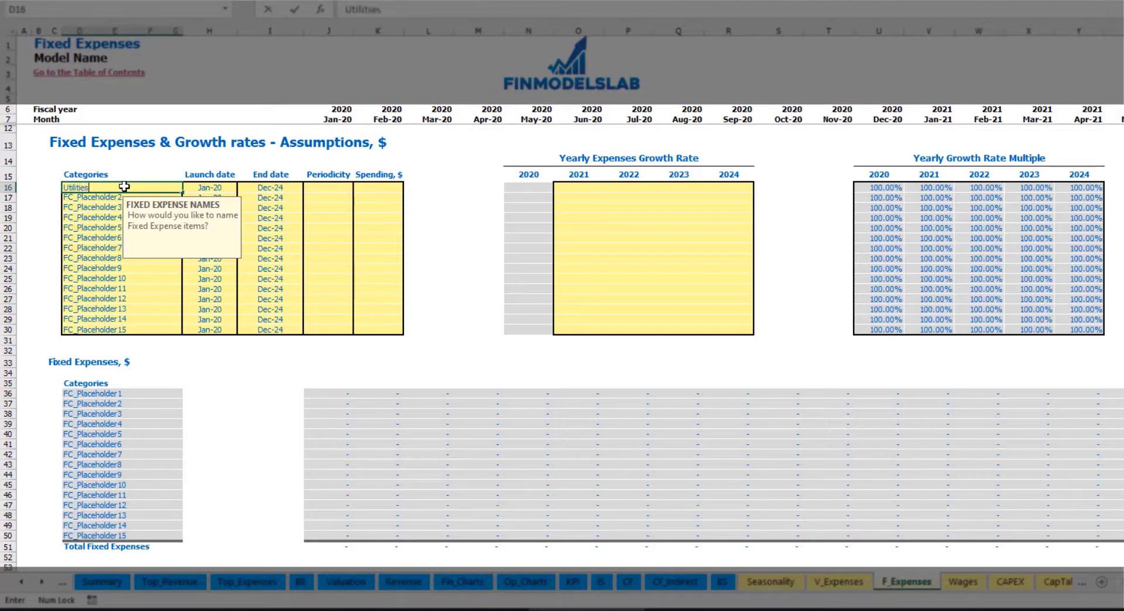
key(Return)
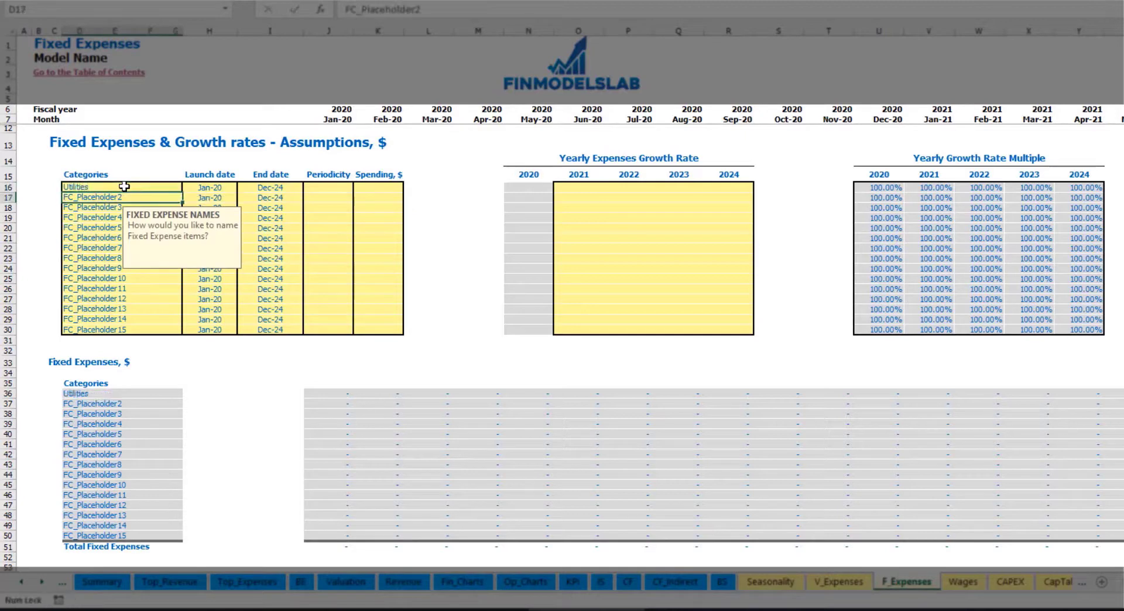
click(214, 187)
click(242, 187)
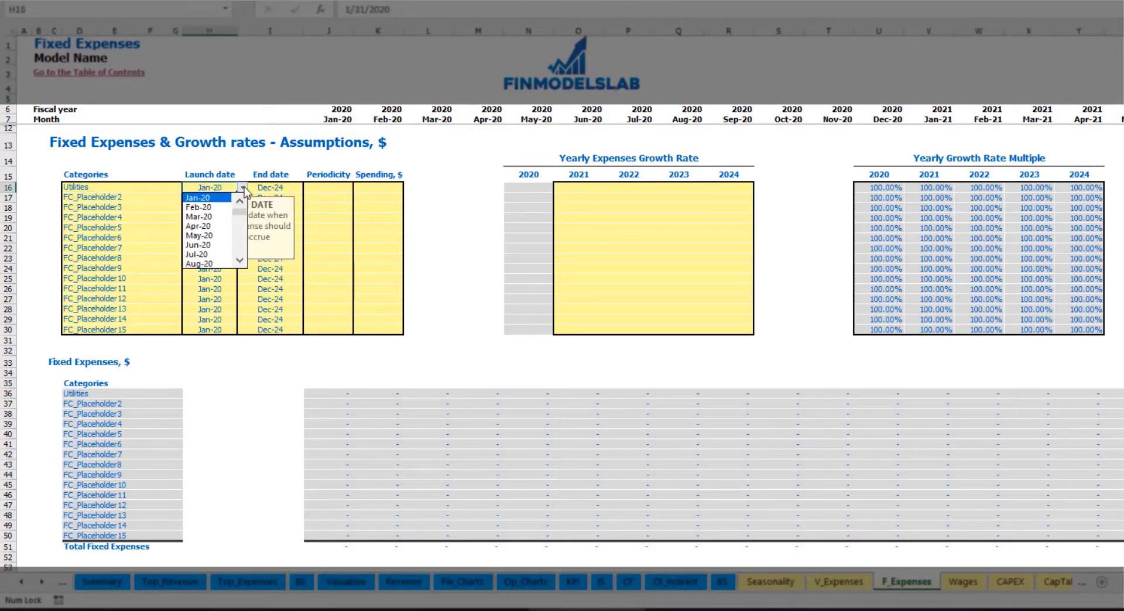
click(199, 216)
Step: Check the Utilities end date against the model's monthly timeline from its first to its last month
click(290, 188)
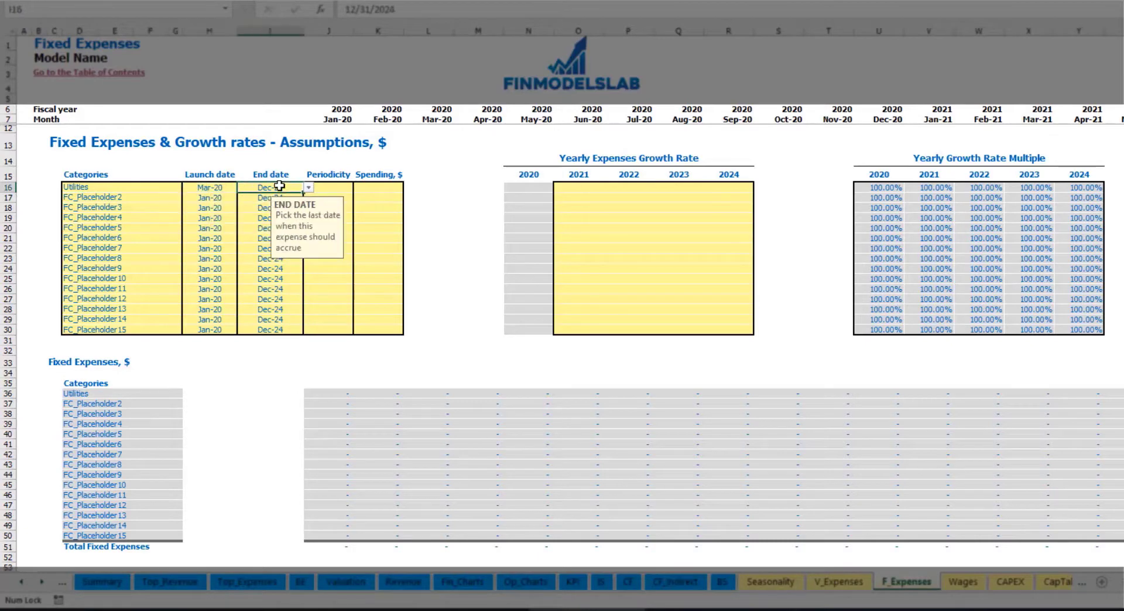
click(337, 119)
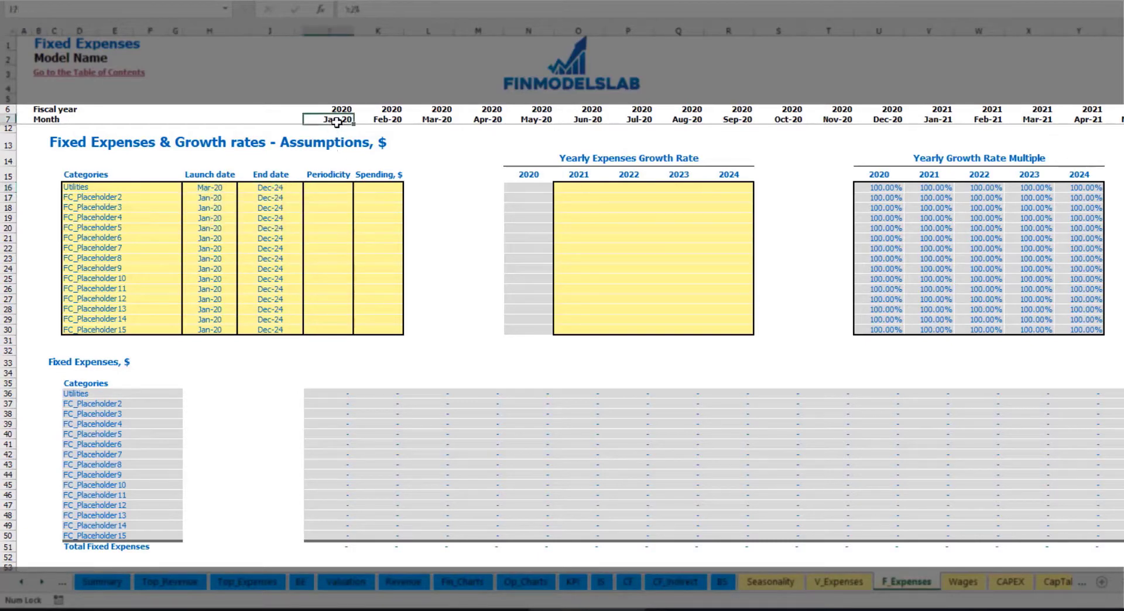
key(ctrl+Right)
key(ctrl+Left)
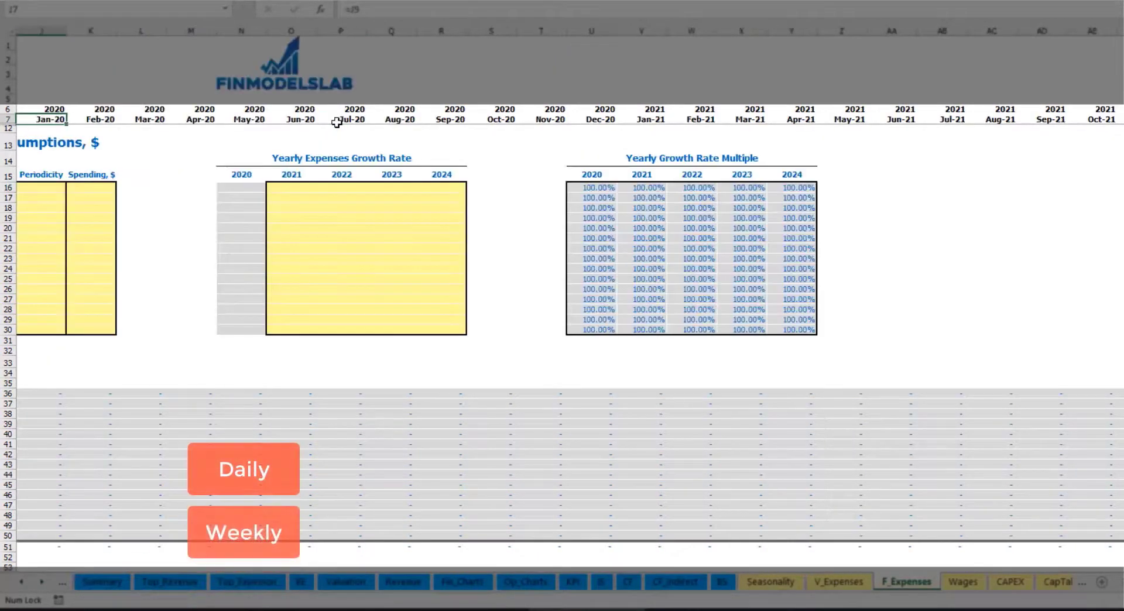
key(Left)
key(Left)
key(Left)
key(Left)
key(Left)
key(Left)
key(Left)
key(Left)
key(Left)
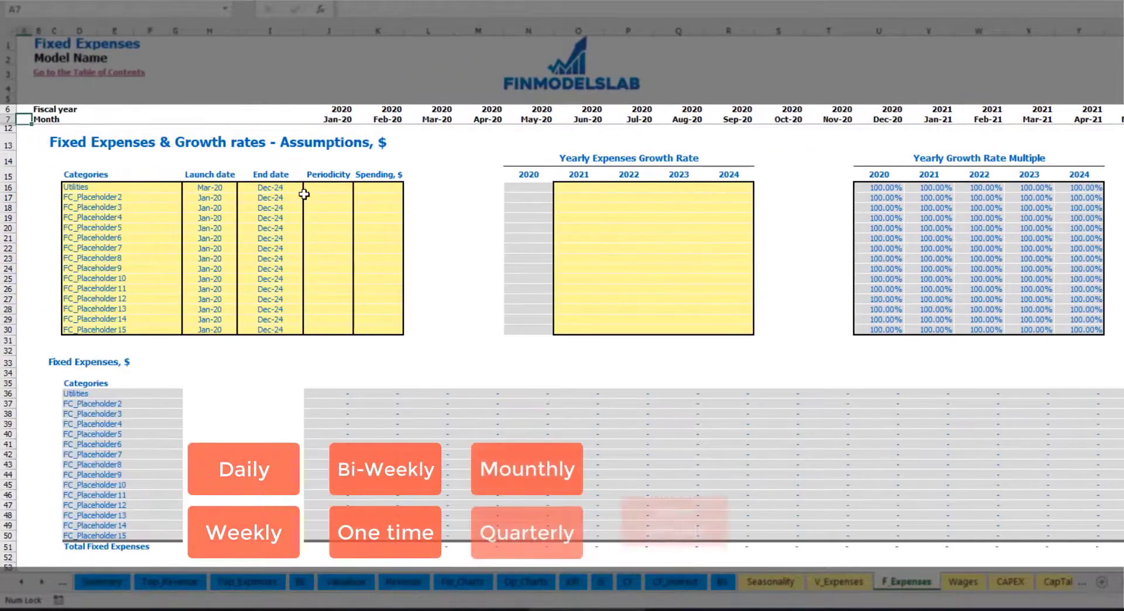
Step: Set the Utilities periodicity to Daily and its spending to 50
click(332, 188)
click(358, 188)
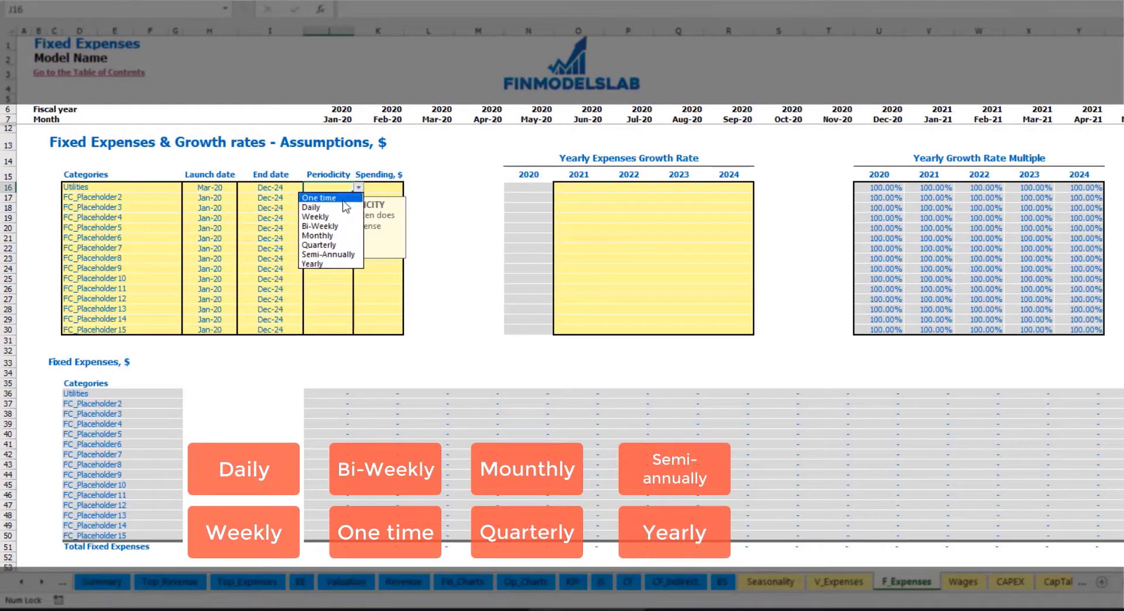
click(333, 207)
key(Right)
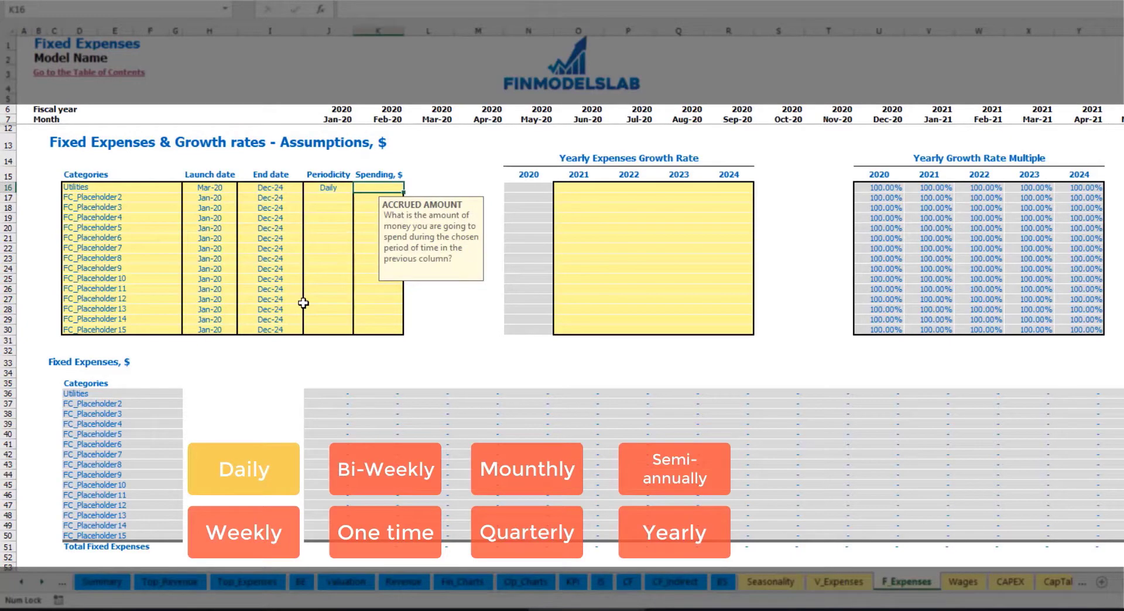
text(50)
key(Return)
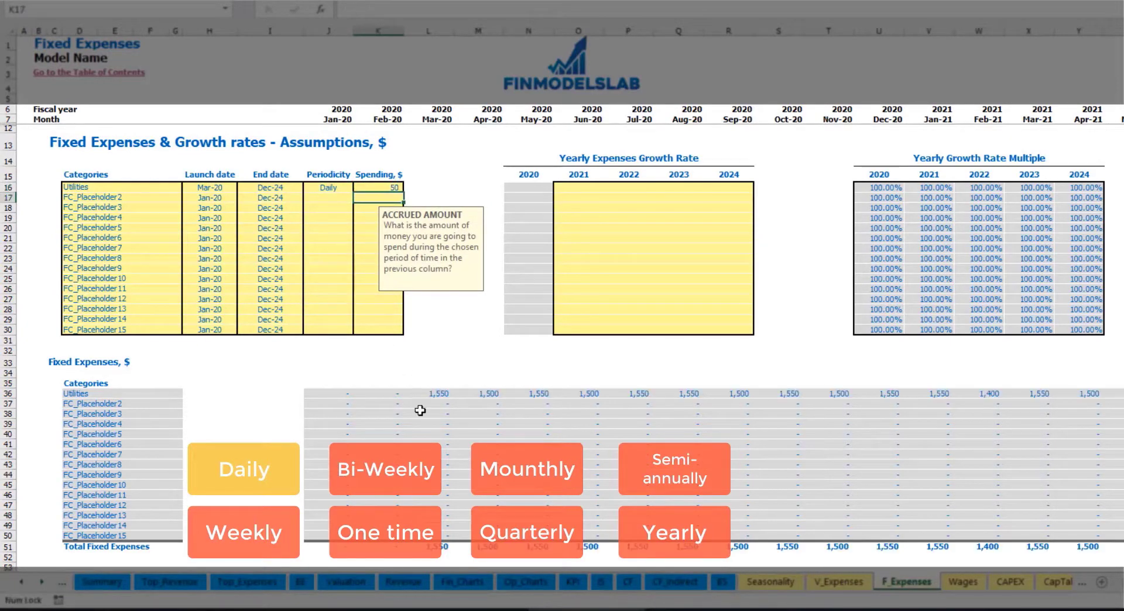
Step: Examine the Utilities amounts calculated for March, April and May 2020 in the monthly fixed expenses table
click(437, 396)
click(486, 396)
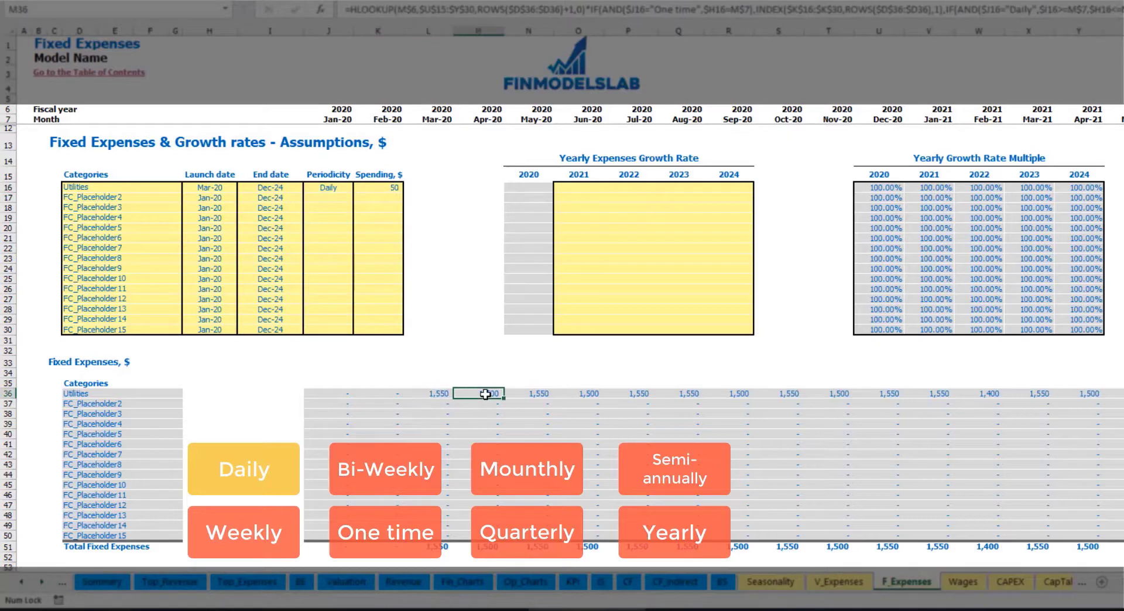
click(545, 397)
click(440, 387)
click(452, 396)
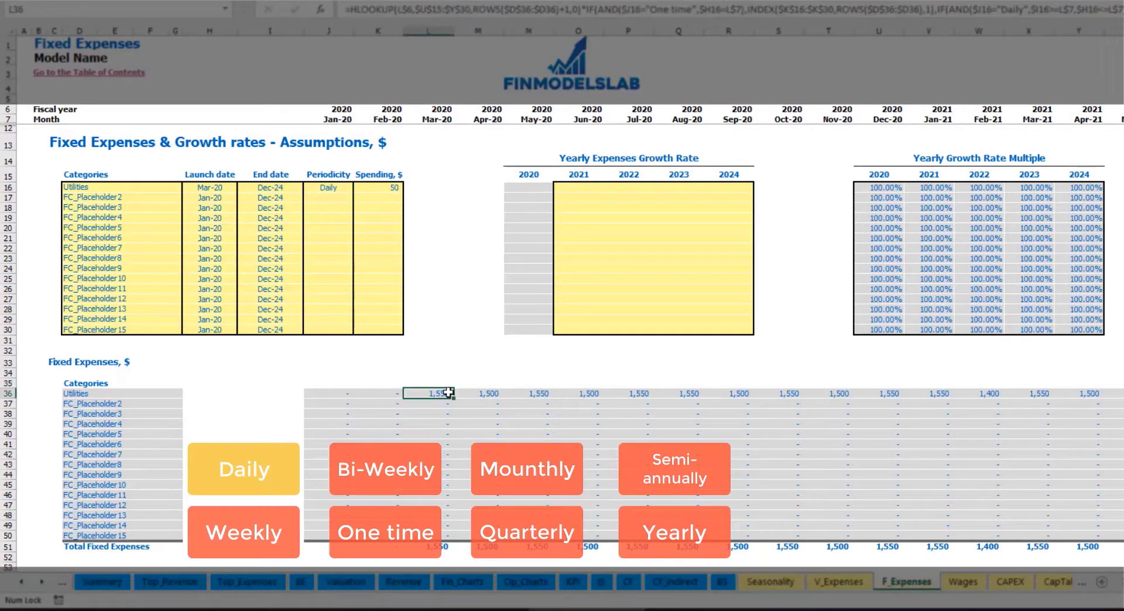
click(472, 396)
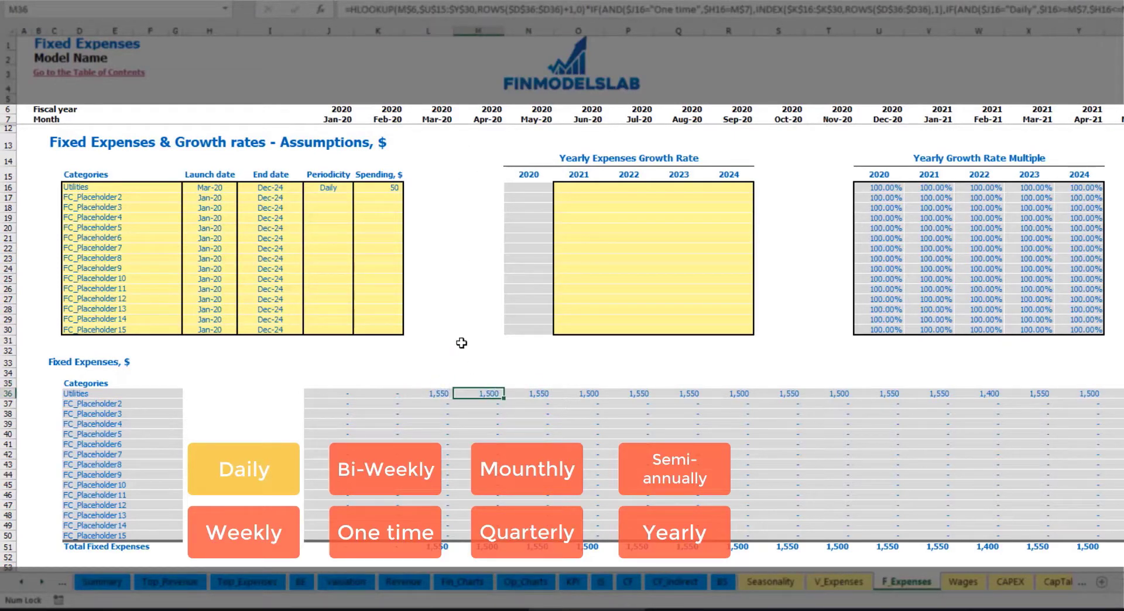
click(433, 119)
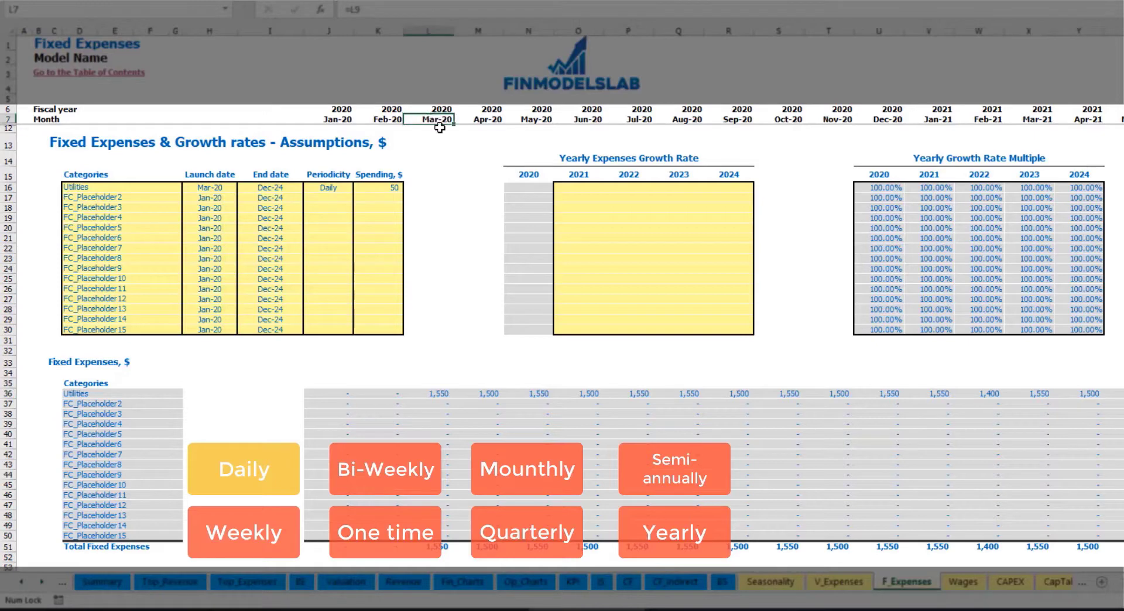
click(443, 395)
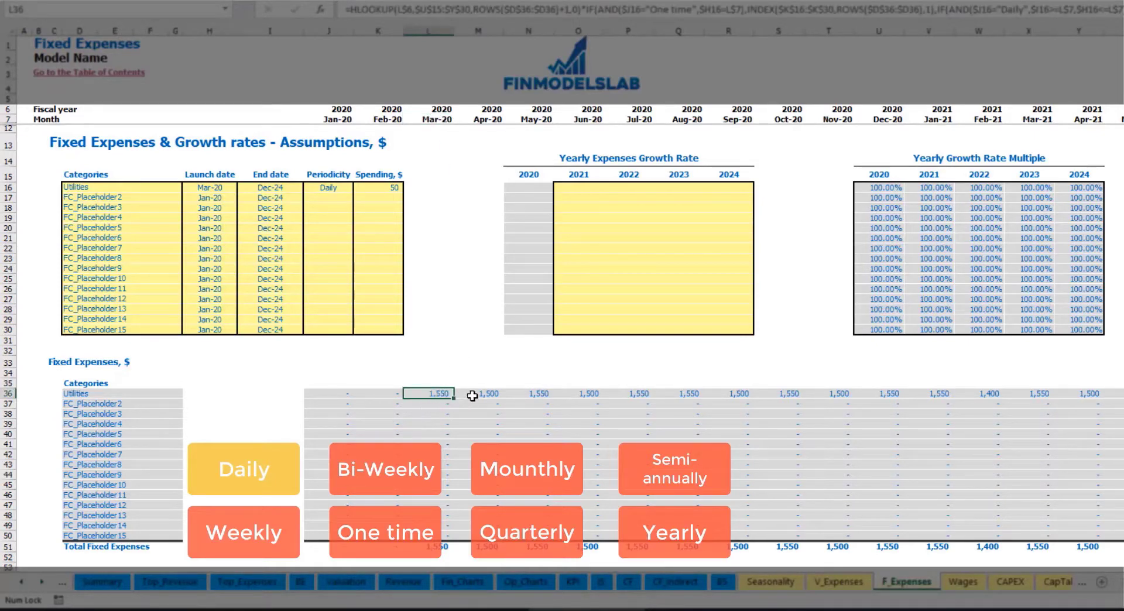
click(493, 395)
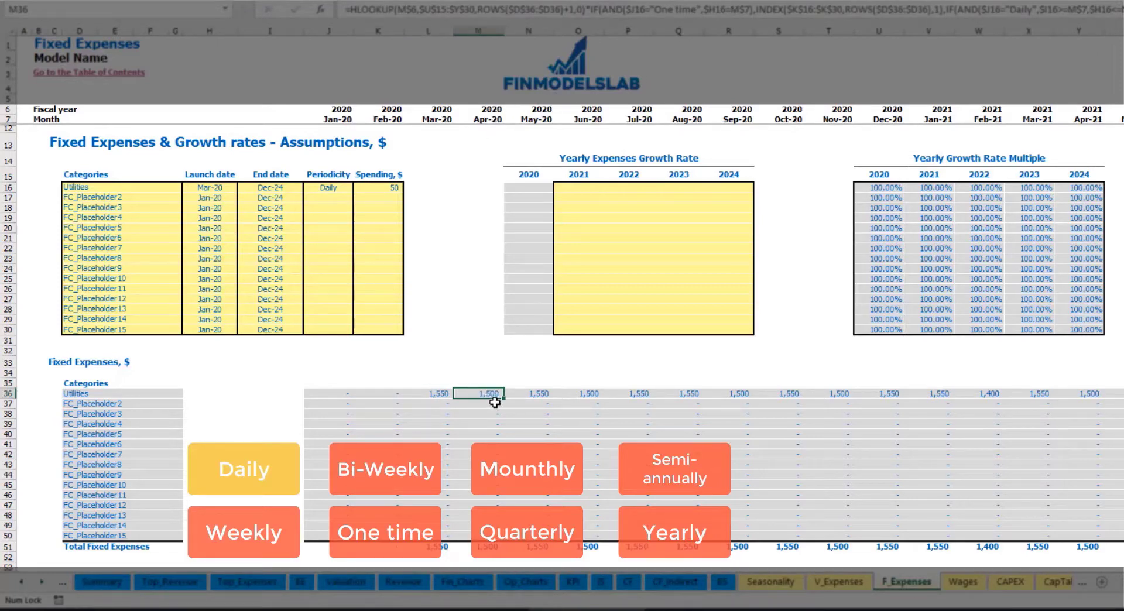
Step: Set the Utilities yearly expenses growth rate to 5% for 2021 and copy it to 2022 through 2024
click(586, 189)
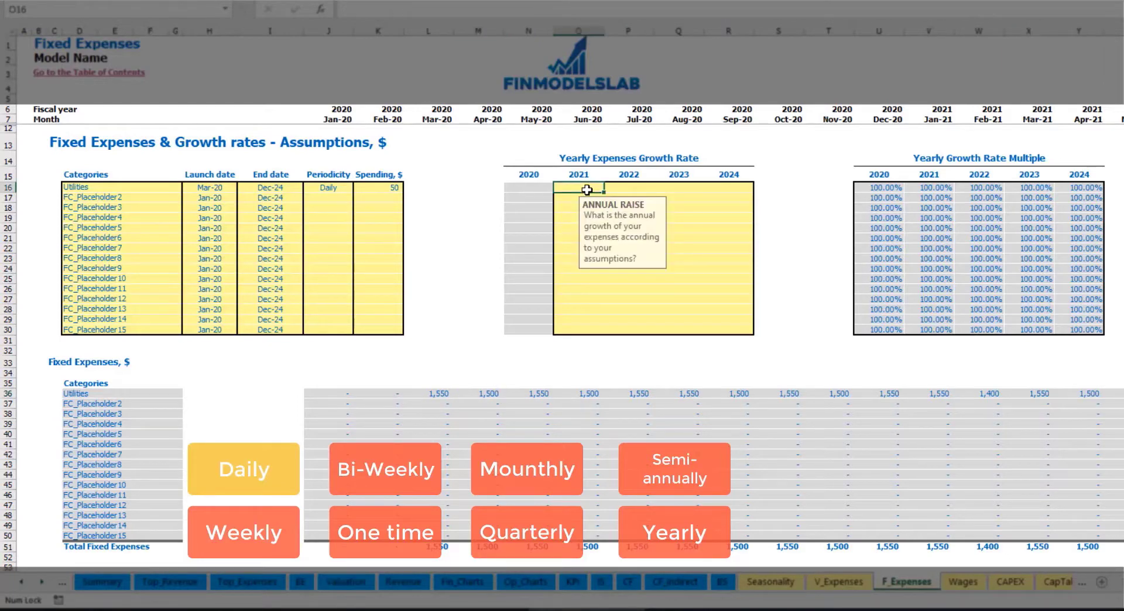
text(5%)
key(ctrl+Return)
key(ctrl+c)
key(Right)
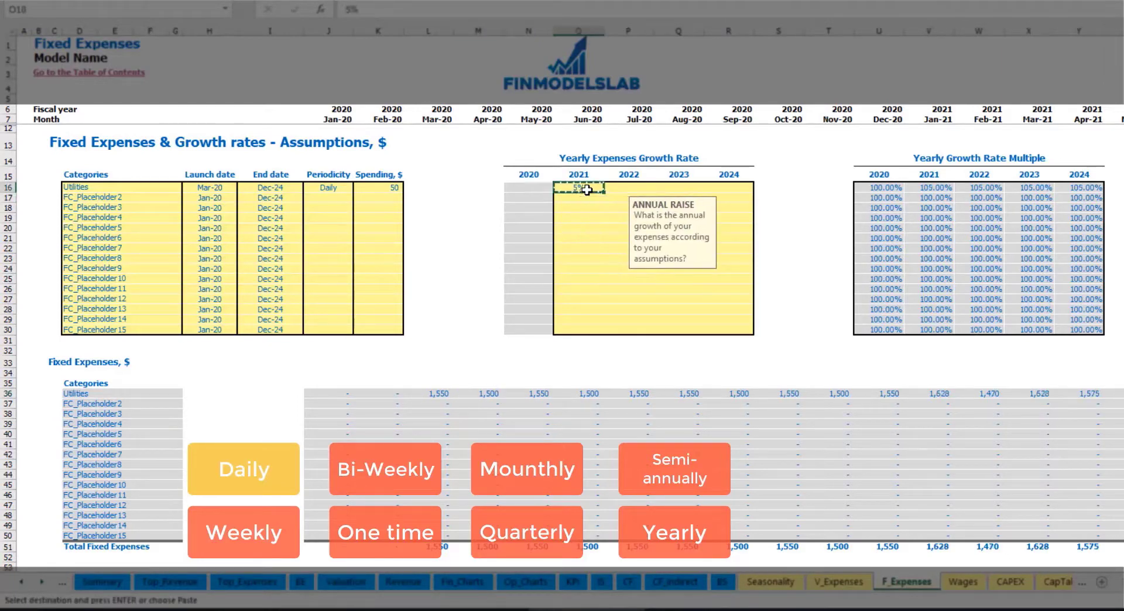
key(shift+Right)
key(shift+Right)
key(ctrl+v)
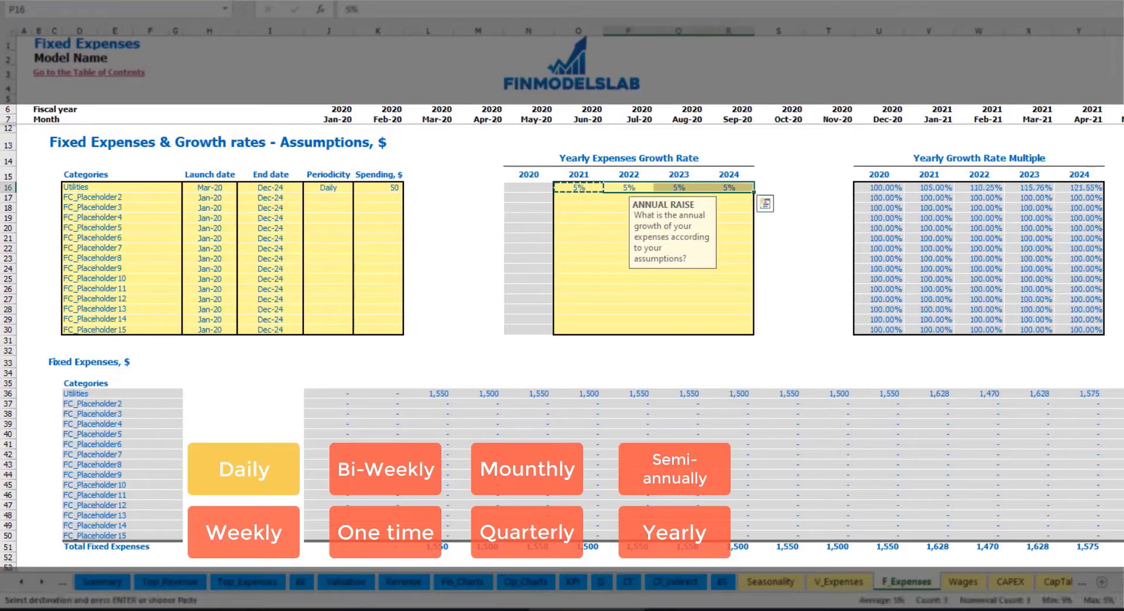
drag(585, 188, 721, 188)
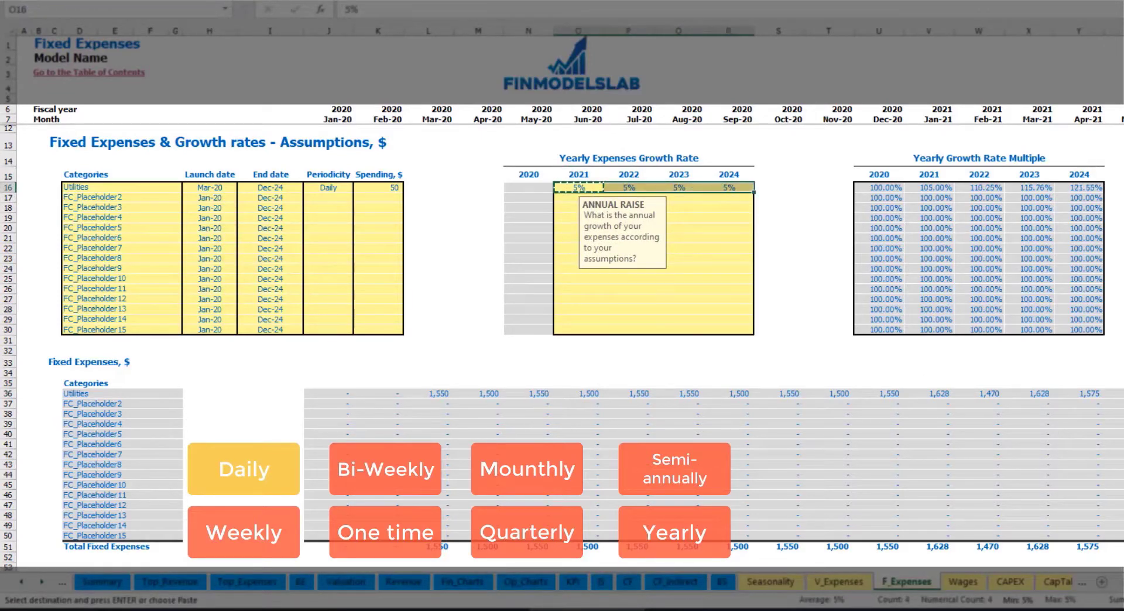
scroll(562, 293, right, 5)
scroll(562, 293, right, 10)
scroll(562, 293, left, 15)
Step: Name the second fixed expense category Advertising and set its launch date to Mar-20
click(133, 195)
text(Advertising)
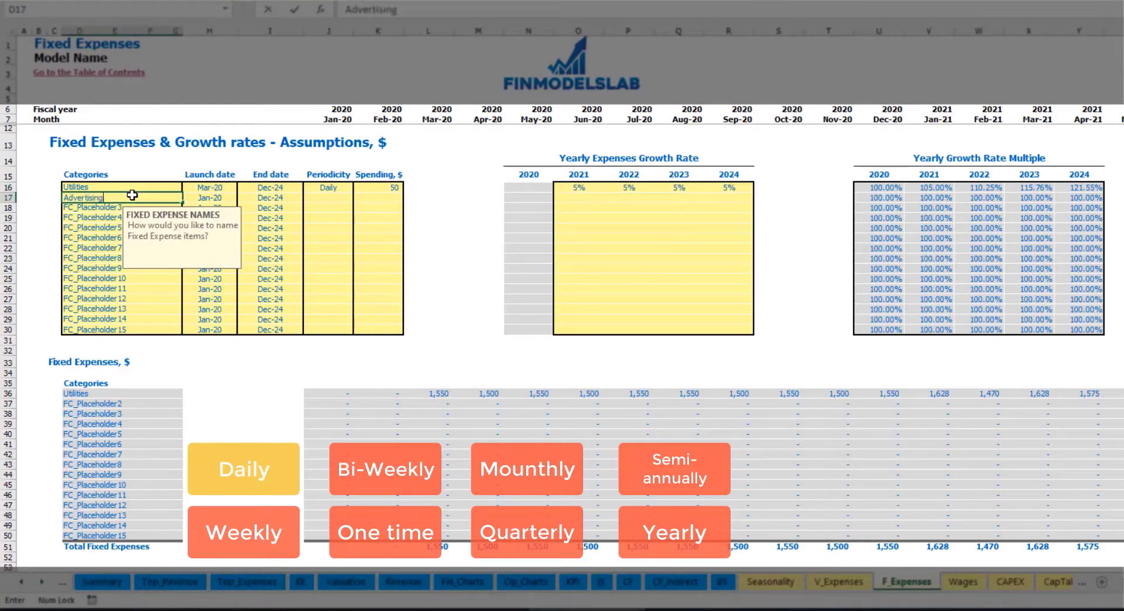
key(Return)
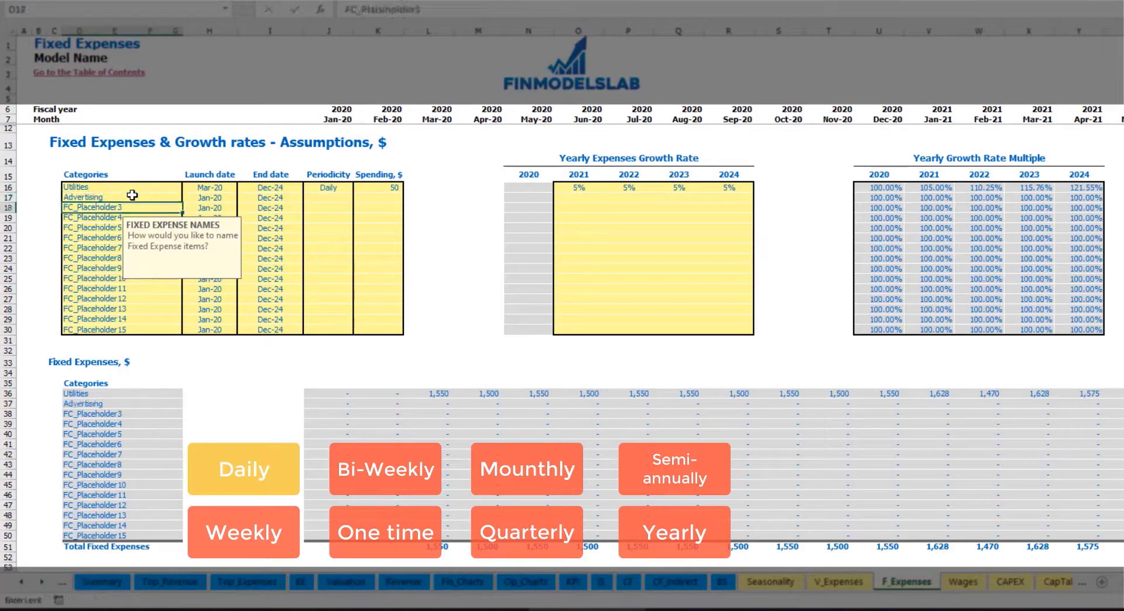
click(233, 198)
click(243, 198)
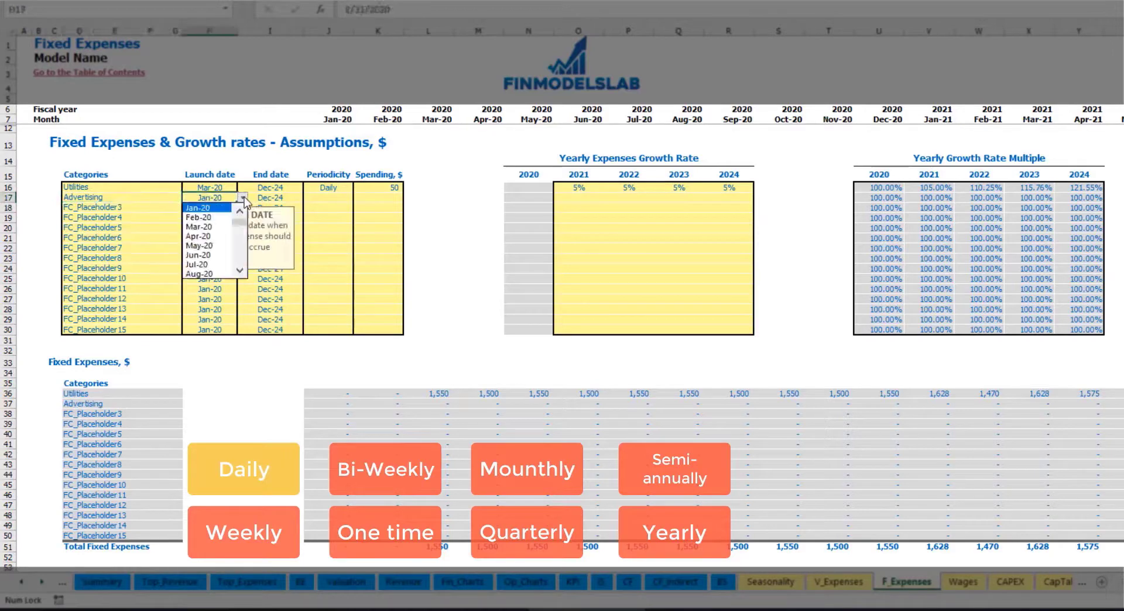
click(221, 226)
Step: Open the end date choices for the Advertising expense
click(284, 198)
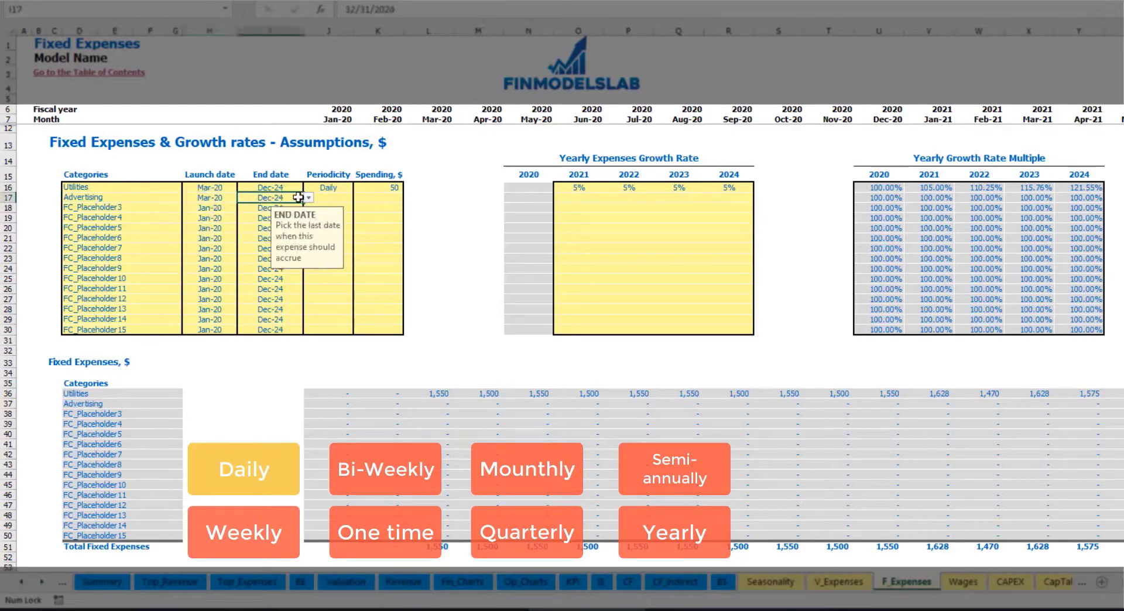
click(308, 198)
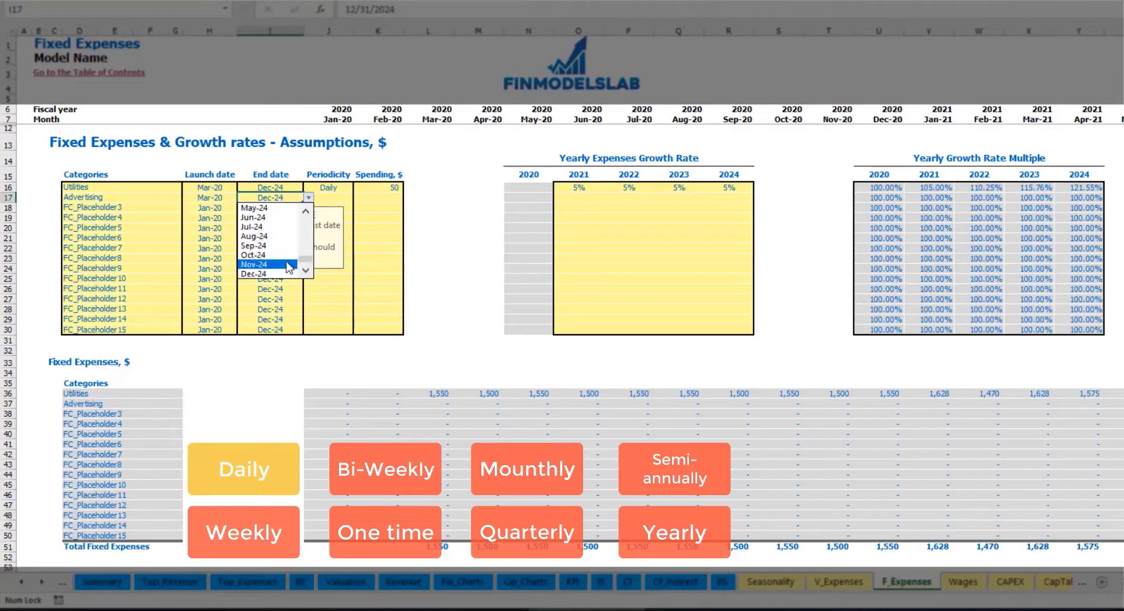
Step: Set the Advertising expense's end date to Aug-24, its periodicity to Weekly and its spending to 100
click(272, 238)
click(328, 197)
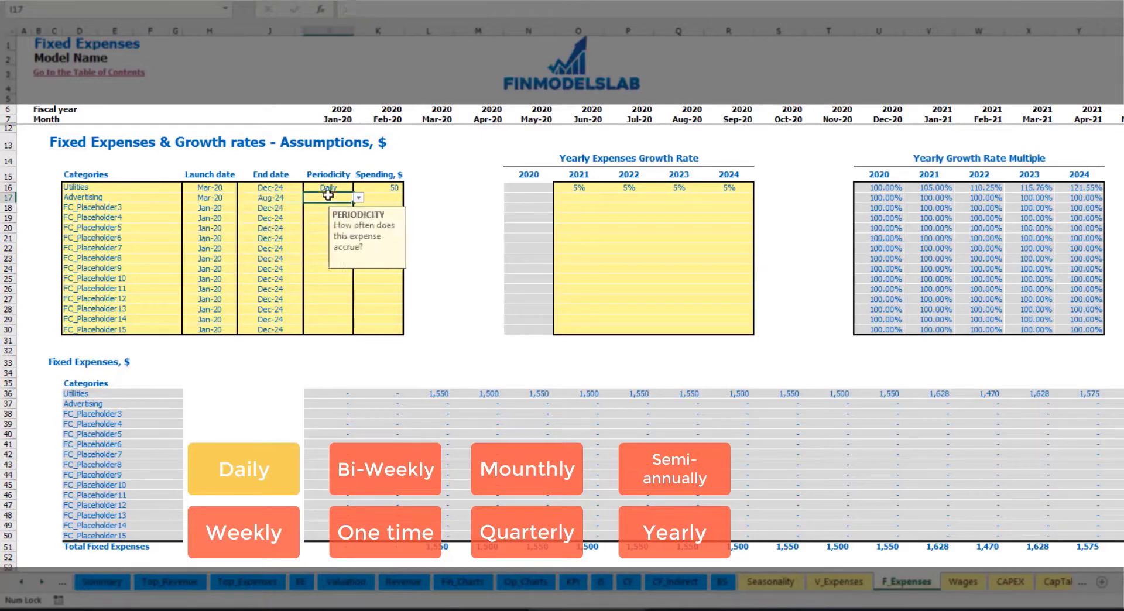
click(358, 199)
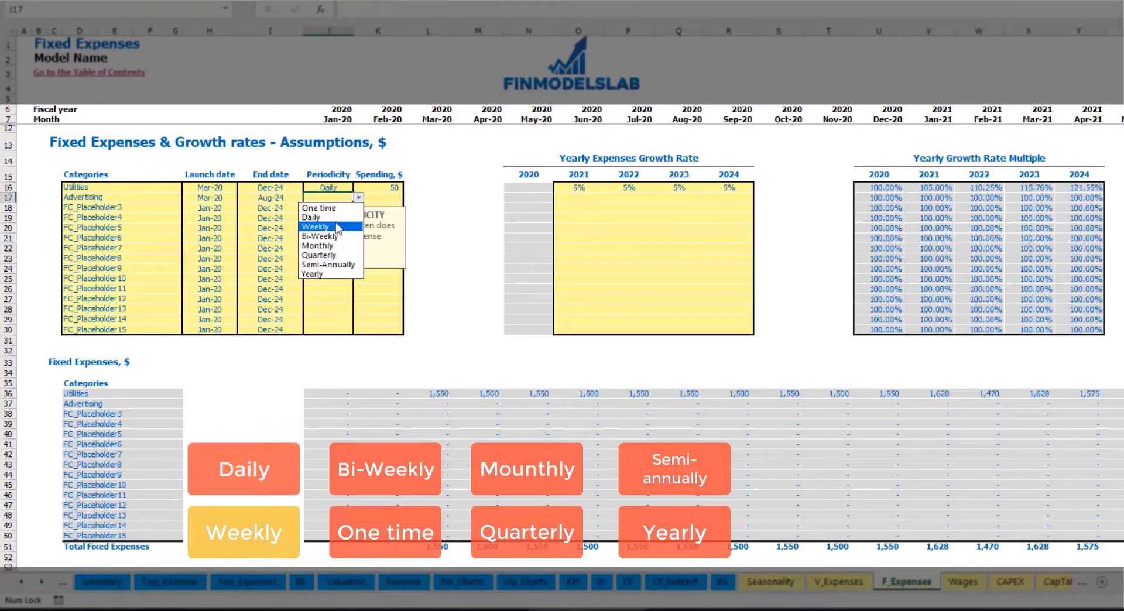
click(338, 224)
mouse_move(376, 201)
text(100)
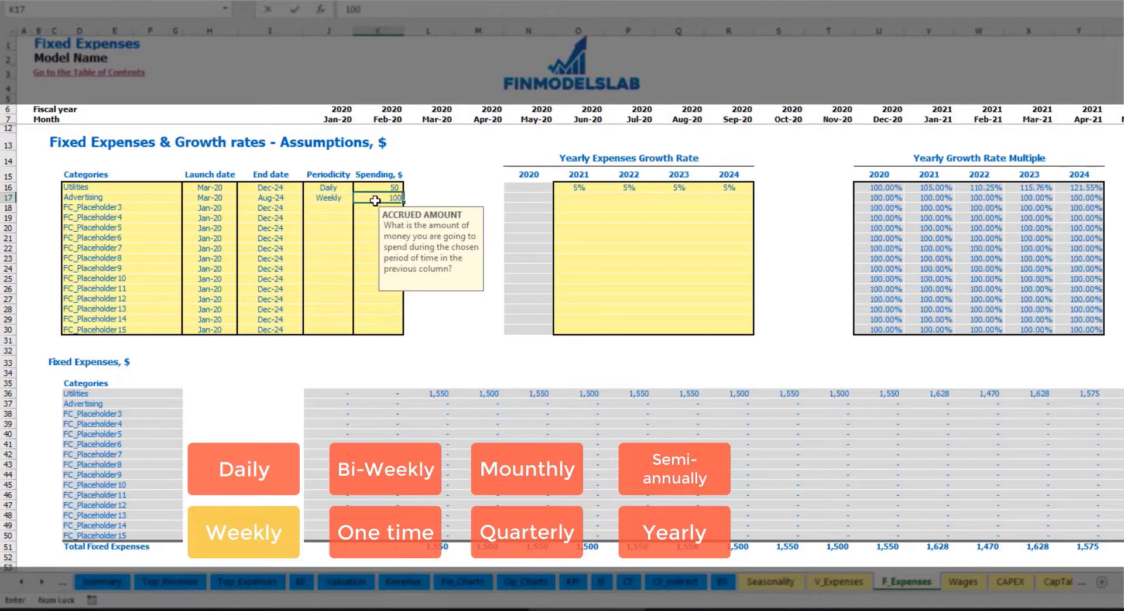
key(Return)
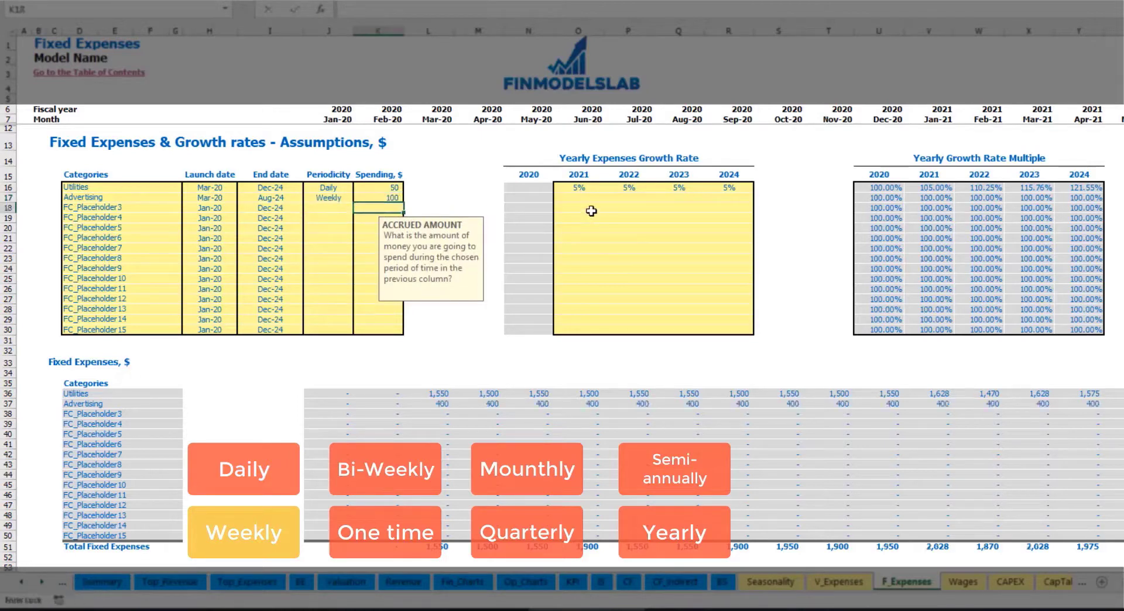
Step: Review the Advertising row's calculated monthly fixed expenses from Mar-20 through Aug-24
click(443, 404)
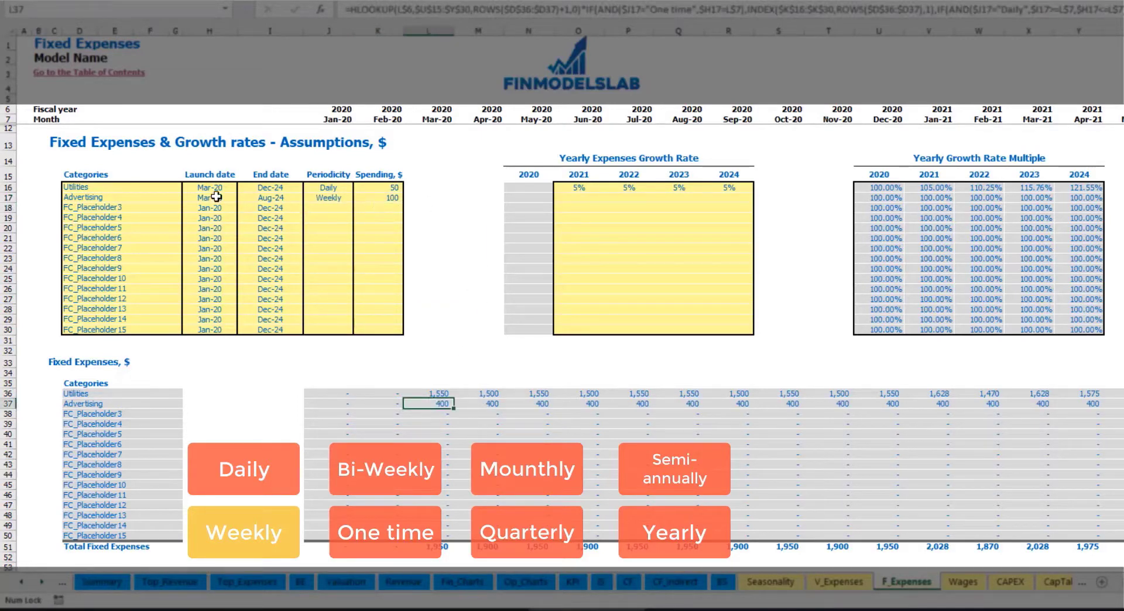
drag(1117, 582, 1123, 582)
scroll(569, 328, right, 1)
click(1122, 31)
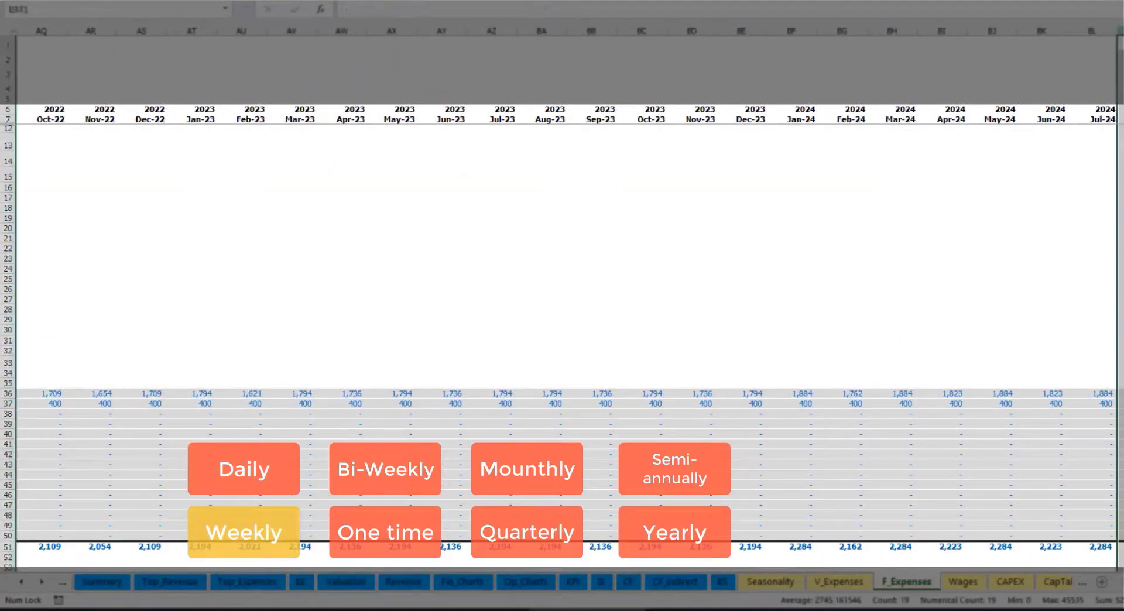
click(1121, 404)
scroll(570, 328, left, 14)
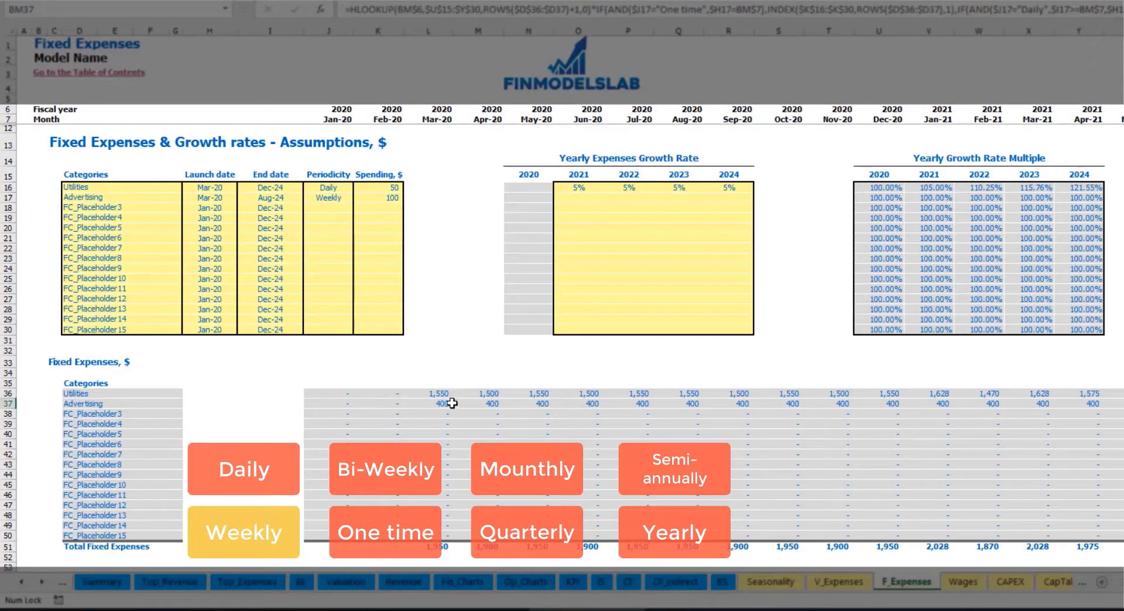
Step: Change the Advertising expense's periodicity to Bi-Weekly and its spending to 500
click(336, 200)
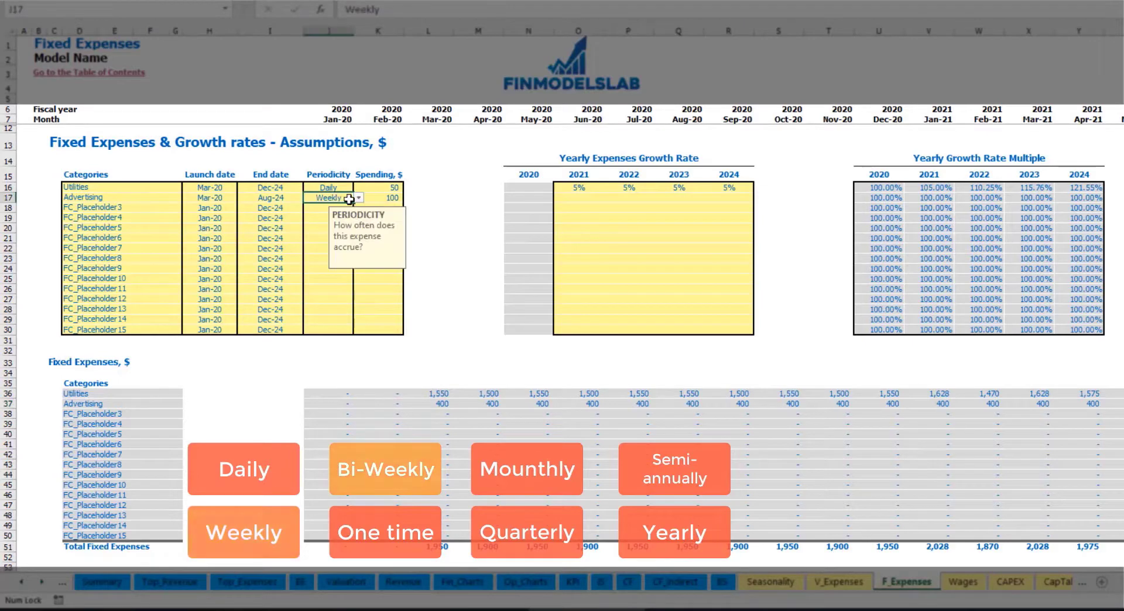
click(358, 198)
click(344, 237)
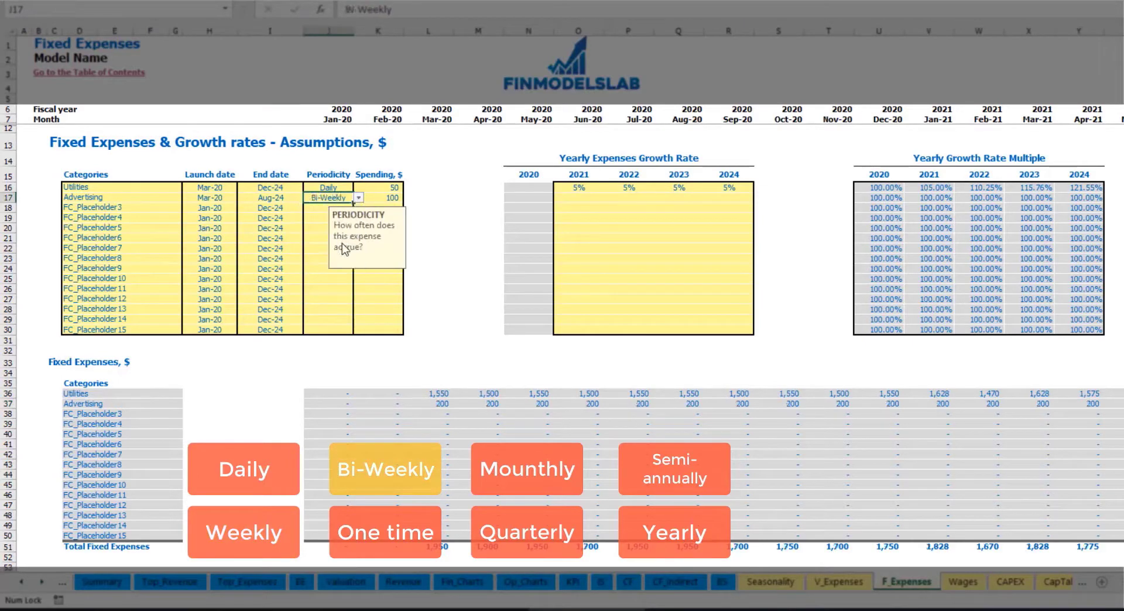
click(377, 198)
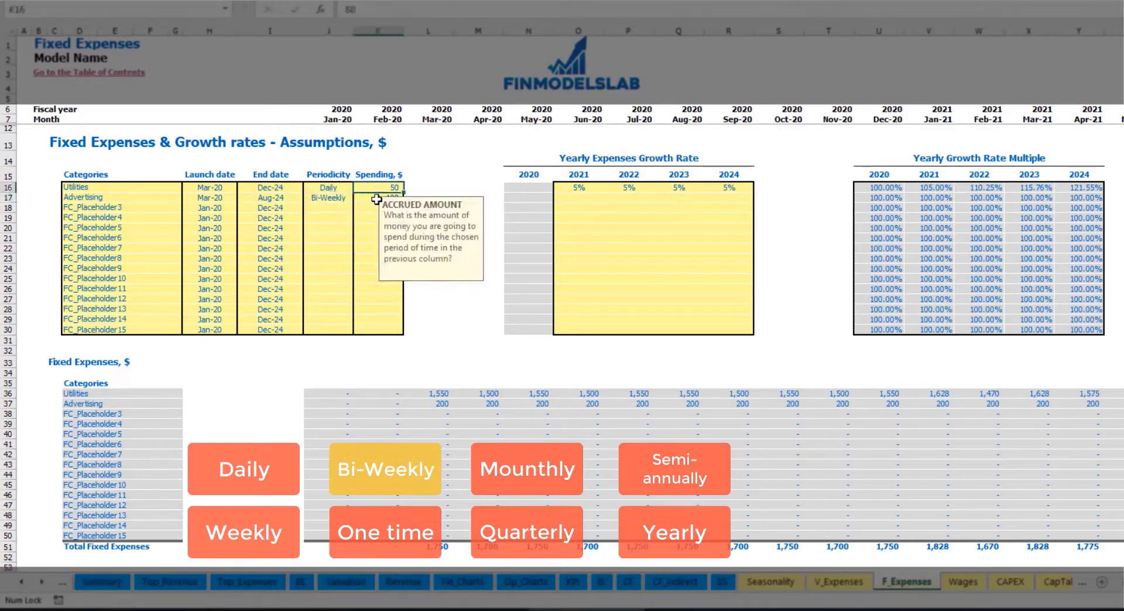
text(5)
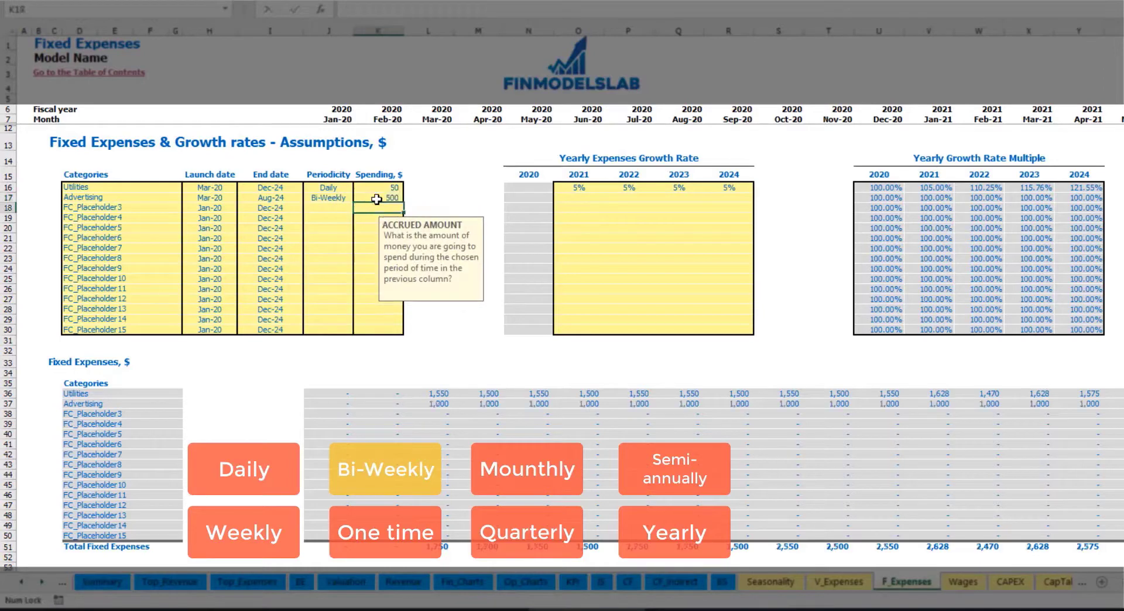
Step: Set the launch date of the Advertising expense to Jul-20
click(226, 189)
click(225, 198)
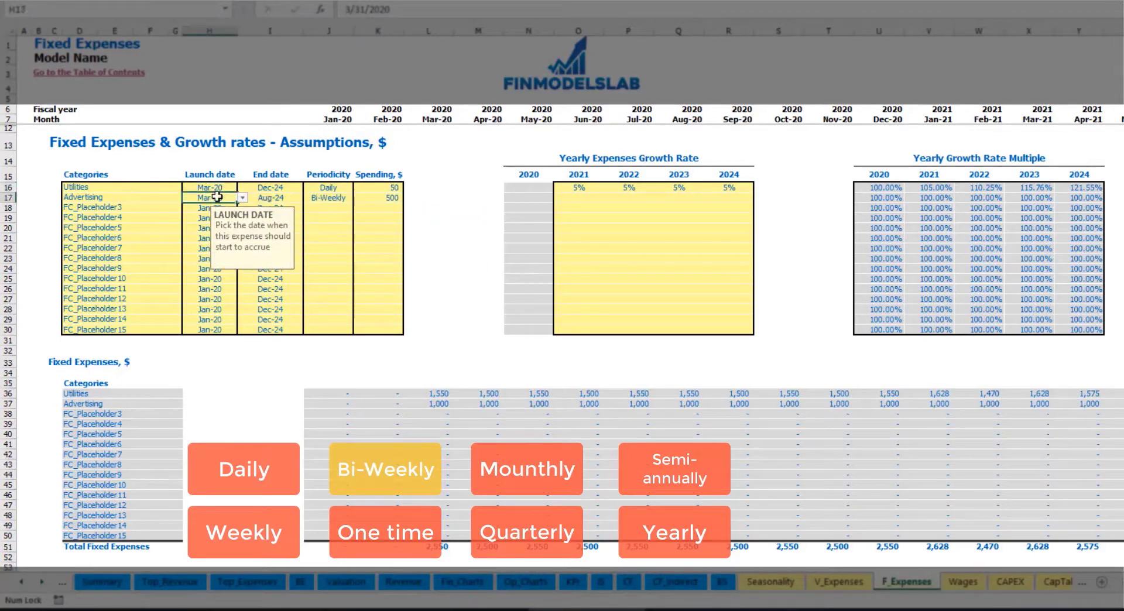
click(242, 198)
click(242, 197)
click(242, 198)
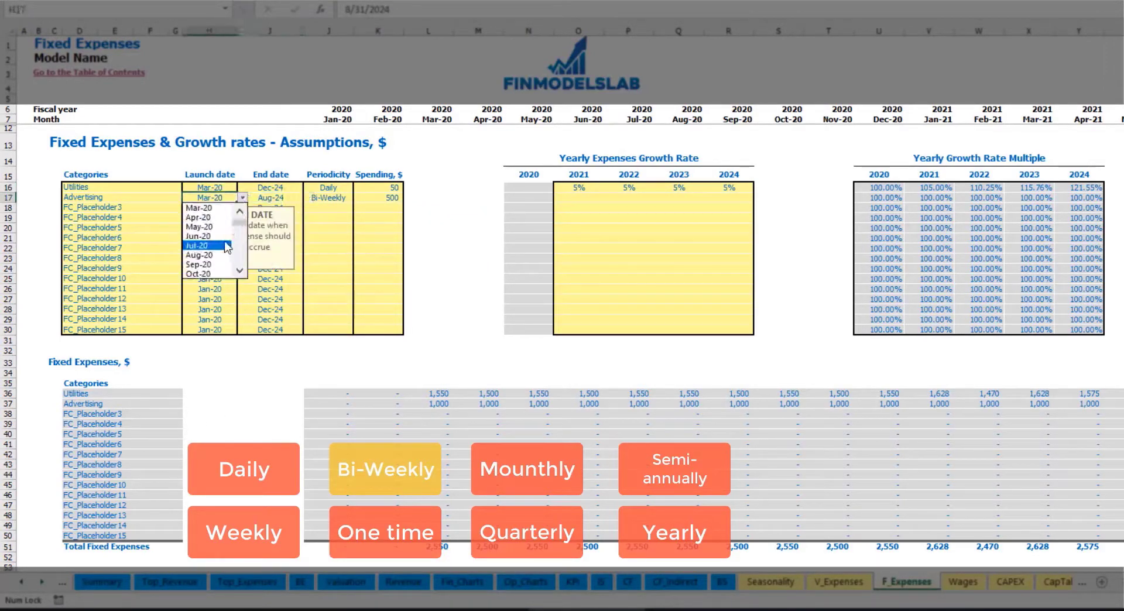
click(229, 245)
Step: Examine the calculated monthly Advertising expenses from the Jul-20 launch month onward
click(647, 405)
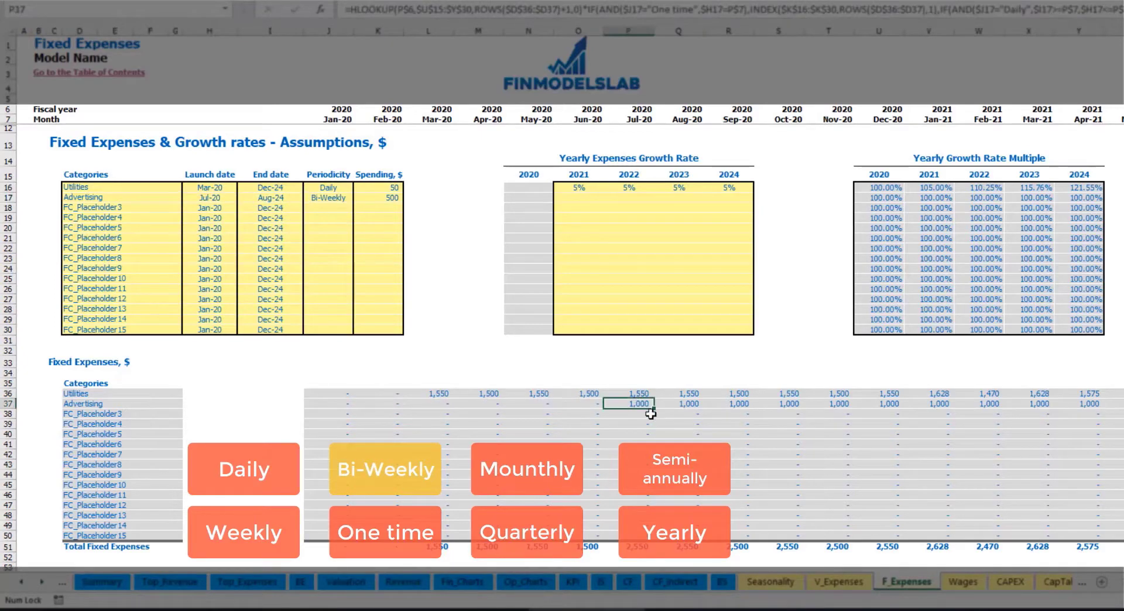
key(Right)
key(Right)
key(Right)
key(Right)
key(Right)
key(Right)
key(Right)
key(Right)
key(Right)
key(Right)
key(Right)
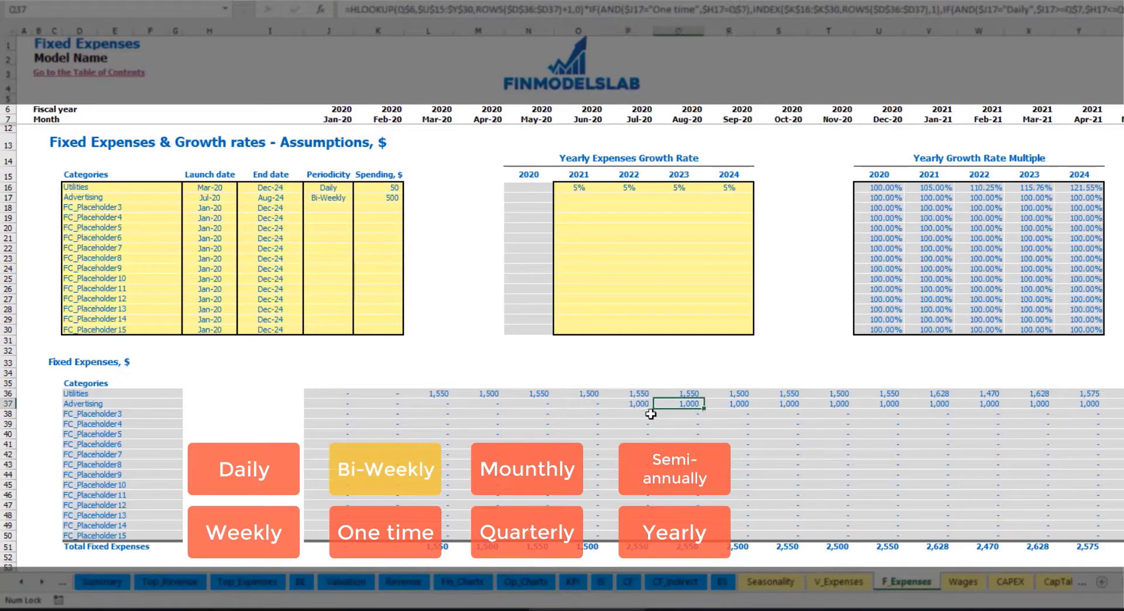
key(Right)
key(Right)
key(Right)
key(Right)
key(Right)
key(Right)
key(Right)
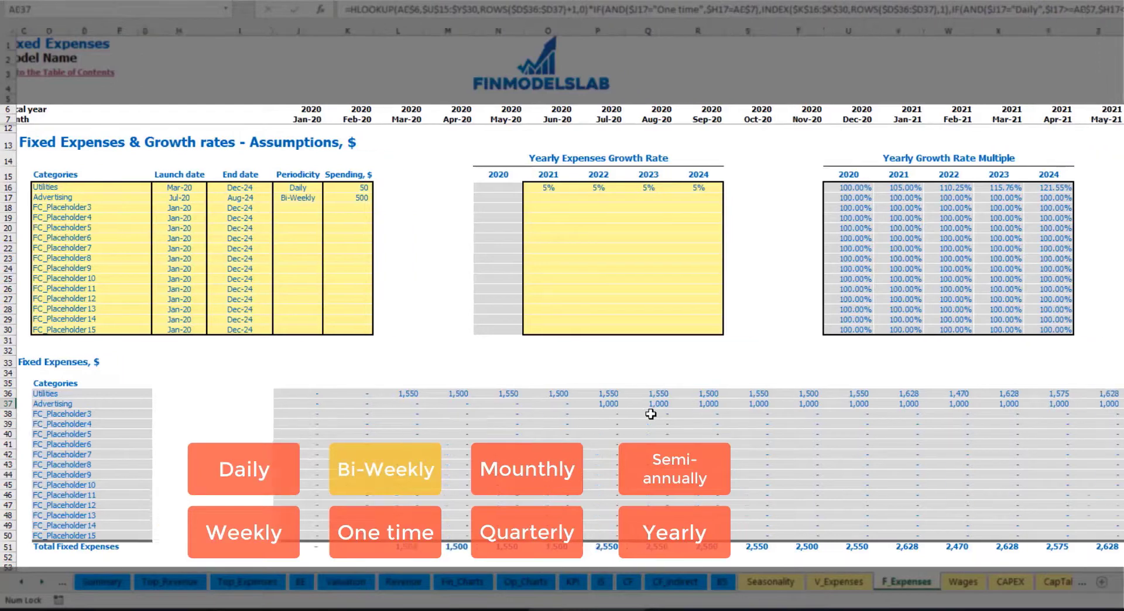
key(Home)
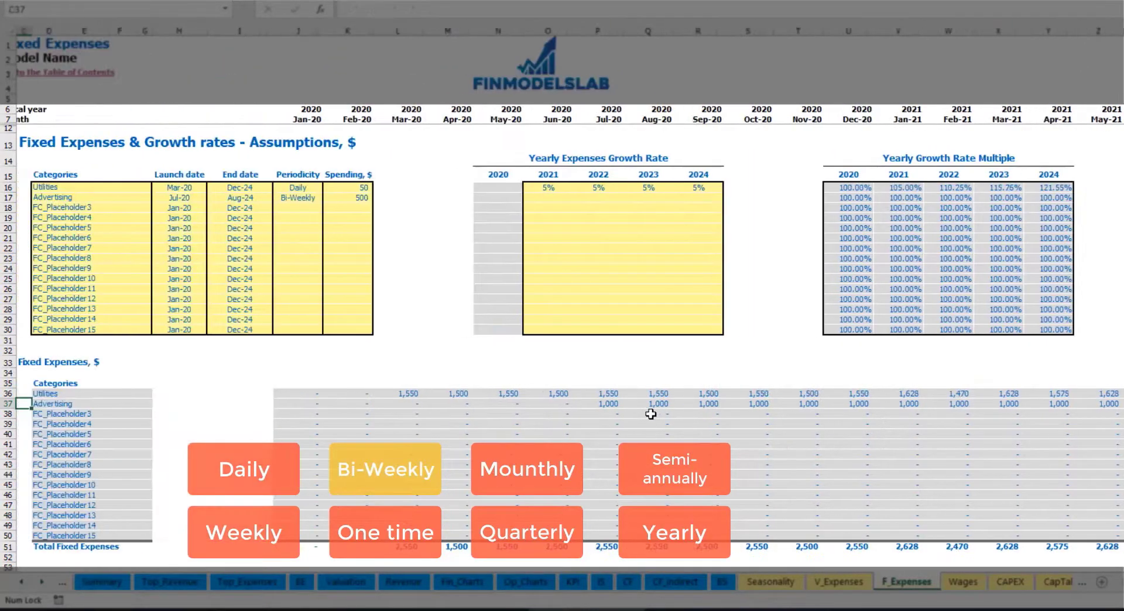
click(616, 408)
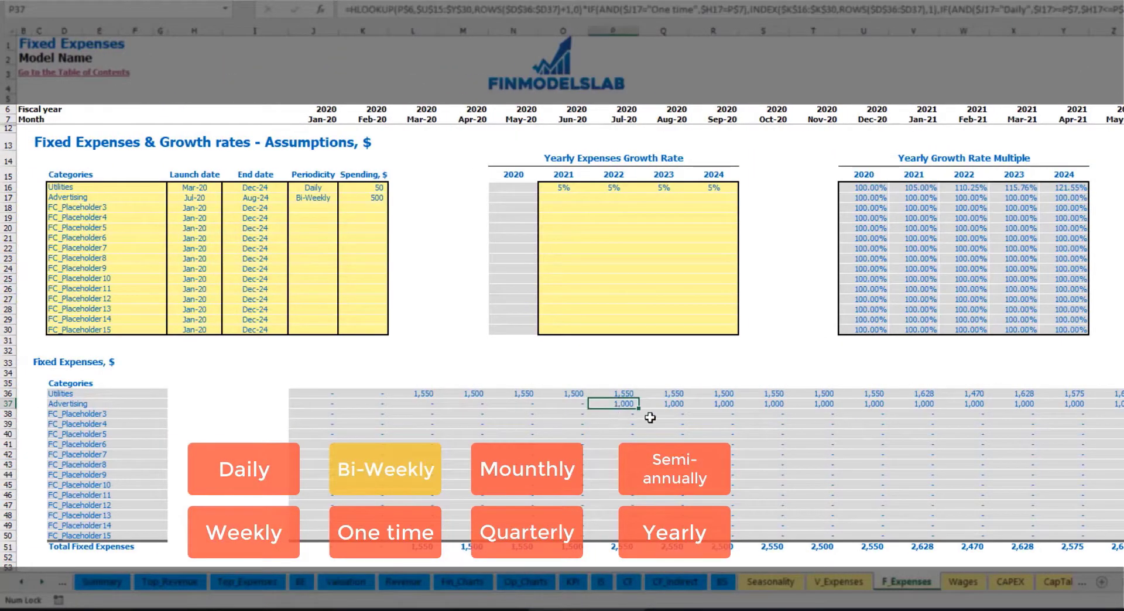
Step: Enter a 3% yearly growth rate for Advertising in 2021 and copy it to 2022, 2023 and 2024
click(562, 201)
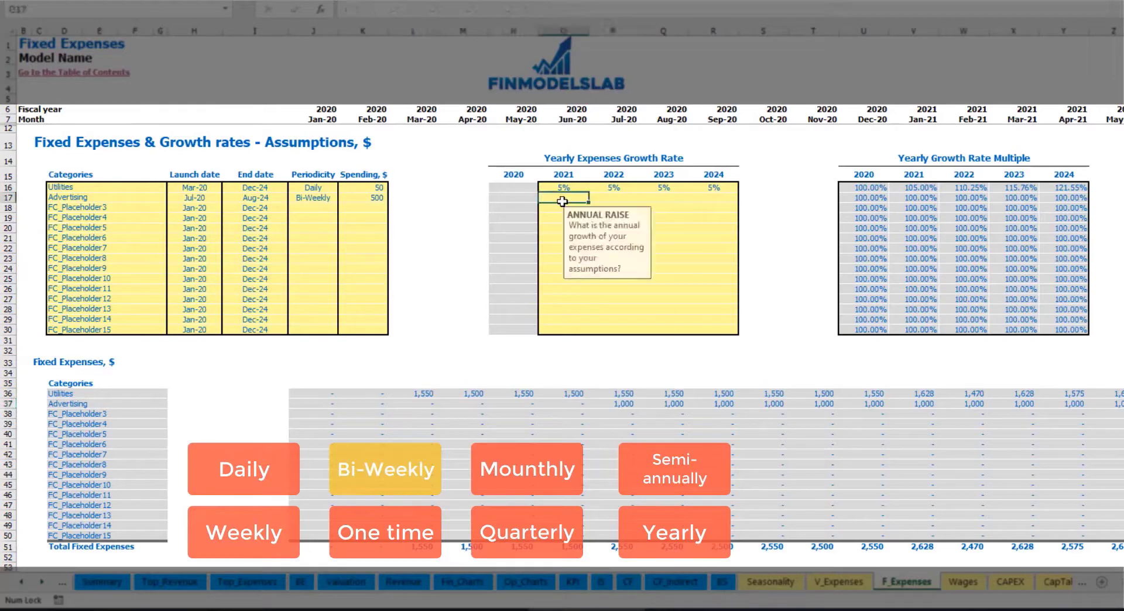
text(3%)
key(ctrl+Return)
key(ctrl+c)
key(Right)
key(shift+Right)
key(shift+Right)
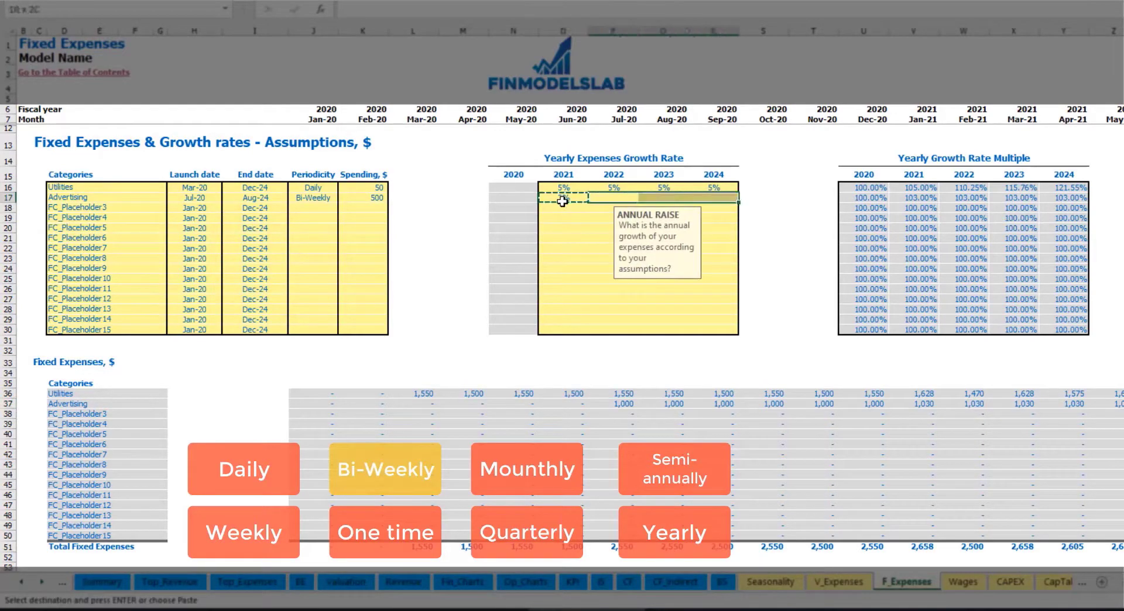
key(ctrl+v)
Step: Check how the growth rate affects the monthly Advertising expenses from Jan-21 through Aug-24, and compare with the end date
click(1120, 404)
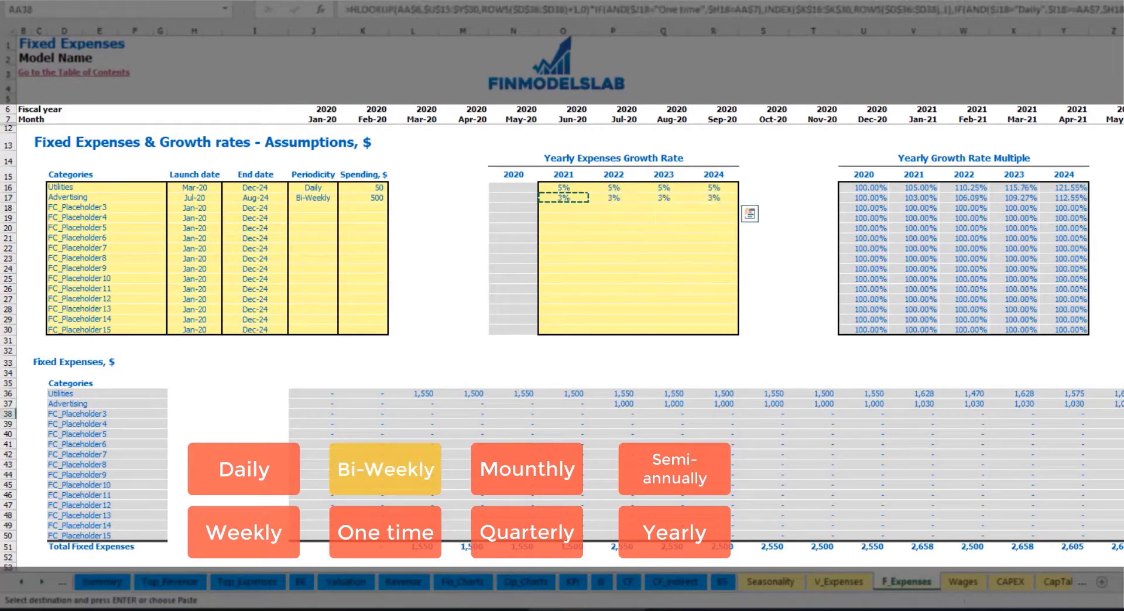
click(1077, 403)
click(941, 405)
click(914, 403)
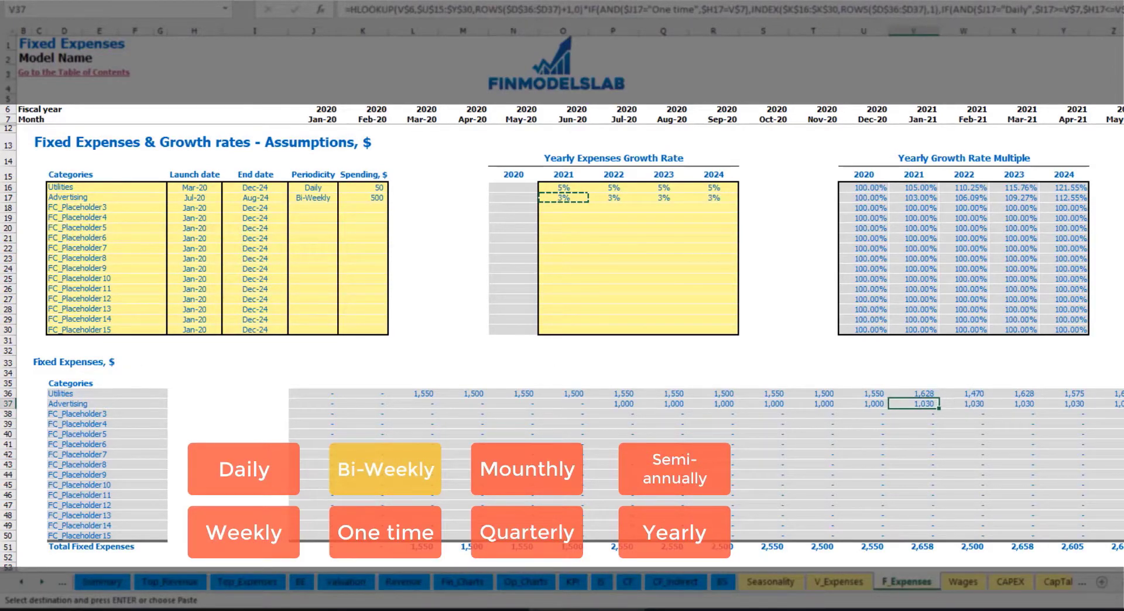
scroll(562, 293, right, 15)
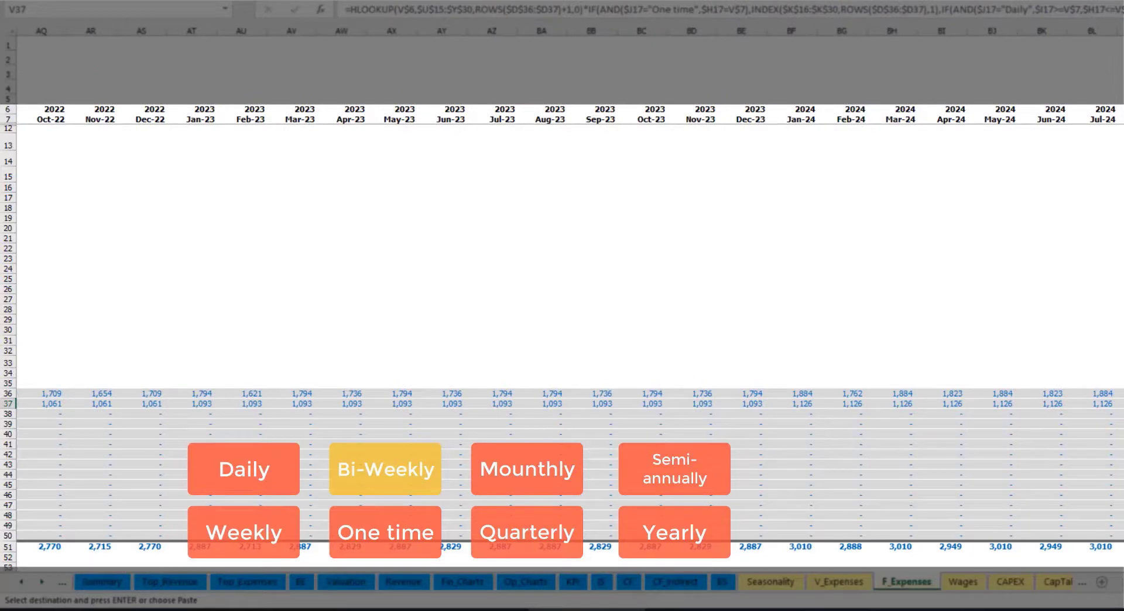
click(1121, 31)
scroll(246, 266, left, 15)
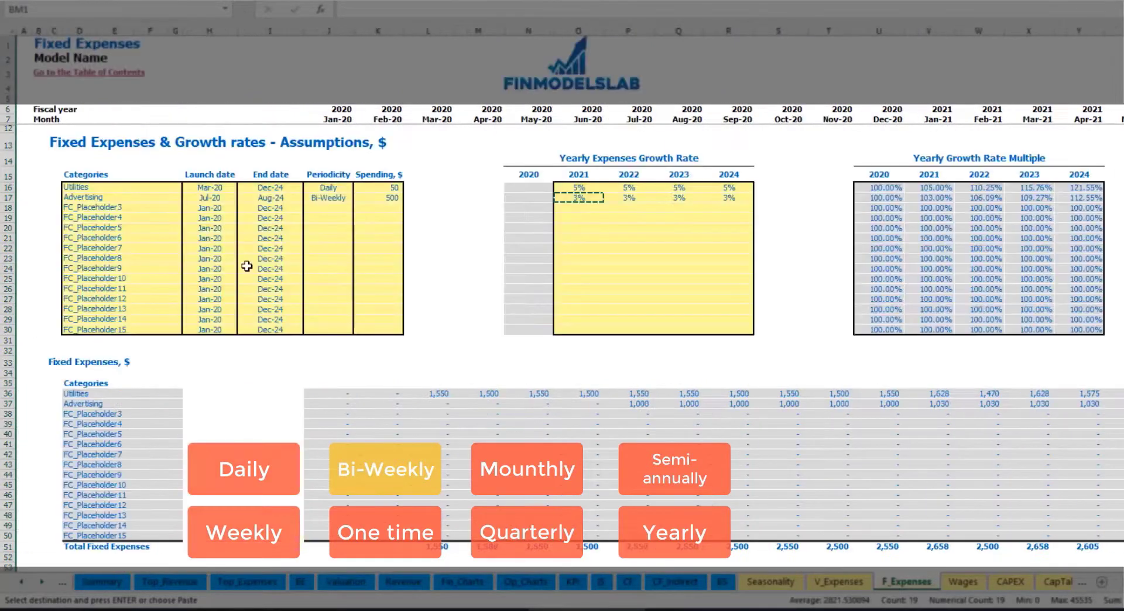
click(276, 198)
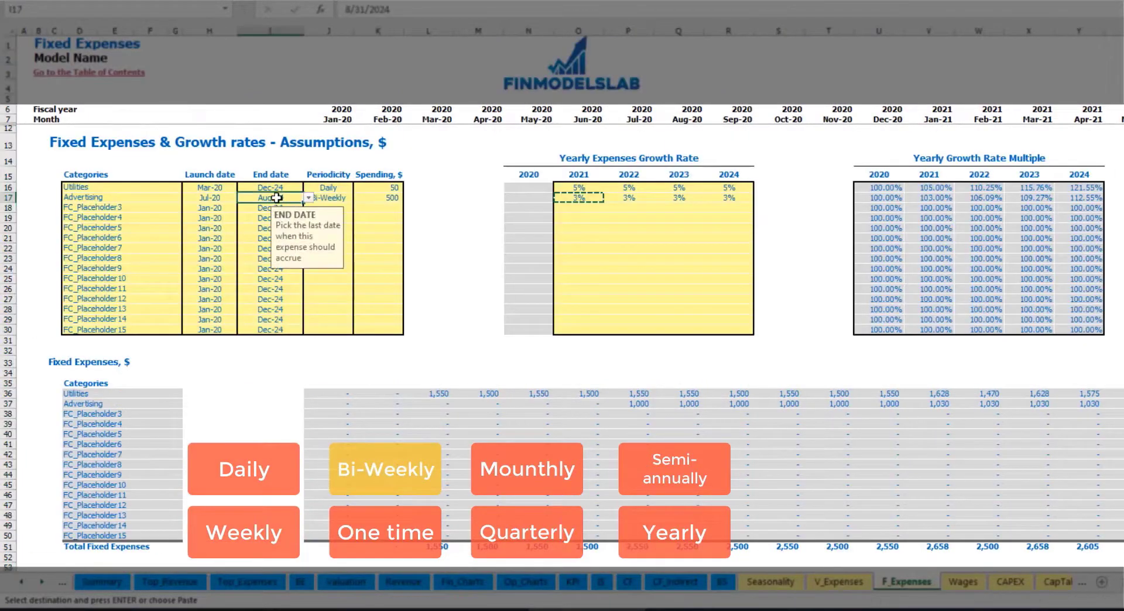
Step: Rename the FC_Placeholder3 category as Office Setup
click(98, 207)
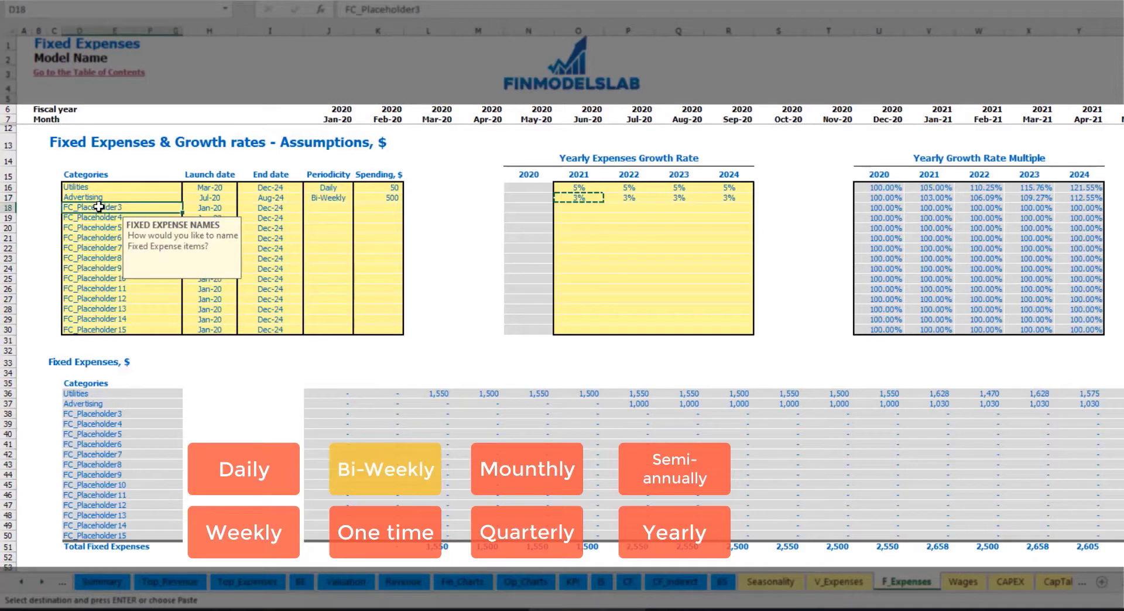
text(Setup)
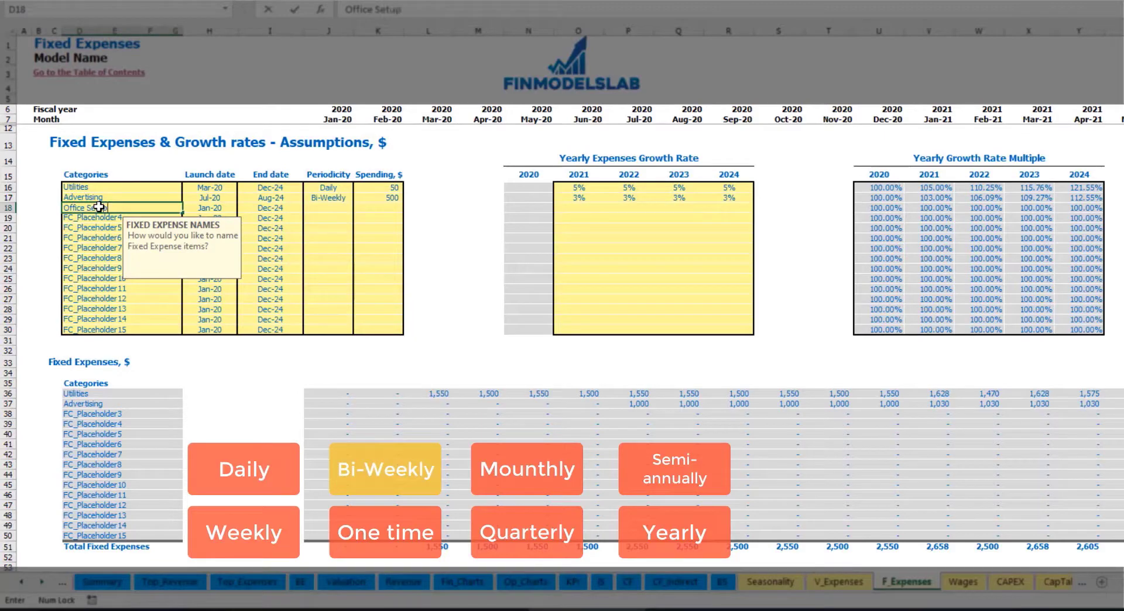
key(Return)
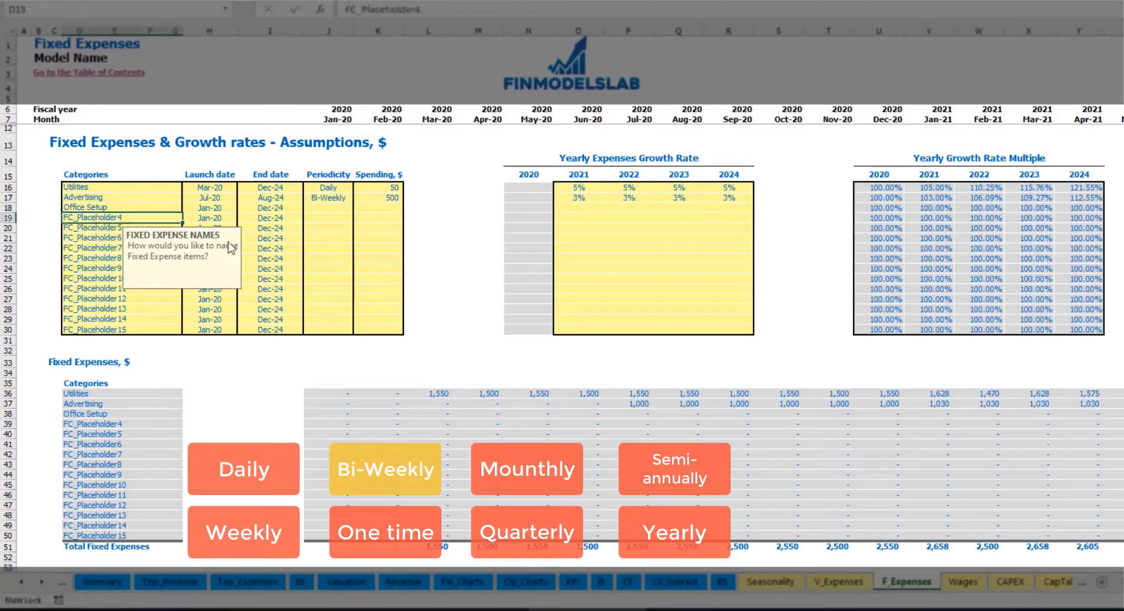
Step: Set the Office Setup expense's periodicity to One time and its launch date to Feb-20
click(328, 208)
click(359, 208)
click(319, 218)
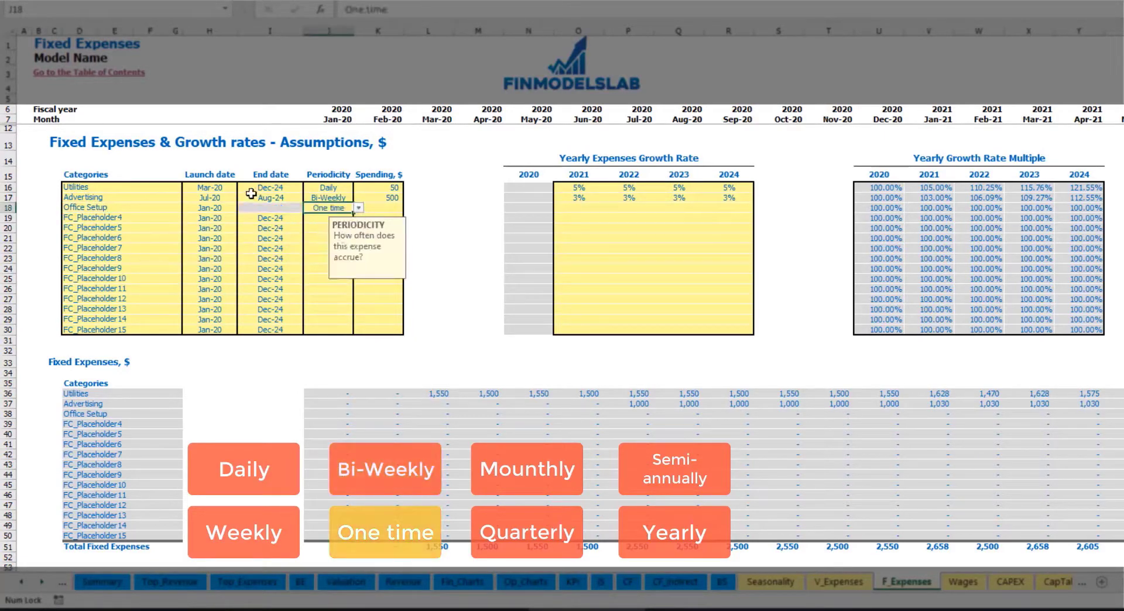
click(225, 207)
click(242, 207)
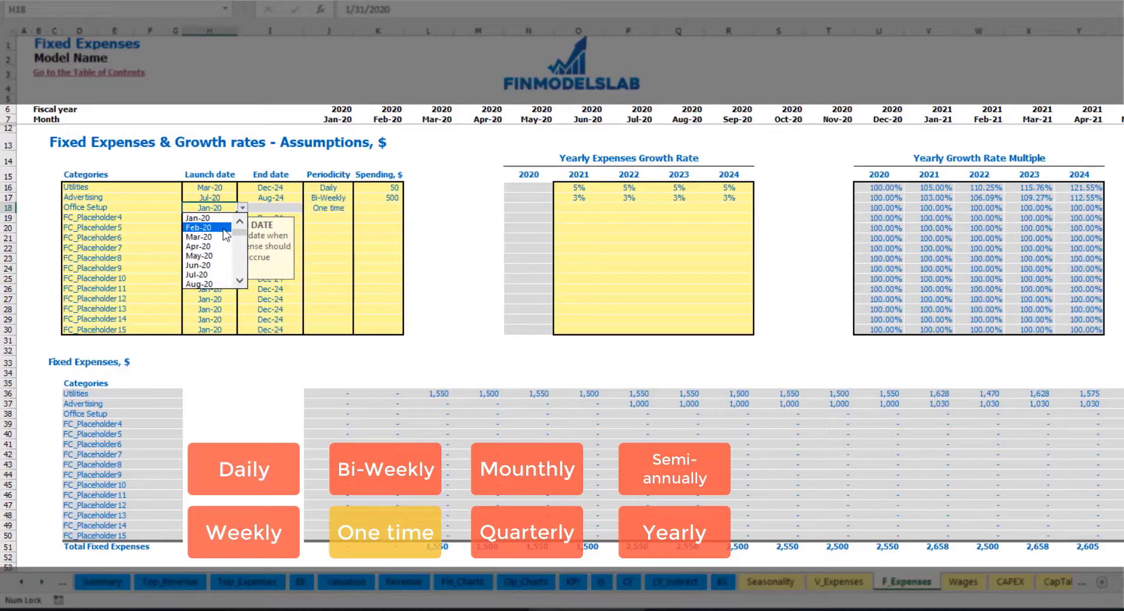
click(224, 228)
Step: Set the Office Setup spending to 5,000 and check its calculated fixed expense for Feb-20
click(369, 207)
text(500)
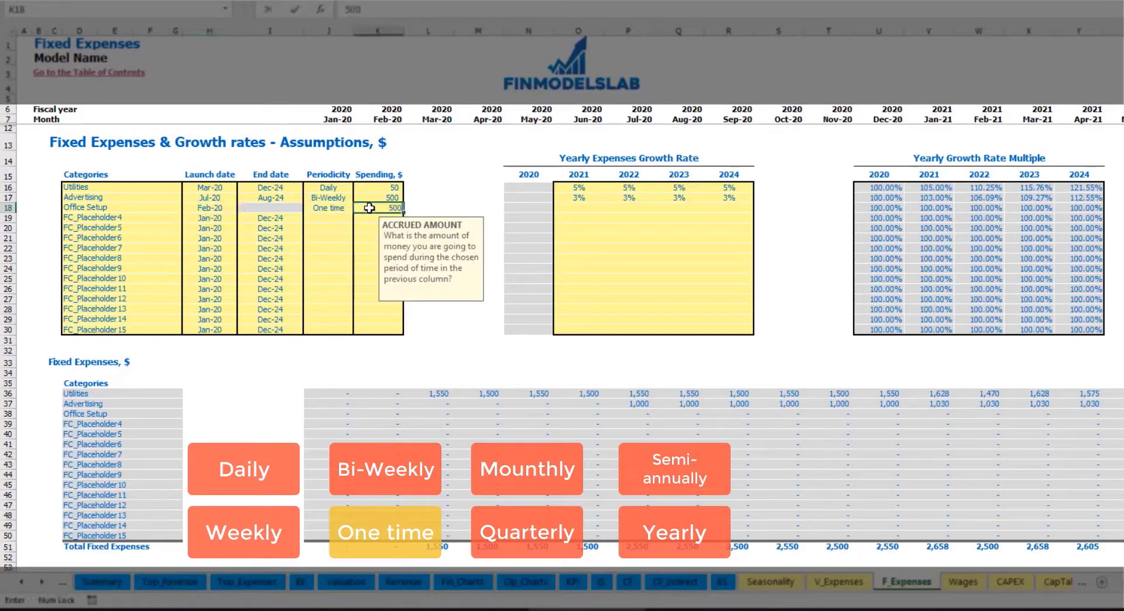
drag(579, 209, 711, 217)
click(390, 414)
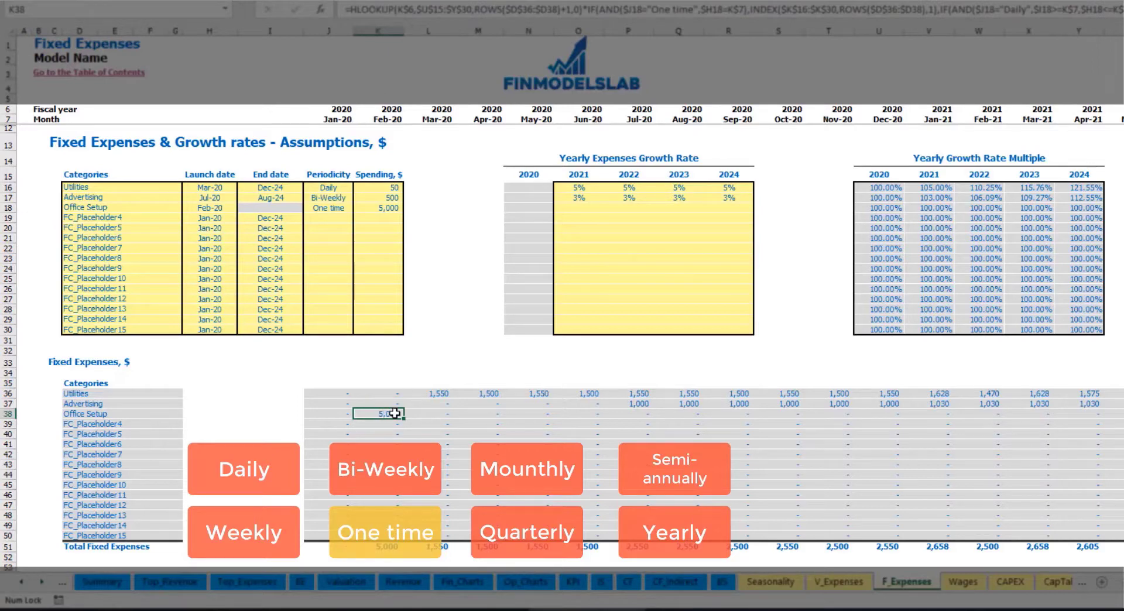
Step: Rename the FC_Placeholder4 category as Insurance
click(155, 221)
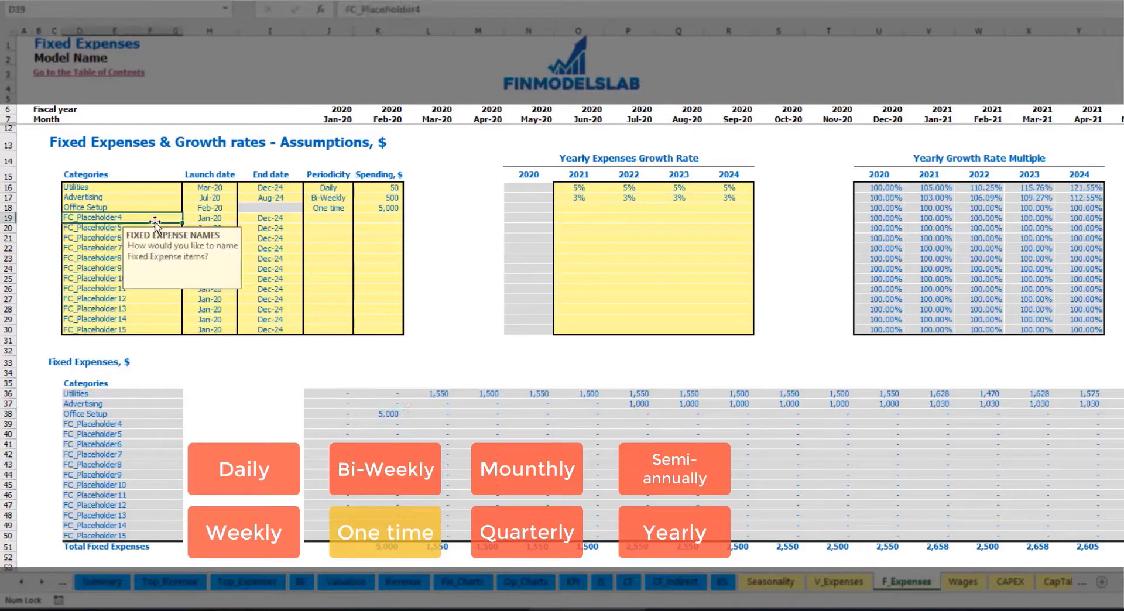
text(Insurance)
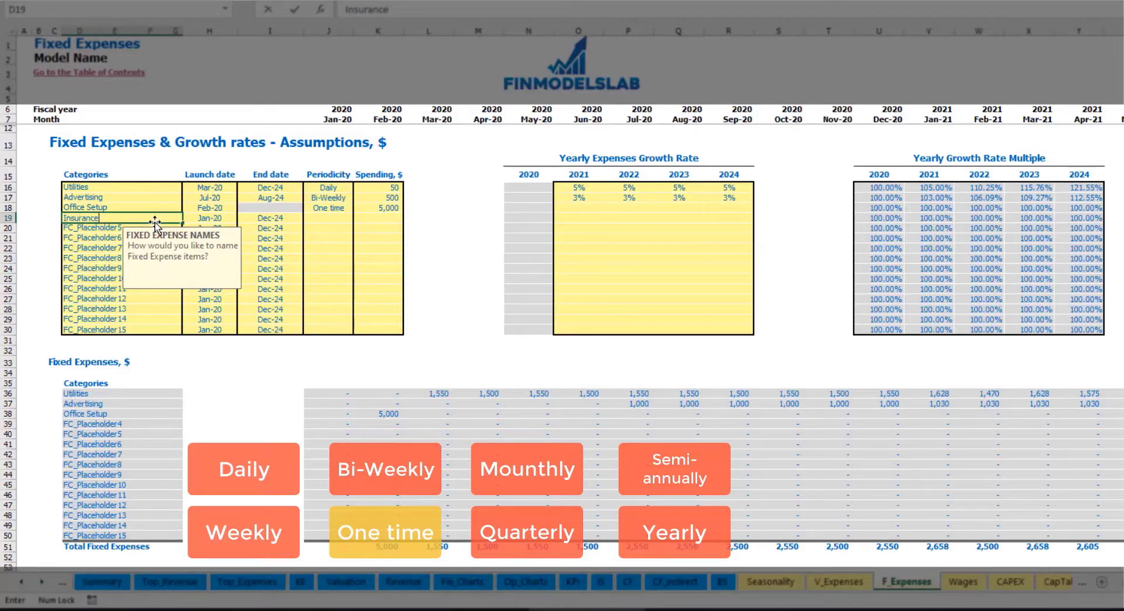
key(Return)
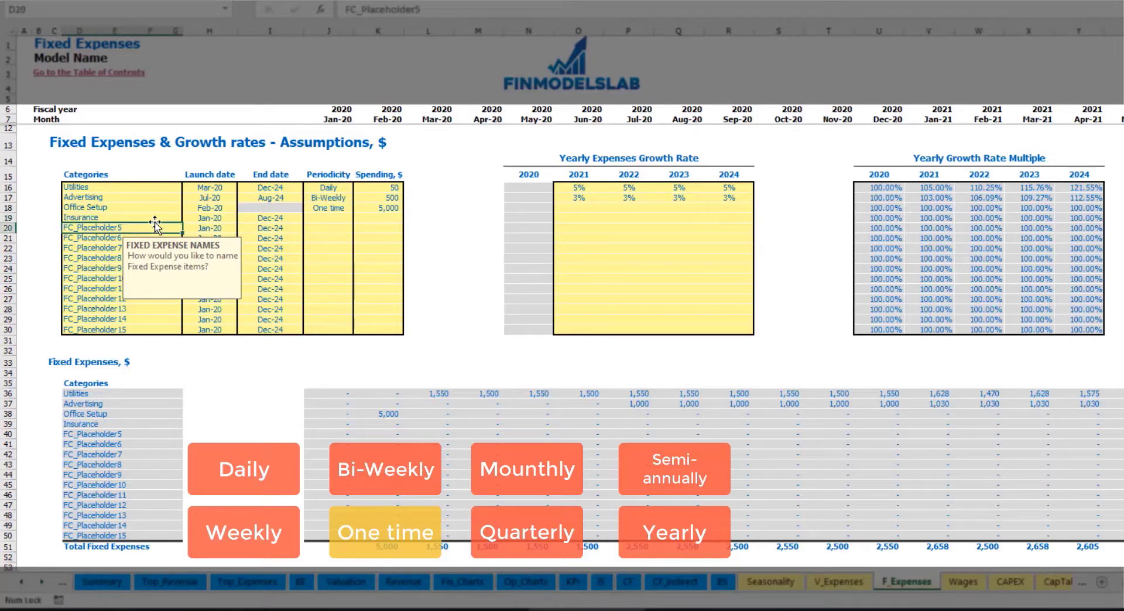
Step: Set the Insurance expense's periodicity to Monthly and its spending to 1,000
click(211, 220)
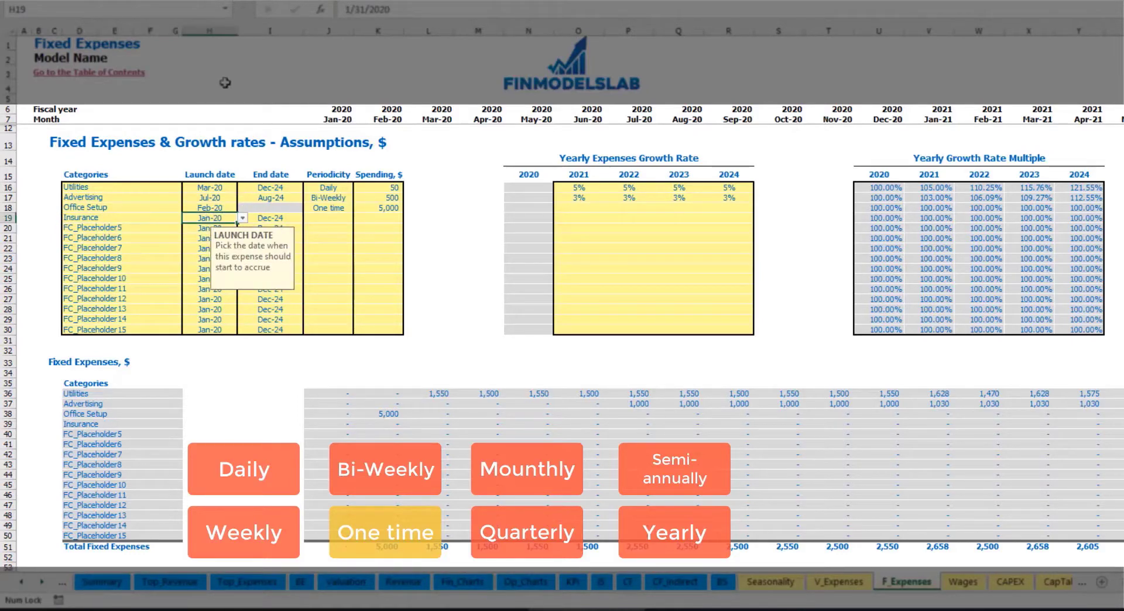
click(281, 218)
click(333, 218)
click(358, 220)
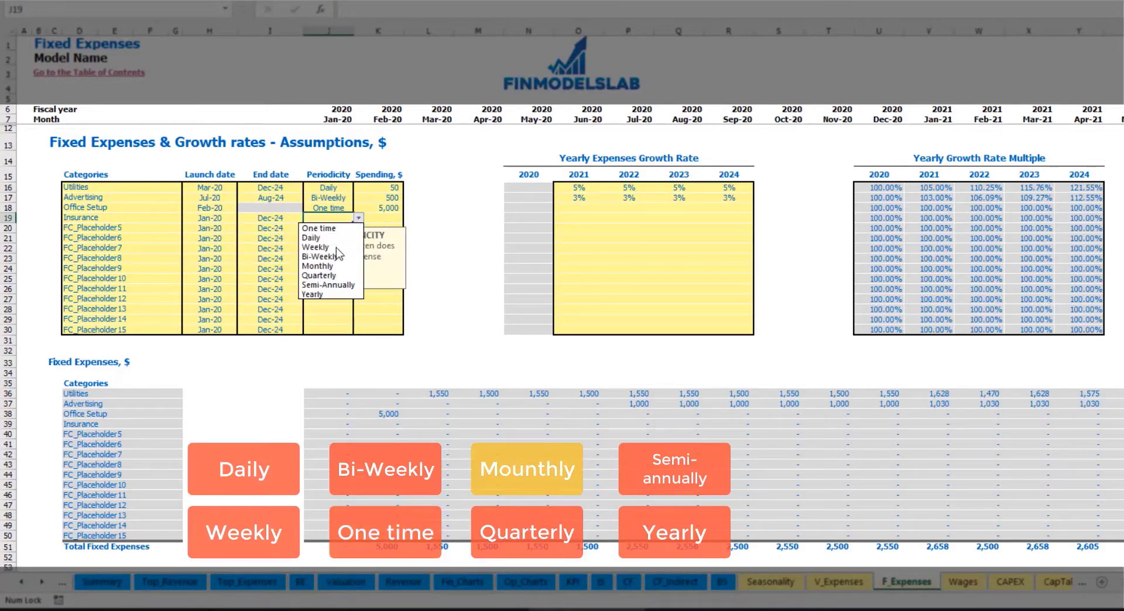
click(326, 258)
click(386, 218)
text(1000)
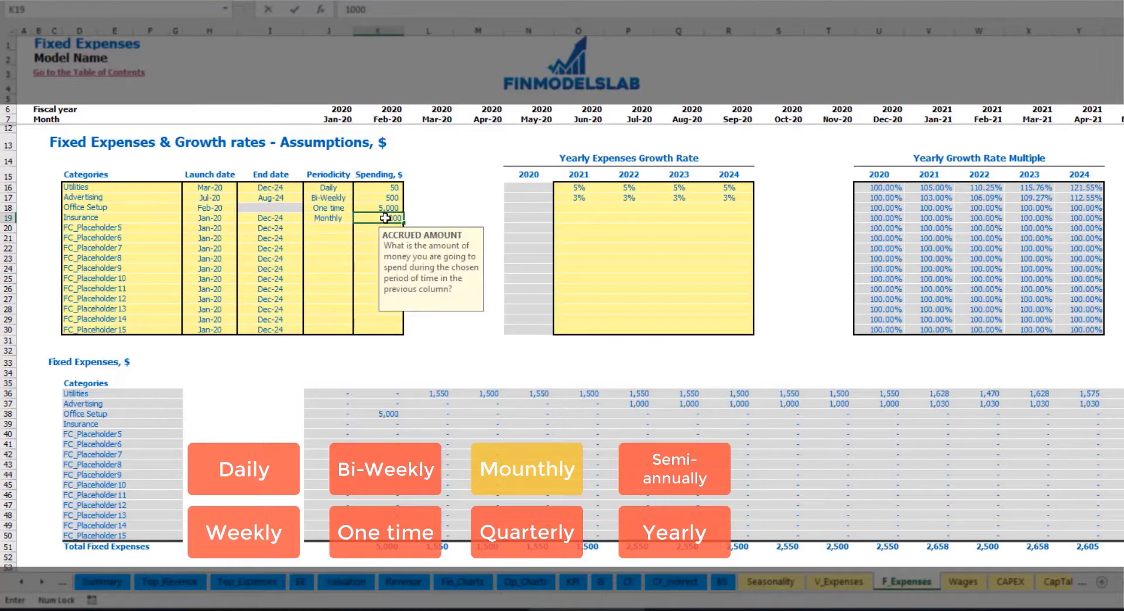
key(Return)
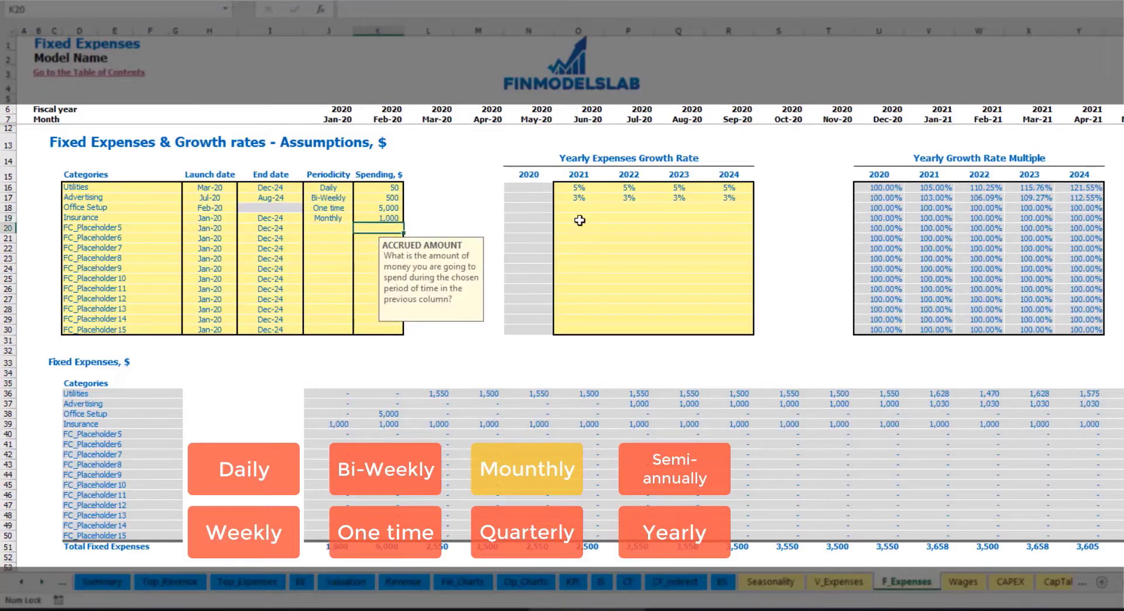
Step: Enter yearly growth rates for Insurance of 5% for 2021, 3% for 2022, 2% for 2023 and 1% for 2024
click(580, 220)
text(5%)
key(ctrl+Return)
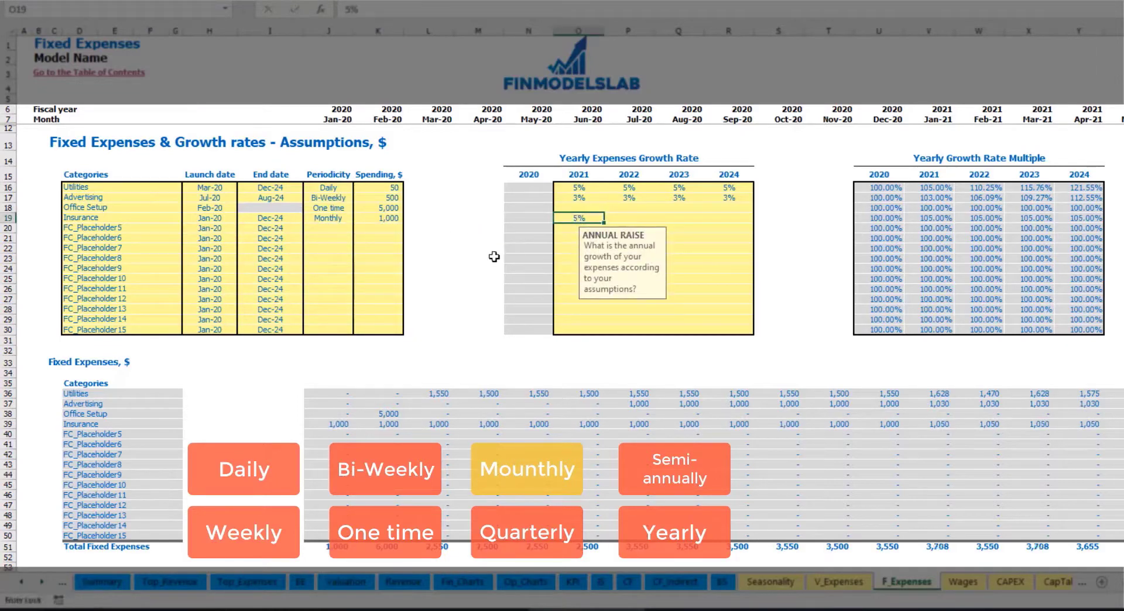
key(Right)
text(3%)
key(ctrl+Return)
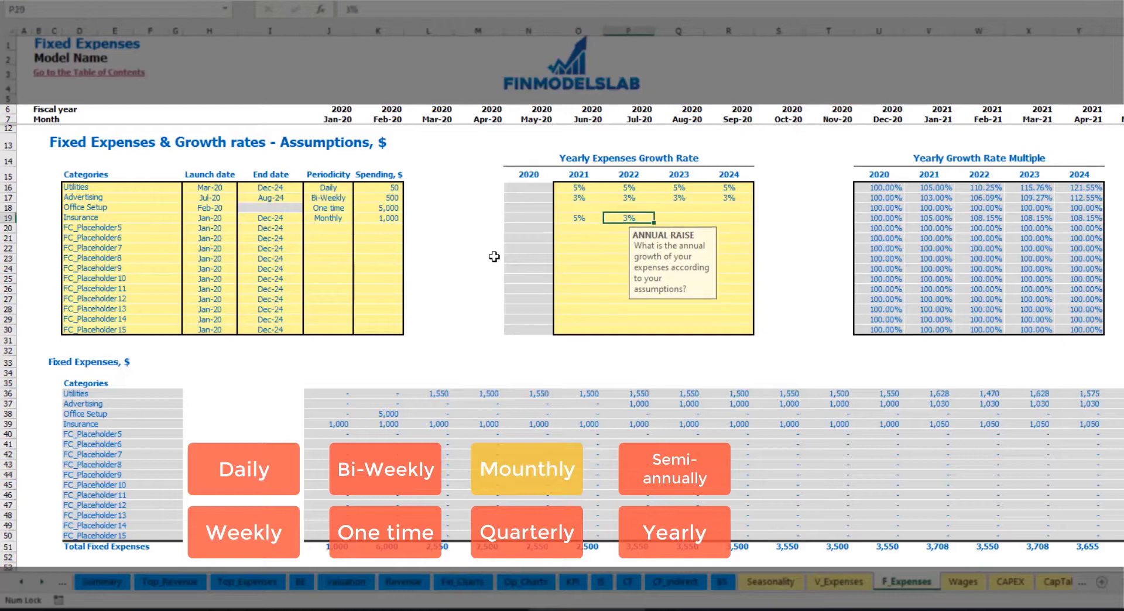
key(Right)
text(2%)
key(ctrl+Return)
key(Right)
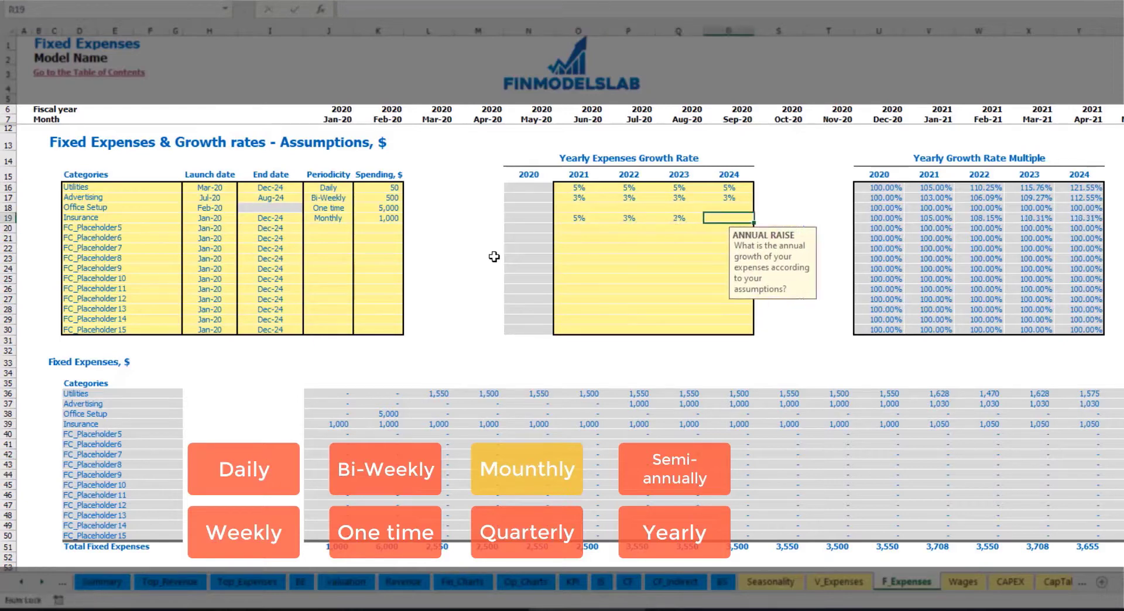
text(1%)
key(Return)
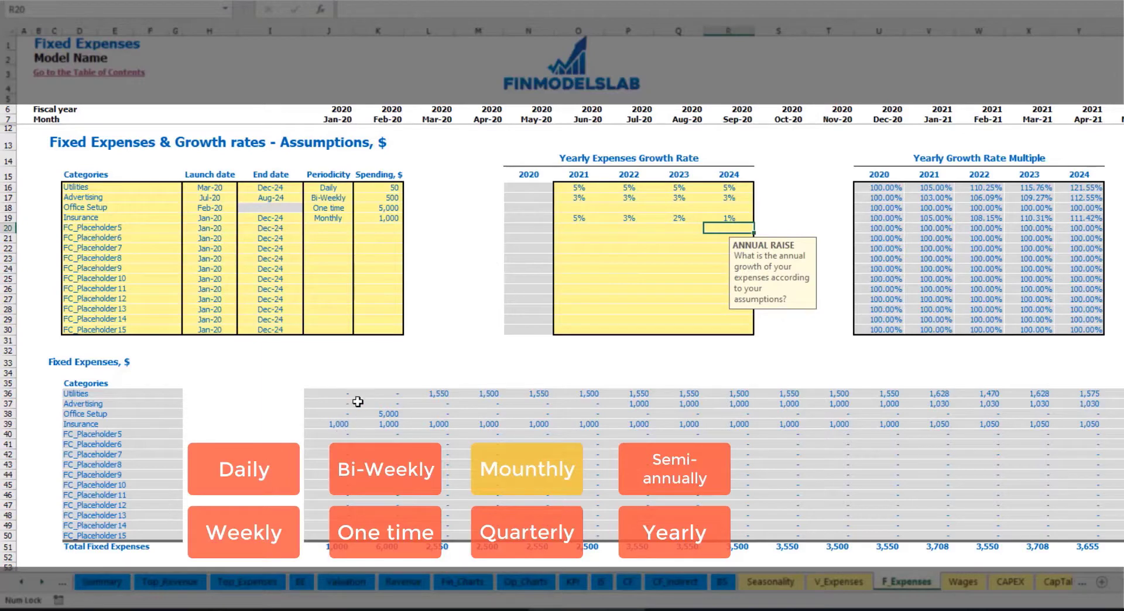
Step: Check the calculated monthly Insurance expenses across 2020 and from Jan-21 onward
drag(336, 426, 893, 431)
click(913, 426)
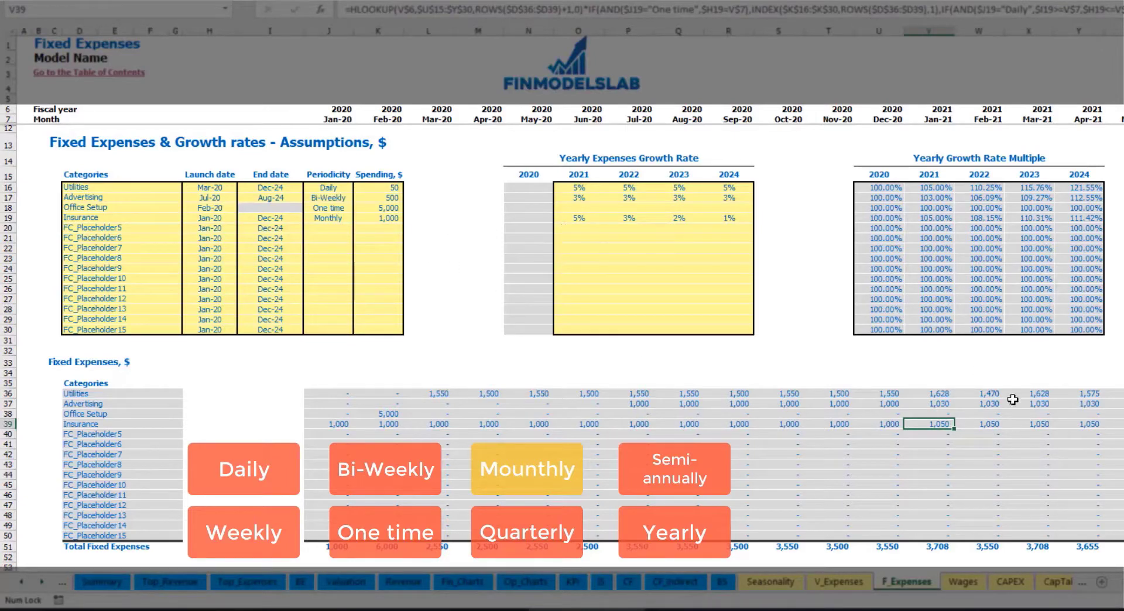
scroll(562, 287, right, 3)
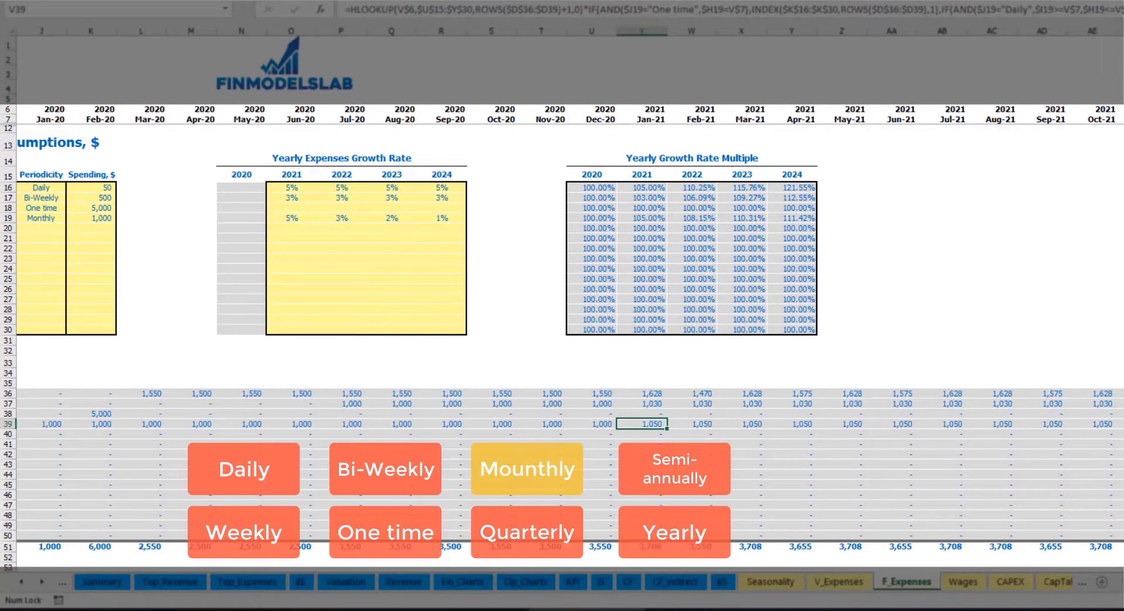
click(1123, 31)
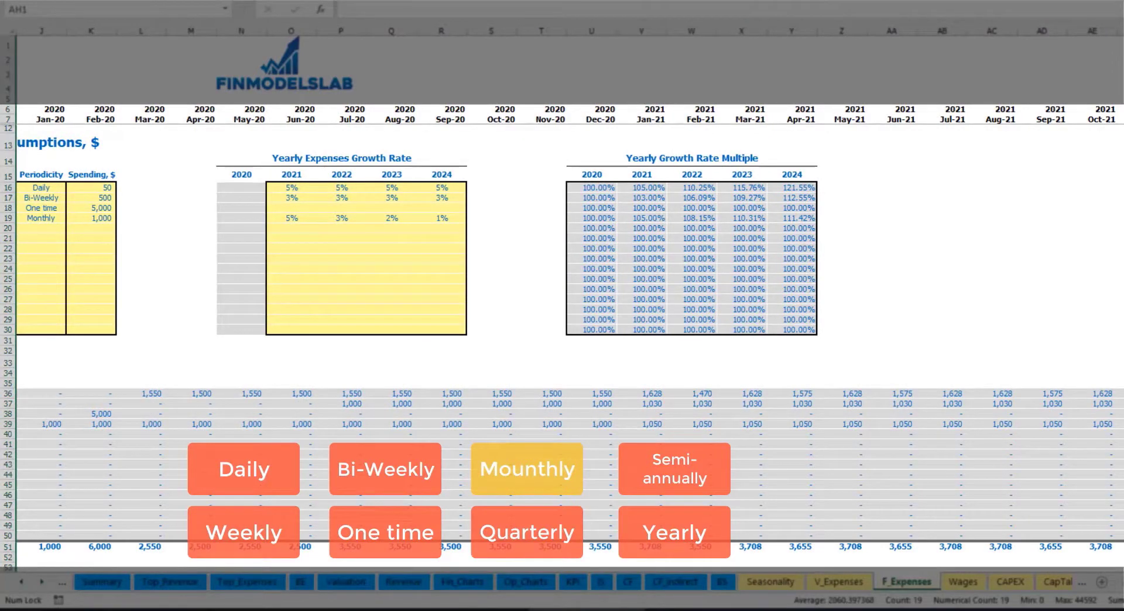
click(1123, 424)
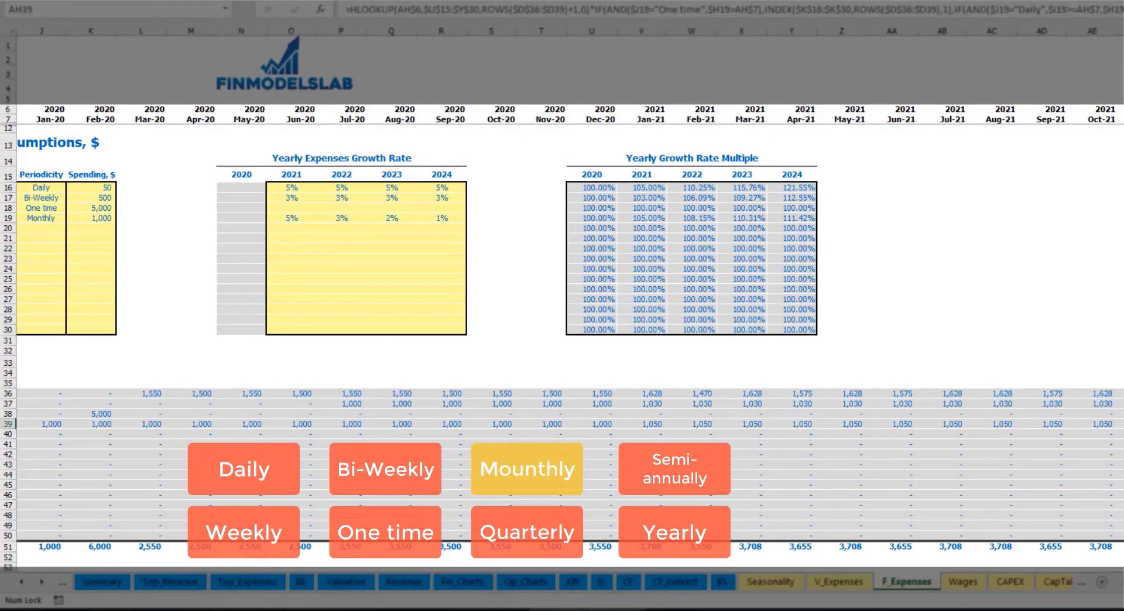
scroll(757, 446, left, 5)
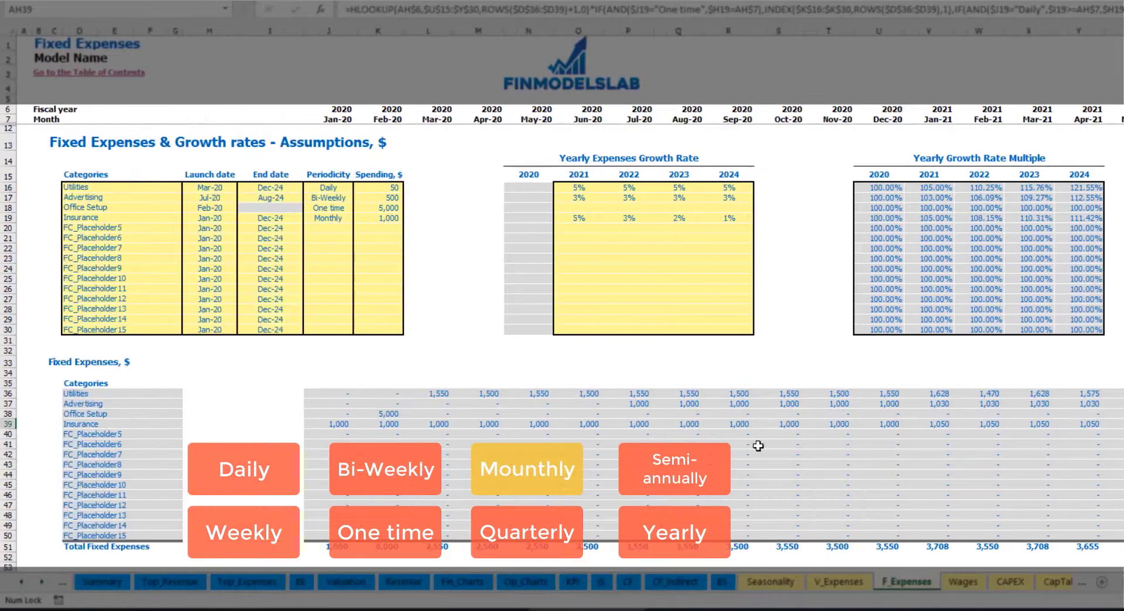
Step: Switch the Insurance periodicity to Quarterly and check its calculated expenses for Apr-20 and Jul-20
click(334, 218)
click(356, 219)
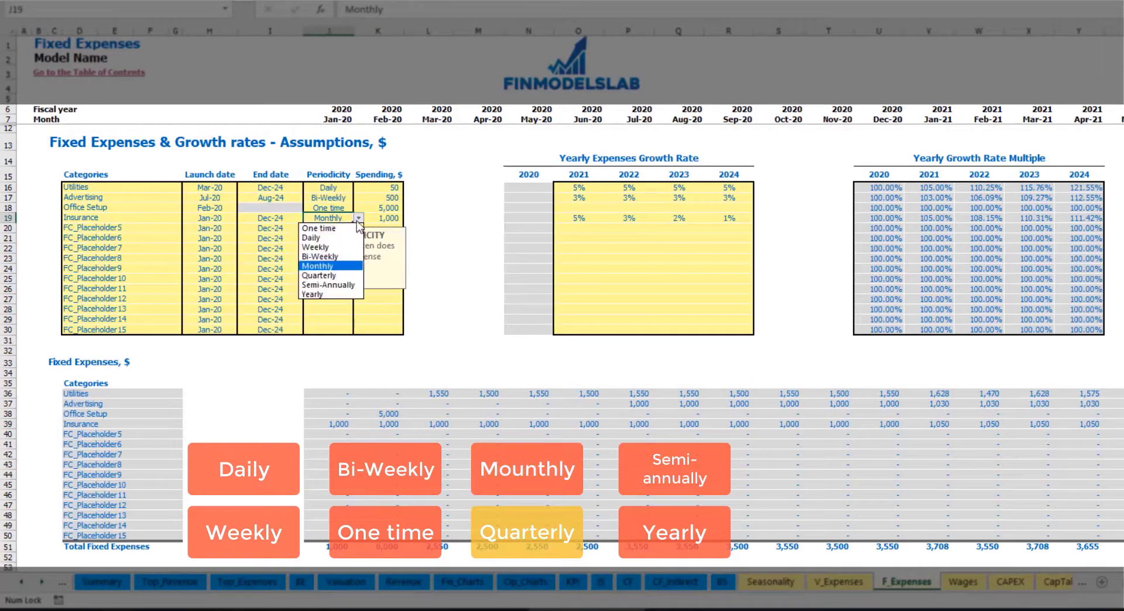
click(326, 262)
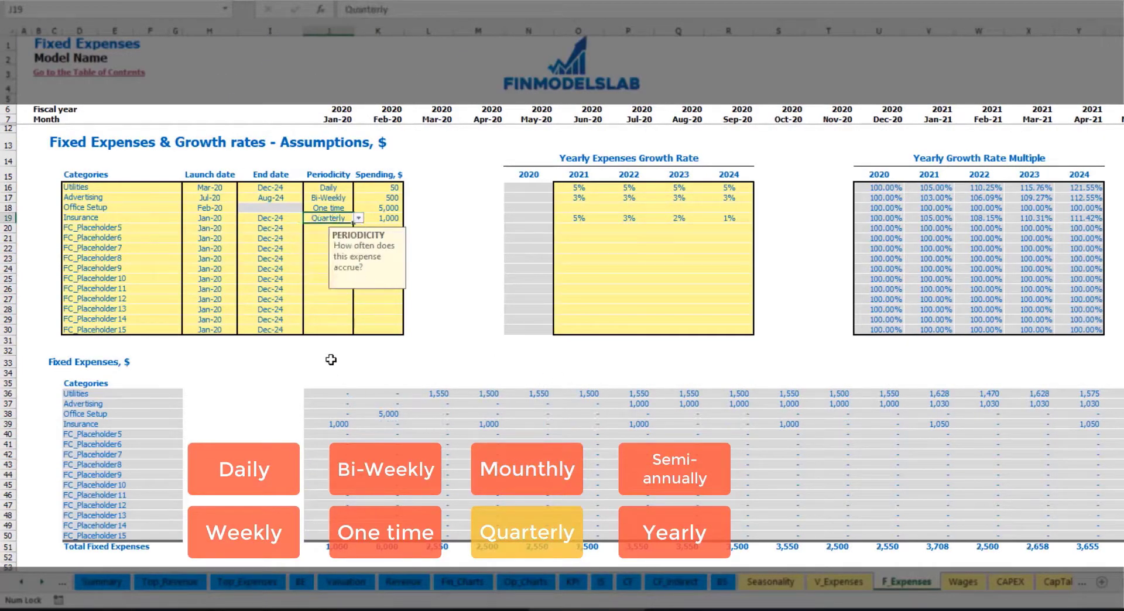
click(326, 425)
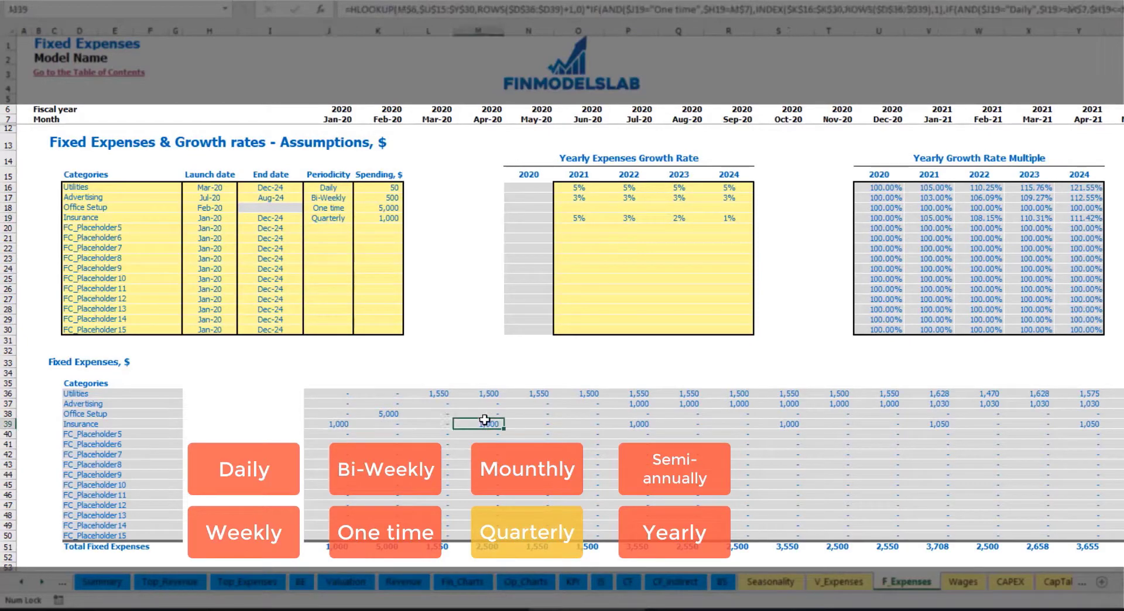
click(630, 424)
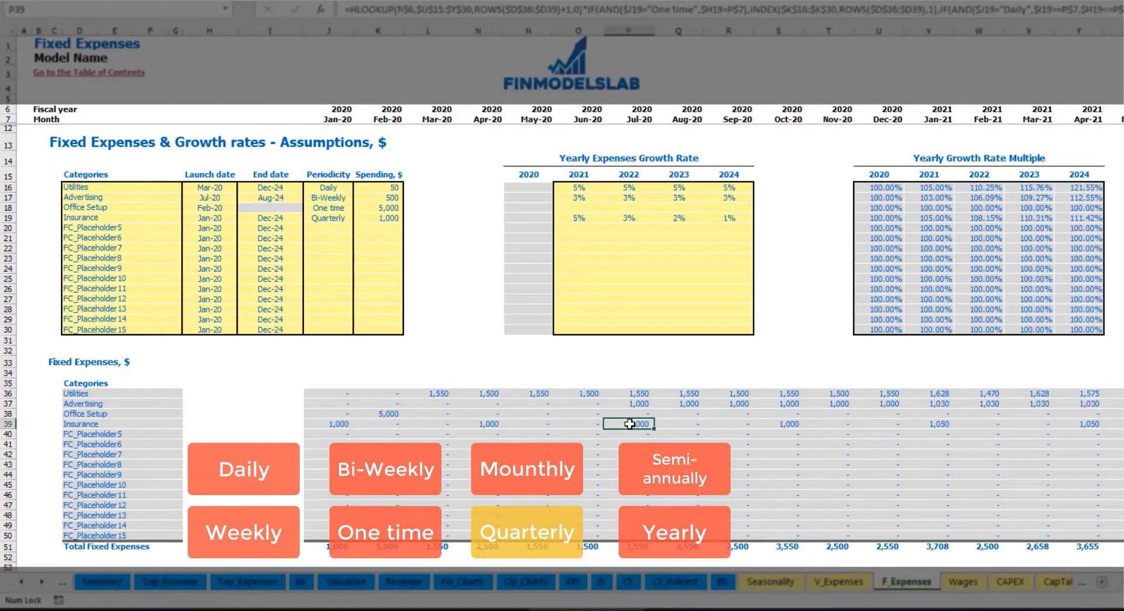
Step: Set the Insurance launch date to Feb-20 and check the calculated expenses for Feb-20, May-20 and Aug-20
click(227, 216)
click(242, 217)
click(208, 236)
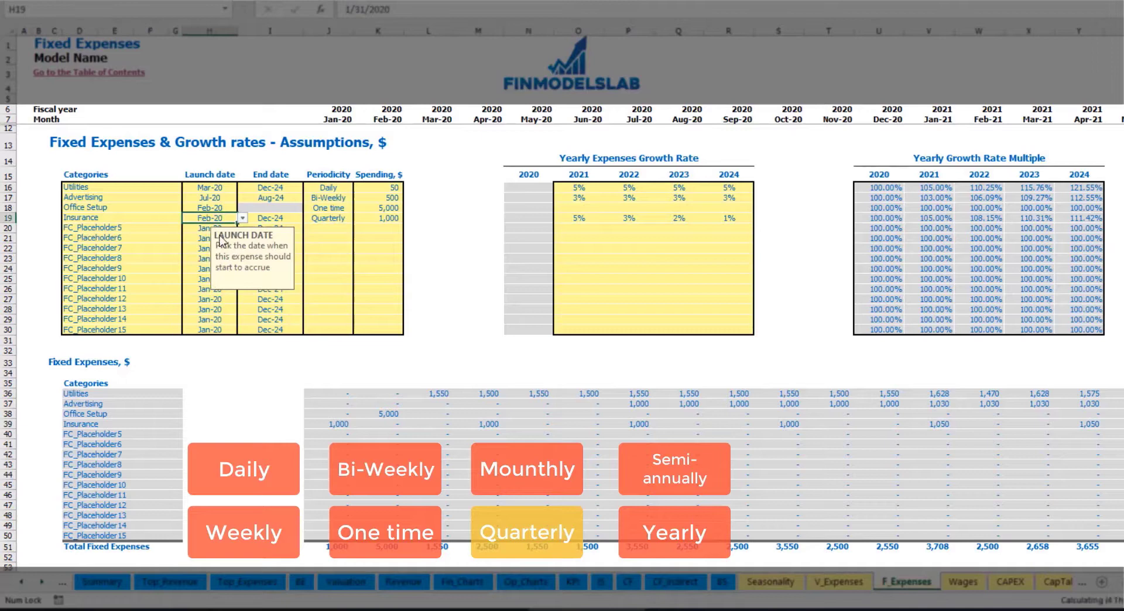
click(398, 420)
click(539, 421)
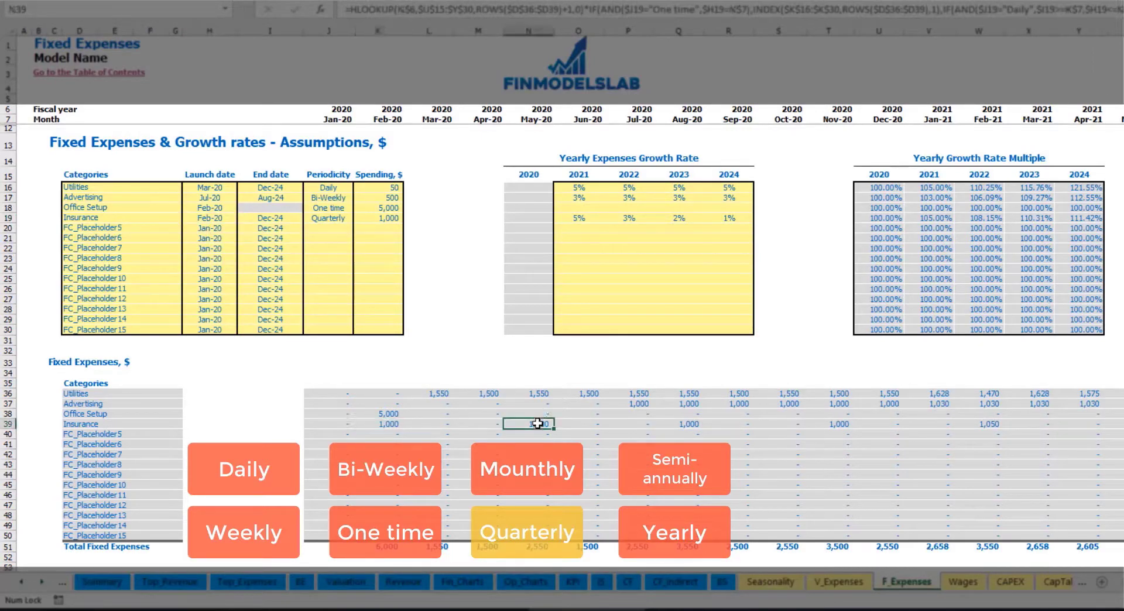
click(688, 423)
click(377, 425)
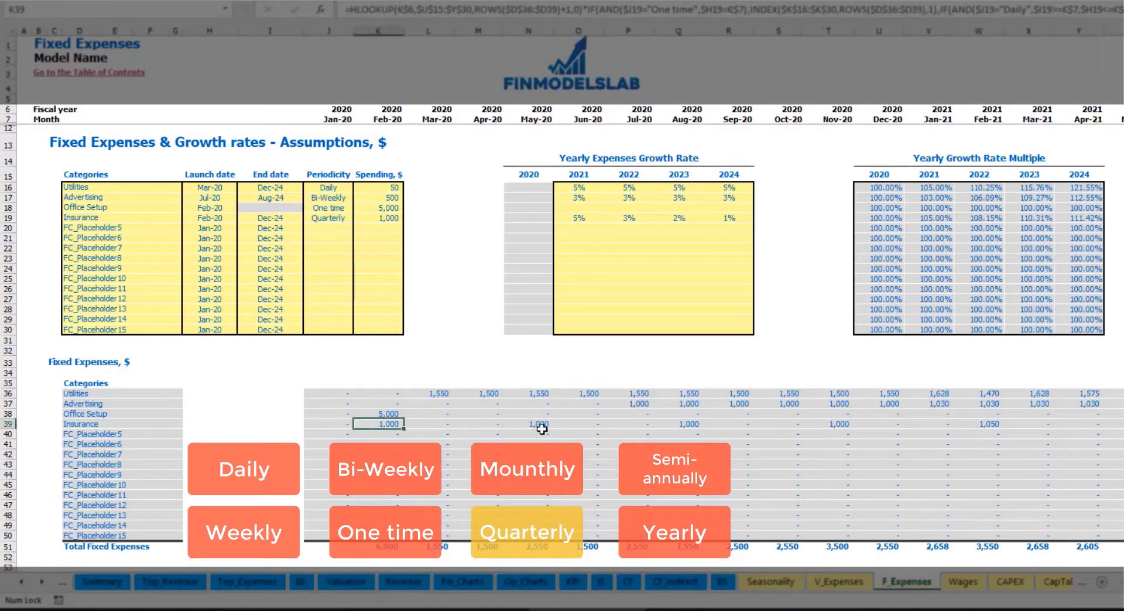
click(543, 426)
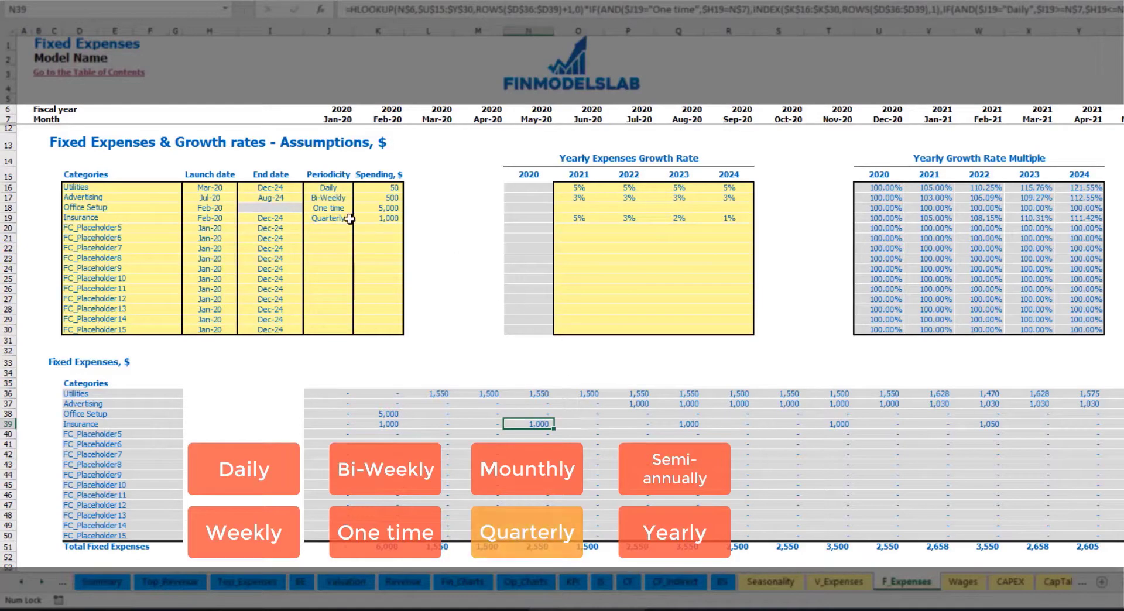
Step: Switch the Insurance periodicity to Semi-Annually and check its calculated expenses from Feb-20 to Feb-21
click(331, 218)
click(359, 219)
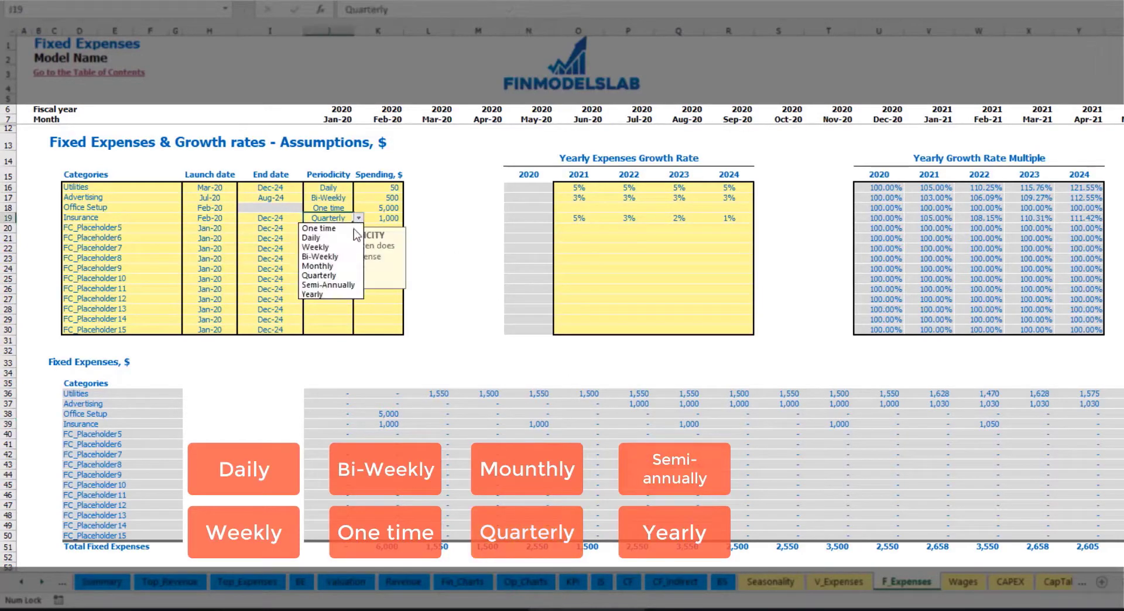
click(345, 286)
drag(379, 424, 938, 425)
key(ctrl+c)
key(ctrl+v)
click(979, 434)
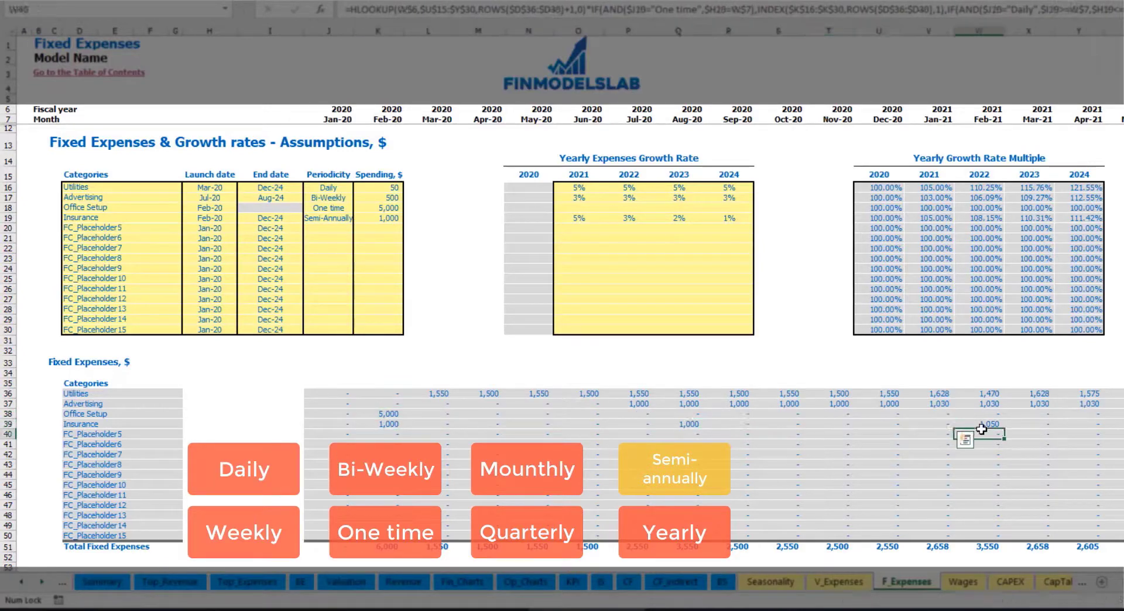
Step: Set the Insurance periodicity to Yearly and check its calculated expenses from Feb-20 through Feb-21 and beyond
click(341, 218)
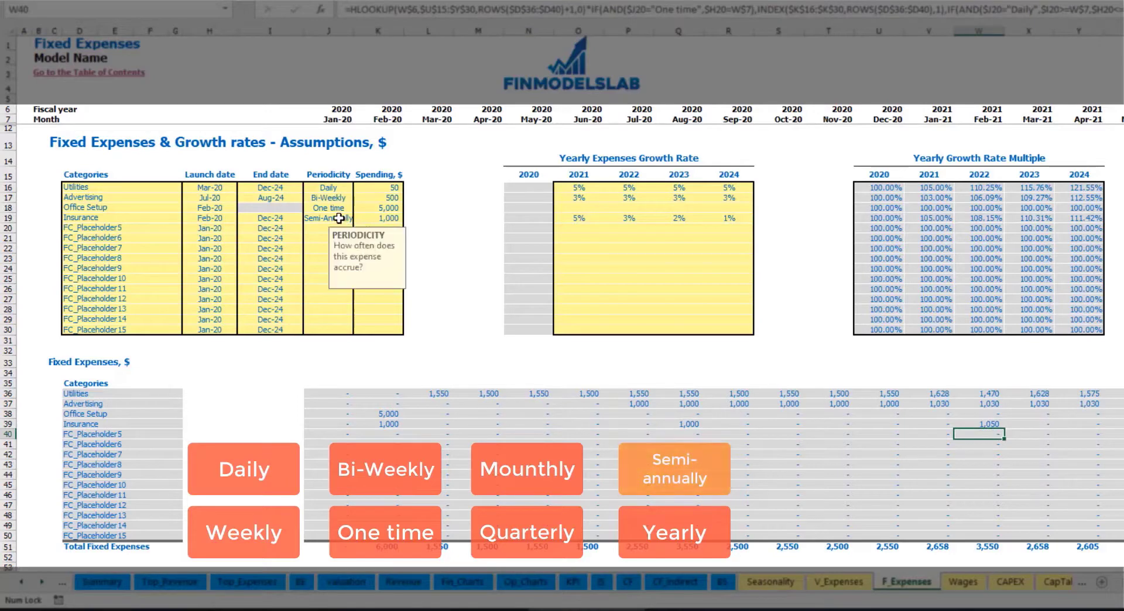
click(358, 217)
click(321, 295)
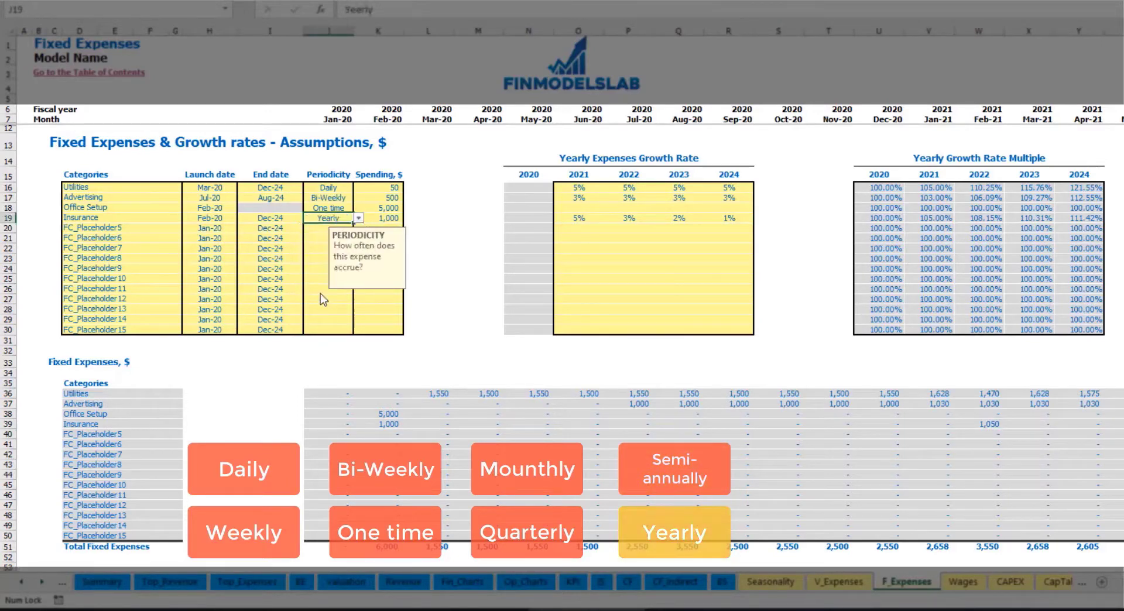
click(380, 426)
drag(403, 428, 951, 432)
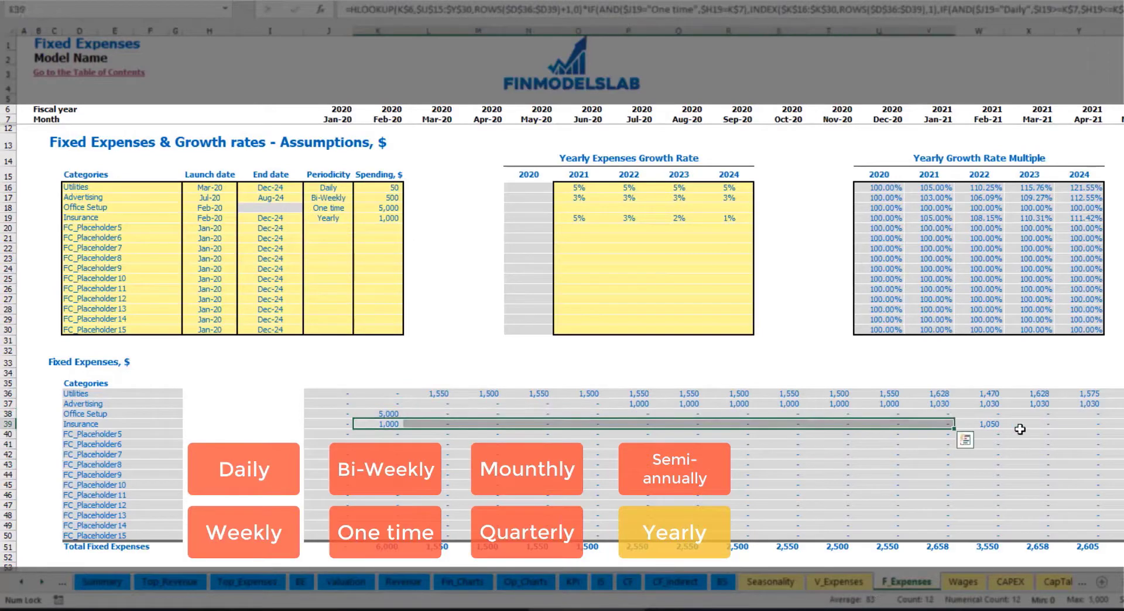
click(998, 426)
key(ctrl+shift+Right)
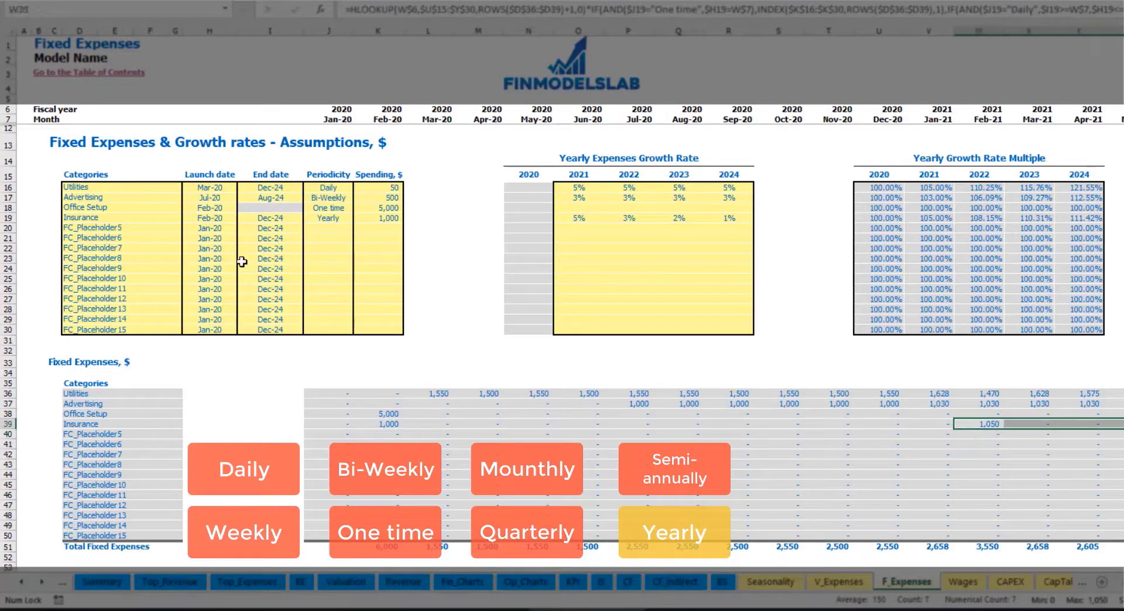
Step: Review the Insurance launch and end dates and the calculated monthly expenses of all fixed expense categories
click(217, 217)
click(269, 218)
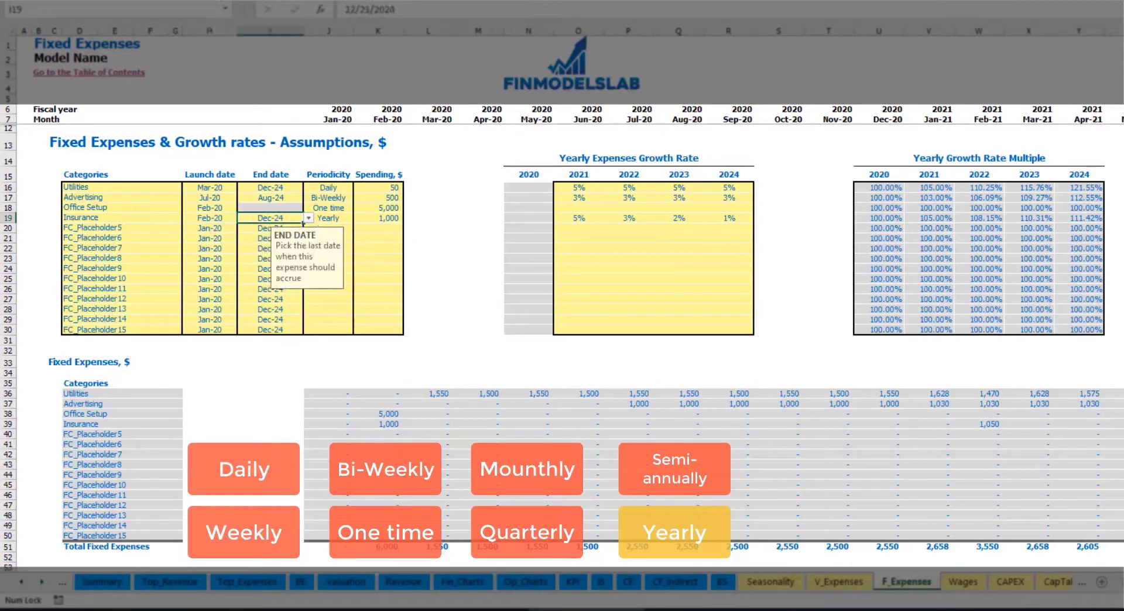
click(769, 335)
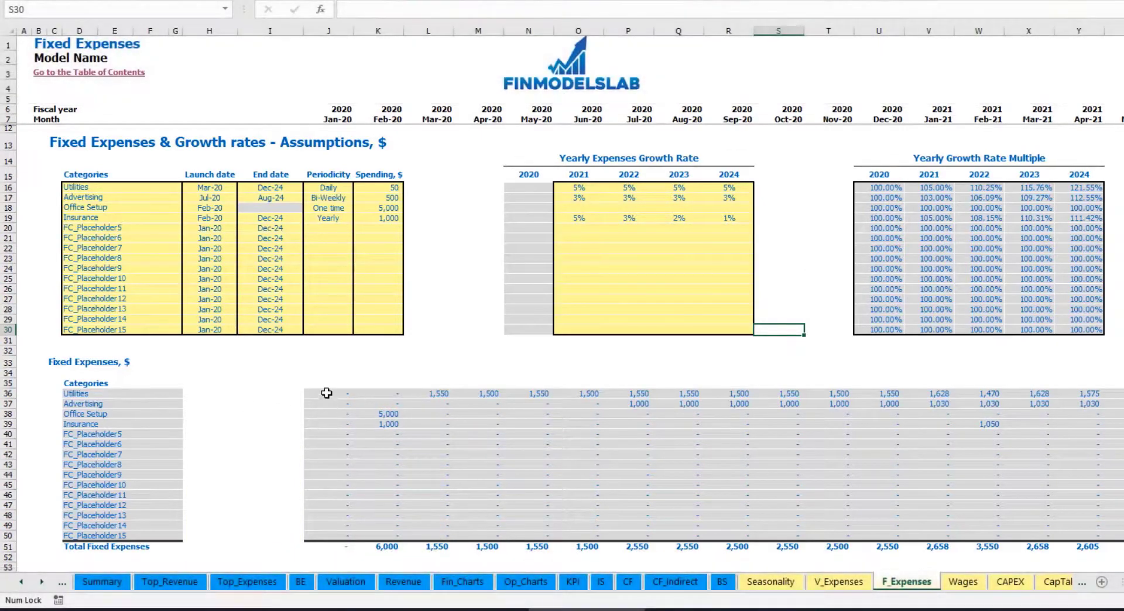
drag(326, 394, 1030, 534)
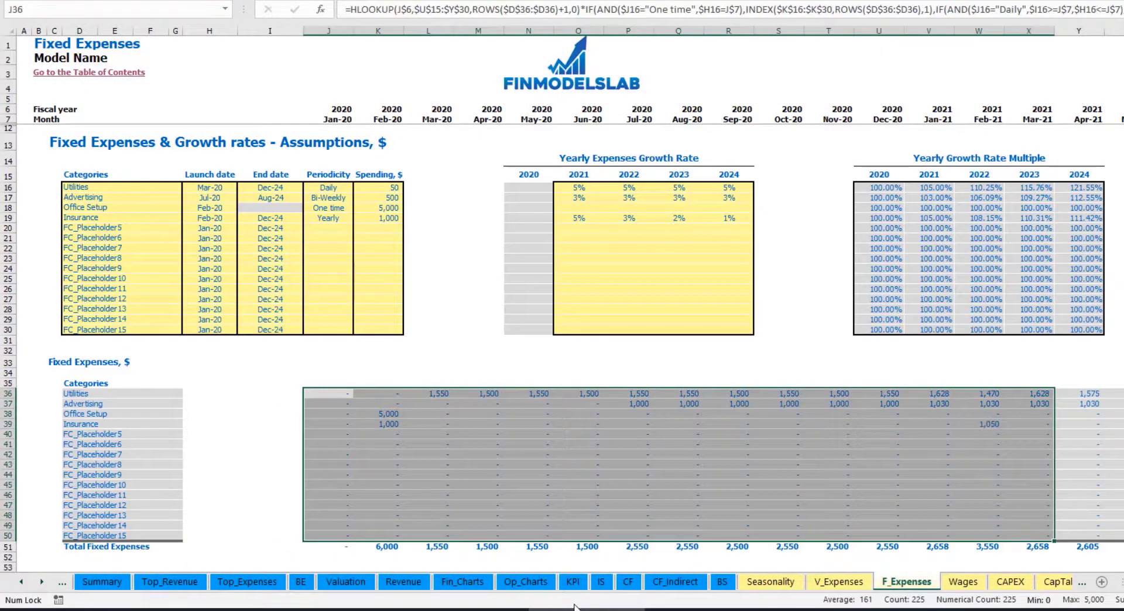
Step: Expand the Total Fixed Expenses group on the IS sheet and examine the individual fixed expense lines
click(599, 582)
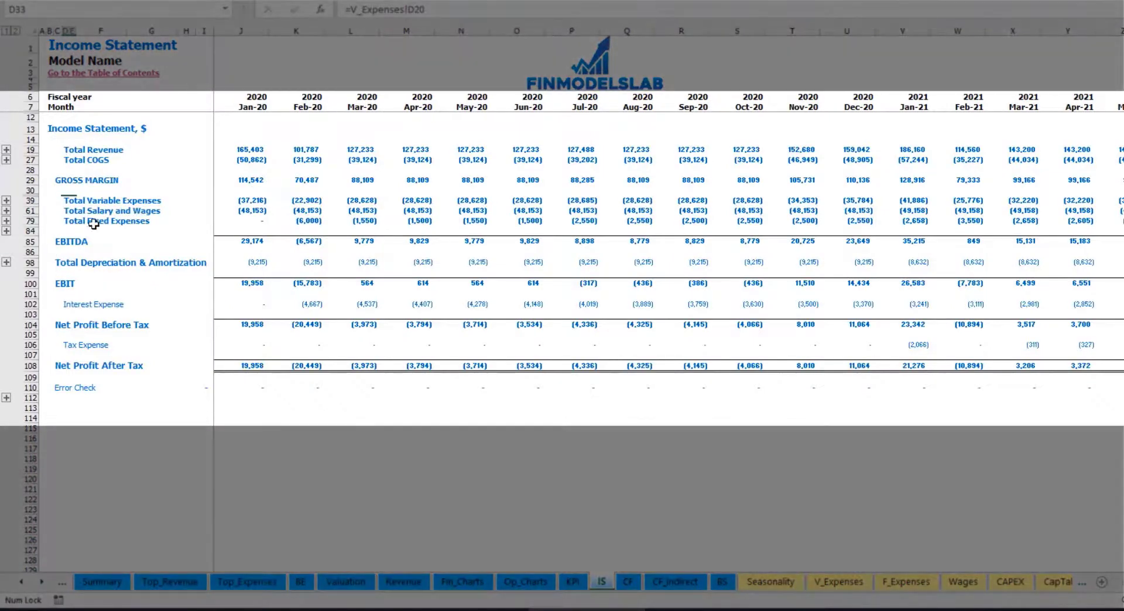
click(64, 221)
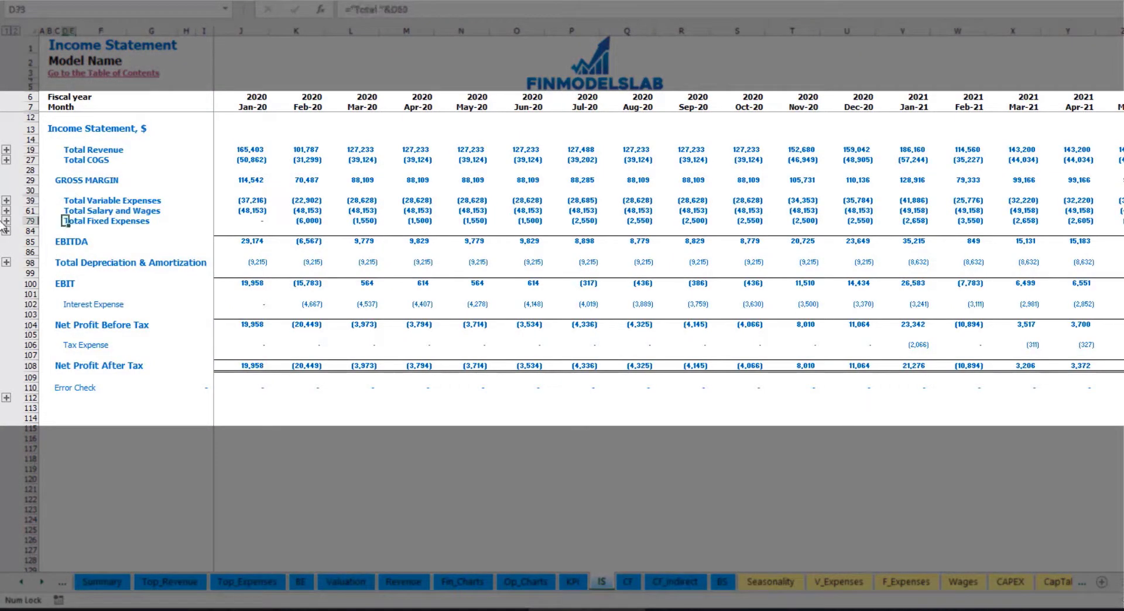
click(6, 221)
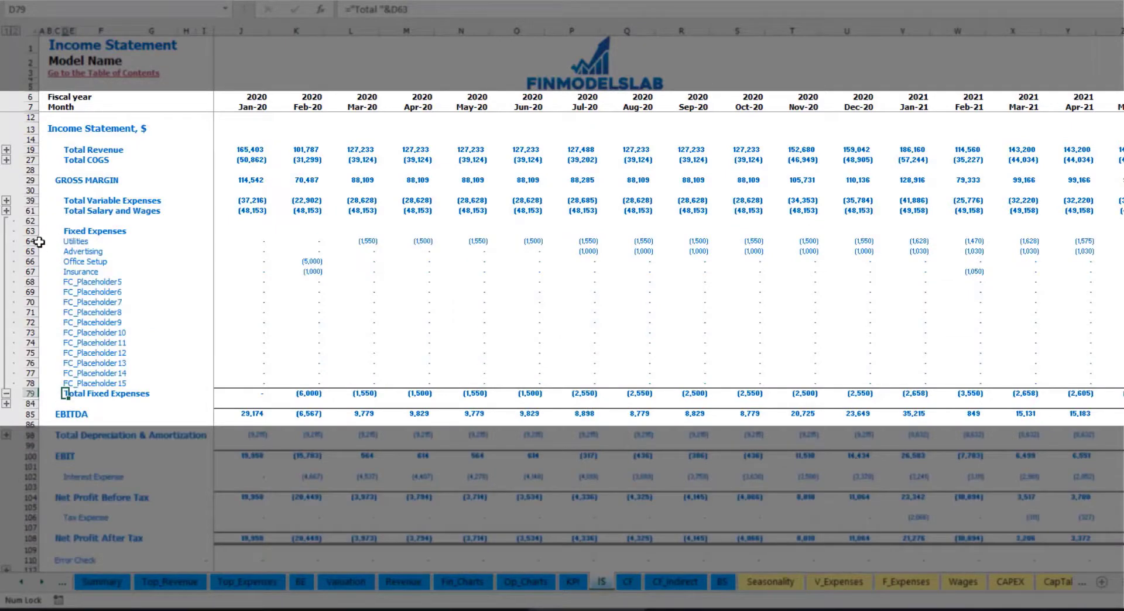
drag(35, 241, 74, 383)
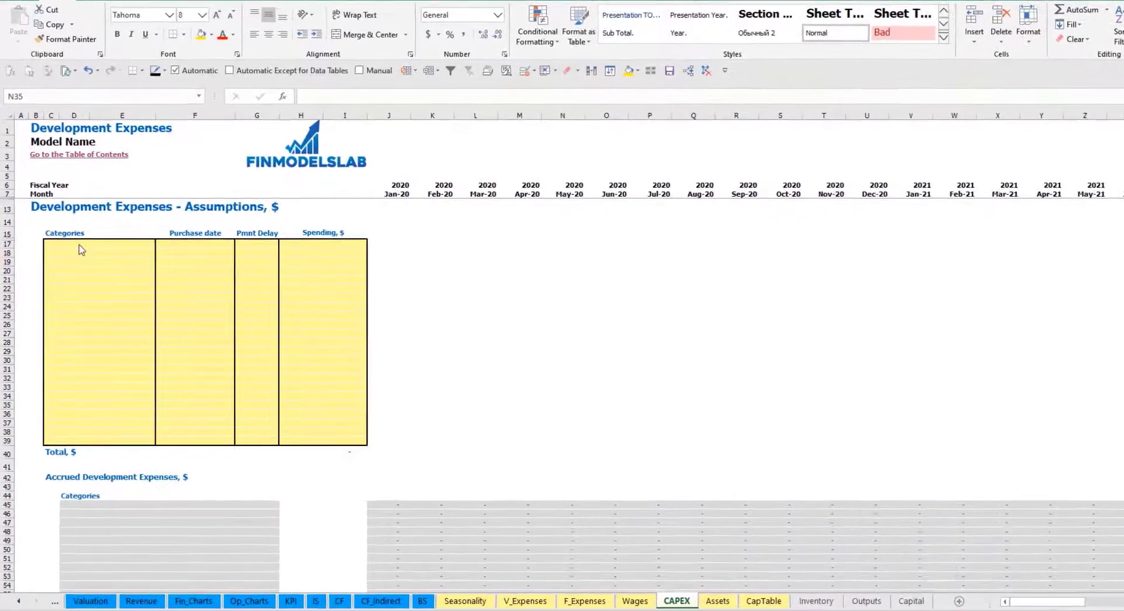
Step: Add Kitchen and Other dev exp as the first two categories in the Development Expenses assumptions
click(84, 244)
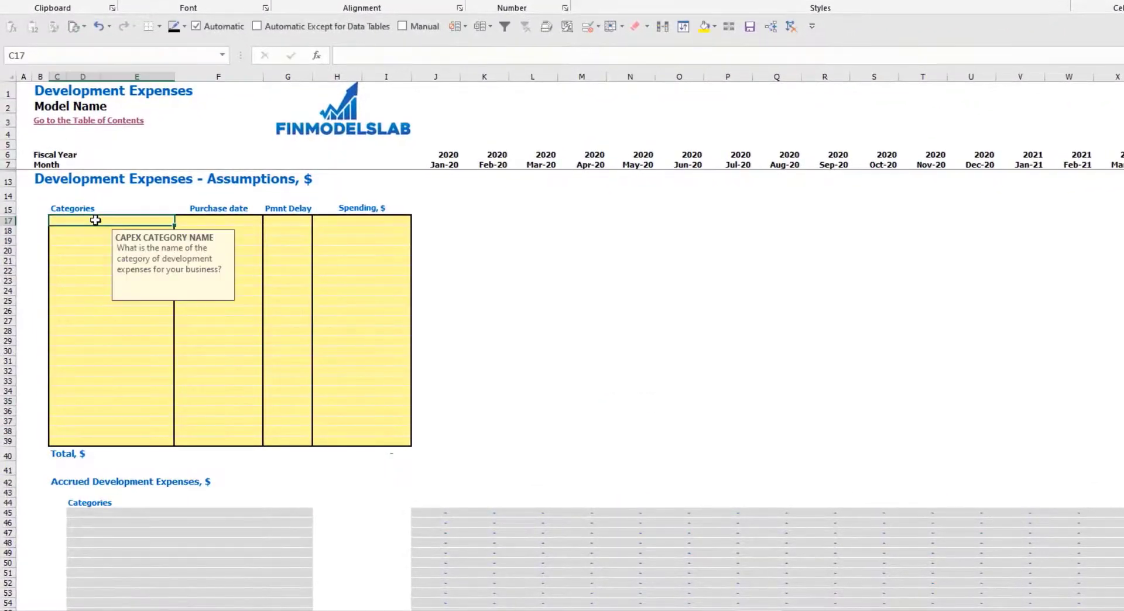
text(Kitchen)
key(Return)
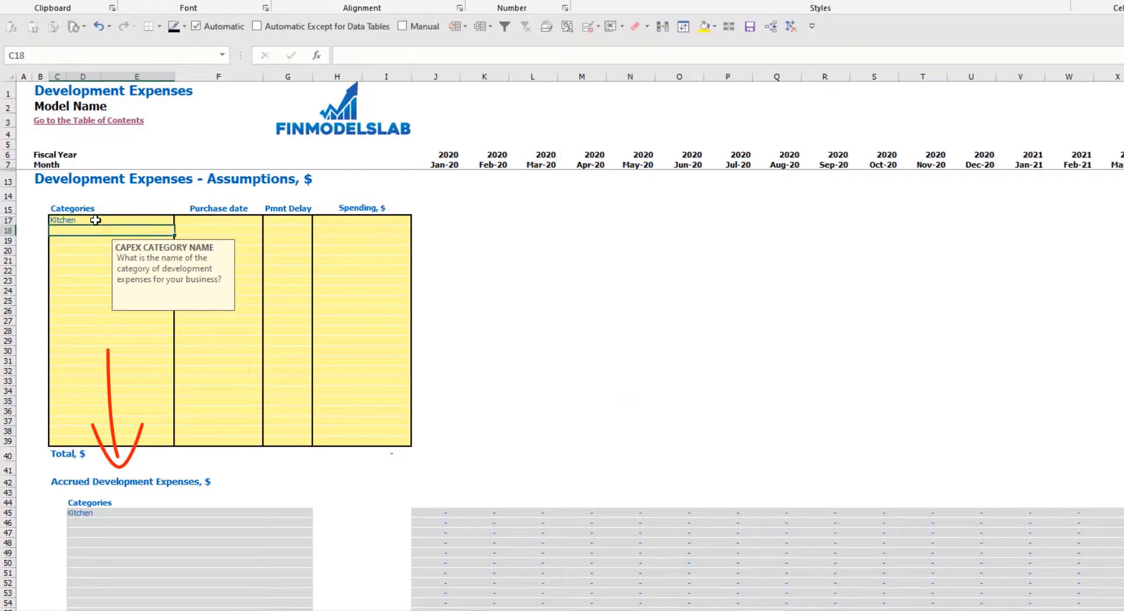
text(Other dev exp)
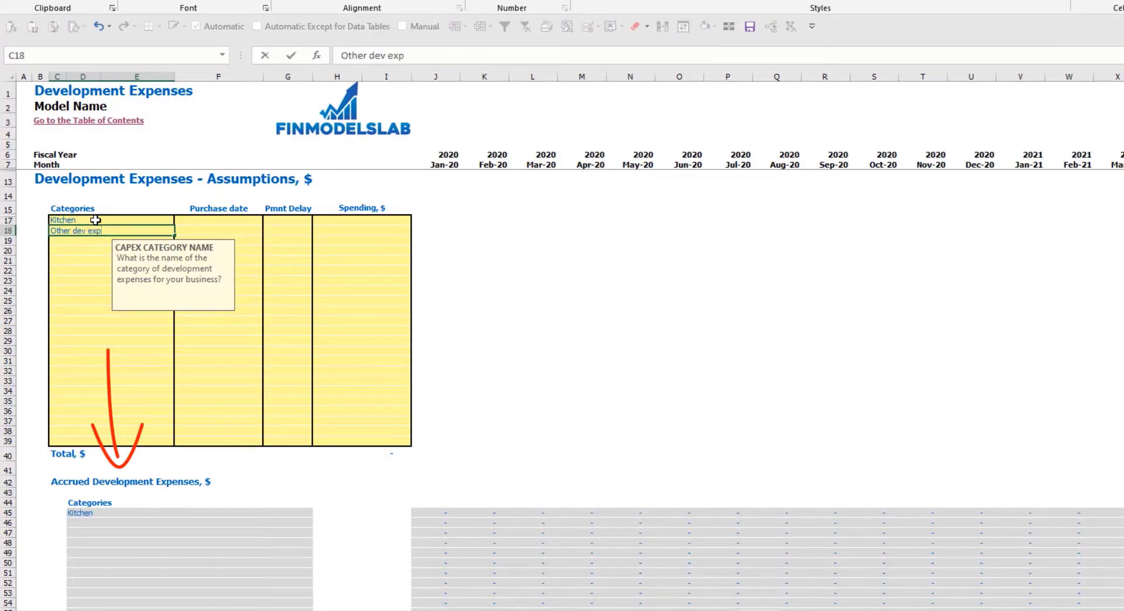
key(Return)
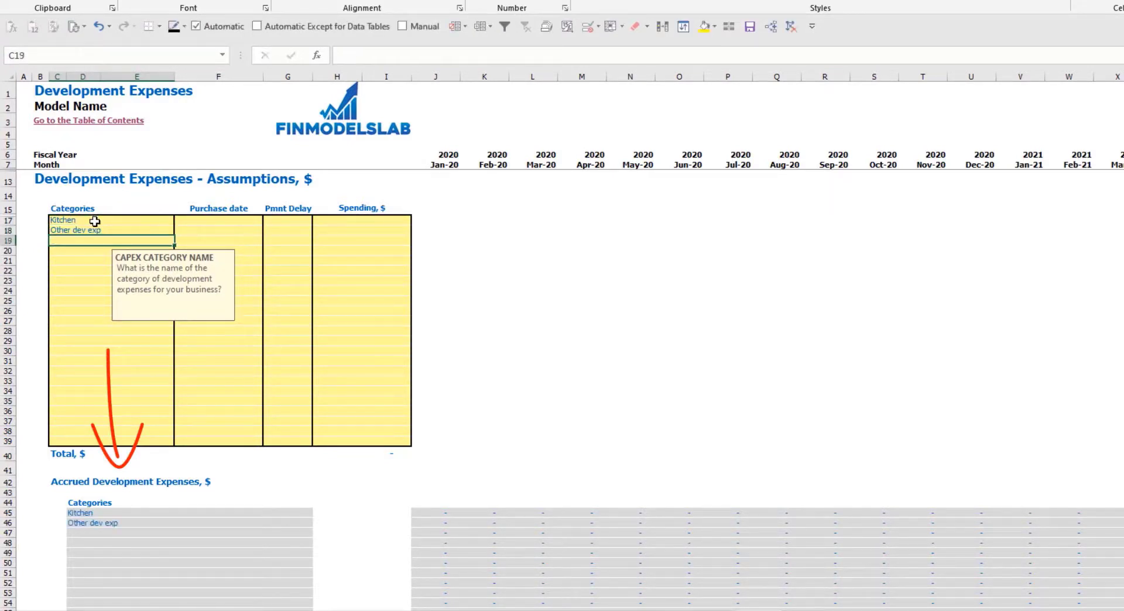
Step: Set the purchase dates to Feb-20 for Kitchen and Mar-20 for Other dev exp
click(229, 221)
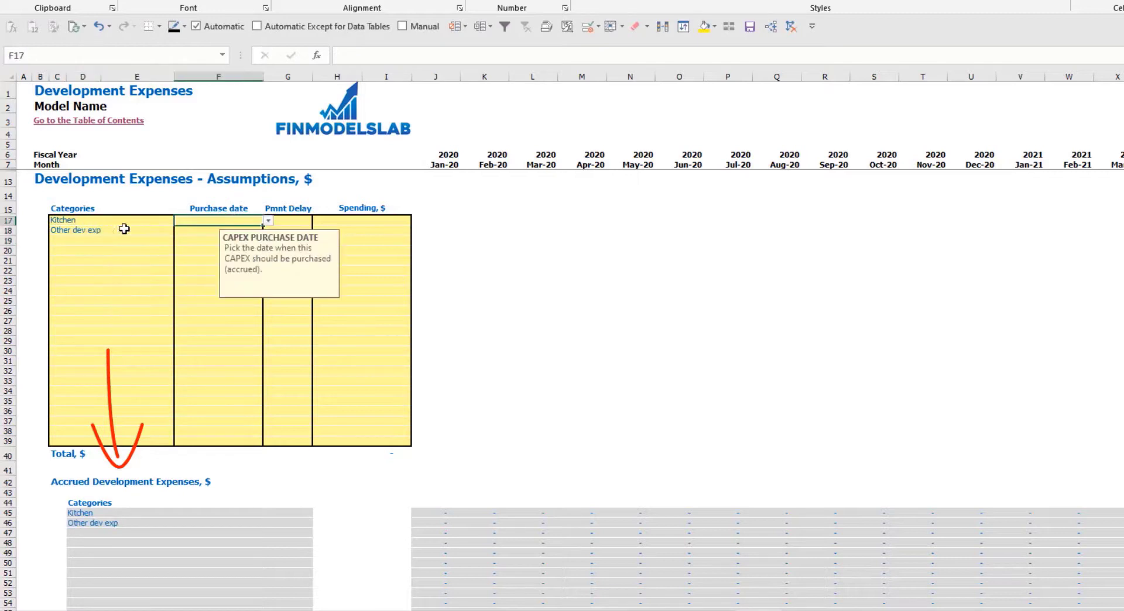
click(267, 221)
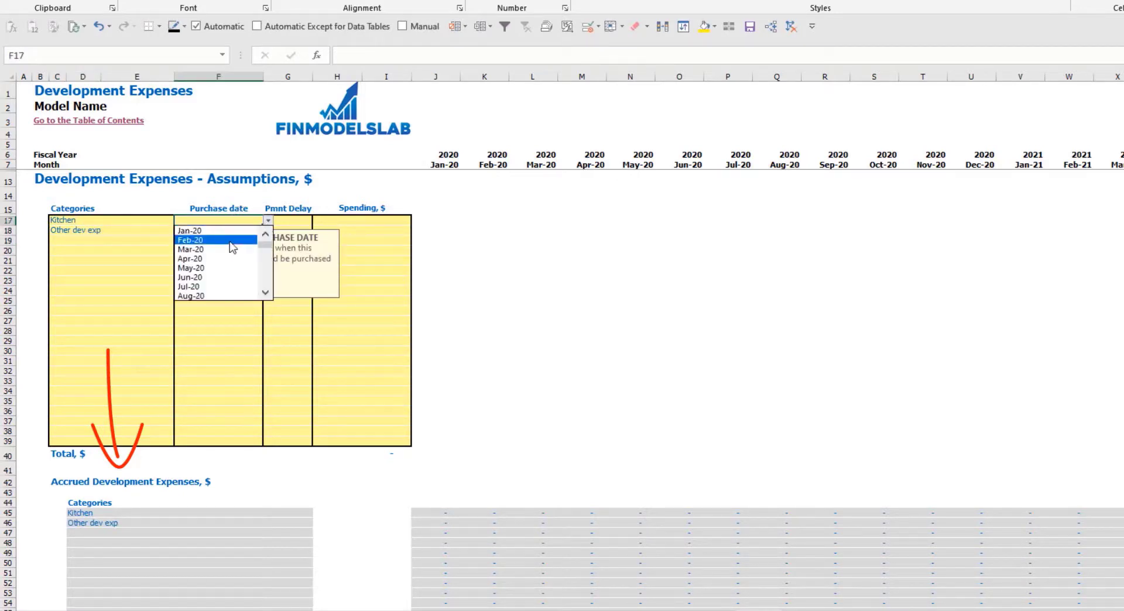
click(231, 240)
click(216, 230)
click(268, 231)
click(233, 259)
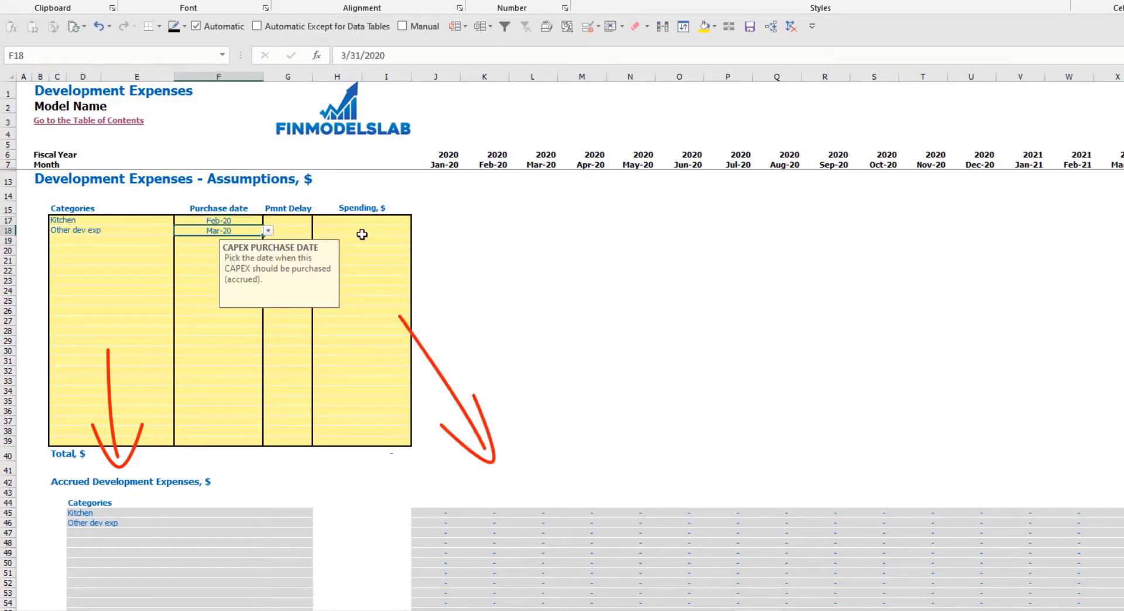
Step: Enter spending of 50,000 for Kitchen and 10,000 for Other dev exp
click(367, 223)
text(50)
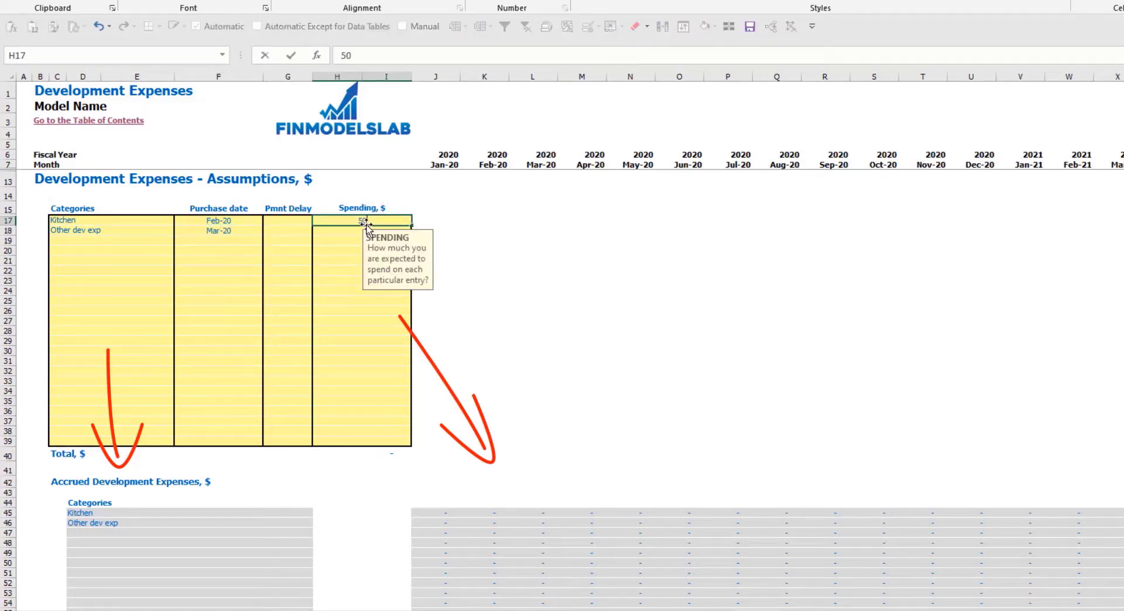
text(,000)
key(Return)
text(10)
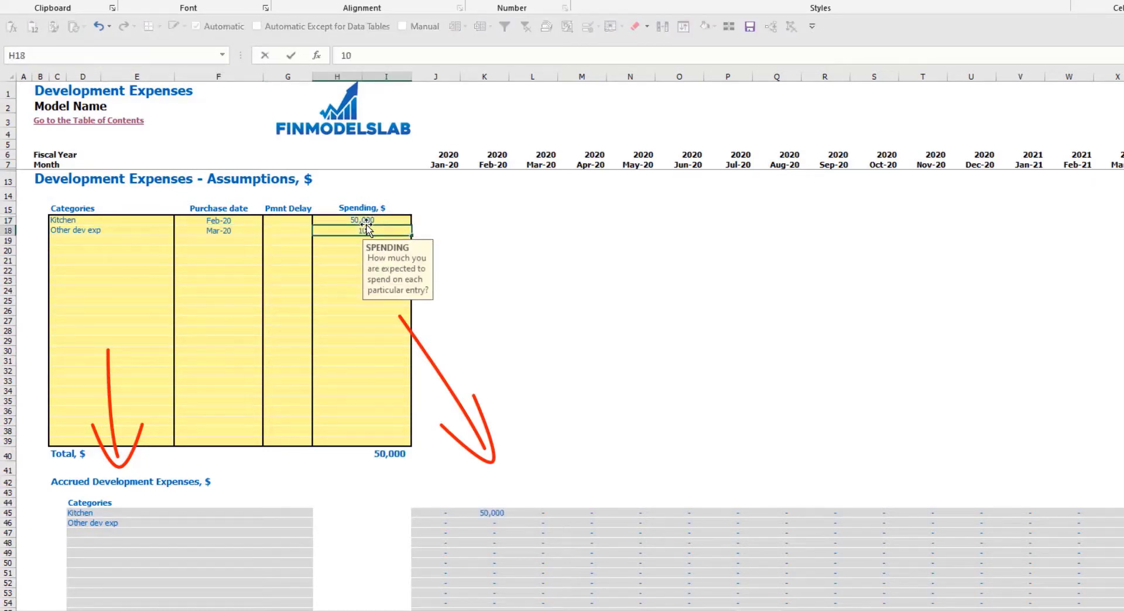
text(,000)
key(Return)
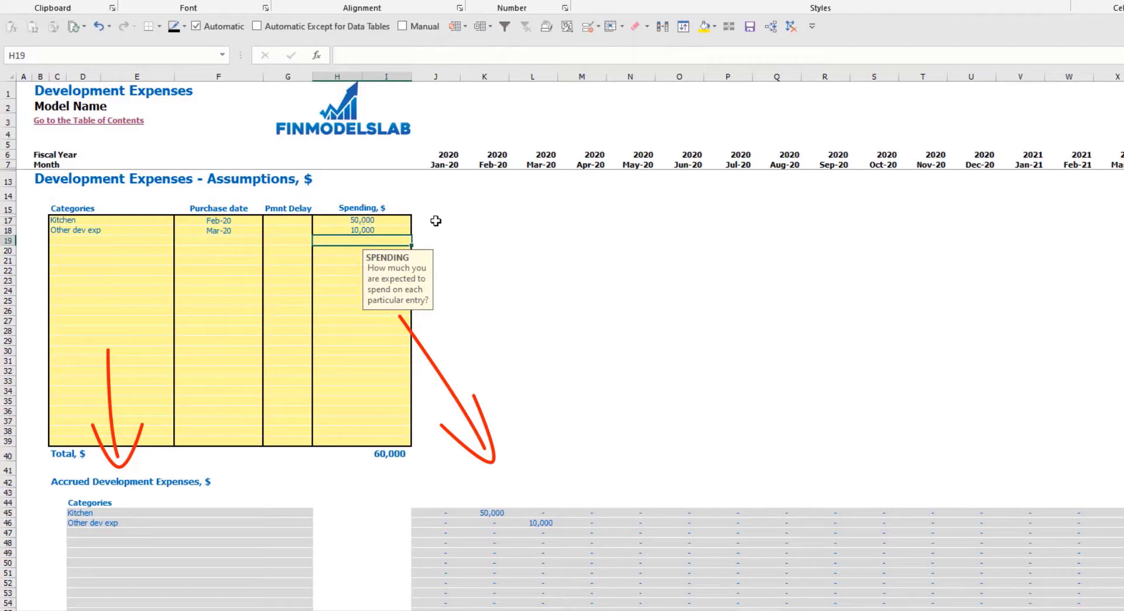
Step: Set the Kitchen payment delay to 2M and check its payment month in the Paid Development Expenses table
click(290, 225)
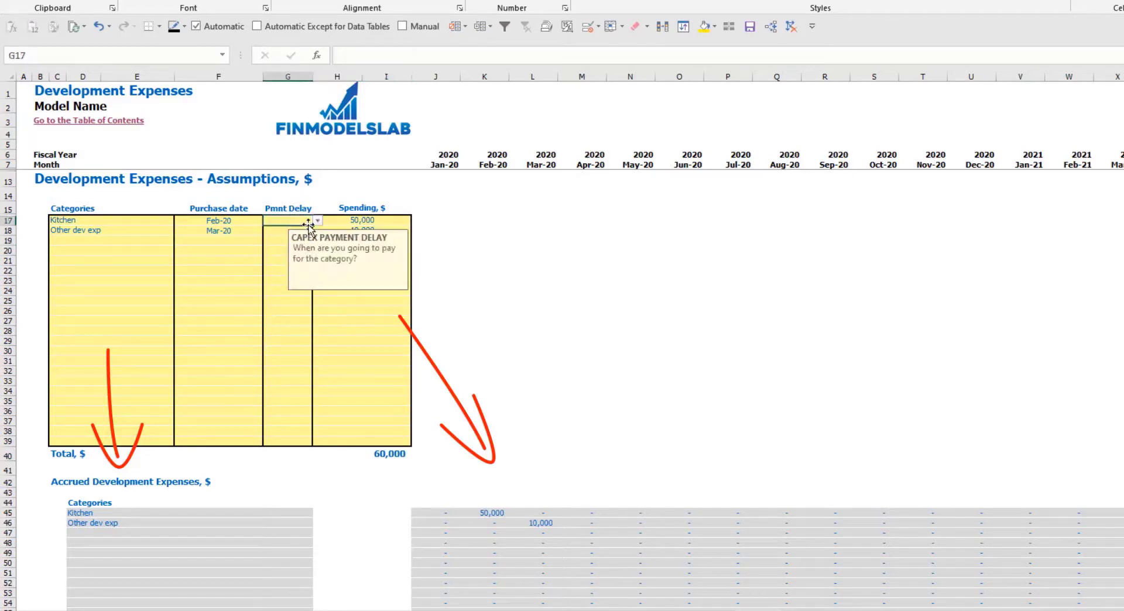
click(317, 220)
click(299, 249)
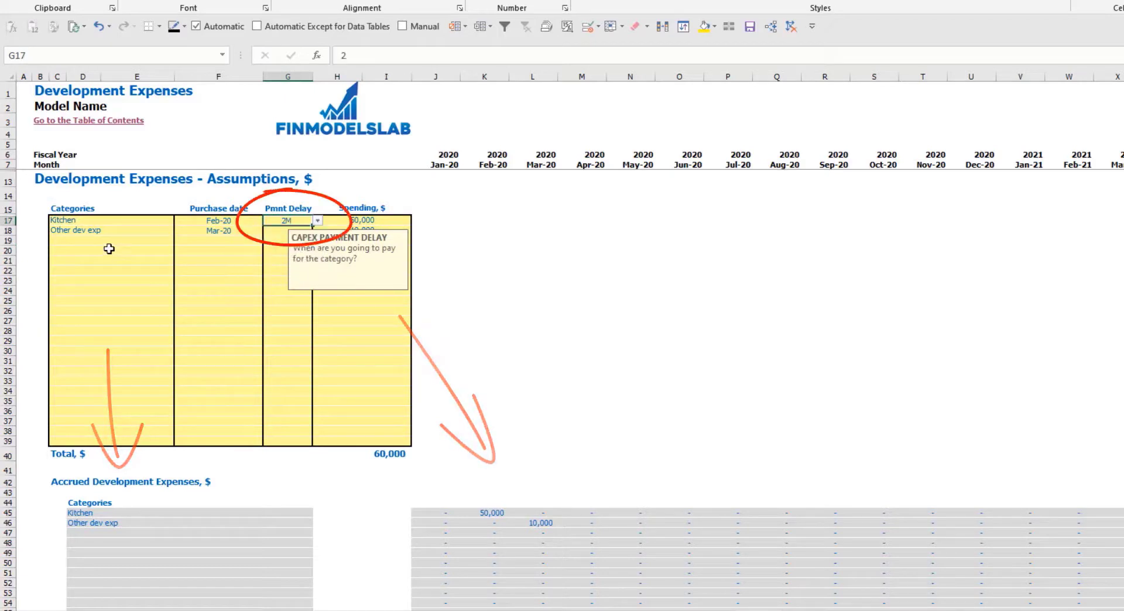
scroll(445, 335, down, 10)
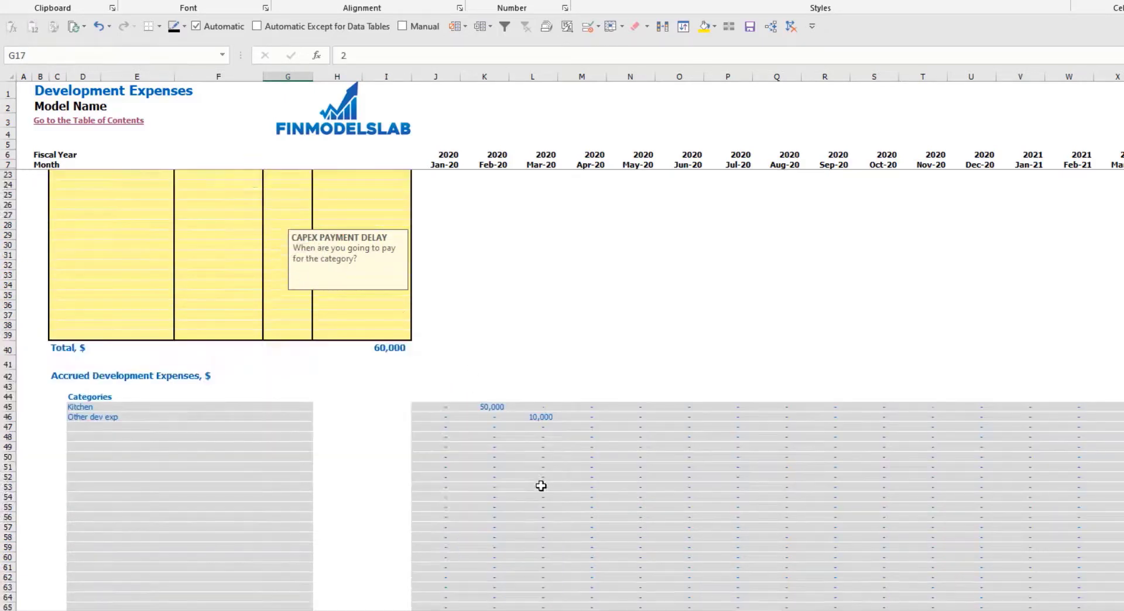
click(582, 488)
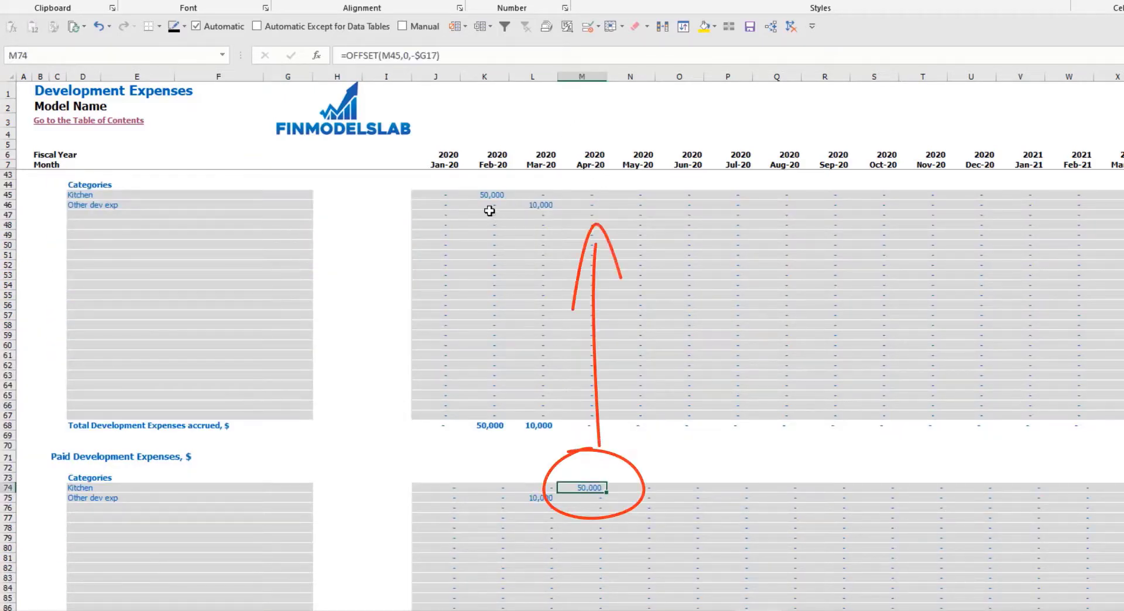
Step: Set the Other dev exp payment delay to 3M and check its payment month in the Paid Development Expenses table
scroll(484, 211, up, 10)
click(299, 230)
click(318, 231)
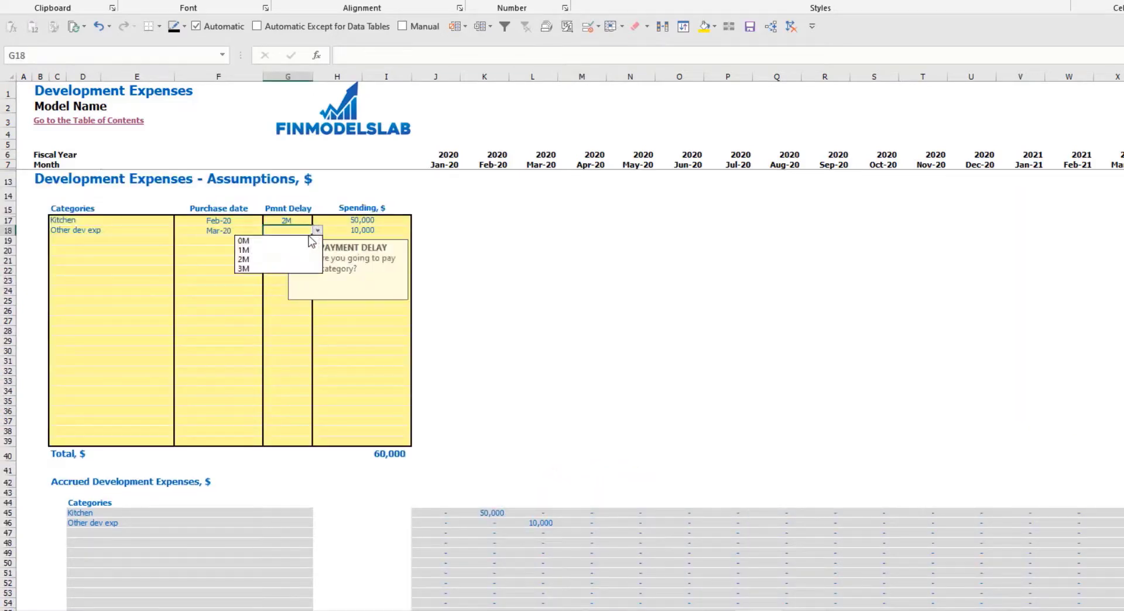
click(292, 270)
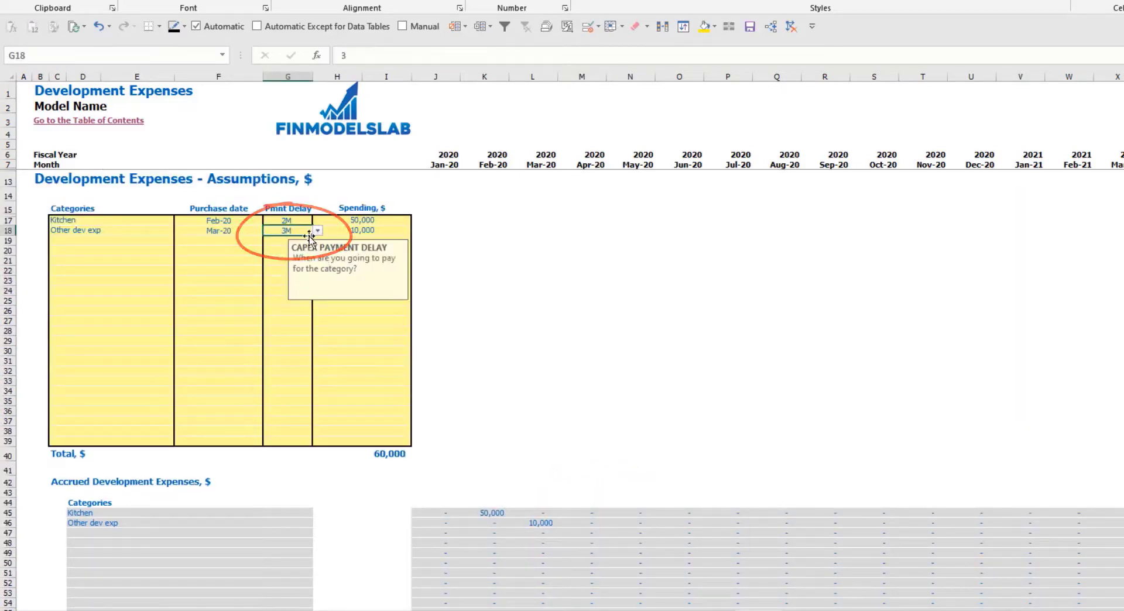
scroll(565, 366, down, 10)
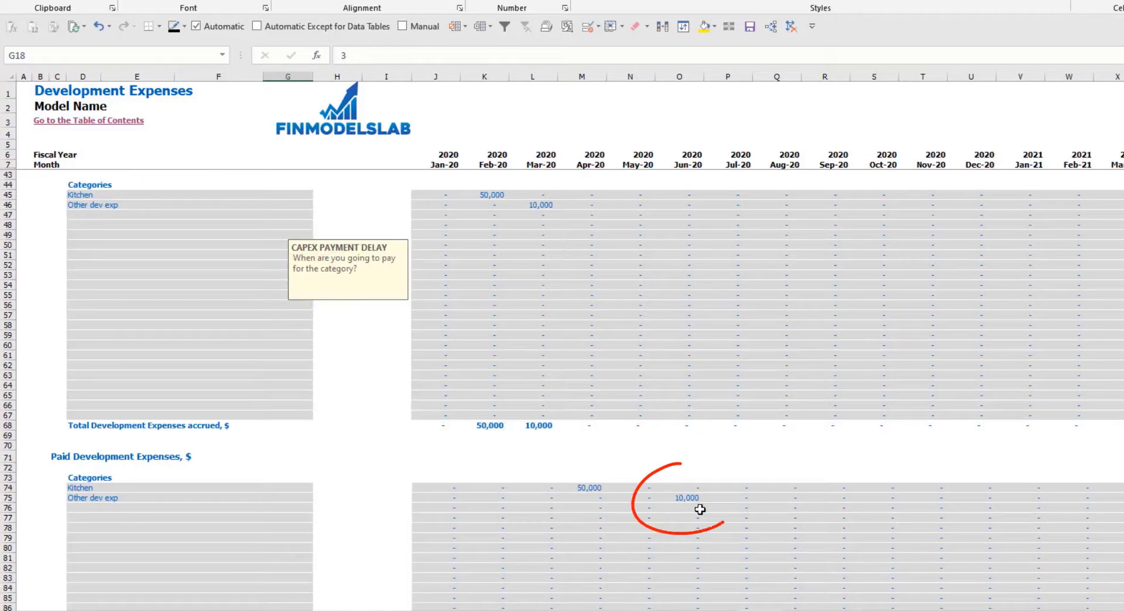
click(682, 507)
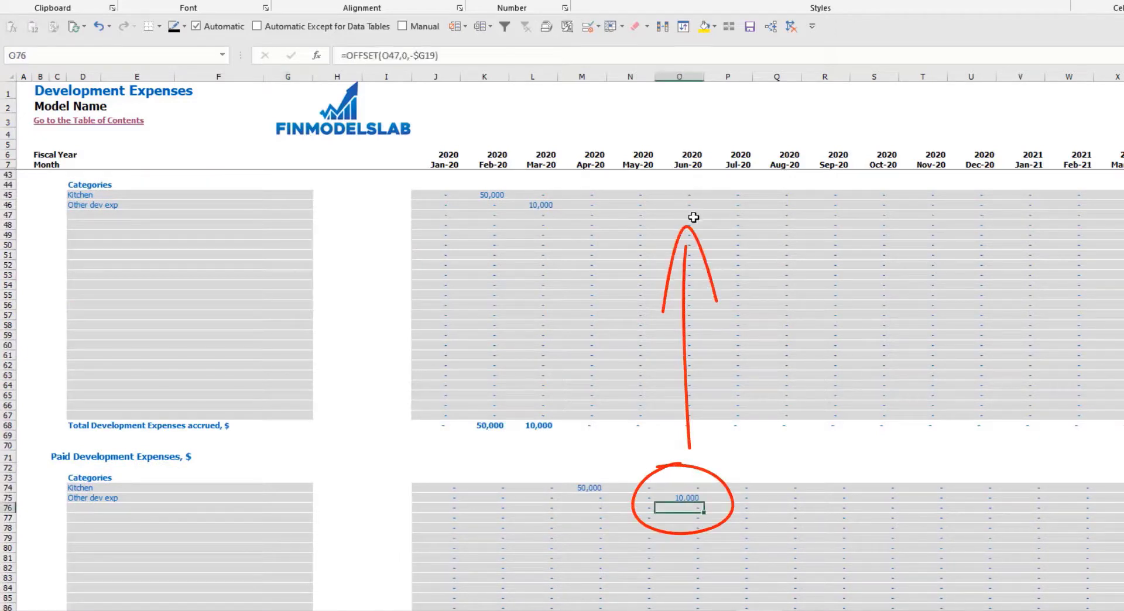
scroll(420, 346, up, 10)
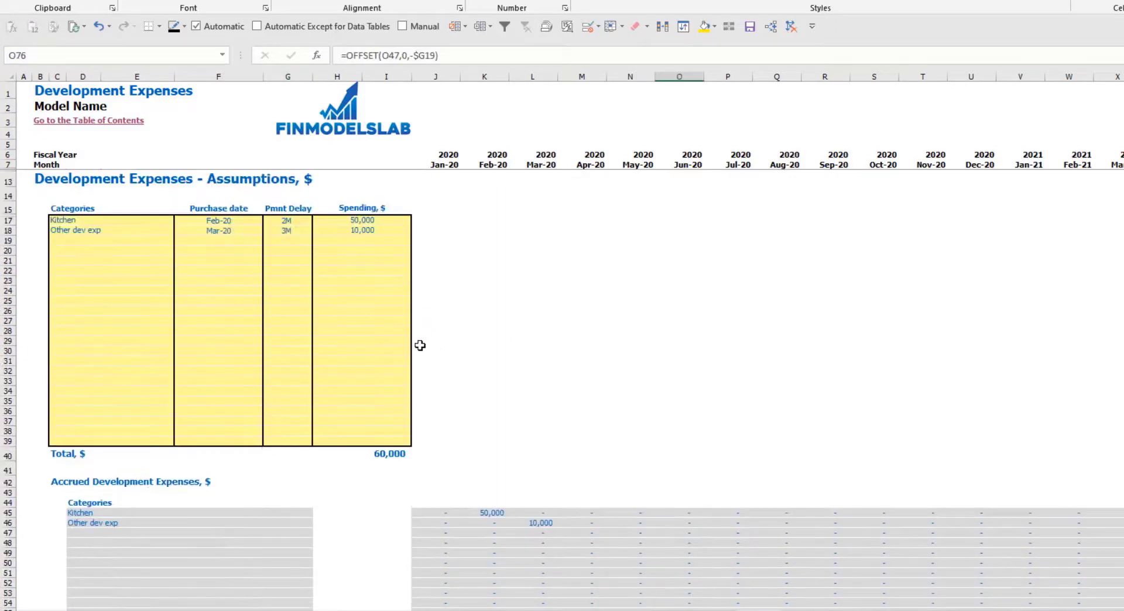
Step: Trace the total development spending to Development CAPEX on the Assets sheet and examine its useful time, book depreciation and closing net book value
click(327, 455)
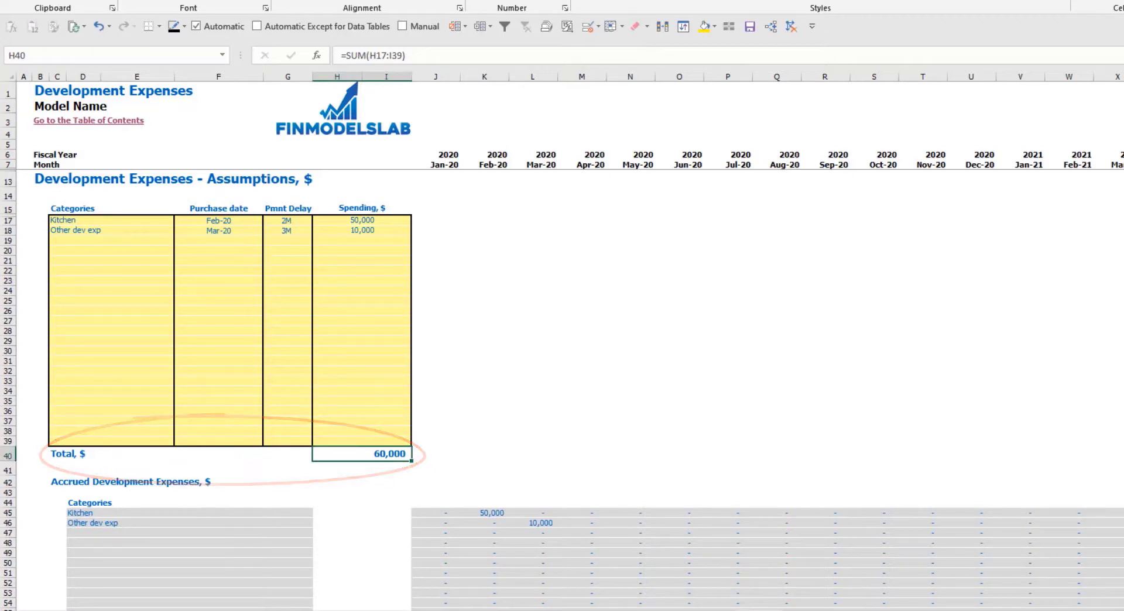
click(753, 609)
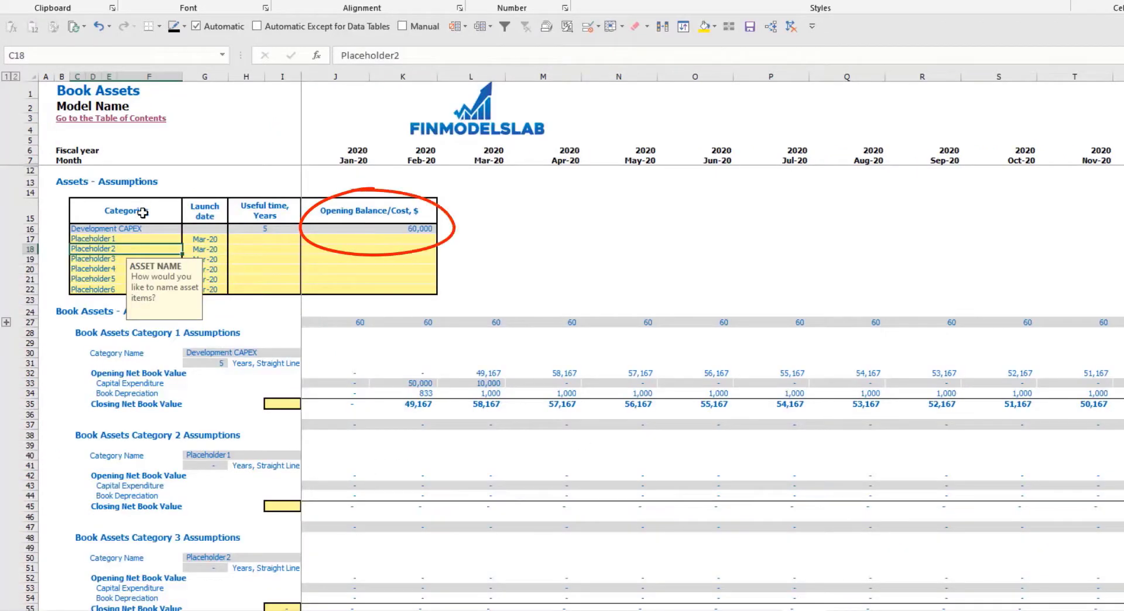
drag(174, 228, 386, 228)
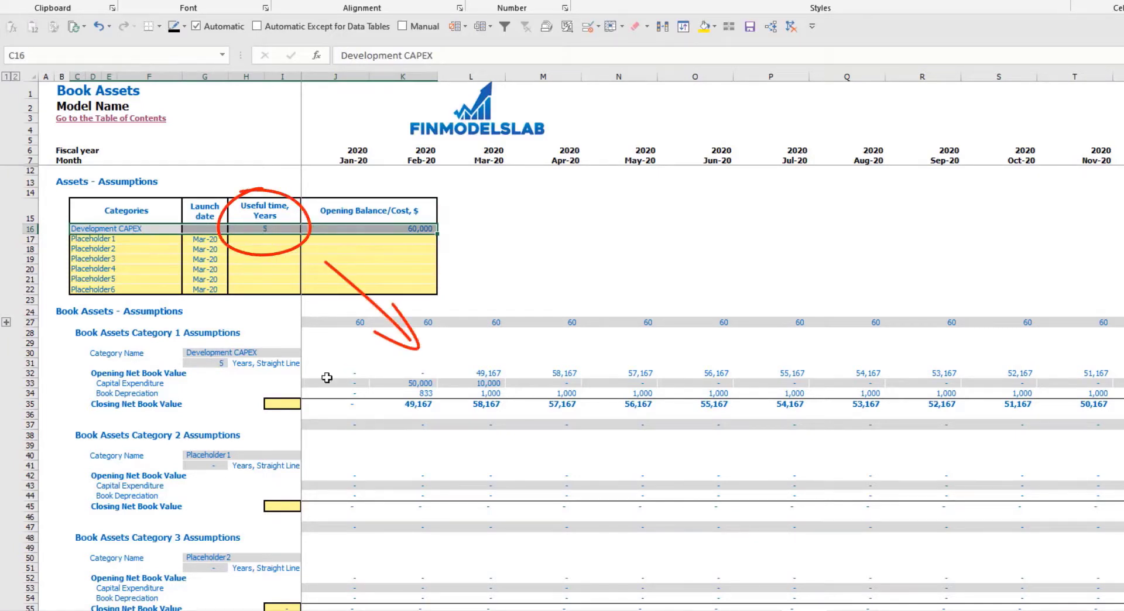
drag(420, 396, 725, 401)
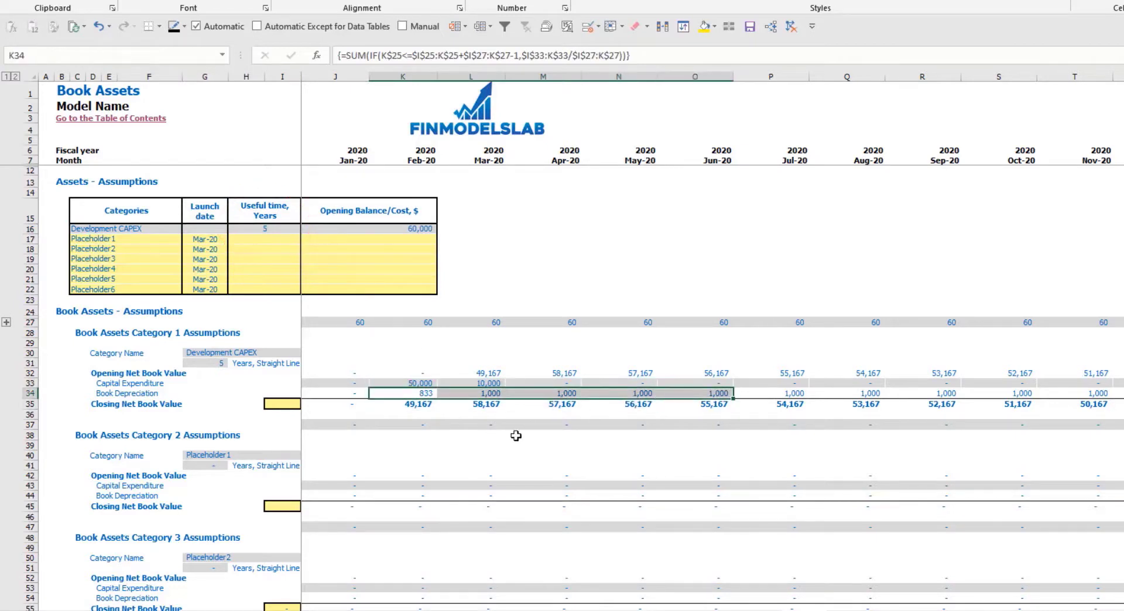
drag(409, 406, 703, 407)
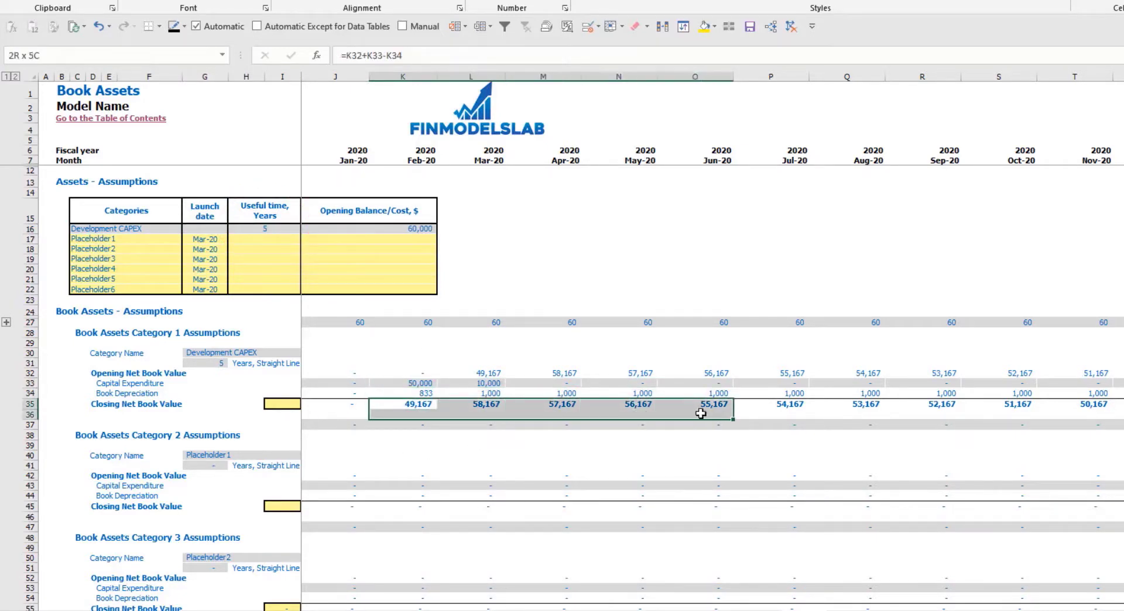
Step: Rename the Placeholder1 asset category as Other CAPEX and set its launch date to Jun-20
drag(131, 245, 131, 285)
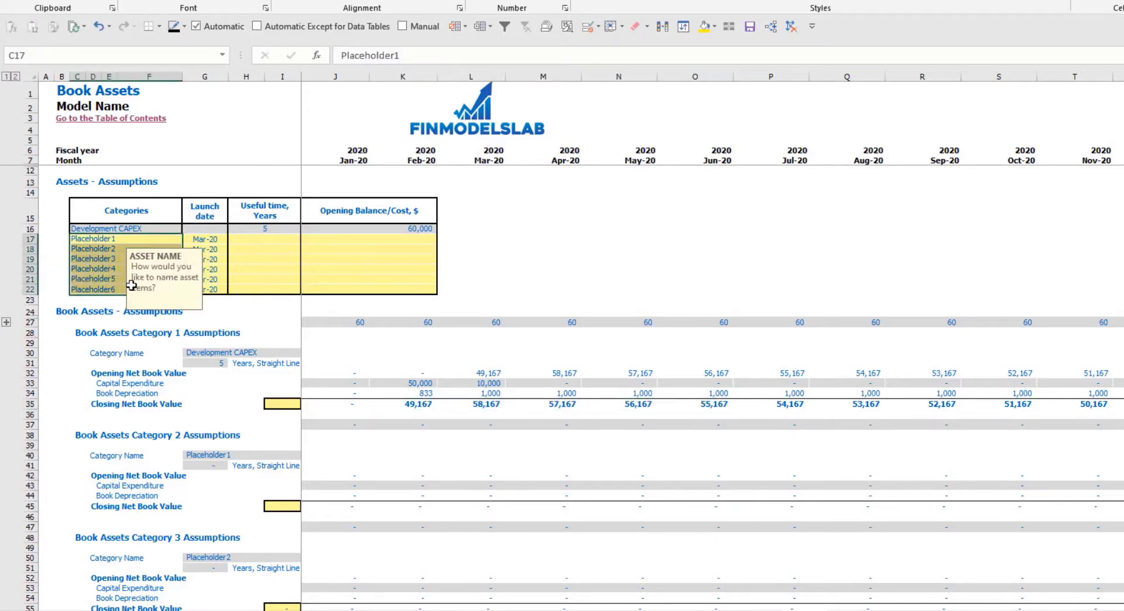
click(102, 239)
text(Other CAPEX)
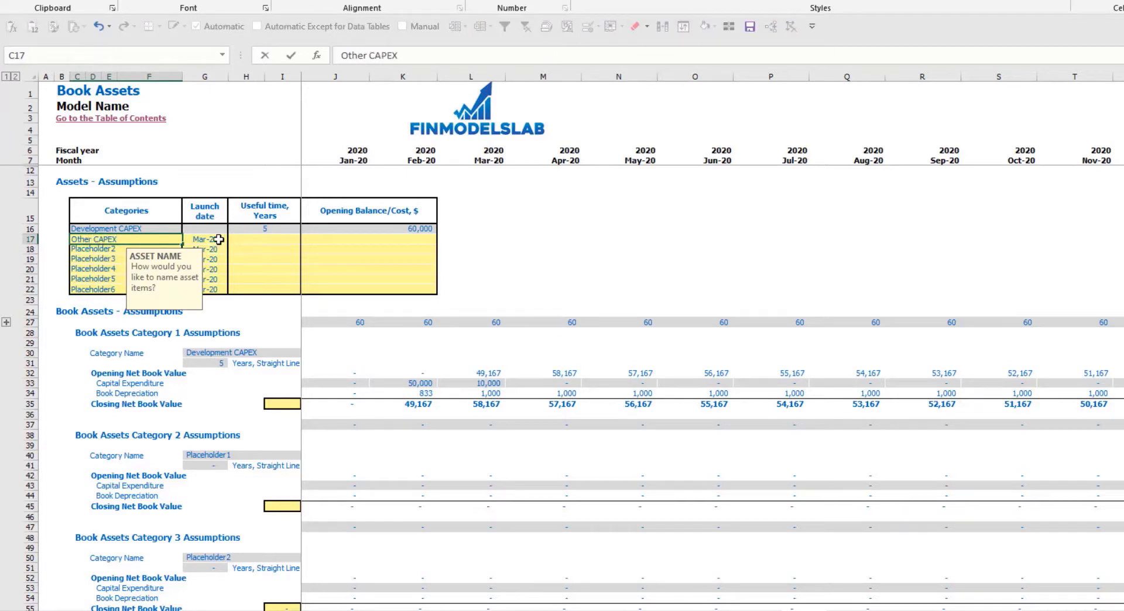
click(218, 239)
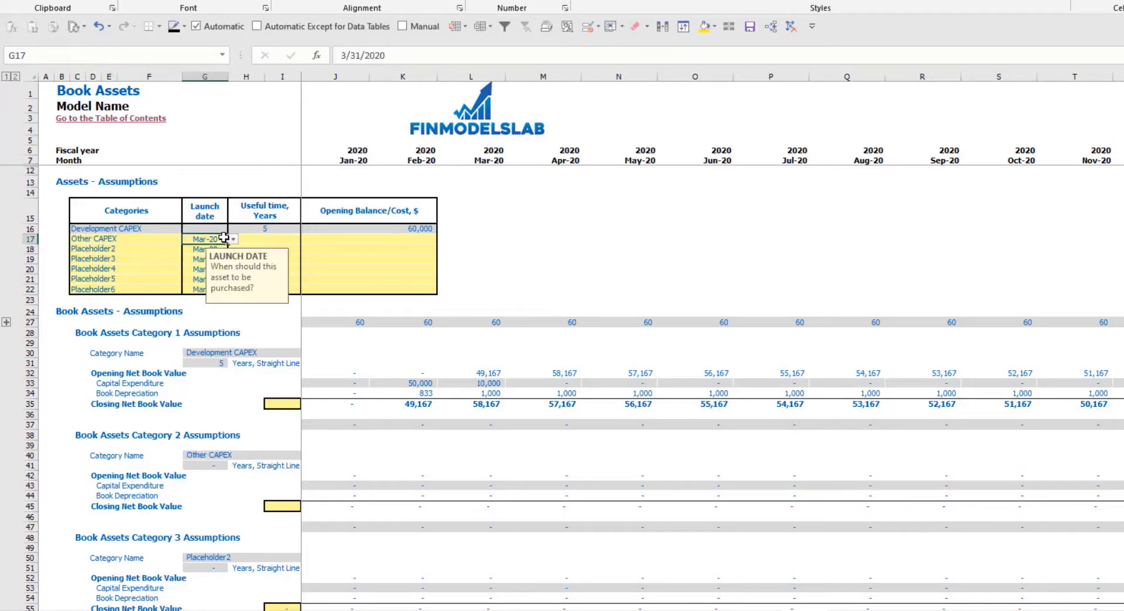
click(232, 239)
click(213, 277)
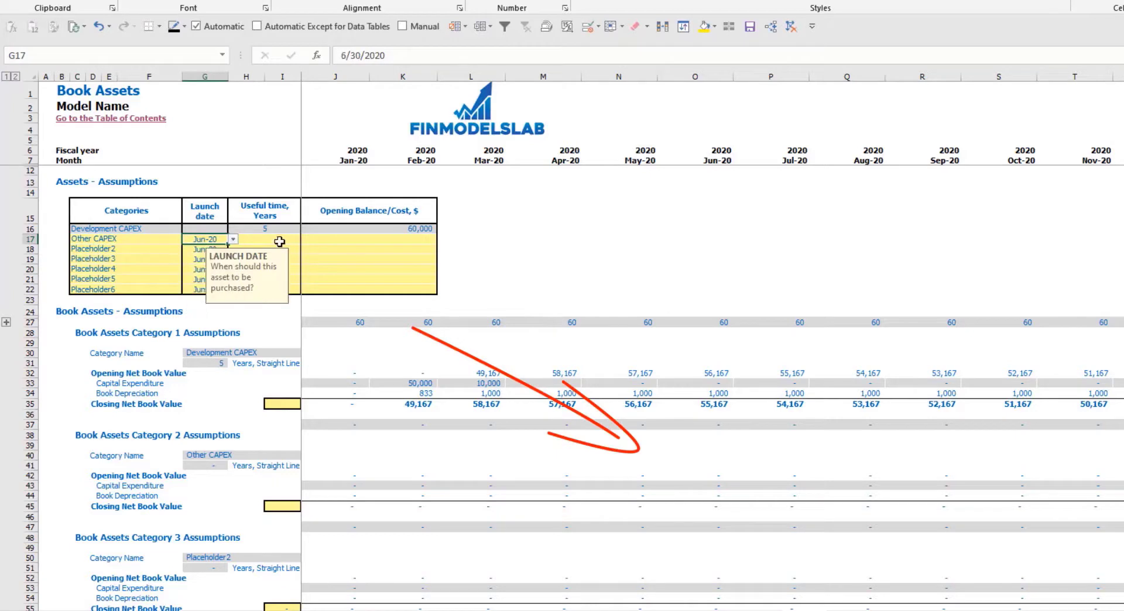
Step: Set the useful time of Other CAPEX to 3 years and its opening balance/cost to 5,000
click(280, 238)
text(3)
key(Return)
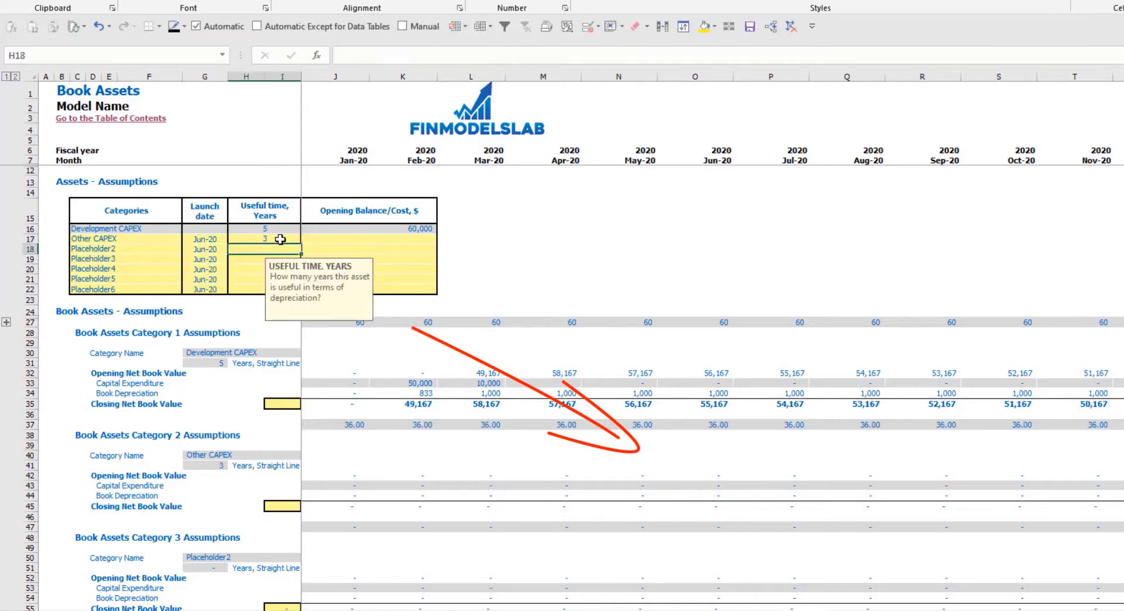
click(359, 237)
text(5,00)
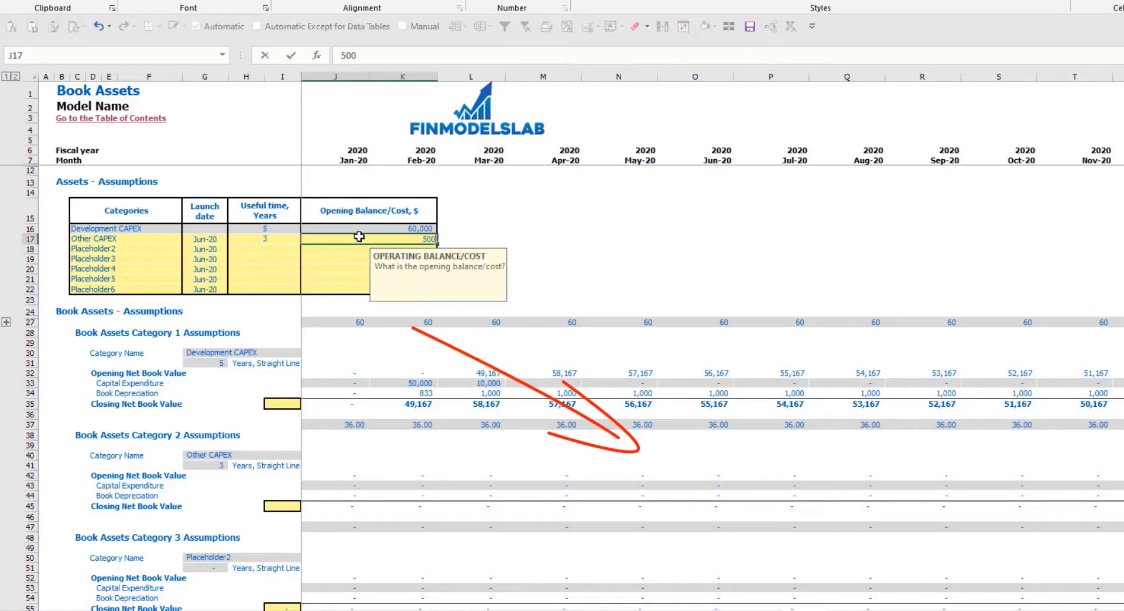
text(0)
key(Return)
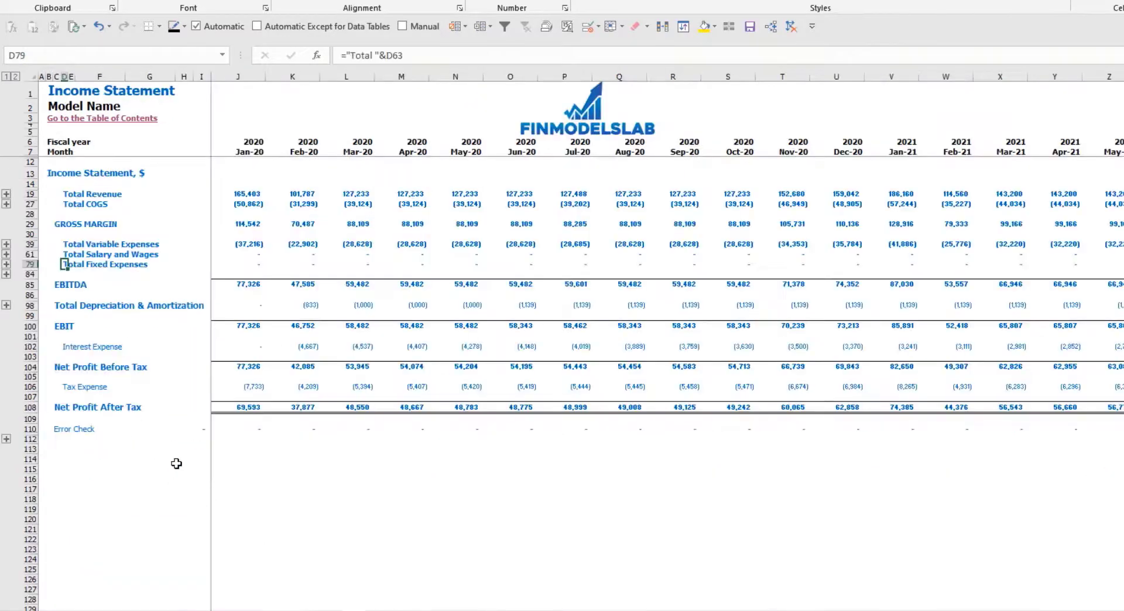
Step: Check the depreciation row on the income statement, capital expenditure on the cash flow statement and fixed assets on the balance sheet
click(26, 305)
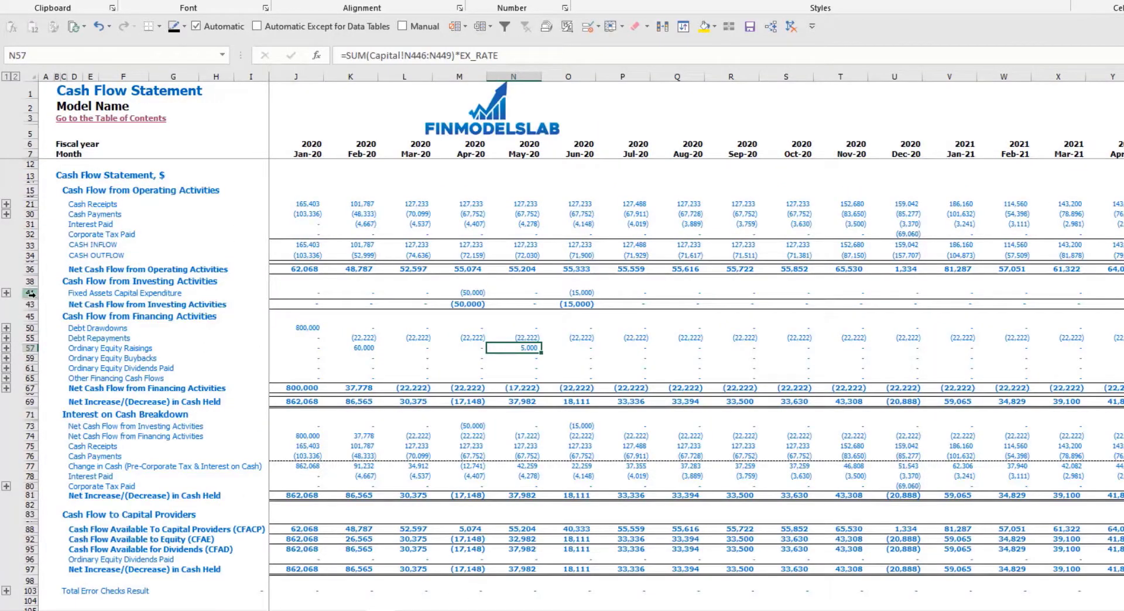
click(30, 292)
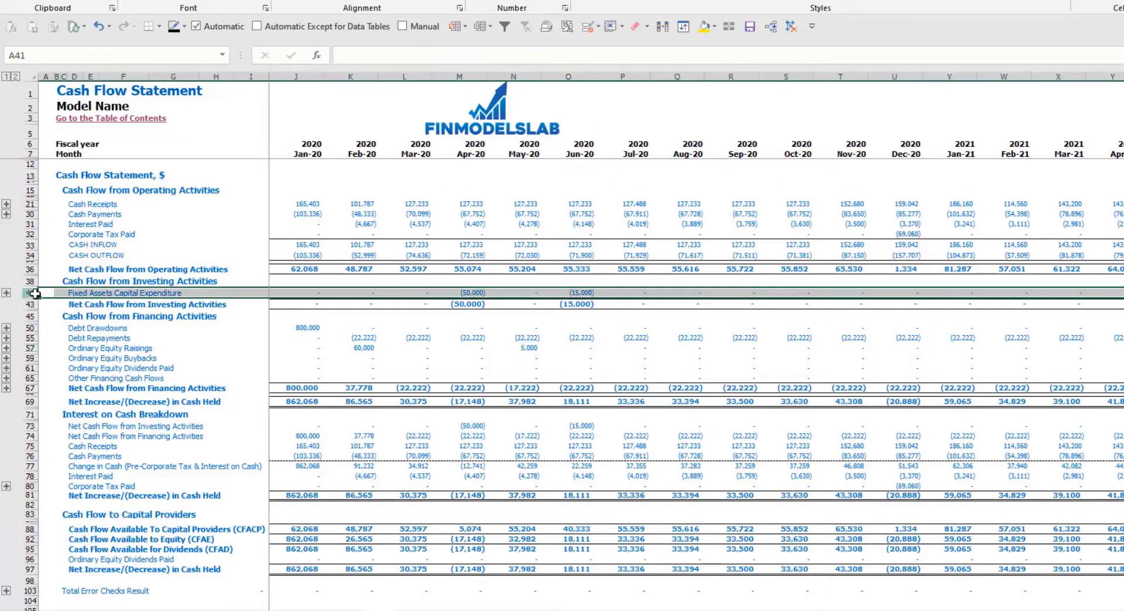
click(474, 610)
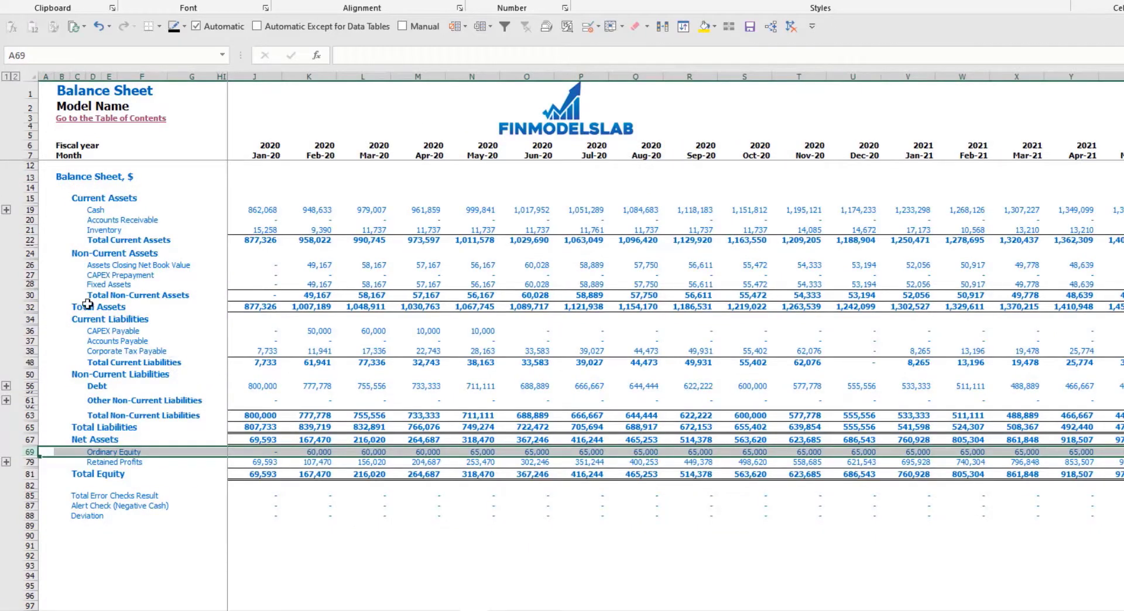
click(29, 284)
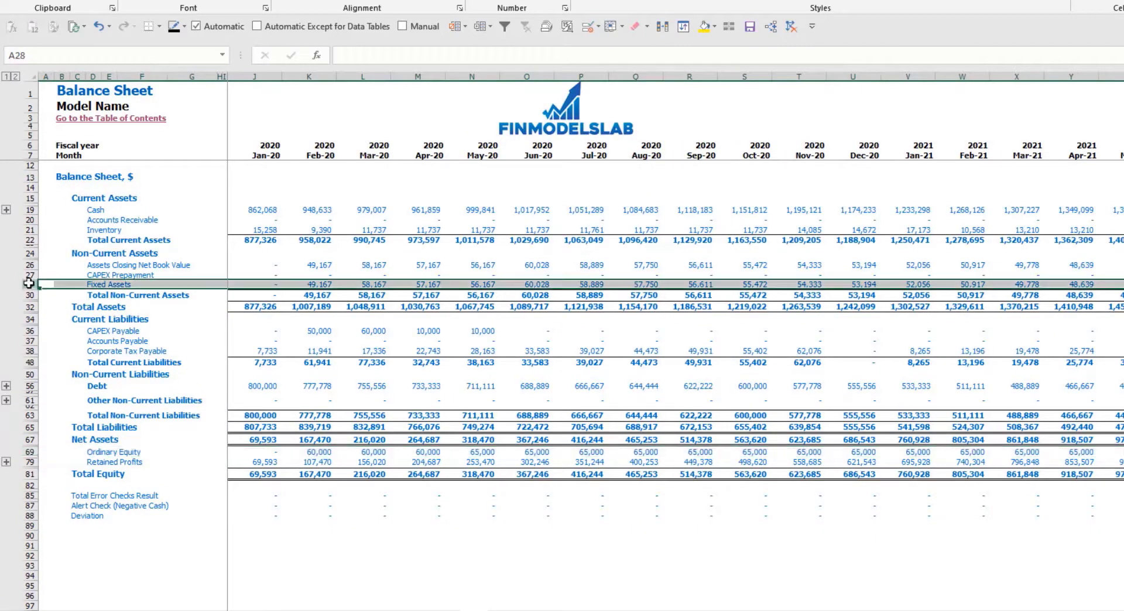
Step: Examine the assets closing net book value, CAPEX prepayment and CAPEX payable rows on the balance sheet
click(29, 265)
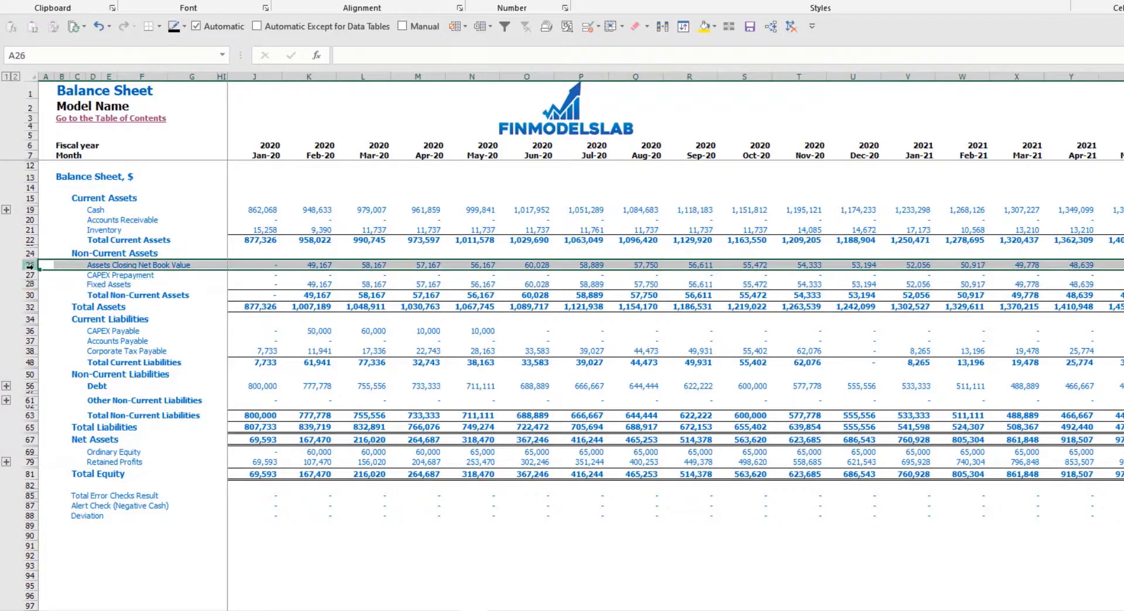
click(28, 275)
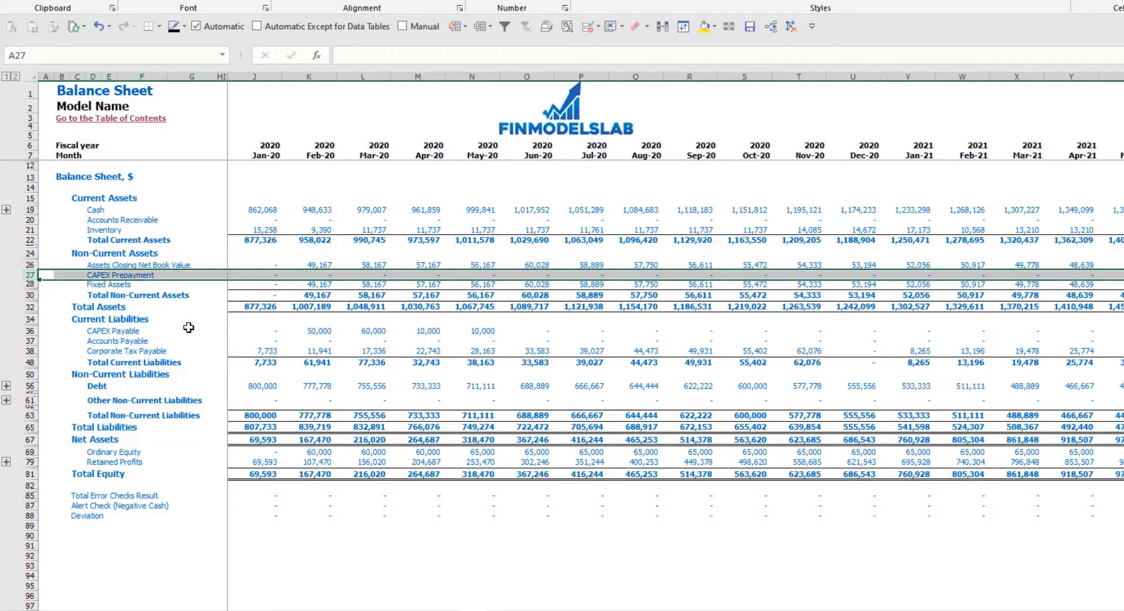
click(28, 331)
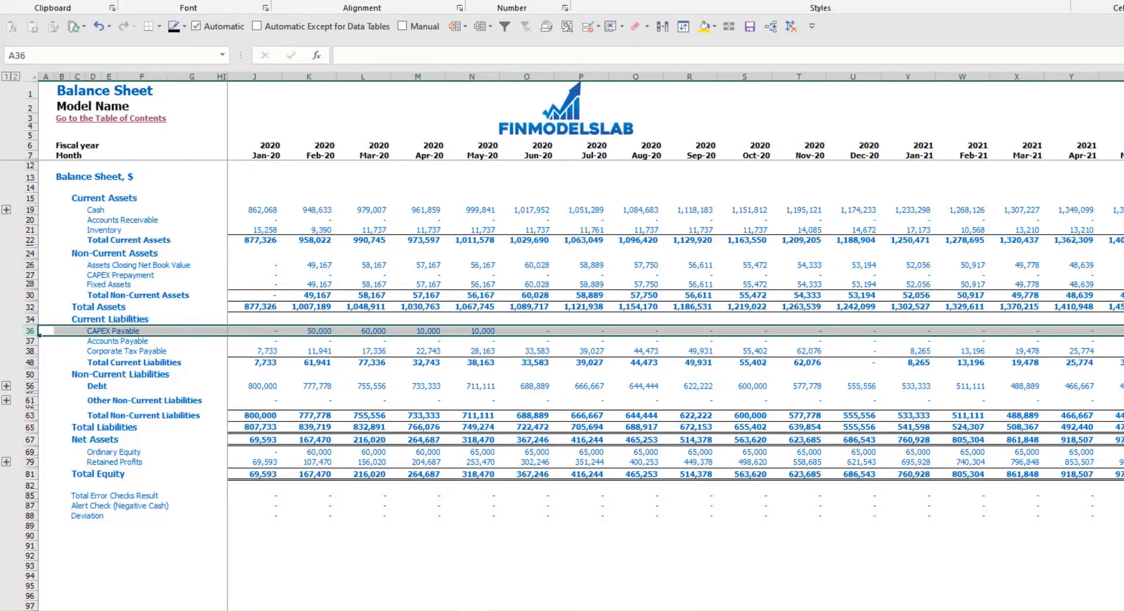
Step: Compare the payment delays of the Kitchen and Other dev exp categories on the development expenses sheet with CAPEX payable on the balance sheet
click(620, 610)
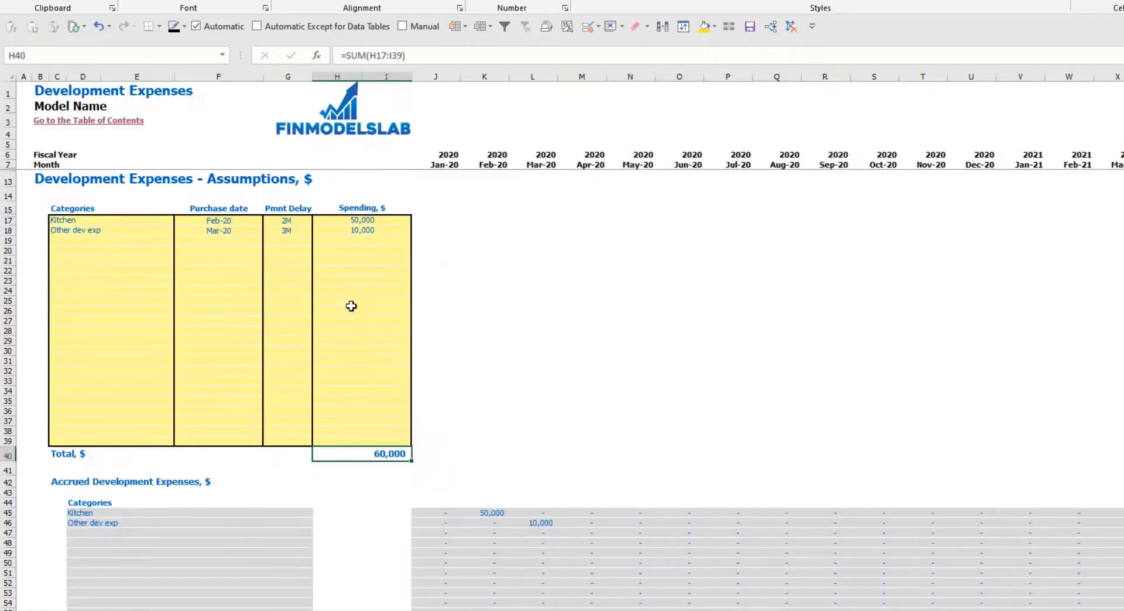
click(298, 221)
click(286, 231)
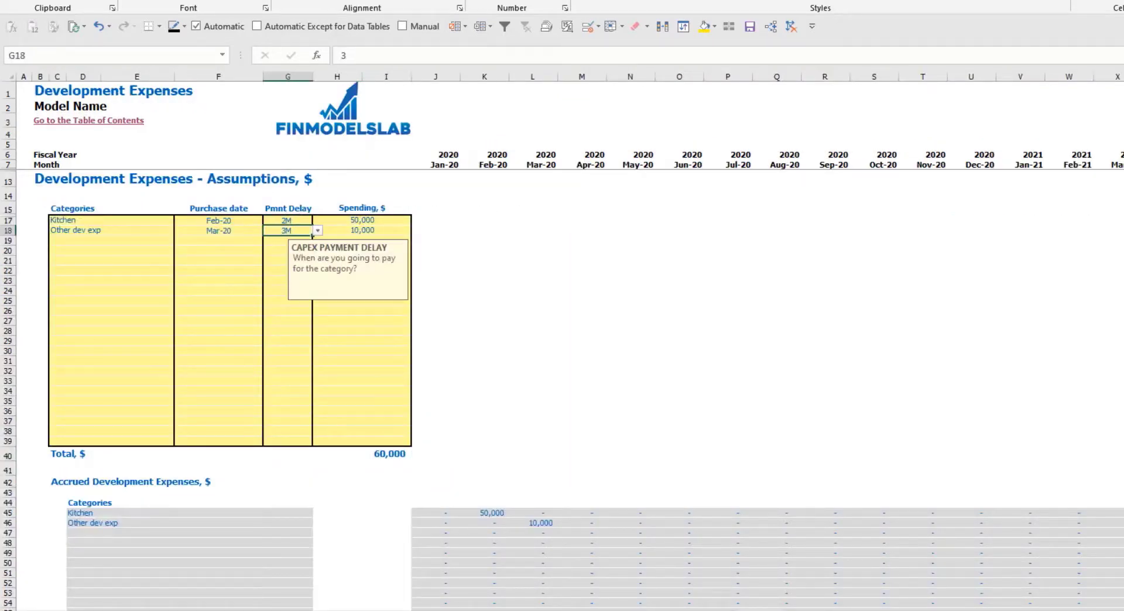
click(450, 610)
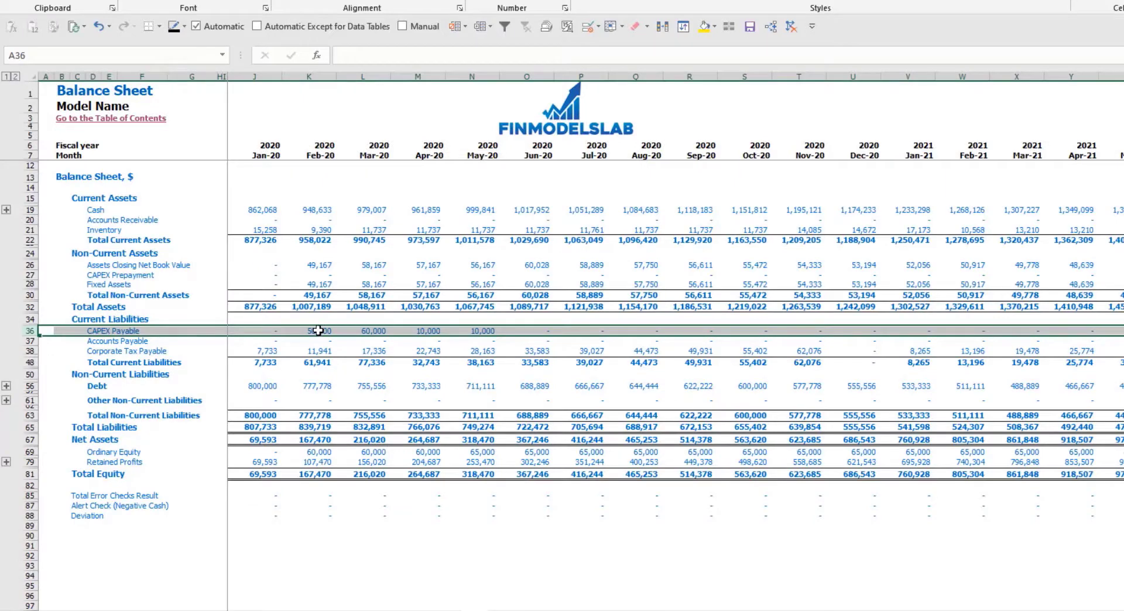
click(404, 610)
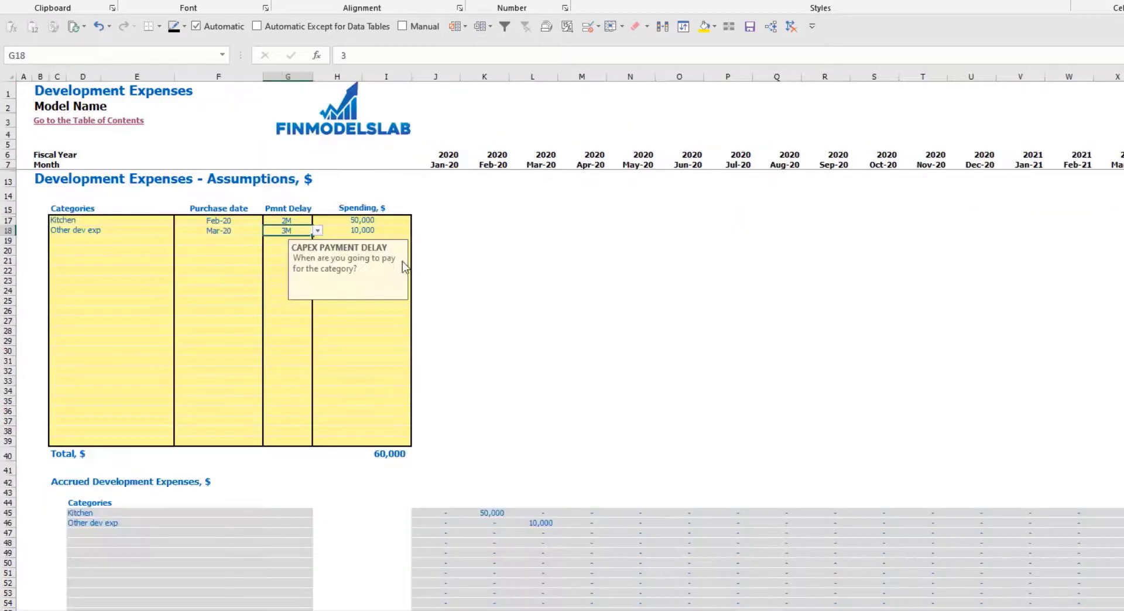
Step: Set the payment delay of both the Kitchen and Other dev exp development expenses to 0M
click(283, 219)
click(317, 221)
click(289, 232)
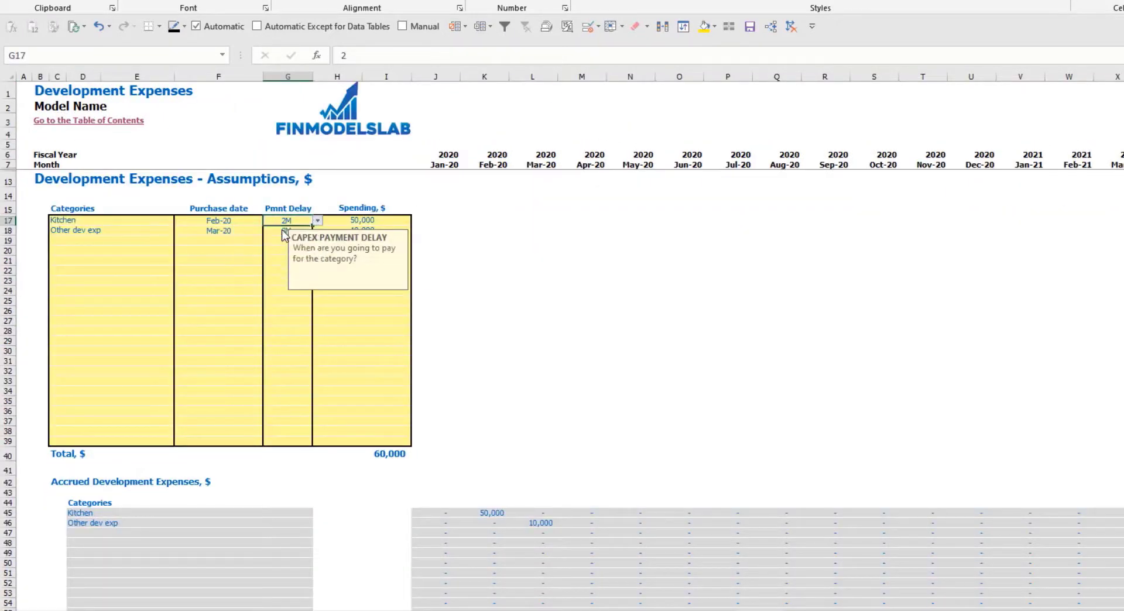
click(289, 232)
click(318, 231)
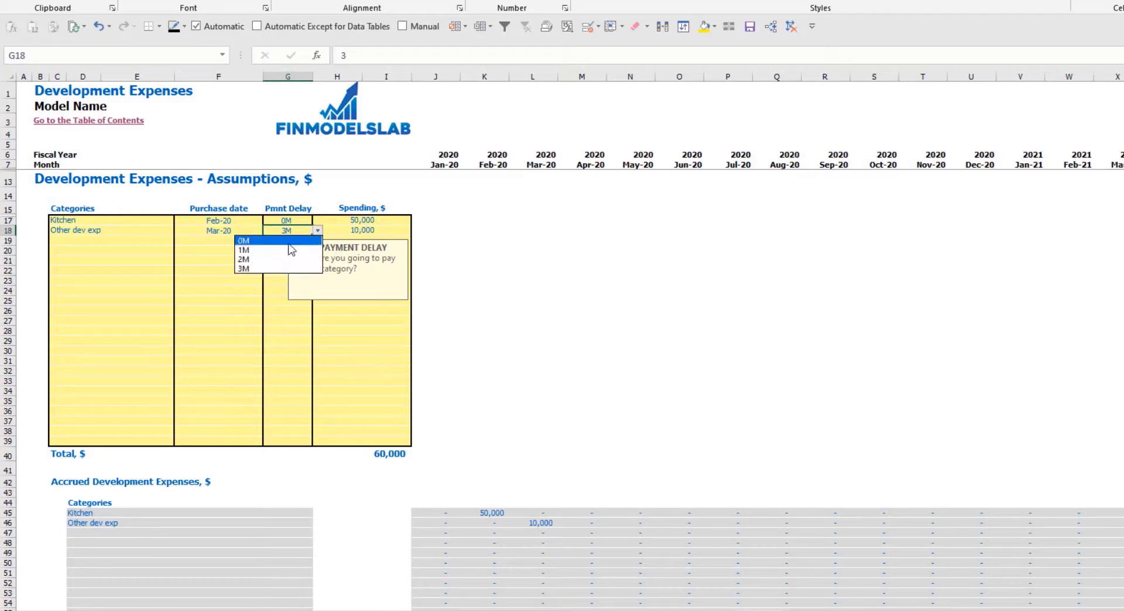
click(288, 242)
Step: Check CAPEX payable, assets closing net book value and fixed assets for the first months of 2020 on the balance sheet
click(305, 610)
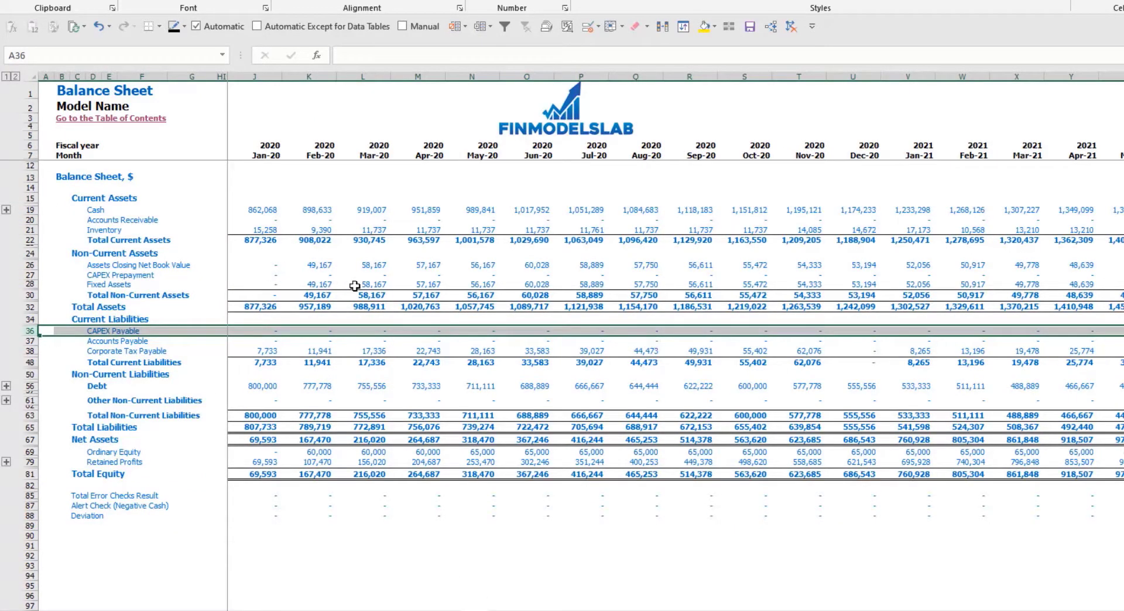
drag(326, 261, 546, 268)
drag(317, 284, 588, 284)
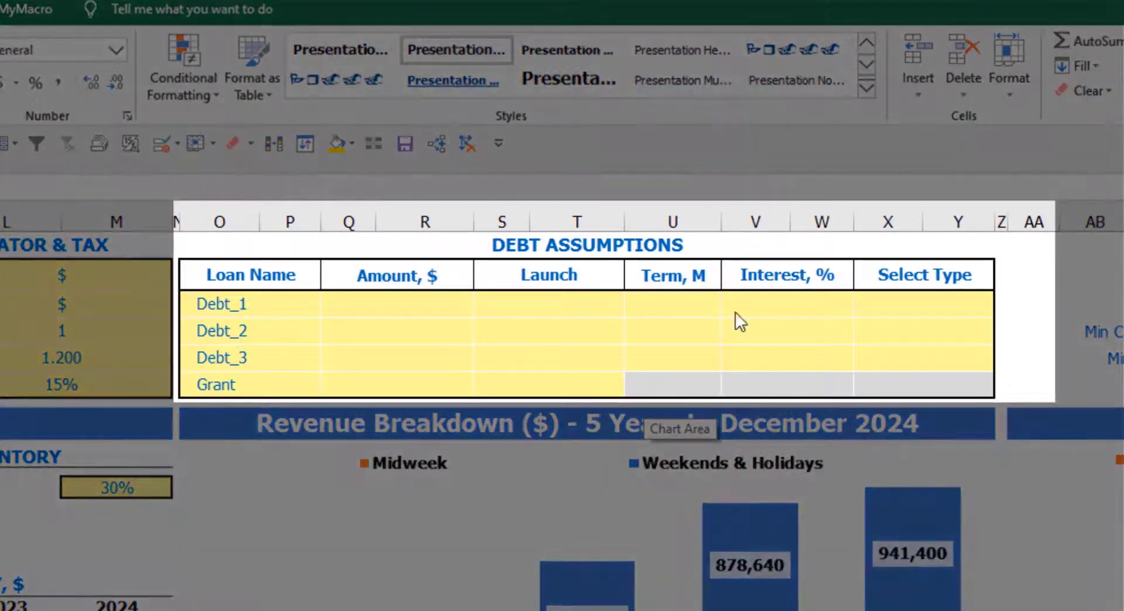
Step: Try Annuity as the repayment type of Debt_1 in the debt assumptions on the dashboard
click(652, 252)
click(653, 245)
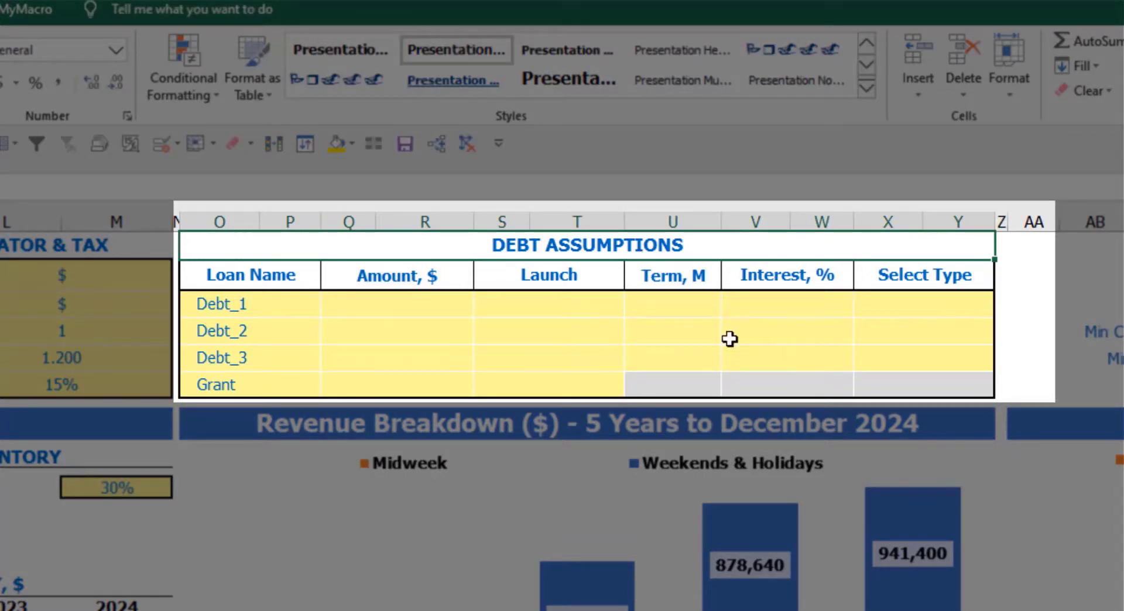
click(989, 302)
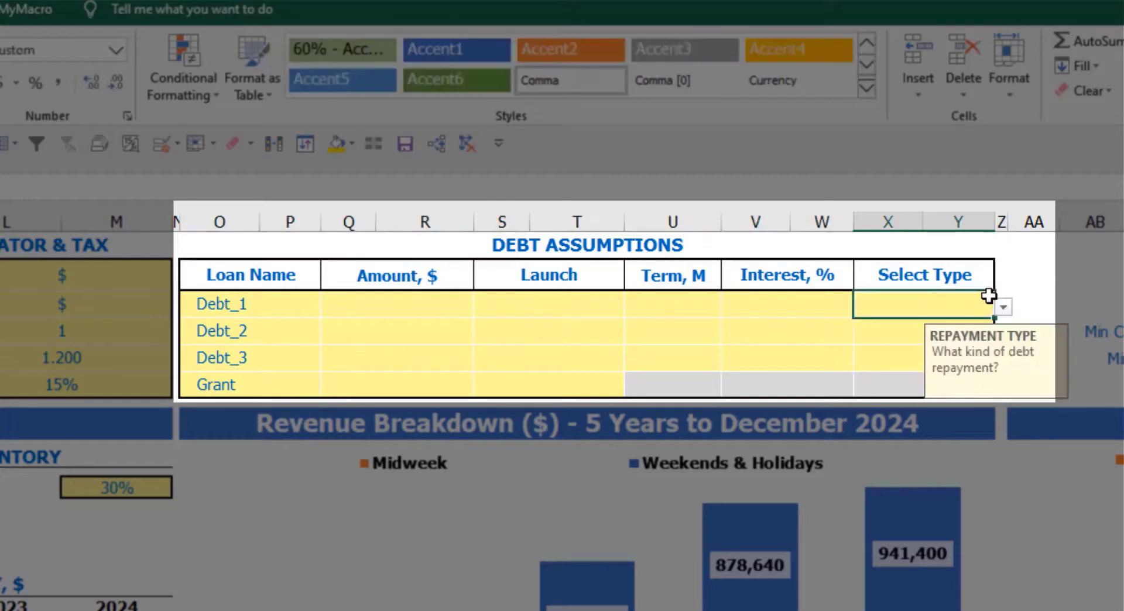
click(1005, 307)
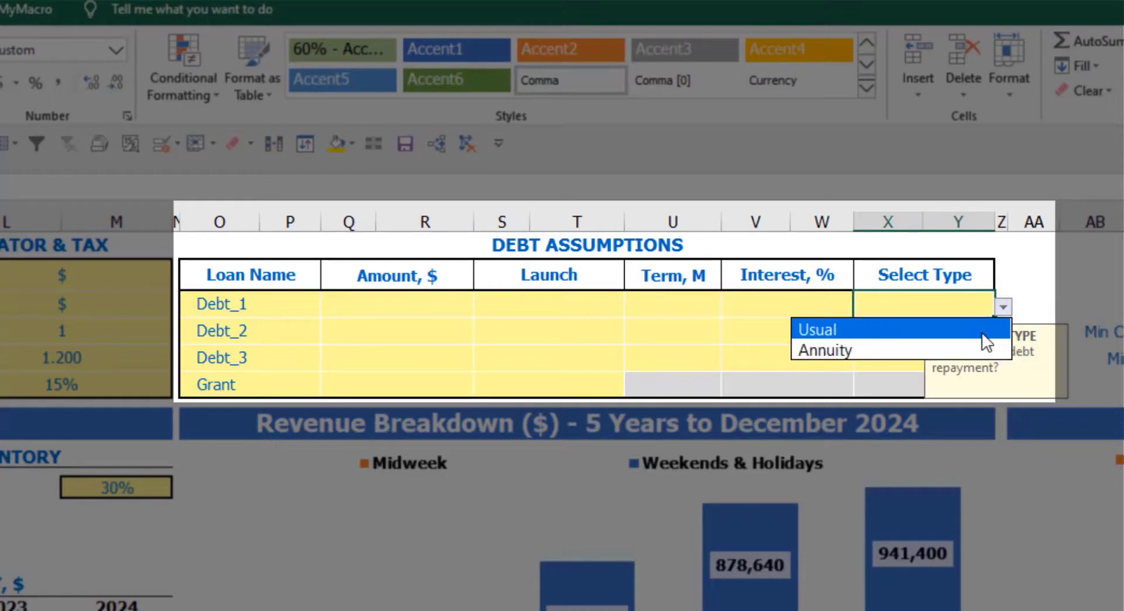
click(975, 350)
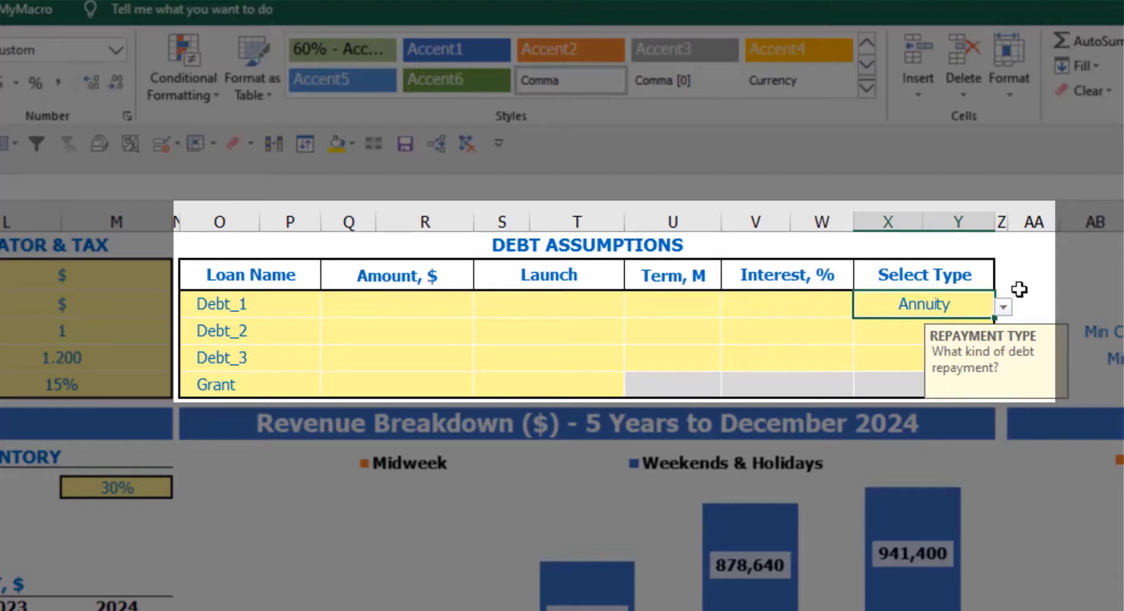
Step: Set the repayment type of Debt_1 to Usual and its amount to 1,000,000
click(1003, 307)
click(964, 329)
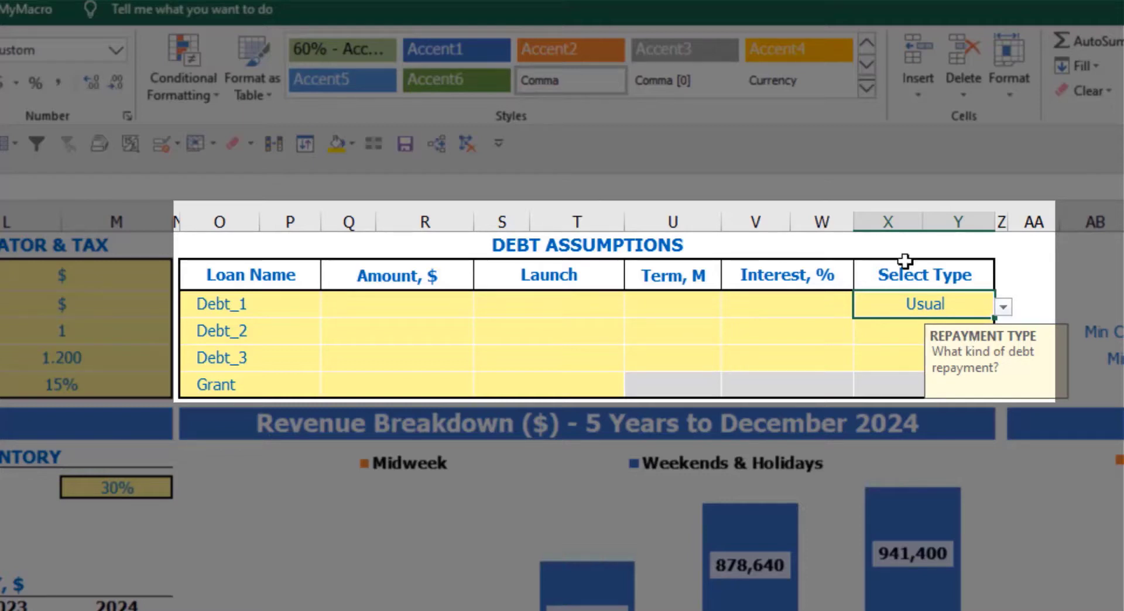
click(443, 305)
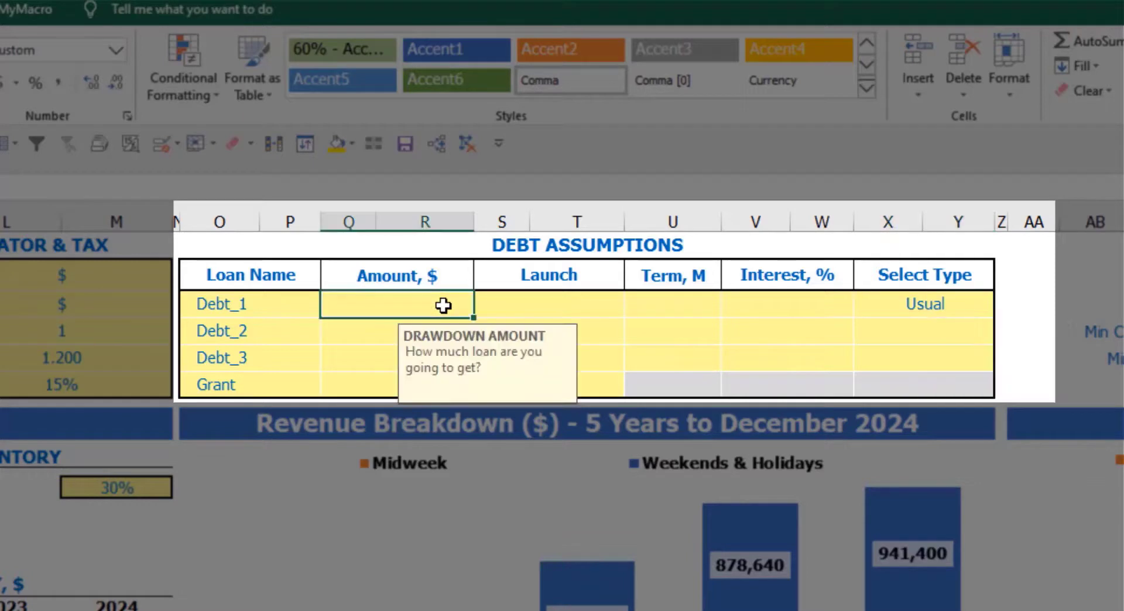
text(500)
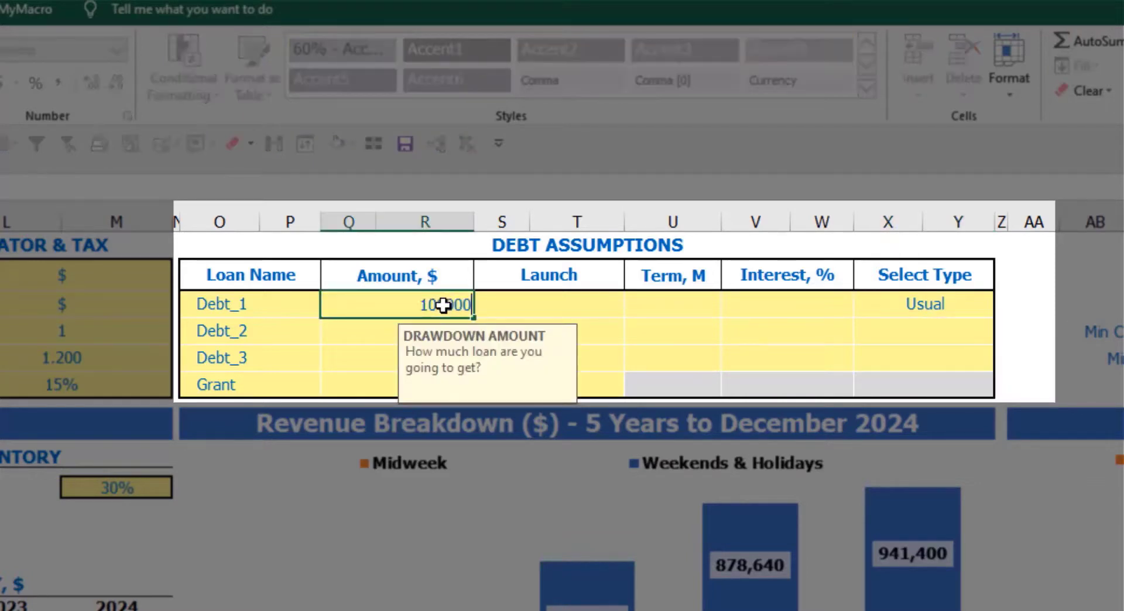
key(Return)
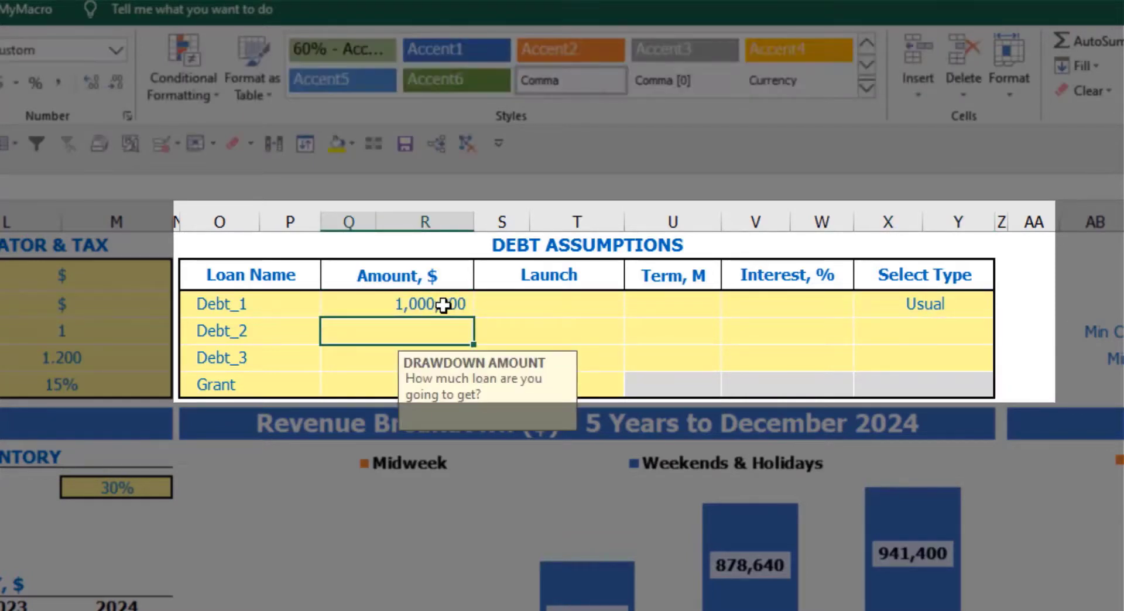
Step: Set the launch date of Debt_1 to Feb-20 and its term to 60 months
click(620, 309)
click(634, 307)
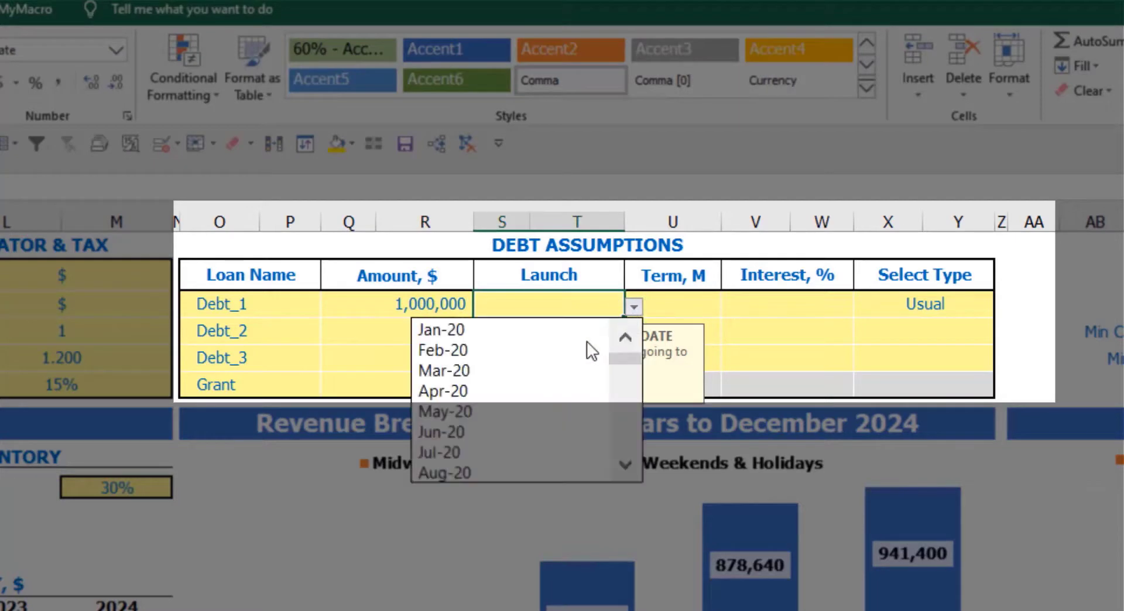
click(582, 346)
click(674, 297)
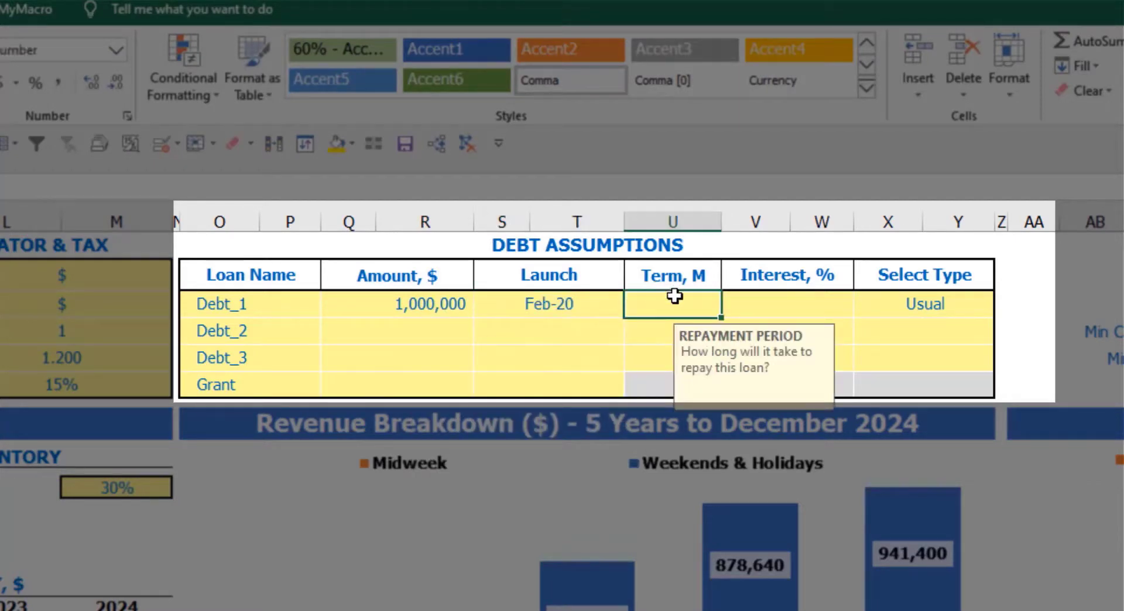
text(60)
key(Return)
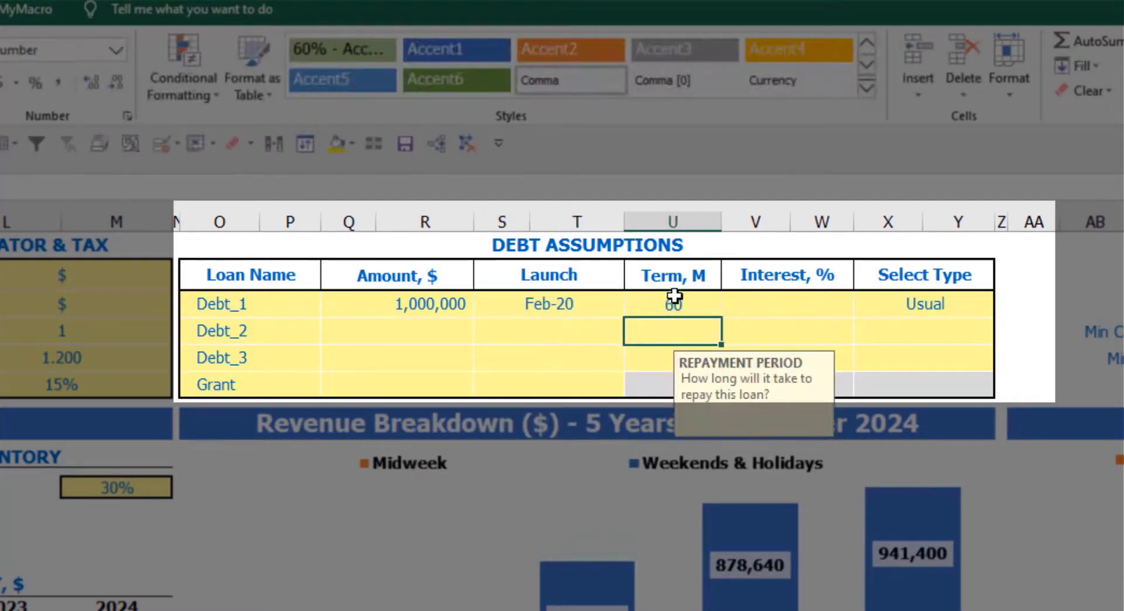
Step: Set the annual interest rate of Debt_1 to 5%
click(739, 302)
text(5)
key(Return)
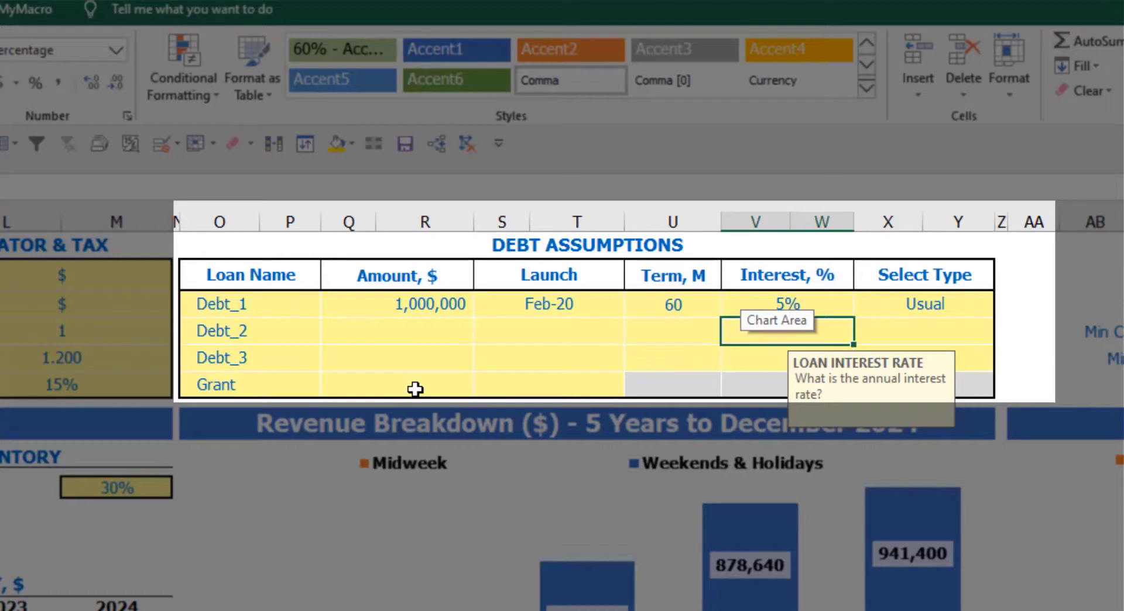
Step: Enter a grant amount of 500,000 with a Mar-20 launch date in the debt assumptions
click(454, 388)
text(5)
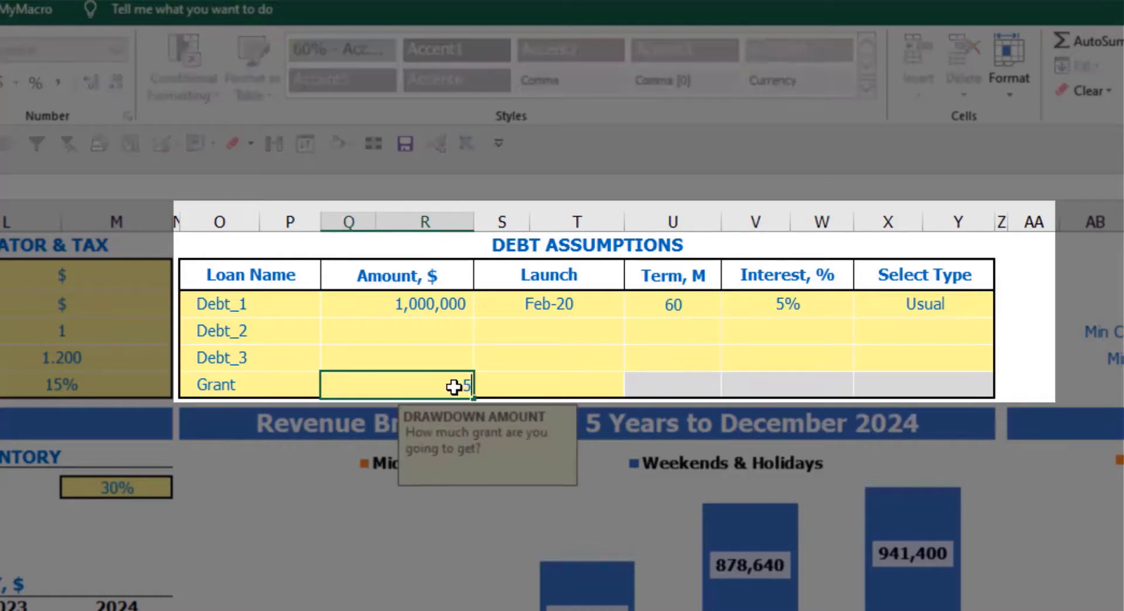
text(00,000)
key(Return)
click(580, 388)
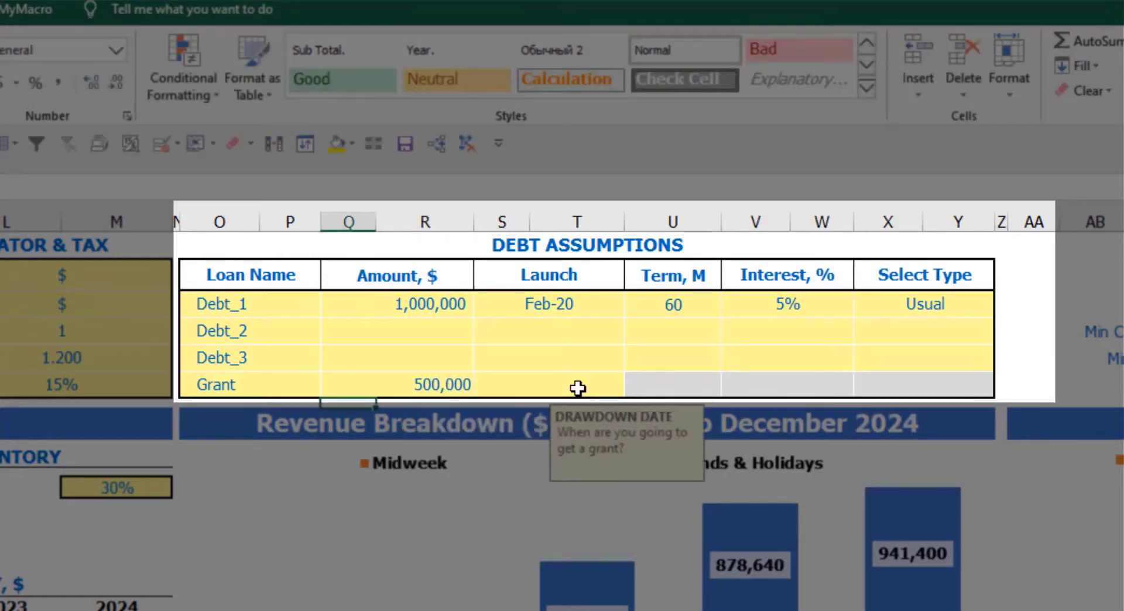
click(633, 388)
click(566, 456)
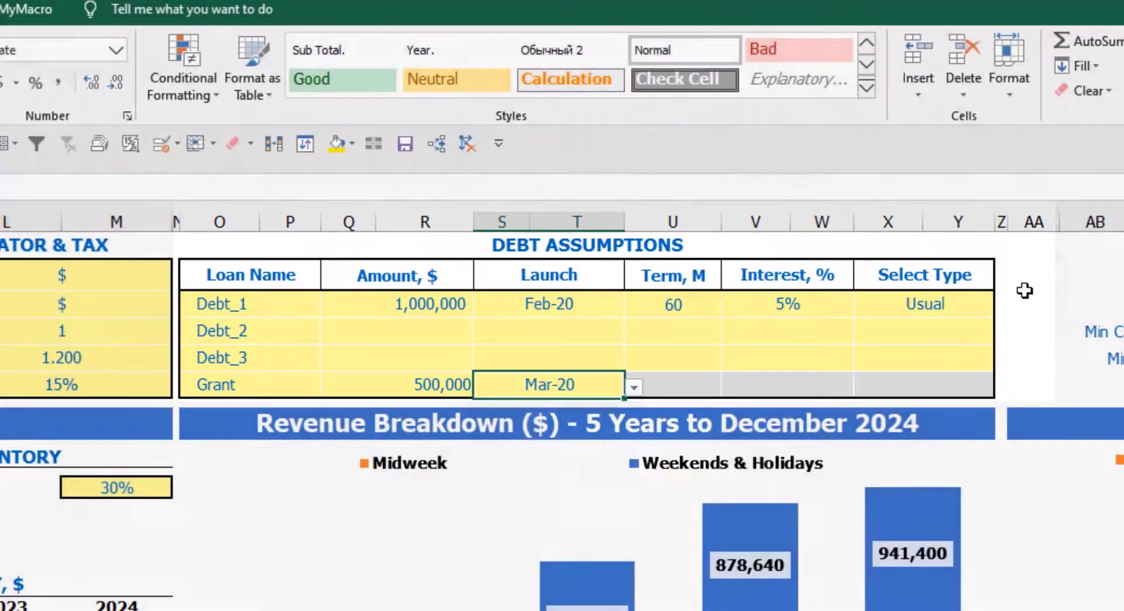
click(1024, 289)
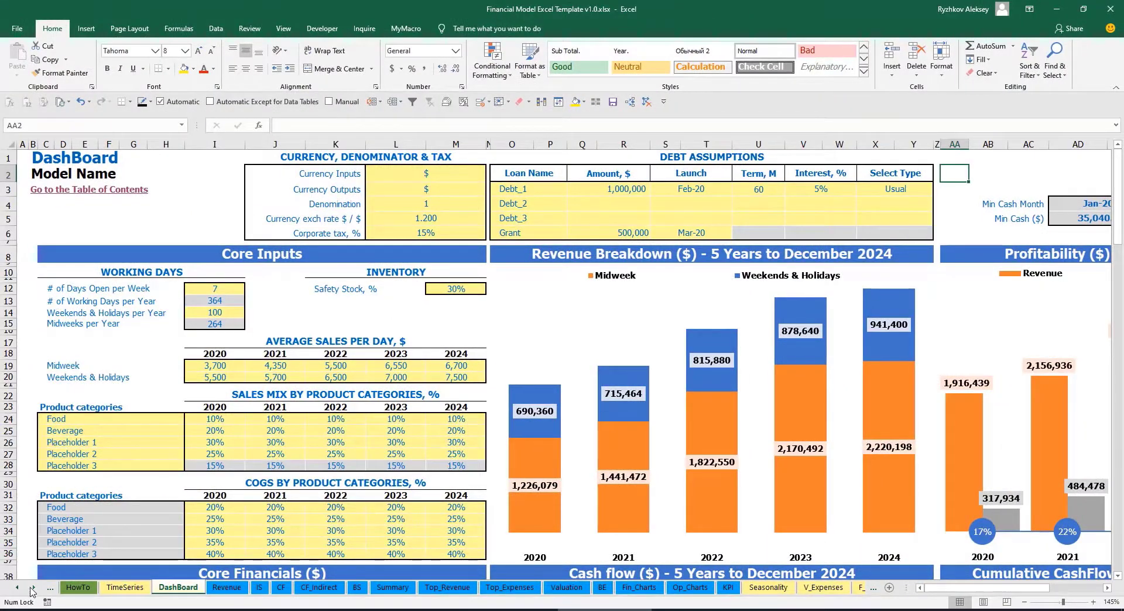
Step: Review the balance, repayment and interest calculations of Debt_1, Debt_2, Debt_3 and total debts on the Capital sheet
click(33, 588)
click(33, 588)
click(33, 588)
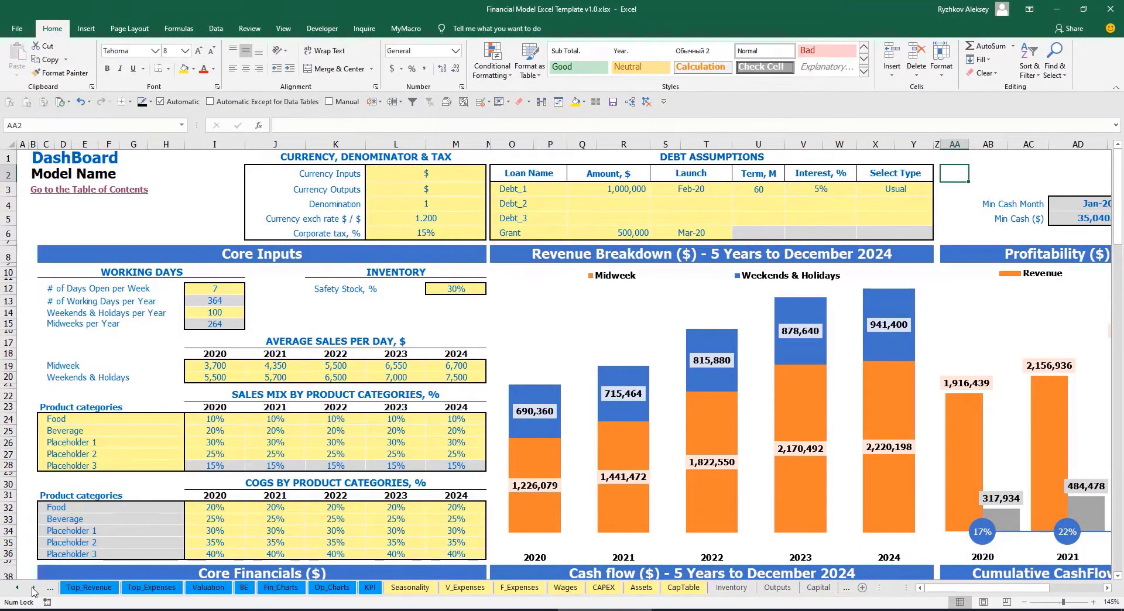
click(825, 591)
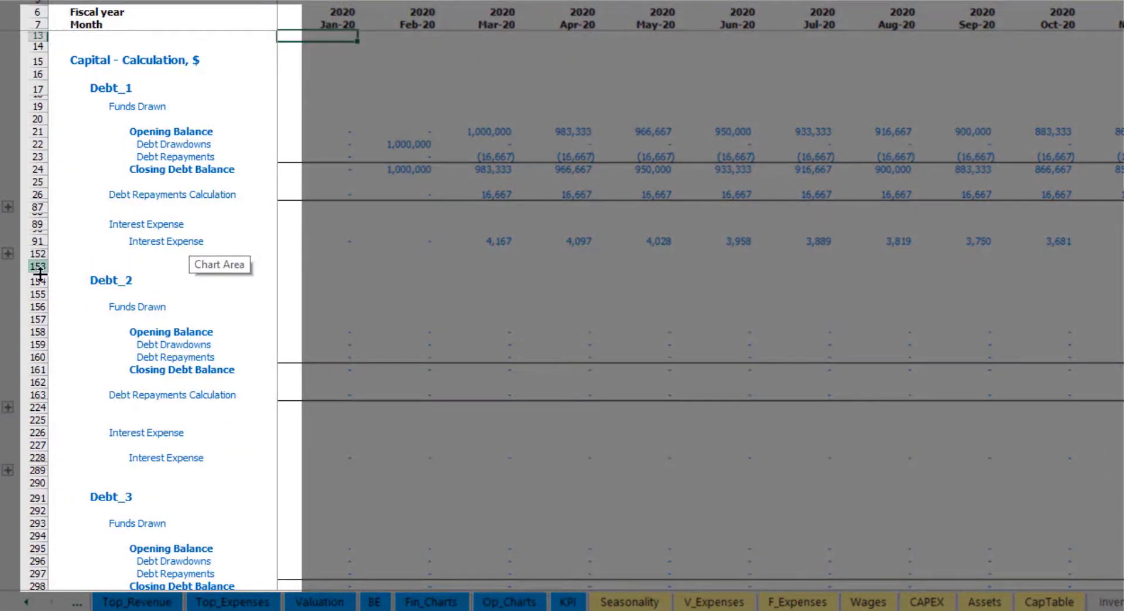
scroll(36, 254, down, 5)
scroll(37, 252, down, 5)
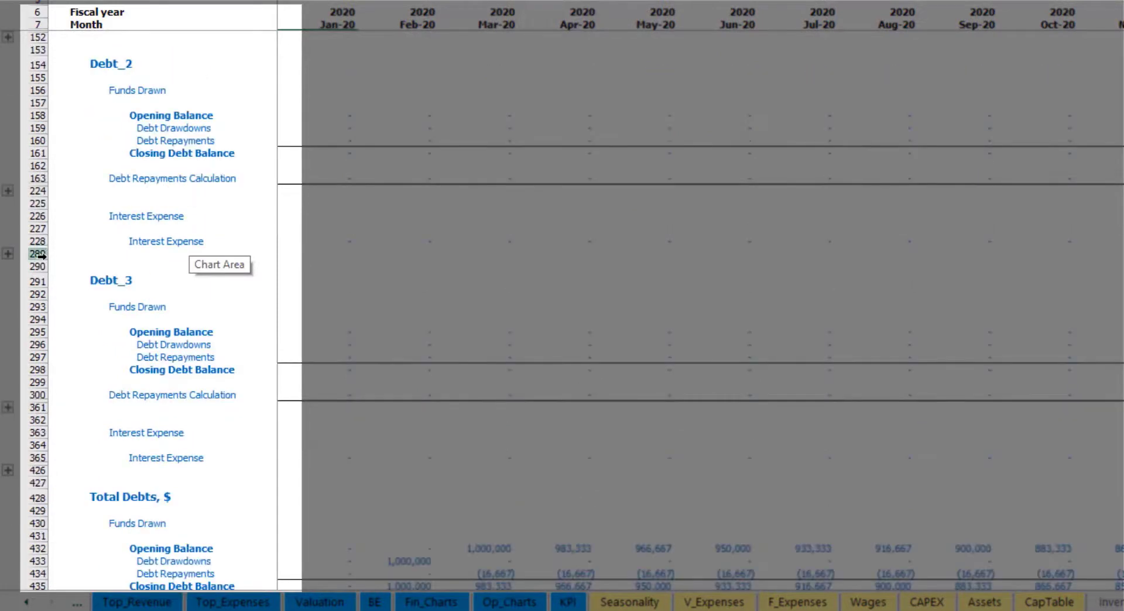
scroll(72, 291, up, 10)
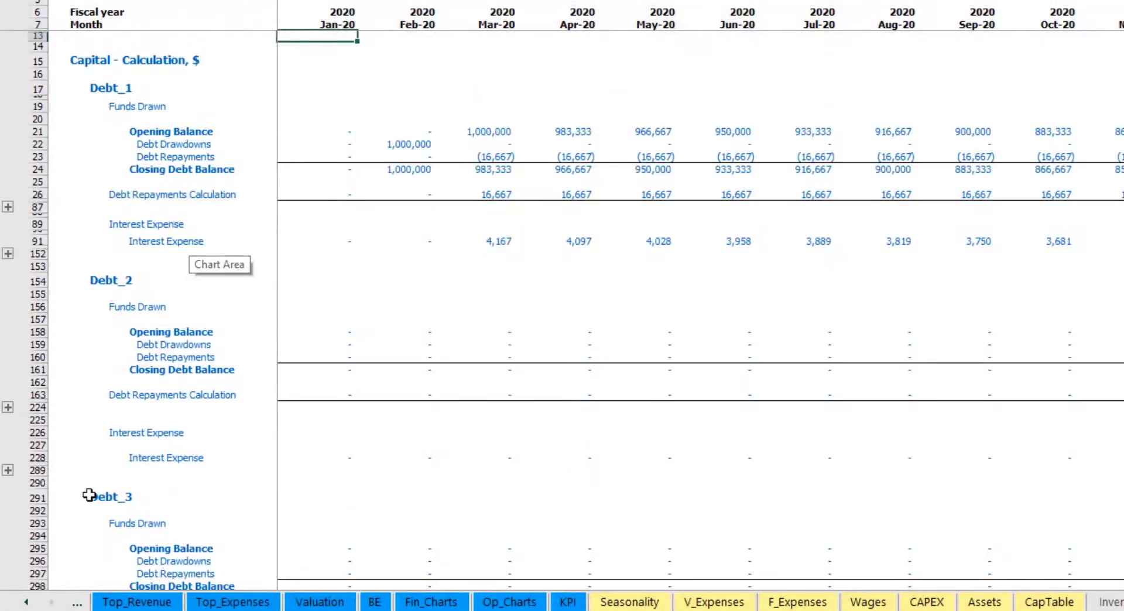
Step: Check the interest expense row on the income statement and open the cash flow statement
click(26, 601)
click(26, 602)
click(26, 603)
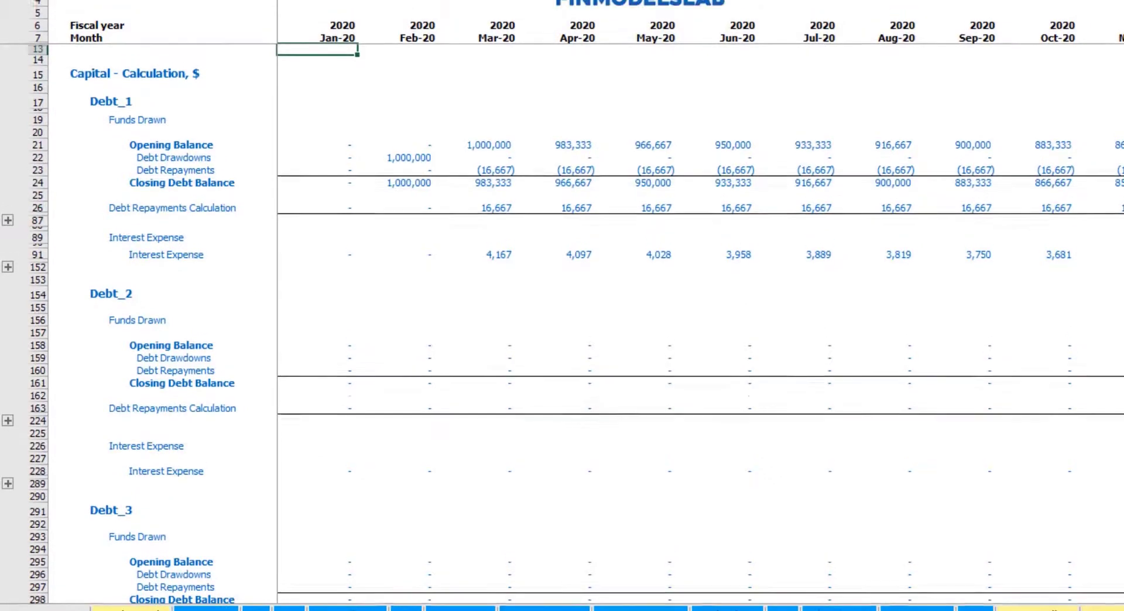
click(184, 602)
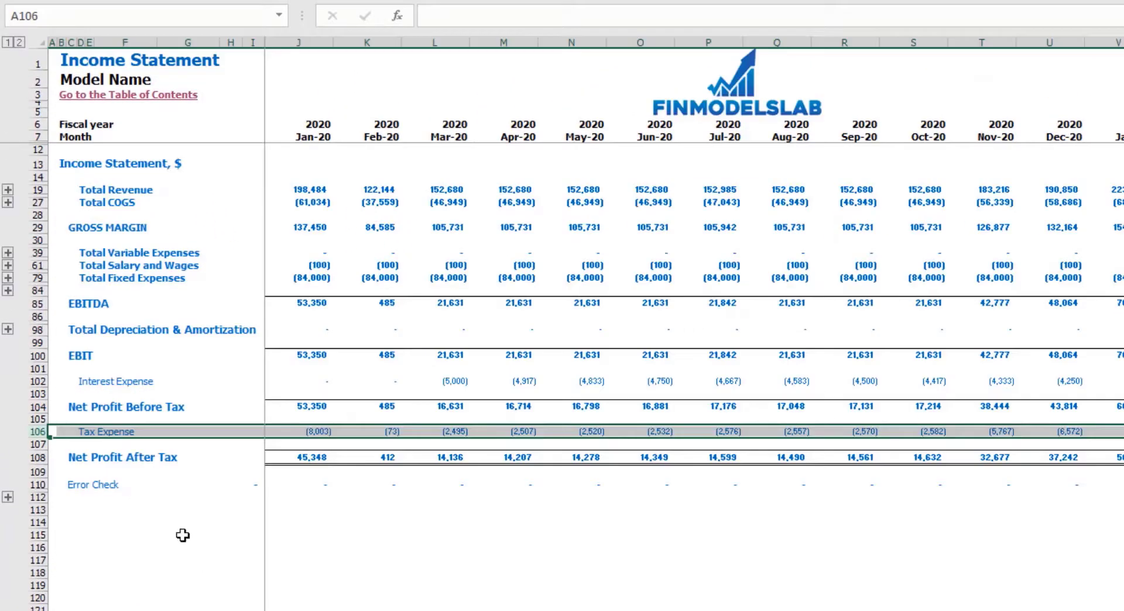
click(38, 381)
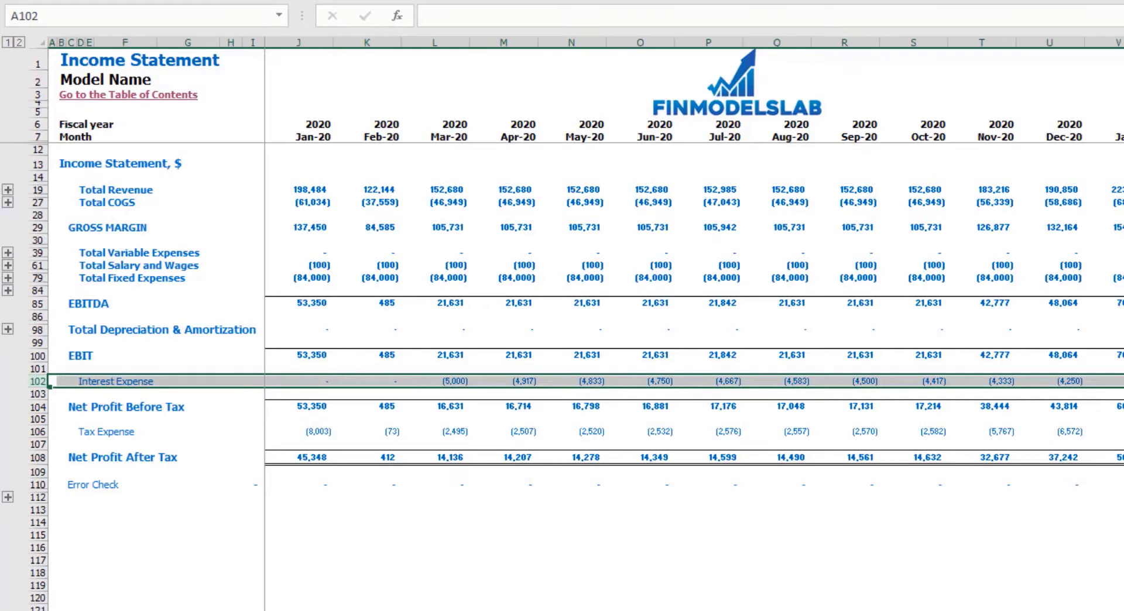
click(210, 609)
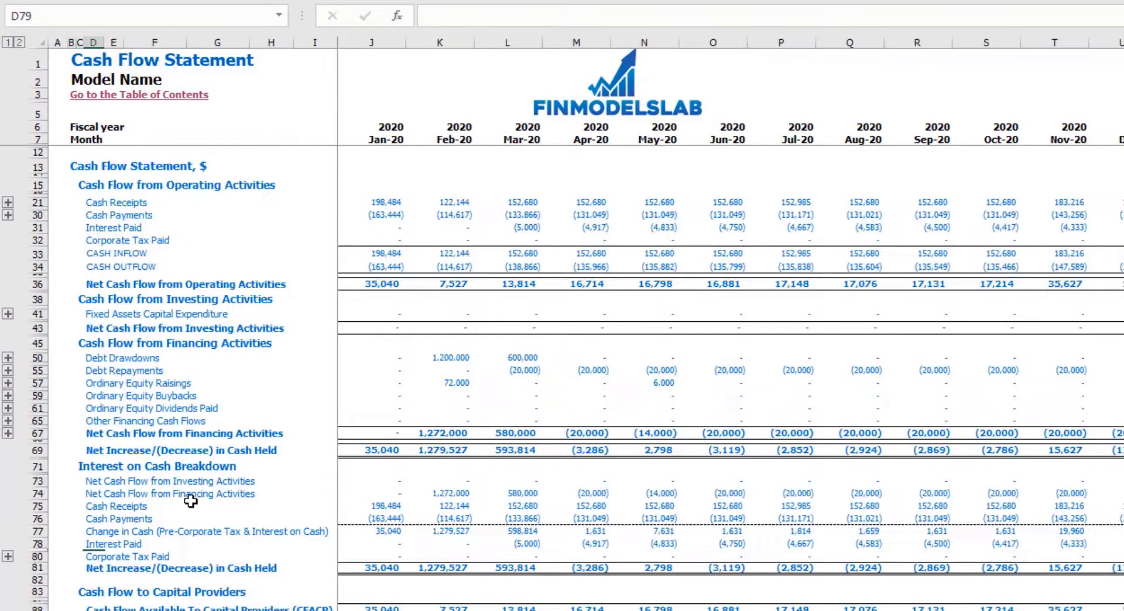
Step: Check the interest paid, debt drawdowns and debt repayments rows on the cash flow statement and the debt row on the balance sheet
click(35, 227)
click(38, 358)
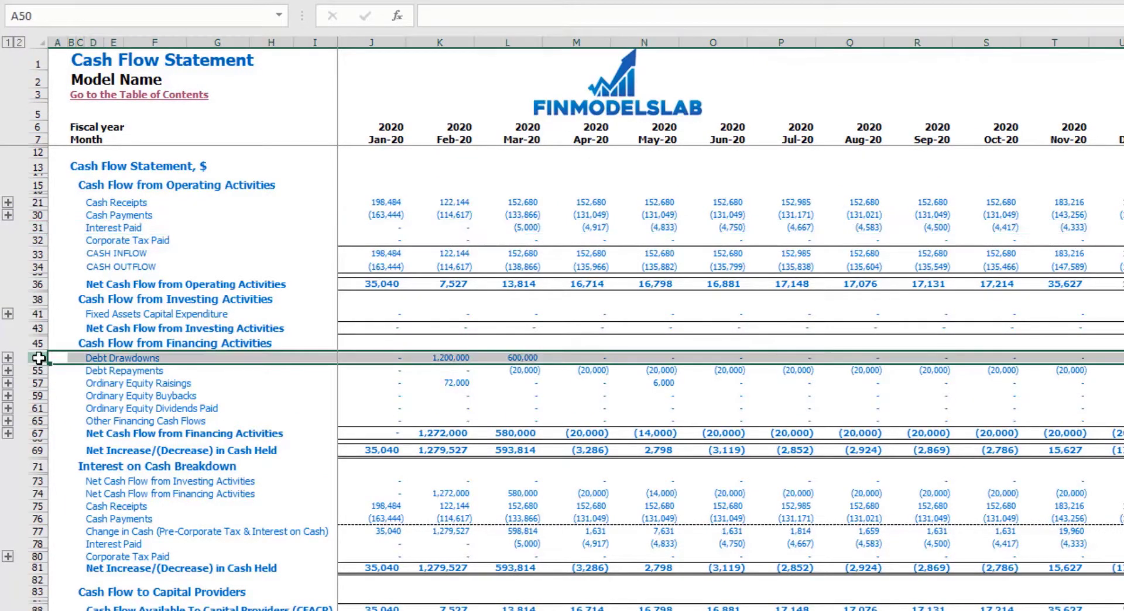
click(38, 370)
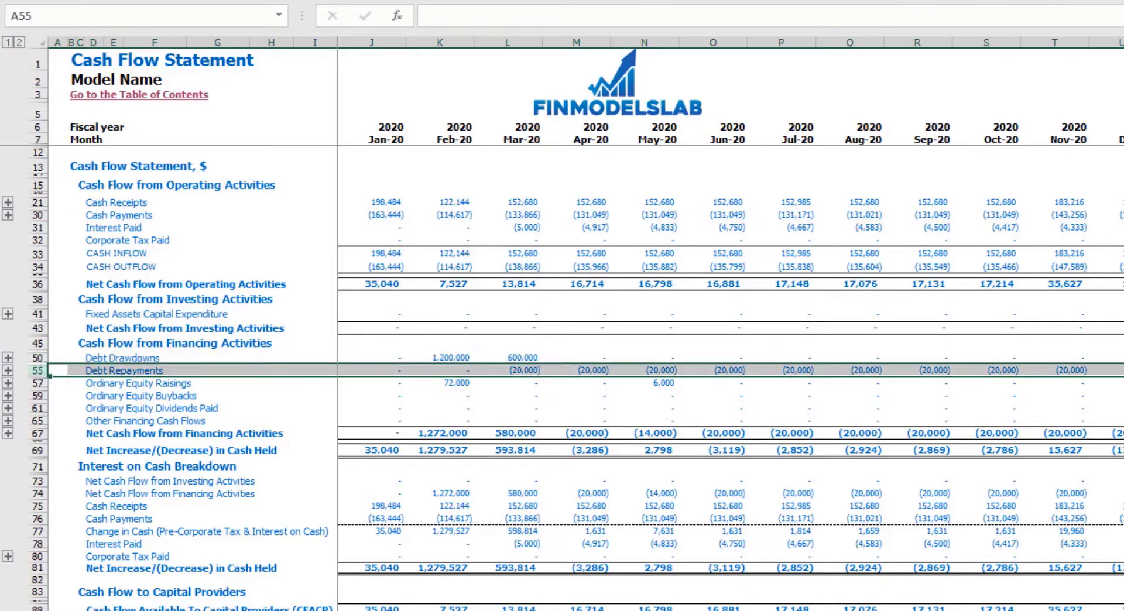
click(280, 609)
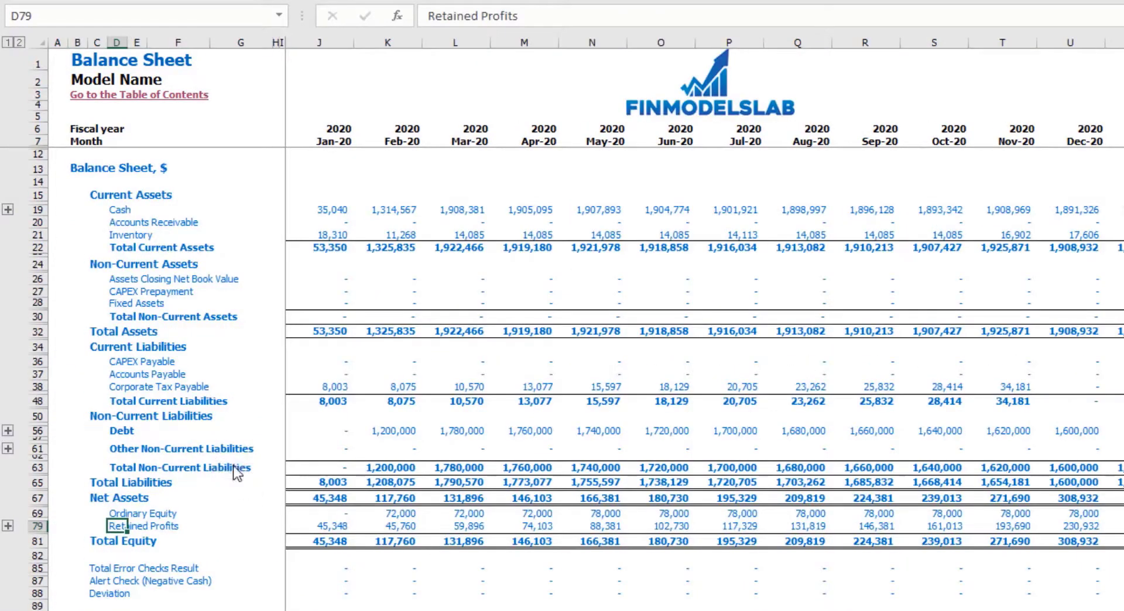
click(37, 431)
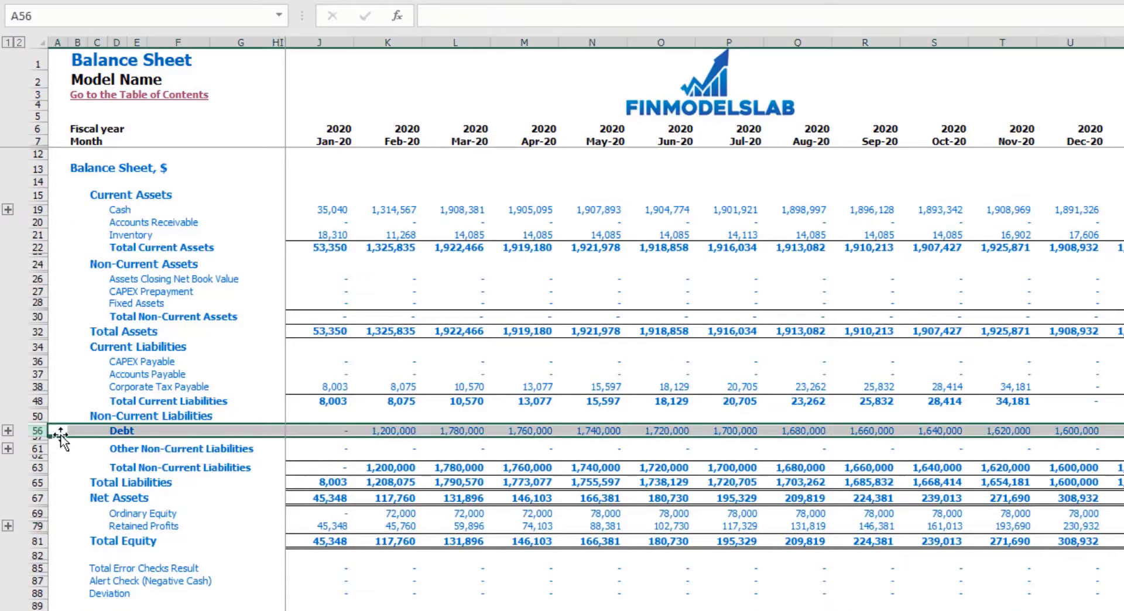
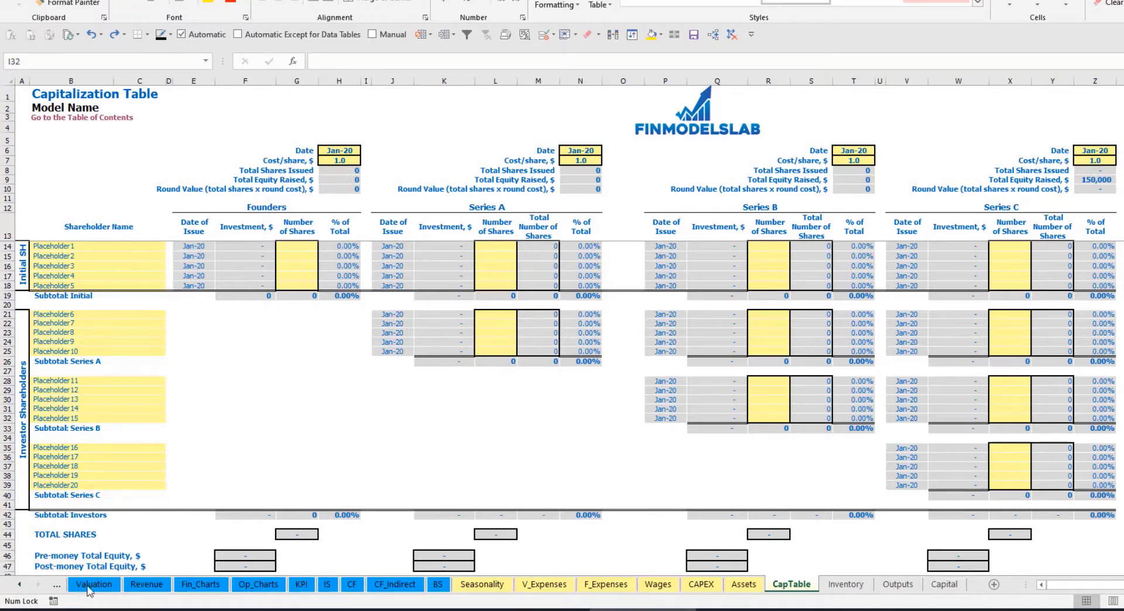
Step: Name the first two initial shareholders in the capitalization table Founder 1 and Founder 2
click(56, 245)
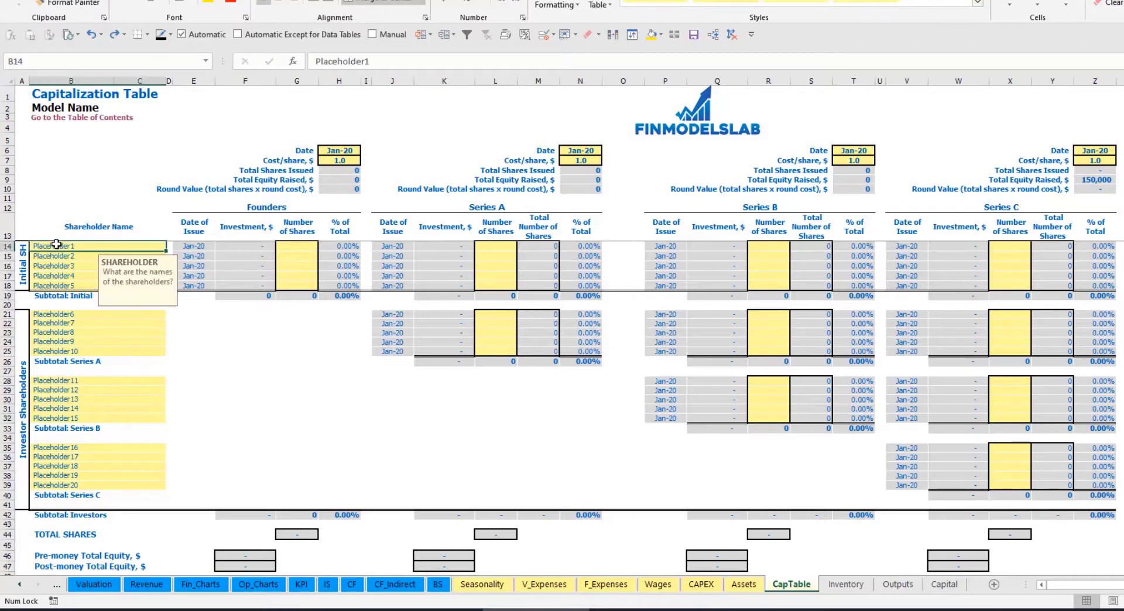
text(Fo)
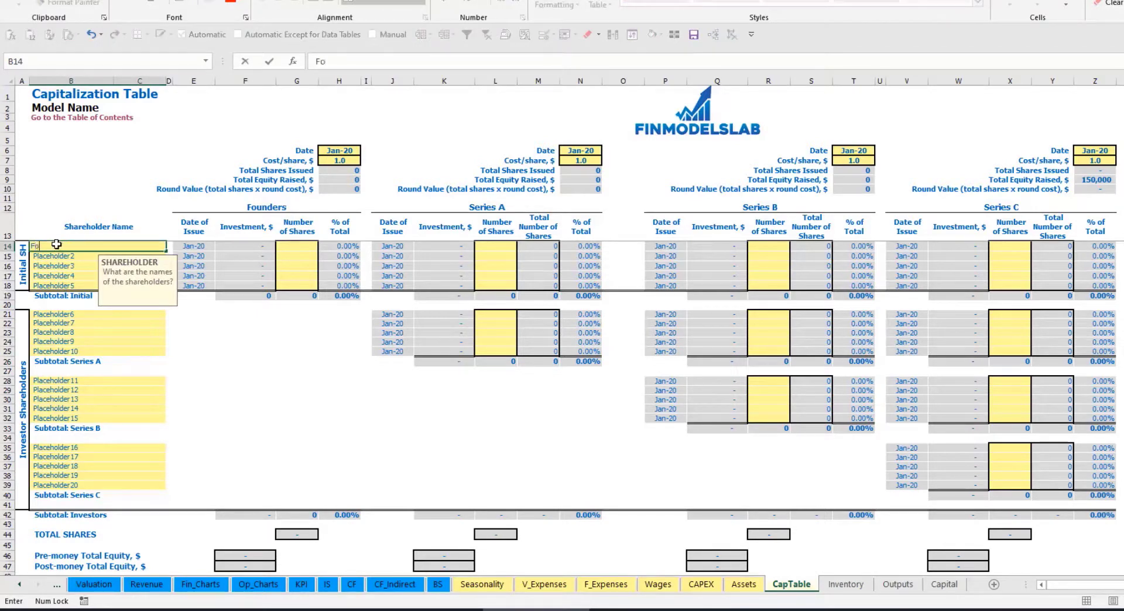
text(under 1)
key(Return)
key(Up)
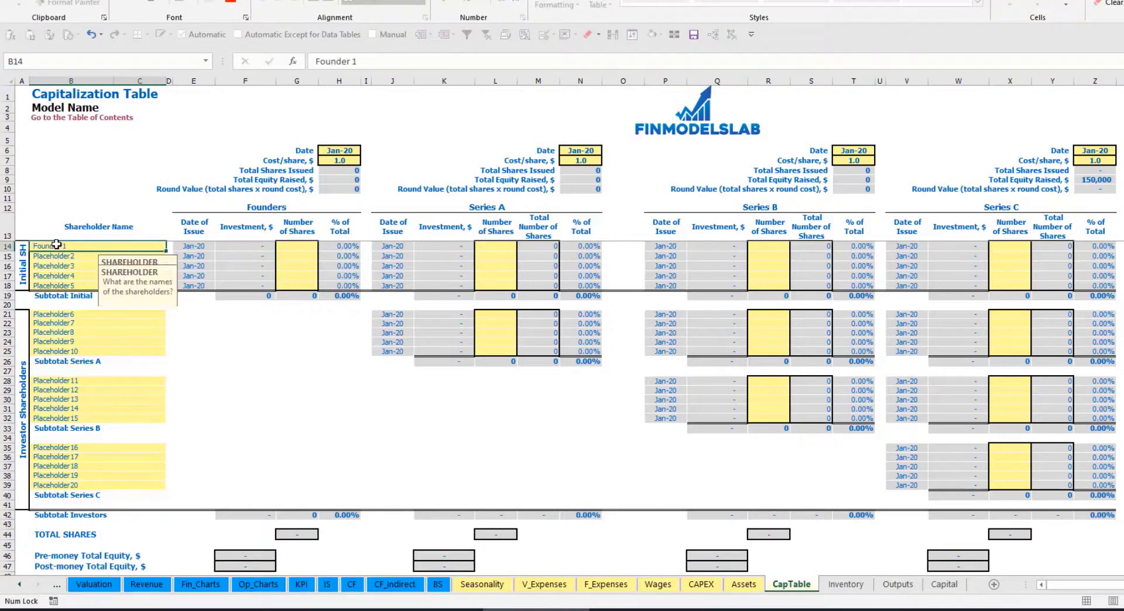
key(ctrl+c)
key(Down)
key(ctrl+v)
click(371, 61)
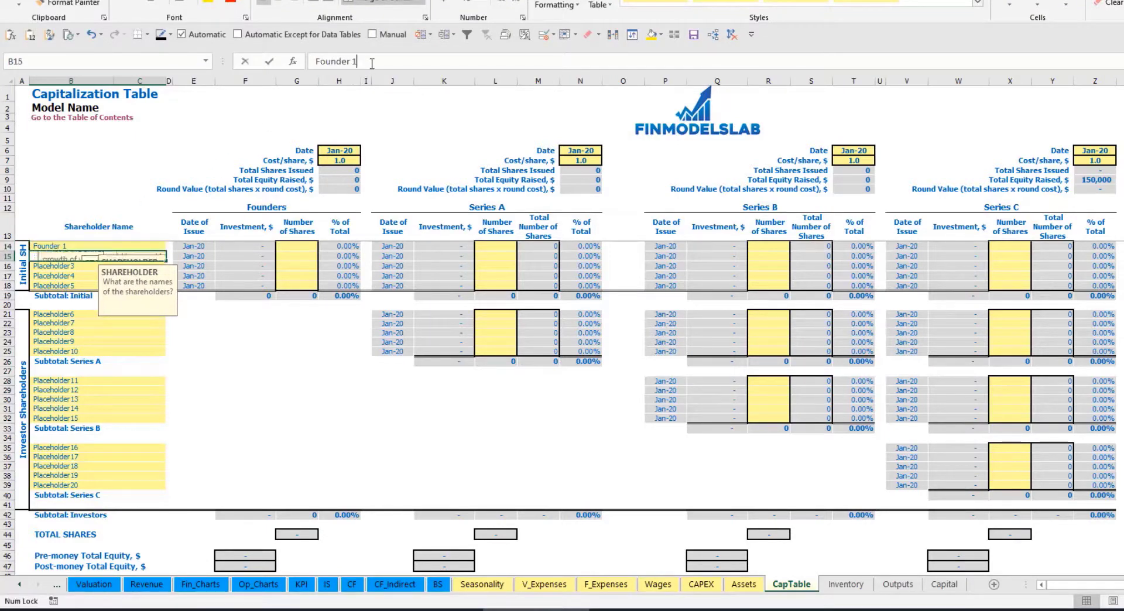
key(BackSpace)
text(2)
key(Return)
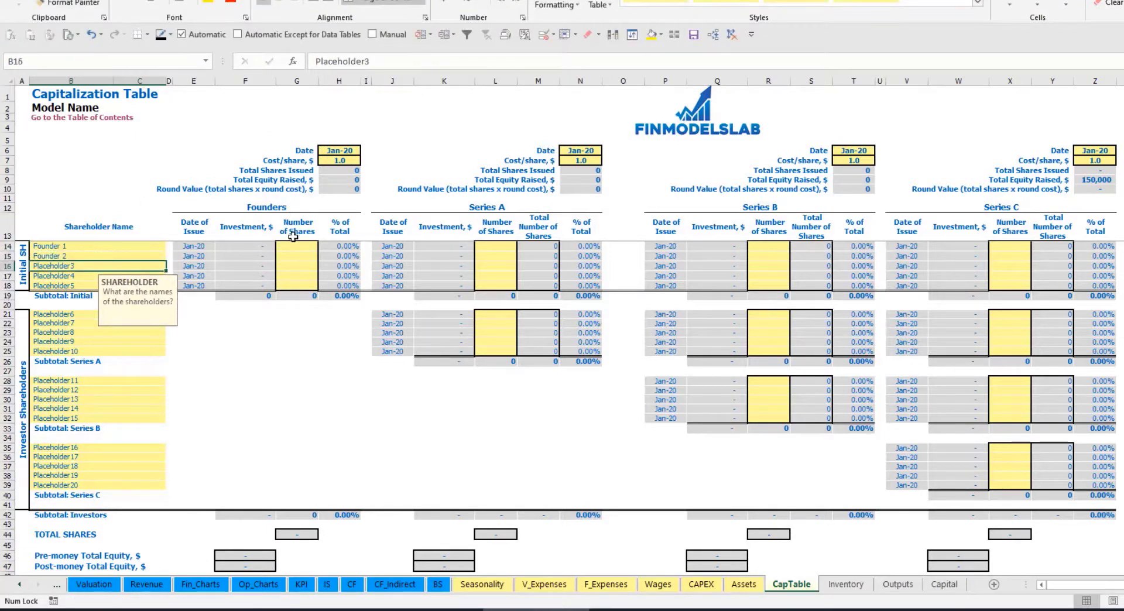
Step: Enter 10,000 founders' round shares for Founder 1 and 20,000 for Founder 2
click(128, 249)
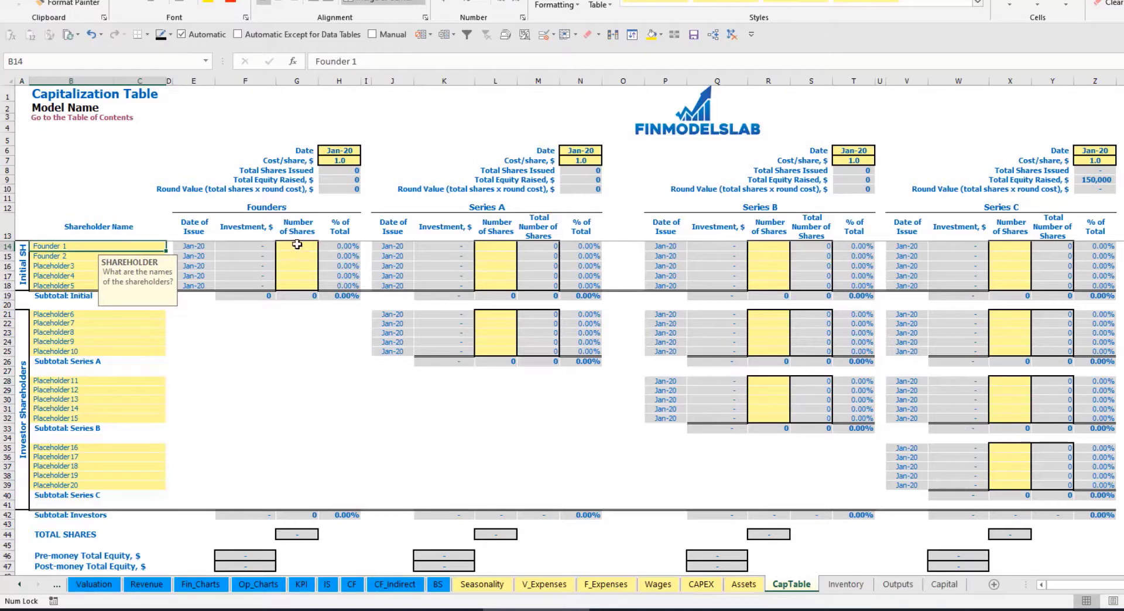
click(301, 246)
text(10,)
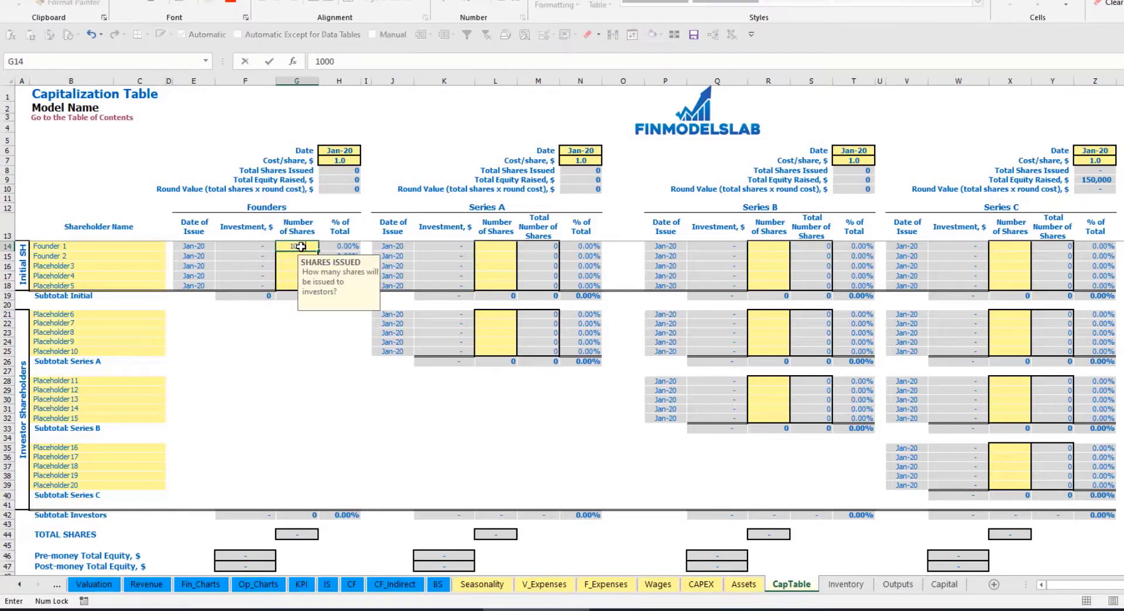
text(000)
key(Return)
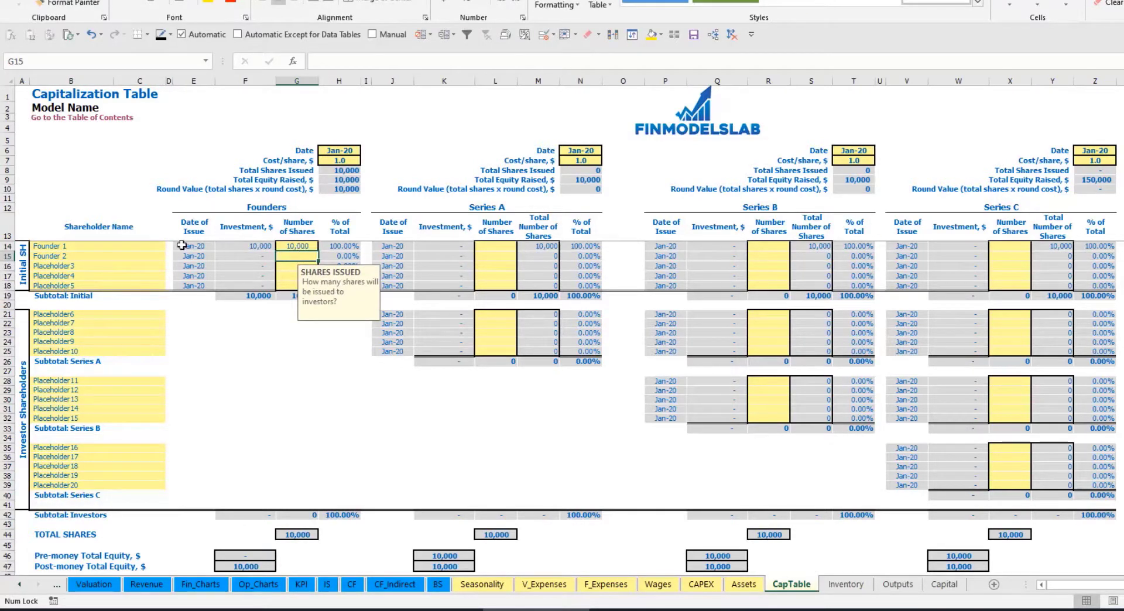
text(20,0)
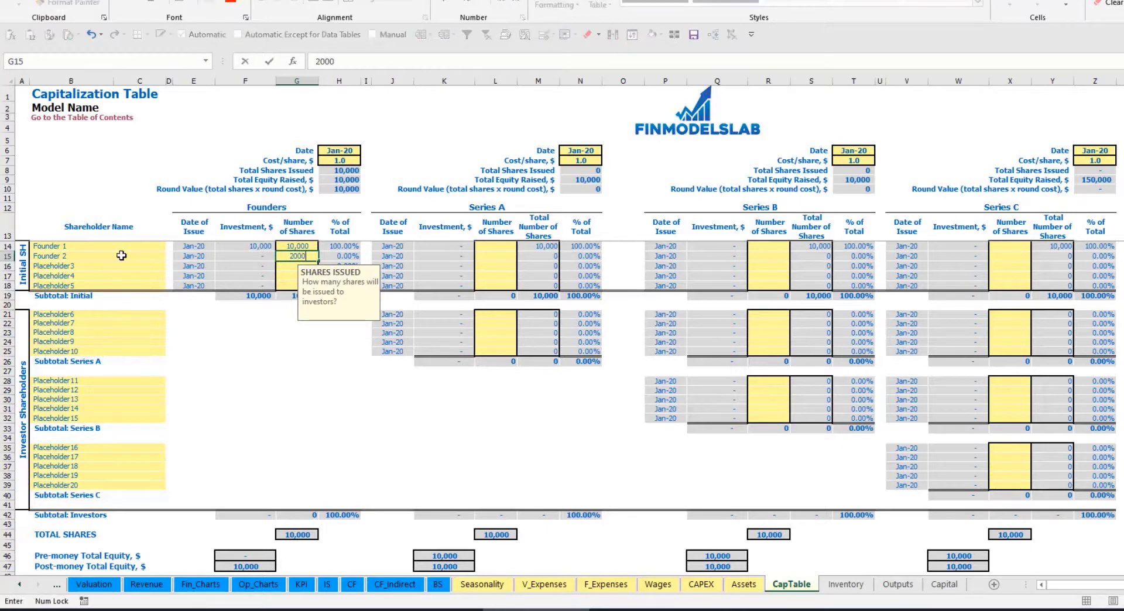
text(00)
key(Return)
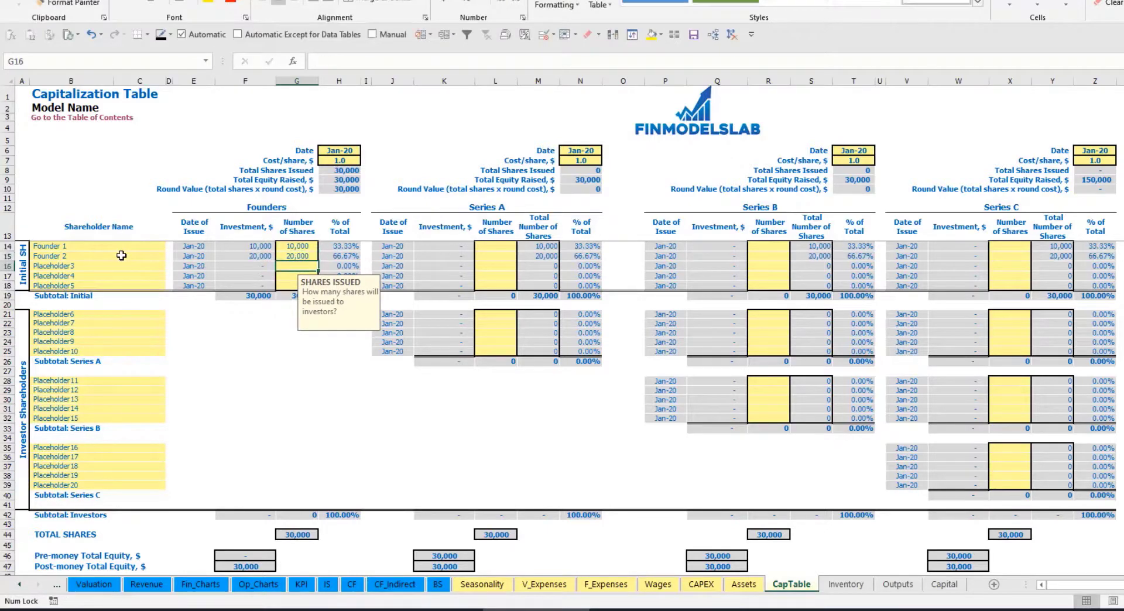
Step: Set the founders' round cost per share to 2 and its round close date to Feb-20
click(340, 153)
click(328, 162)
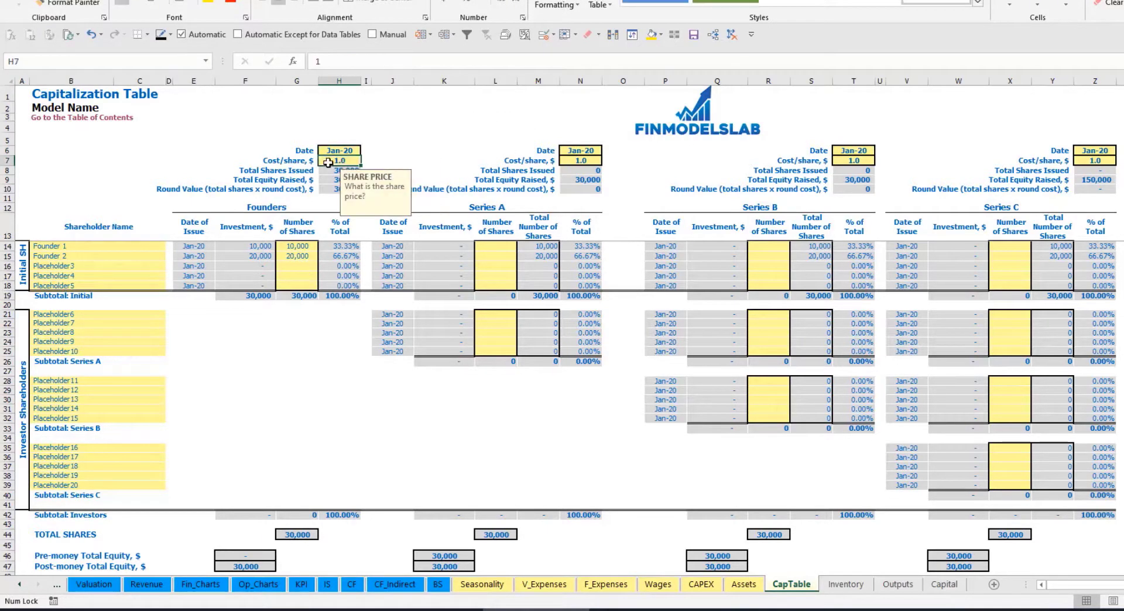
text(2)
key(Return)
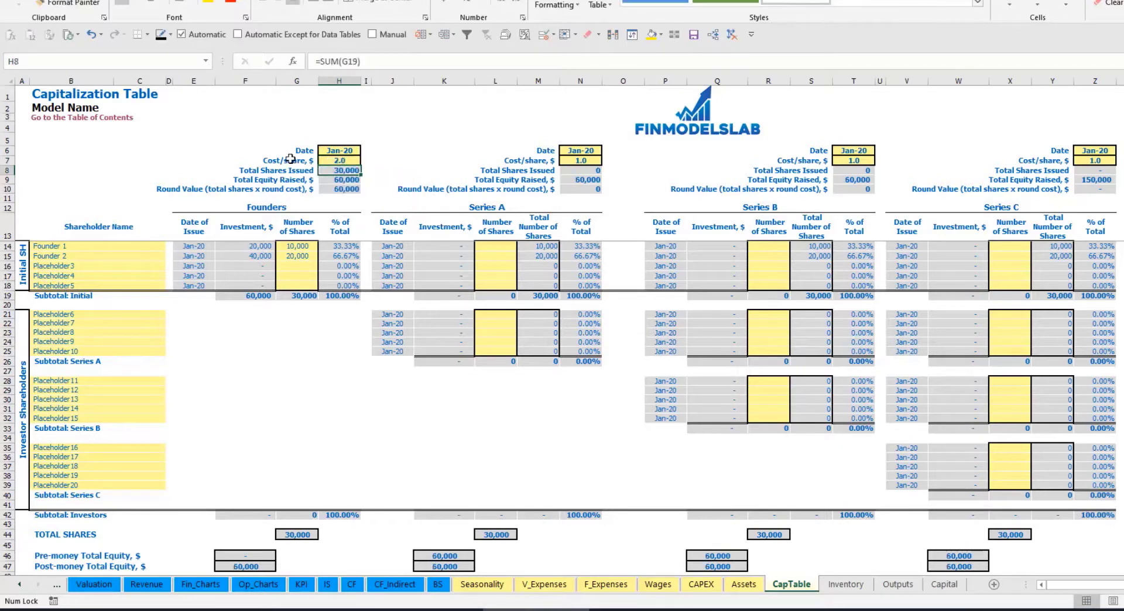
click(336, 153)
click(365, 151)
click(348, 169)
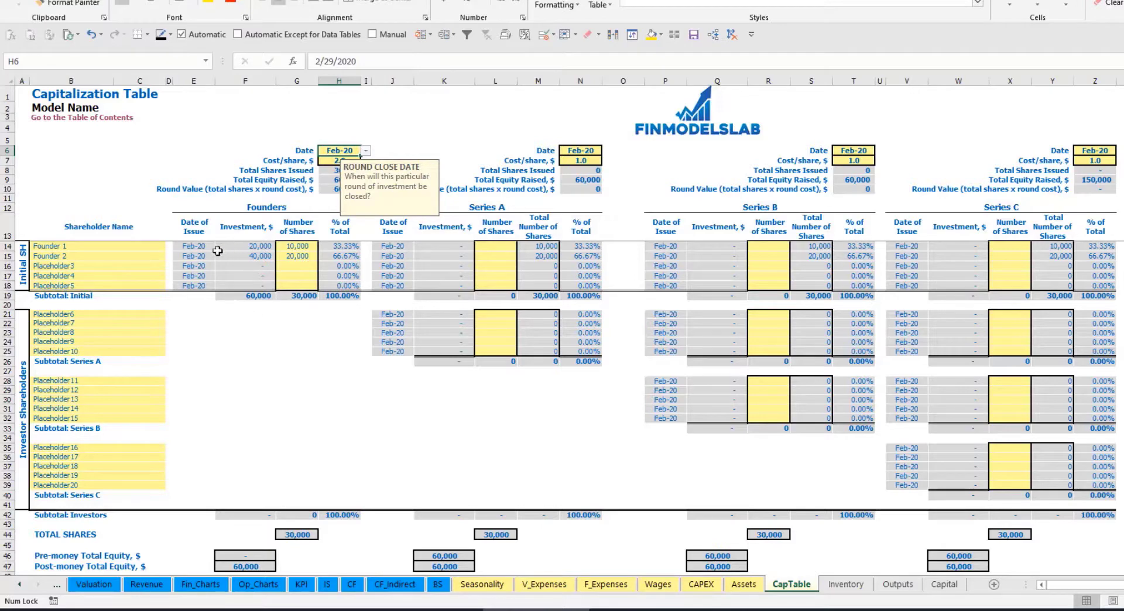
Step: Examine the founders' investment amounts, initial subtotal, post-money total equity and ownership percentage
click(251, 249)
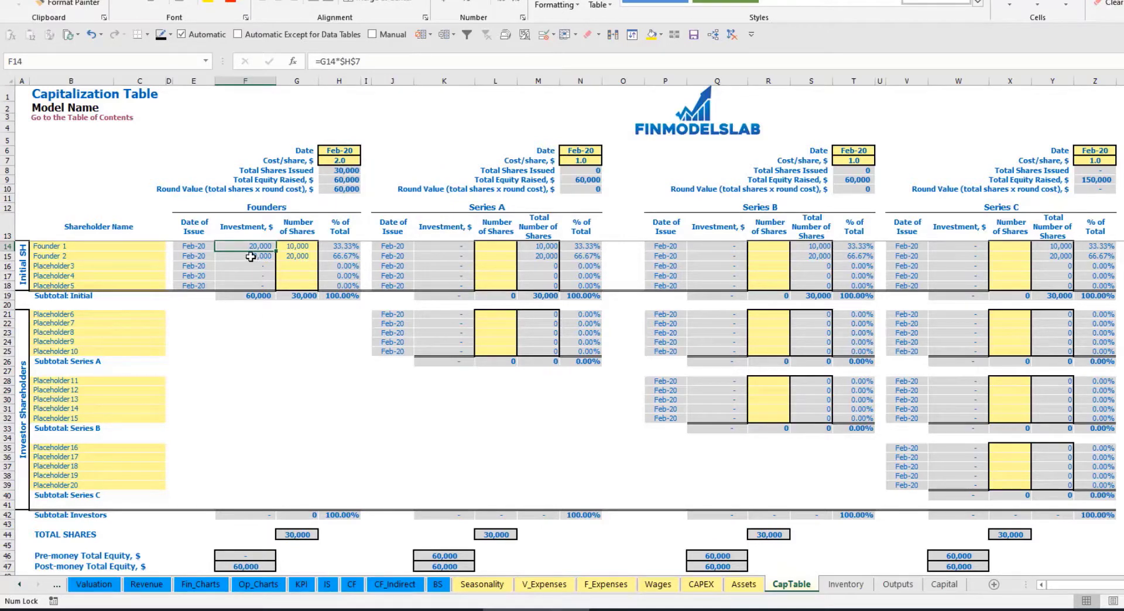
click(250, 256)
click(251, 297)
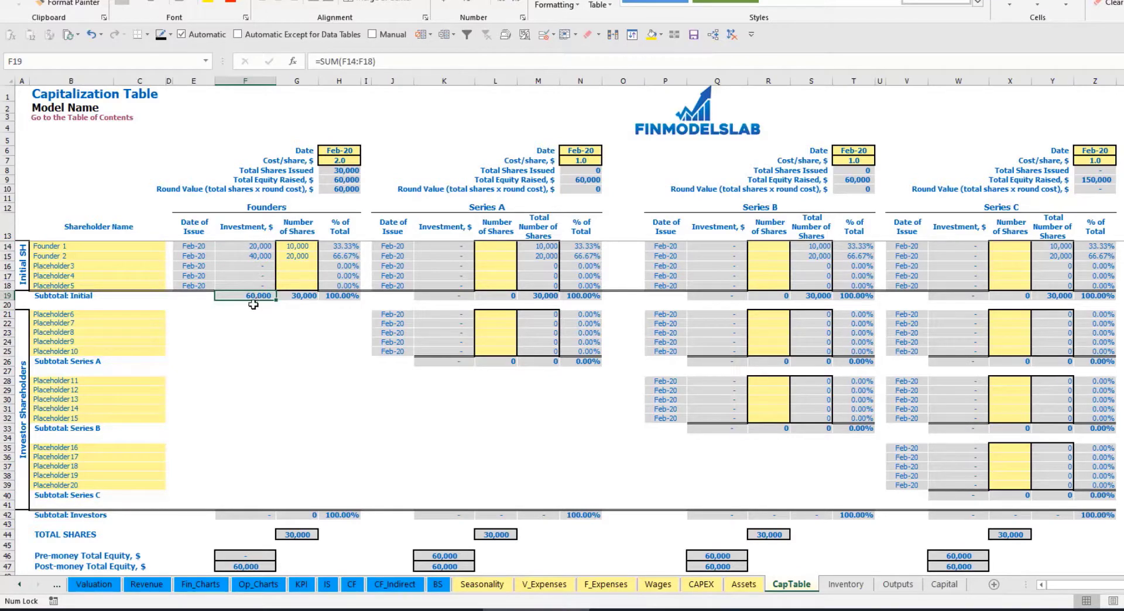
click(8, 567)
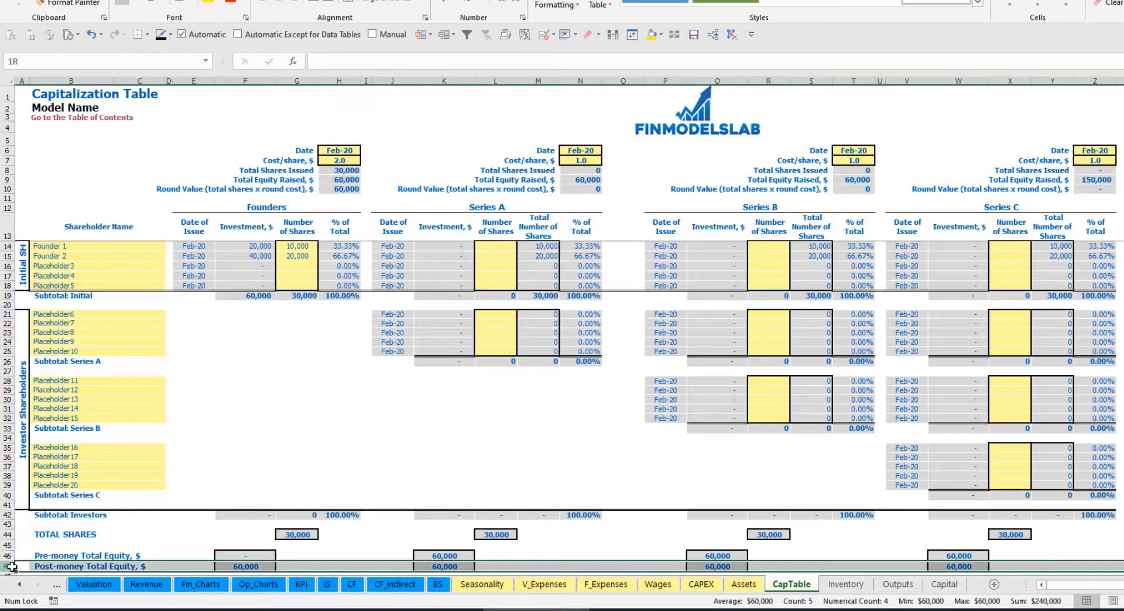
click(343, 247)
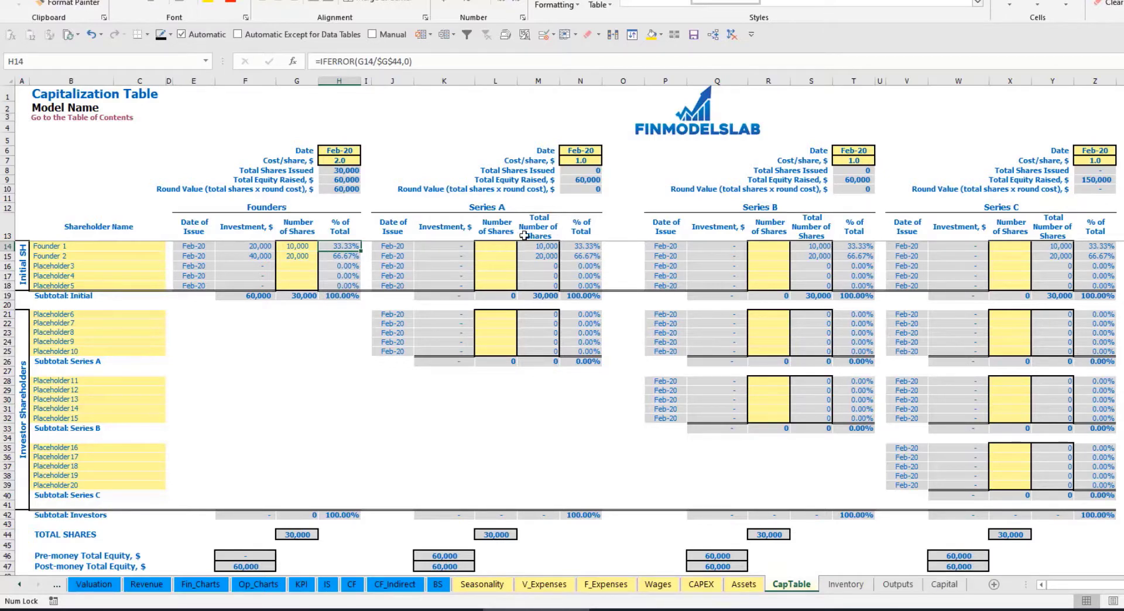
Step: Name the first Series A investor shareholder Investor 1
click(133, 317)
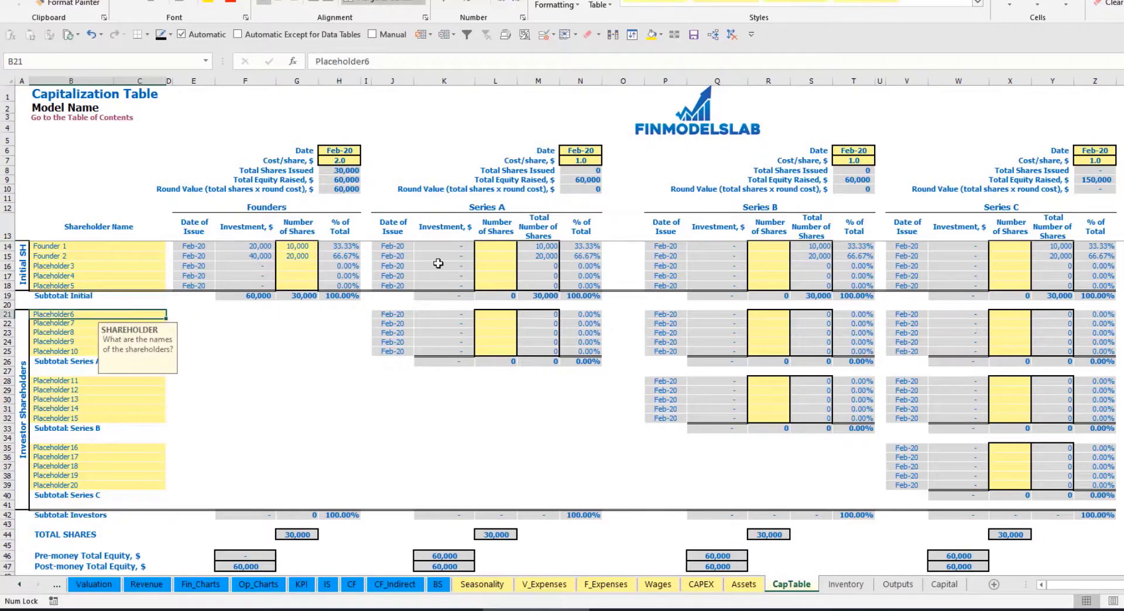
click(511, 210)
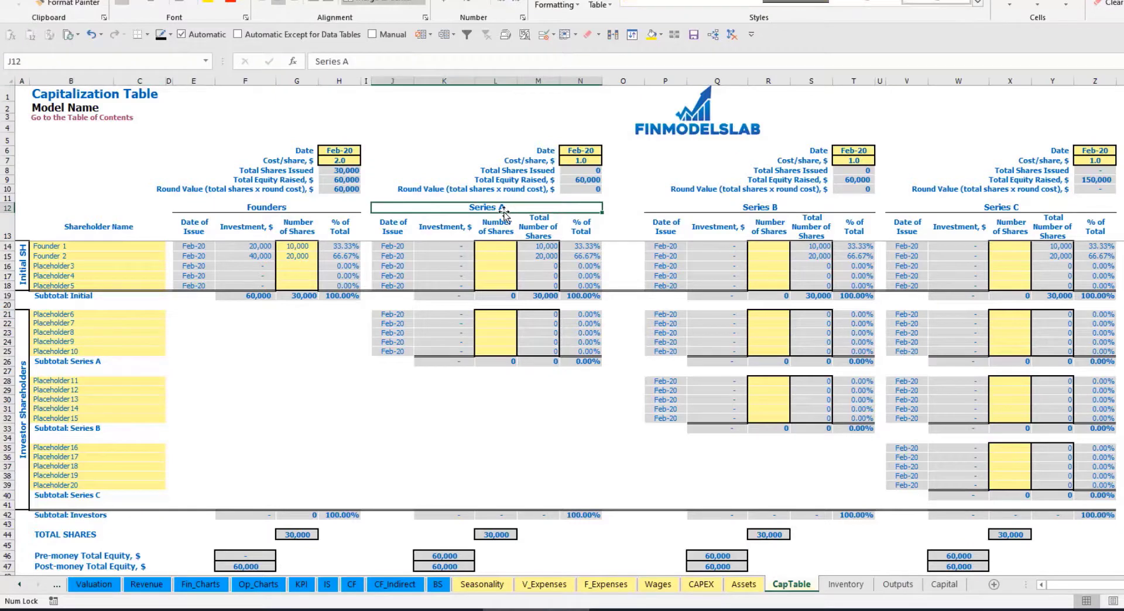
click(79, 317)
text(Investor 1)
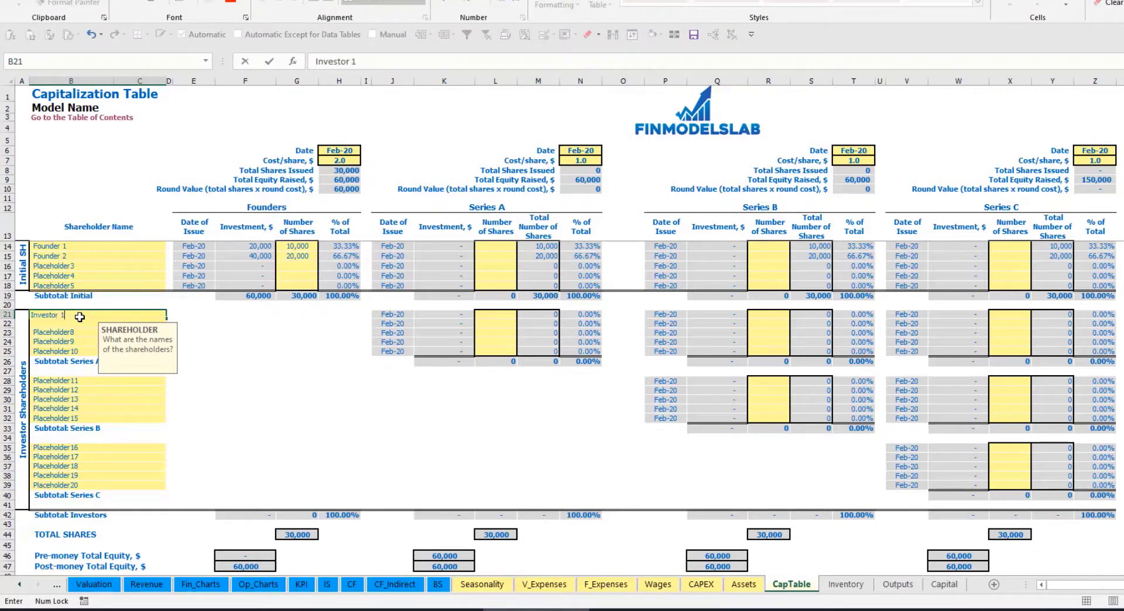
key(Return)
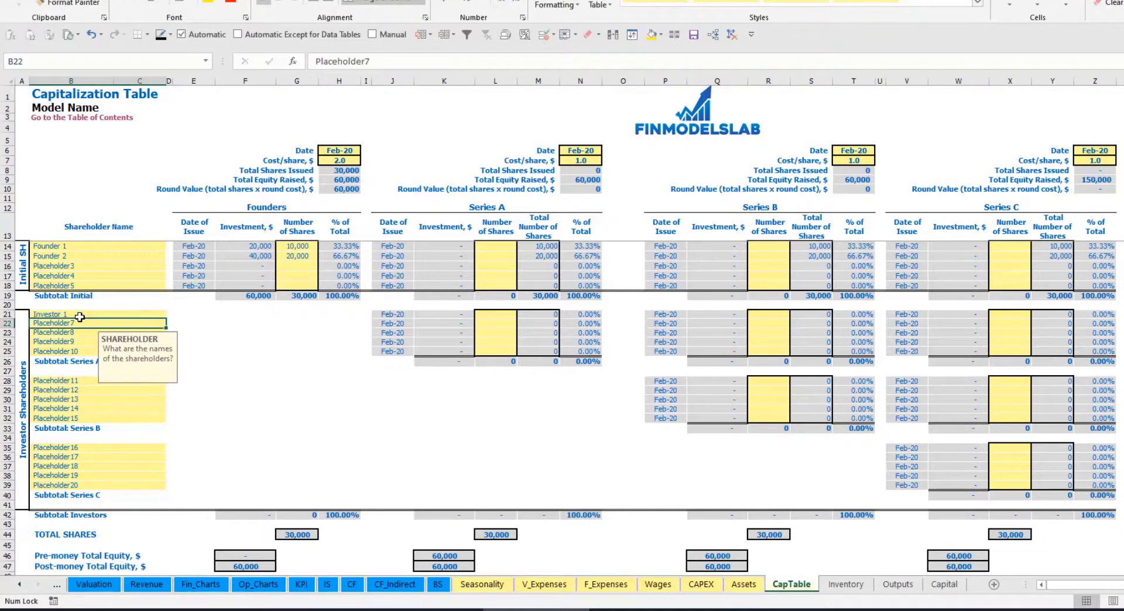
Step: Set the Series A round close date to May-20 and its cost per share to 5
click(587, 150)
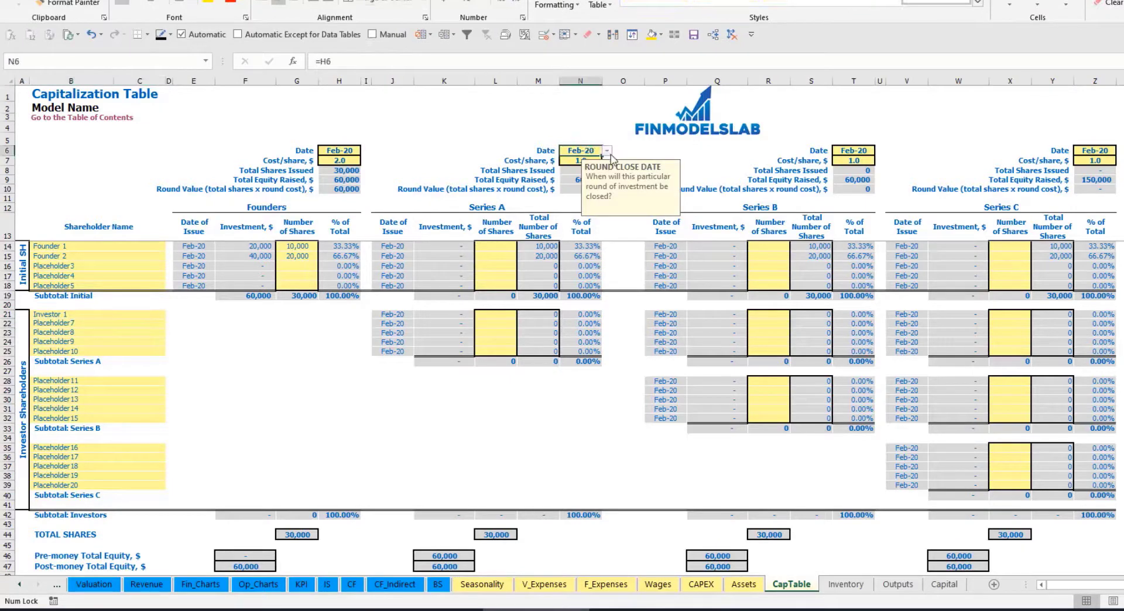
click(608, 150)
click(595, 192)
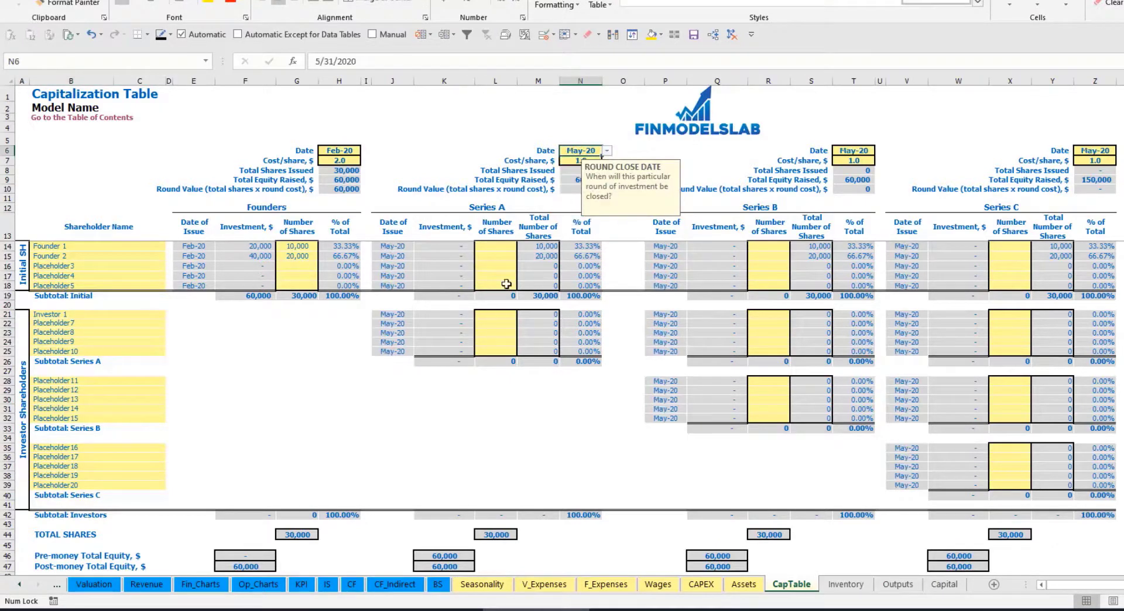
click(576, 159)
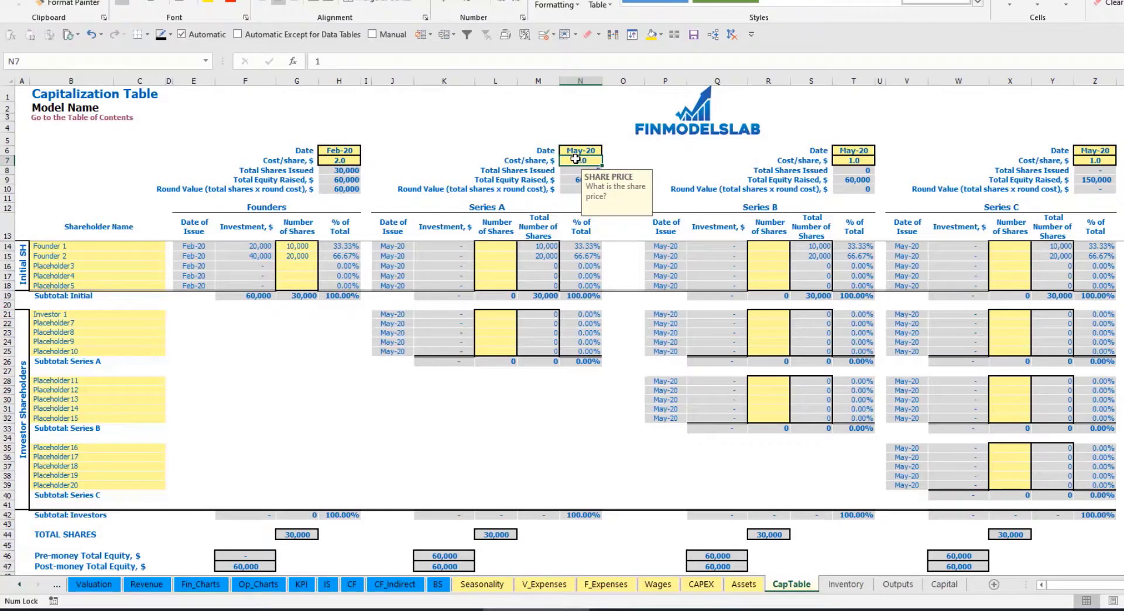
text(1)
key(Return)
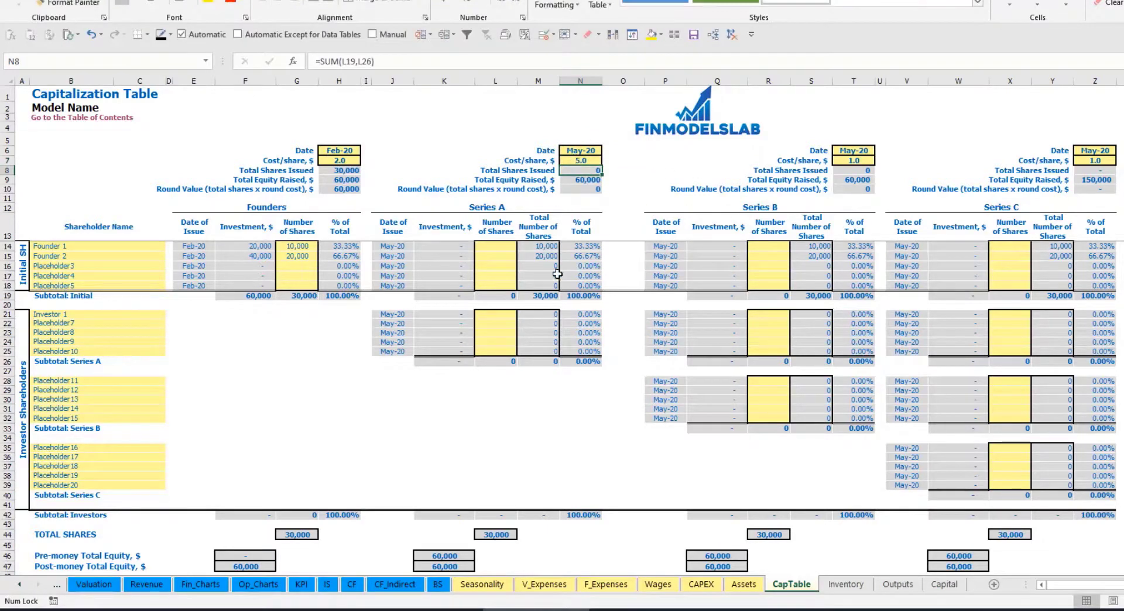
Step: Enter 1,000 Series A shares issued to Investor 1
click(496, 314)
text(1000)
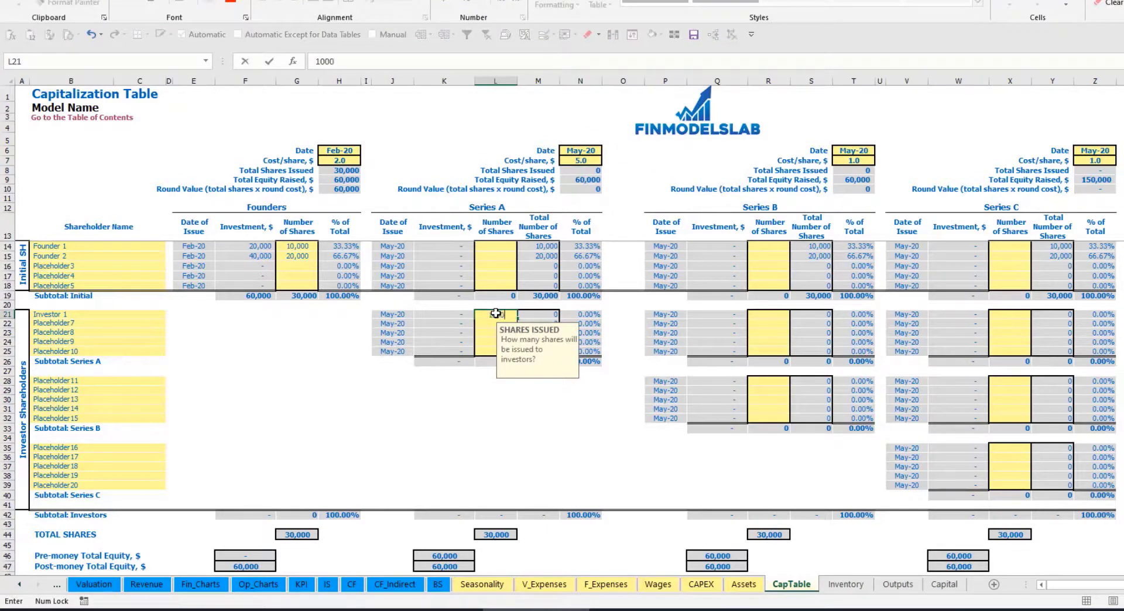
key(Return)
click(450, 407)
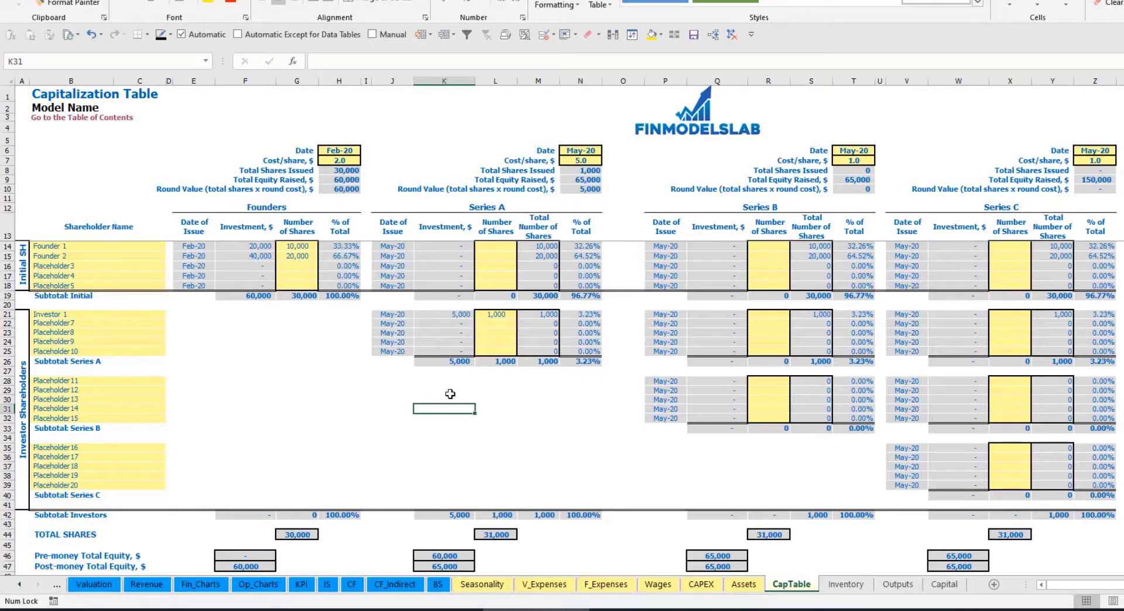
Step: Check how Investor 1's Series A investment and the round's pre-money and post-money total equity are calculated
click(453, 315)
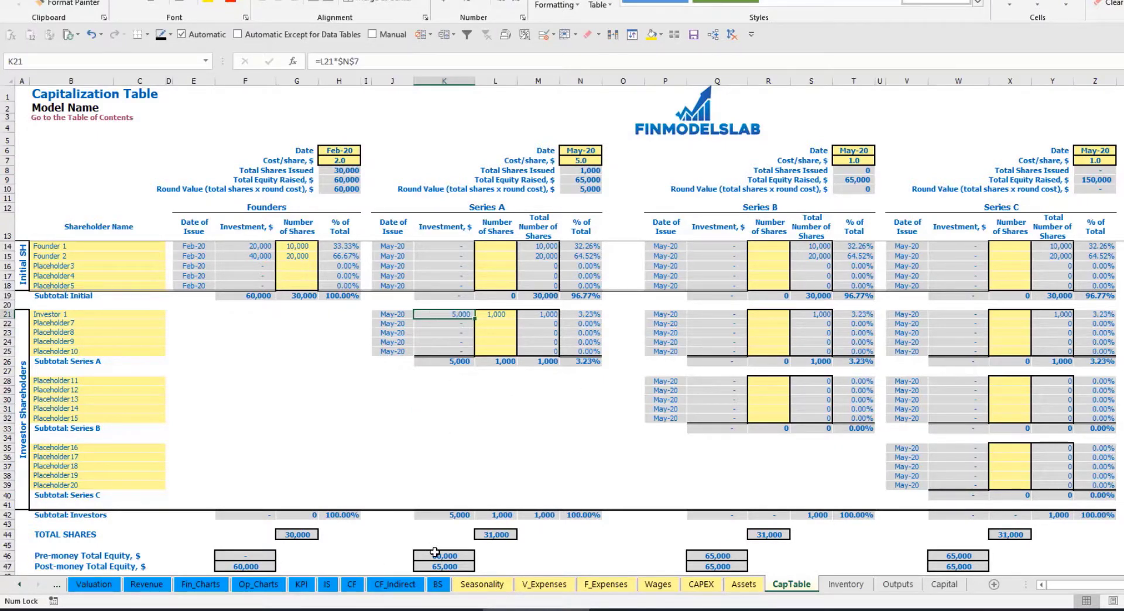
click(435, 553)
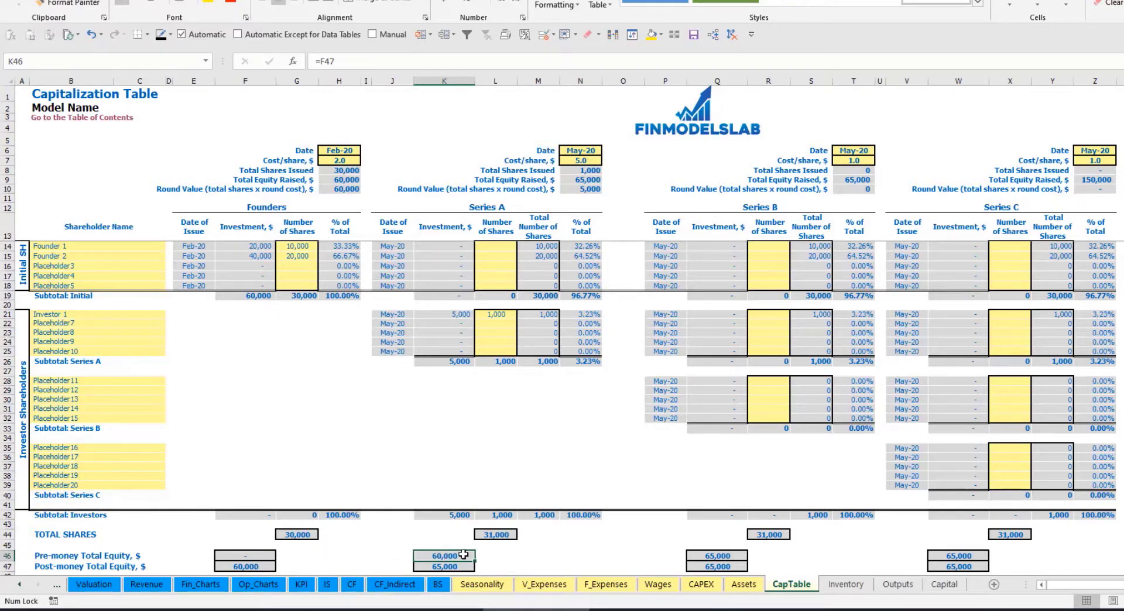
key(Down)
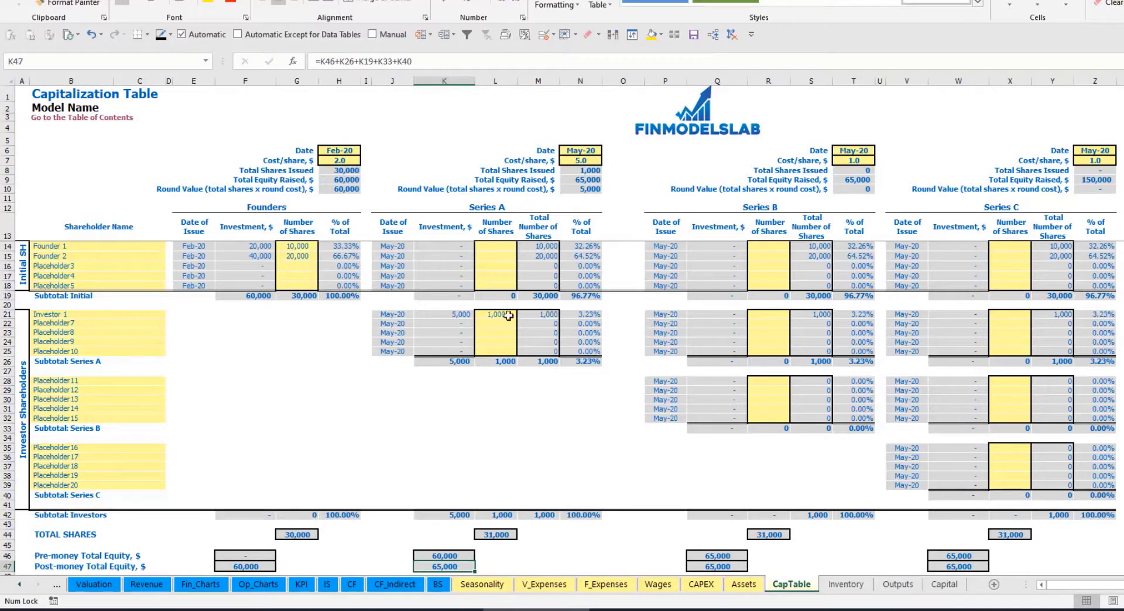
Step: Check how the Series A ownership percentages of Investor 1, Founder 1 and Founder 2 are calculated
click(571, 314)
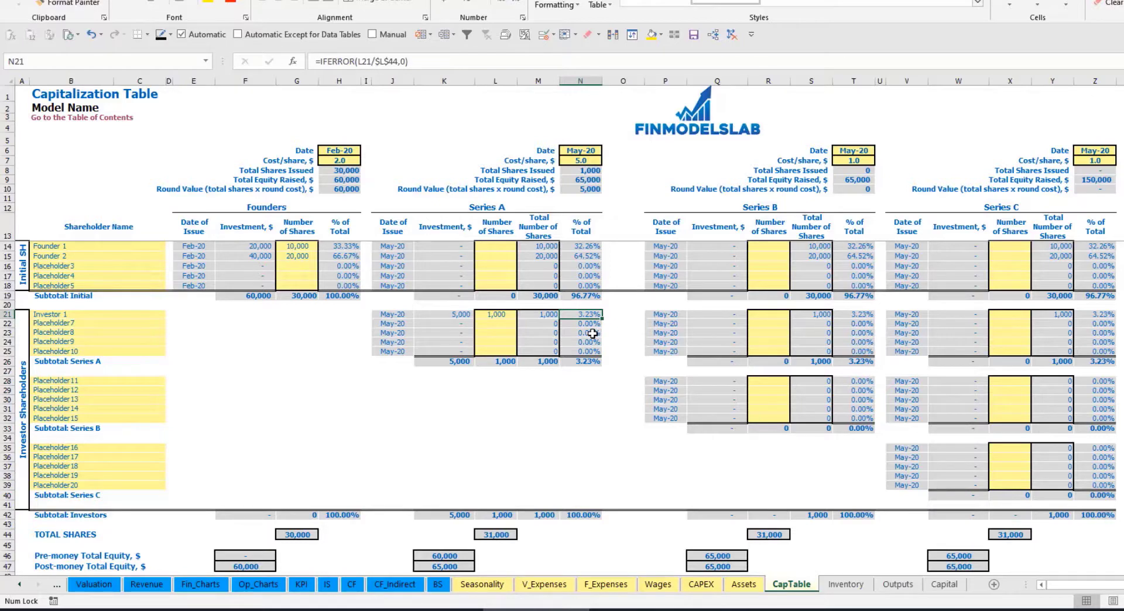
drag(124, 246, 125, 256)
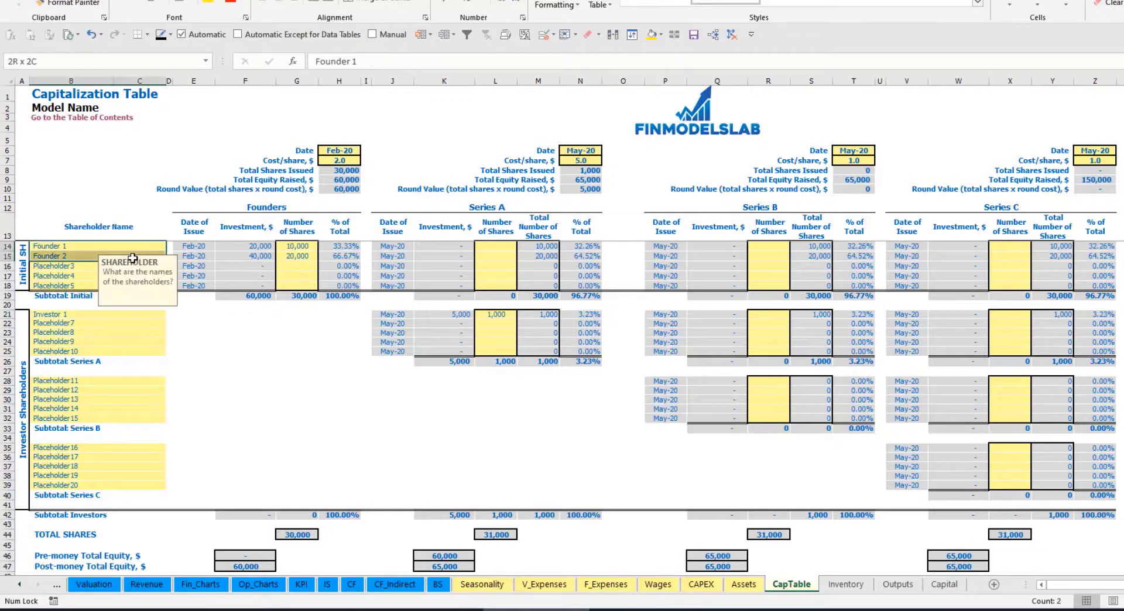
drag(587, 246, 585, 257)
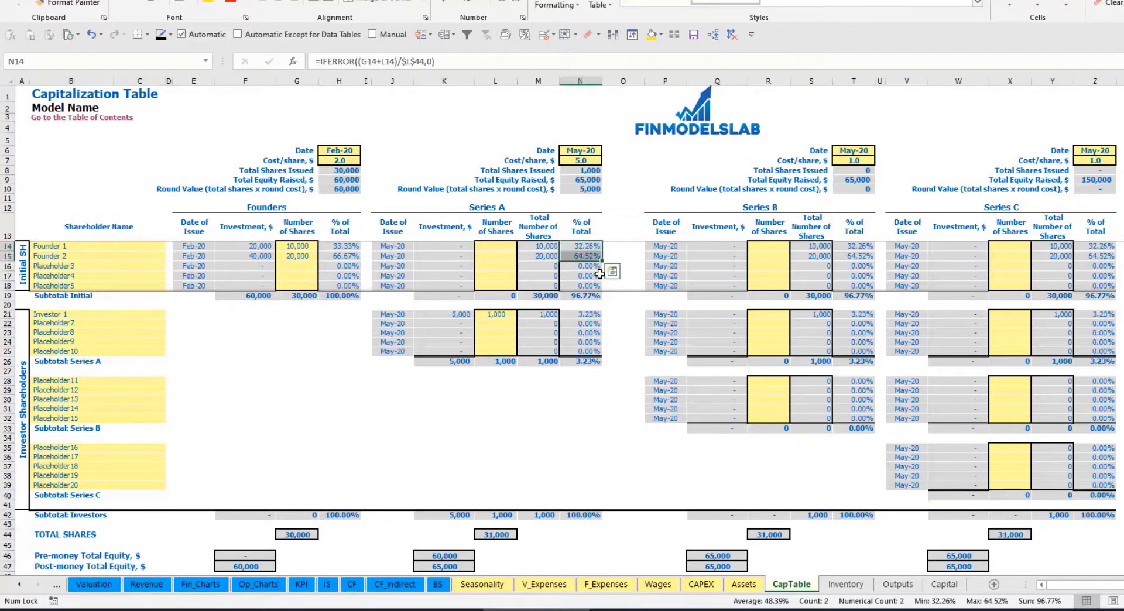
key(Up)
key(Down)
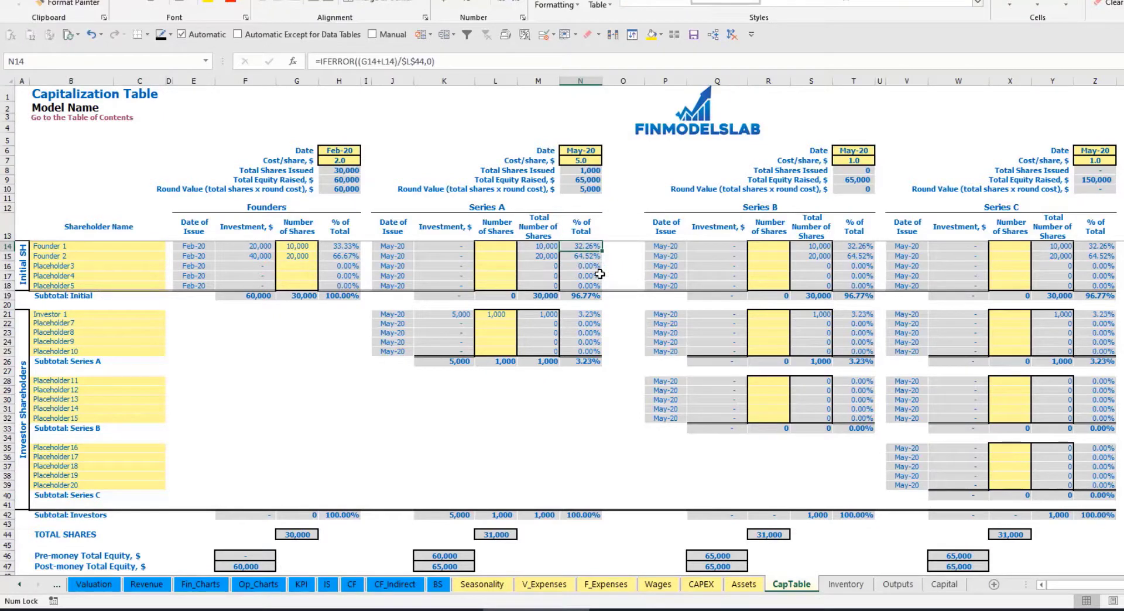
key(Down)
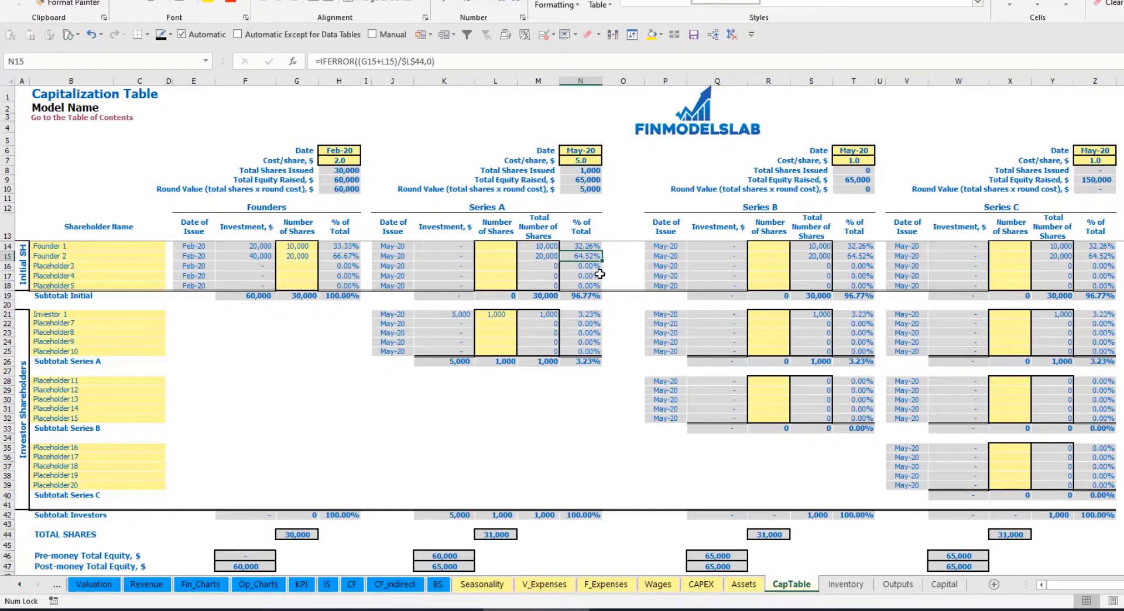
Step: Review the Series B and Series C shareholder name placeholders and the cells for shares issued to investors
click(110, 390)
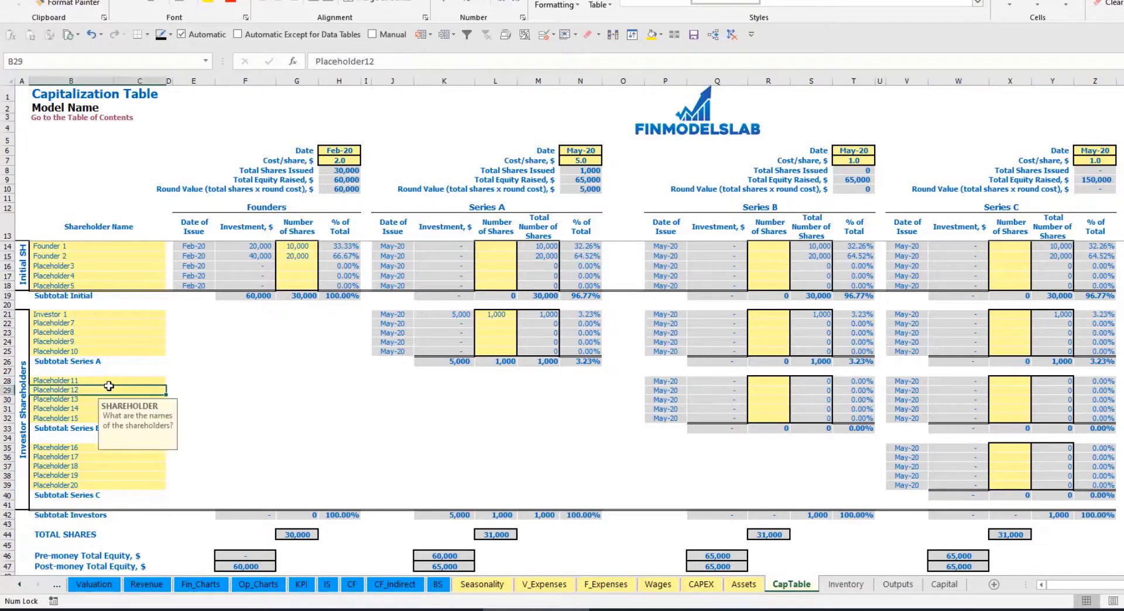
click(94, 449)
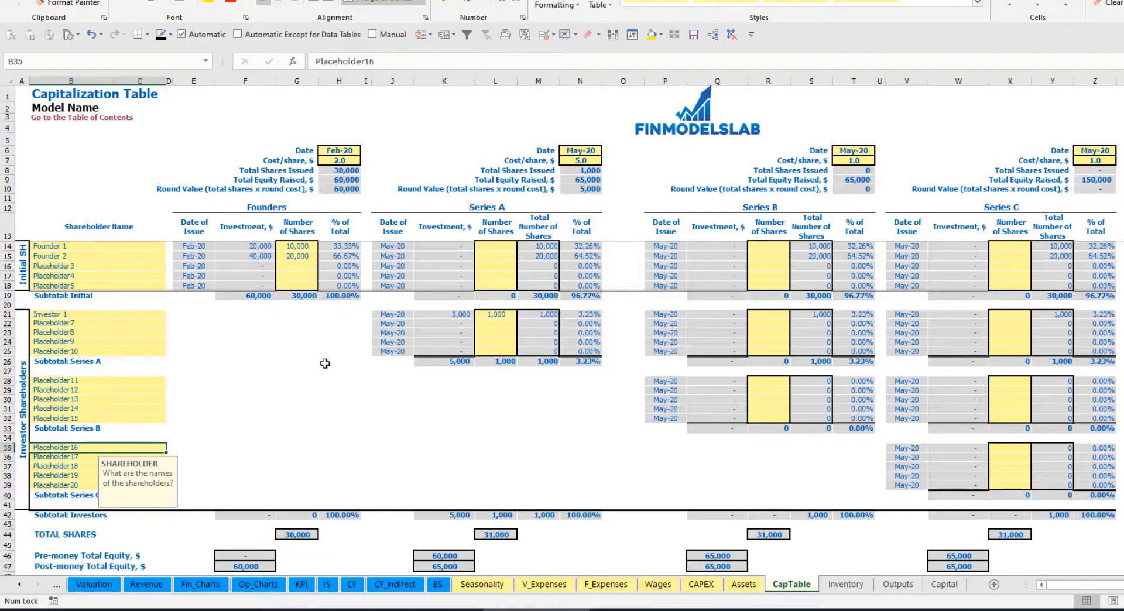
click(500, 316)
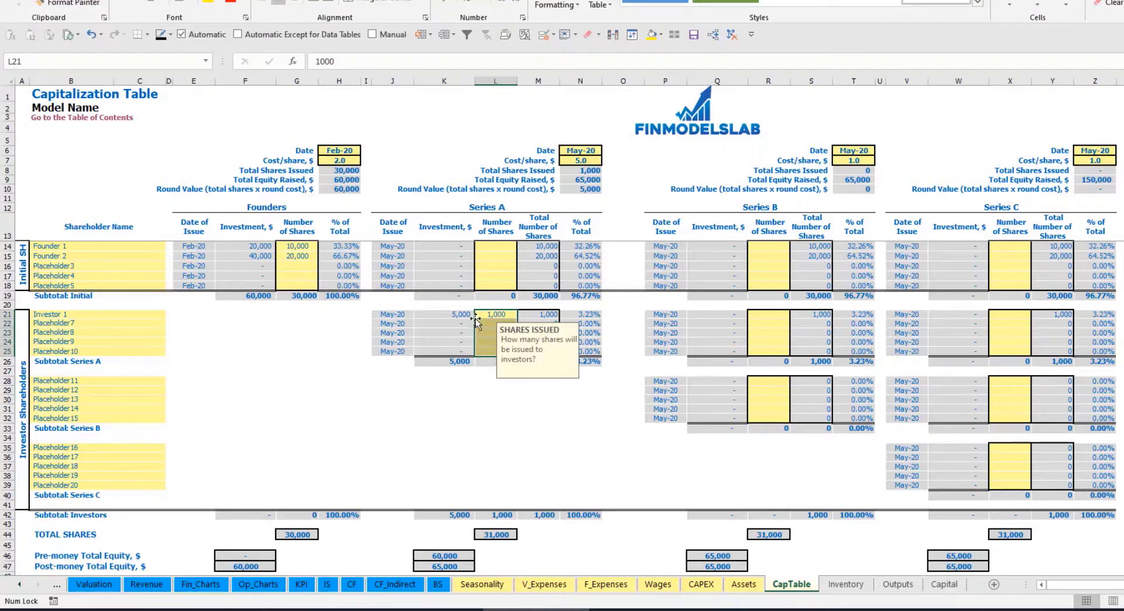
click(507, 399)
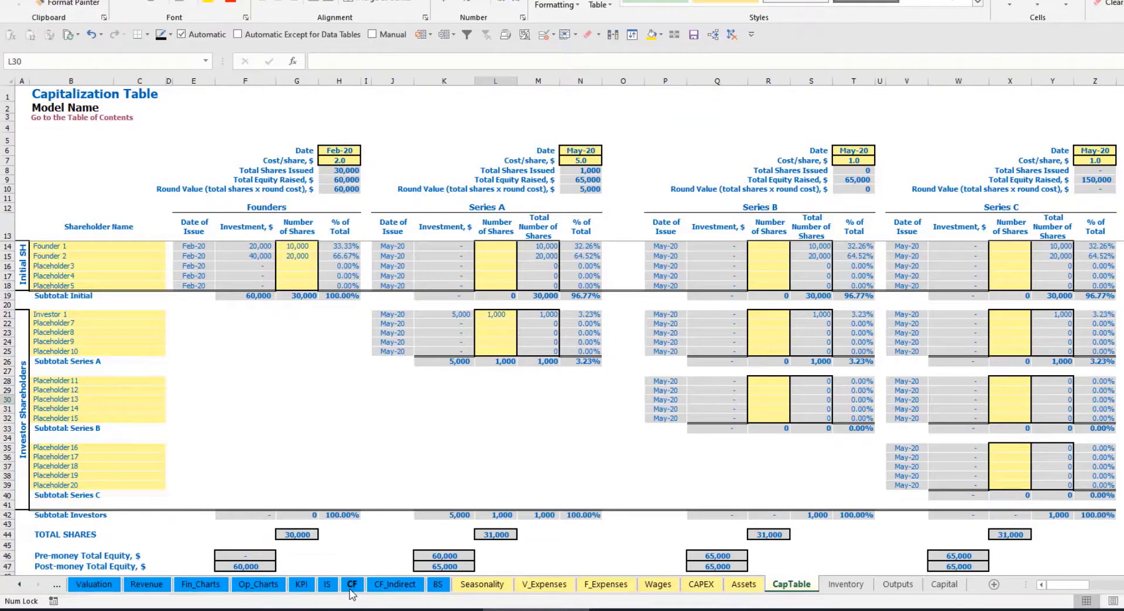
Step: Check the Feb-20 and May-20 ordinary equity raisings in the cash flow statement and the Ordinary Equity line in the balance sheet
click(351, 585)
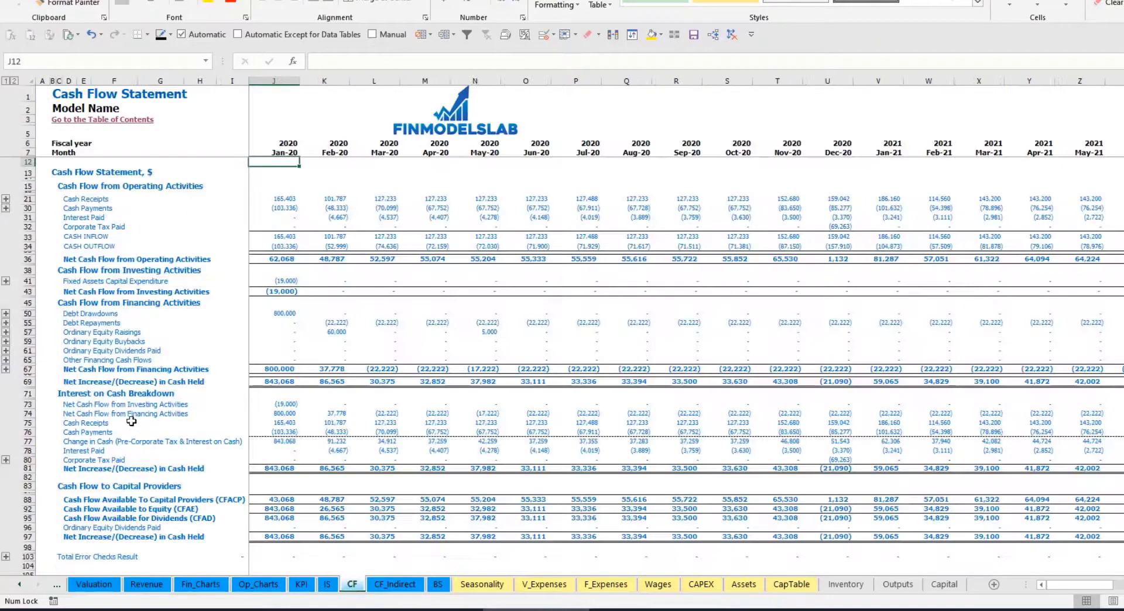
click(27, 332)
click(339, 334)
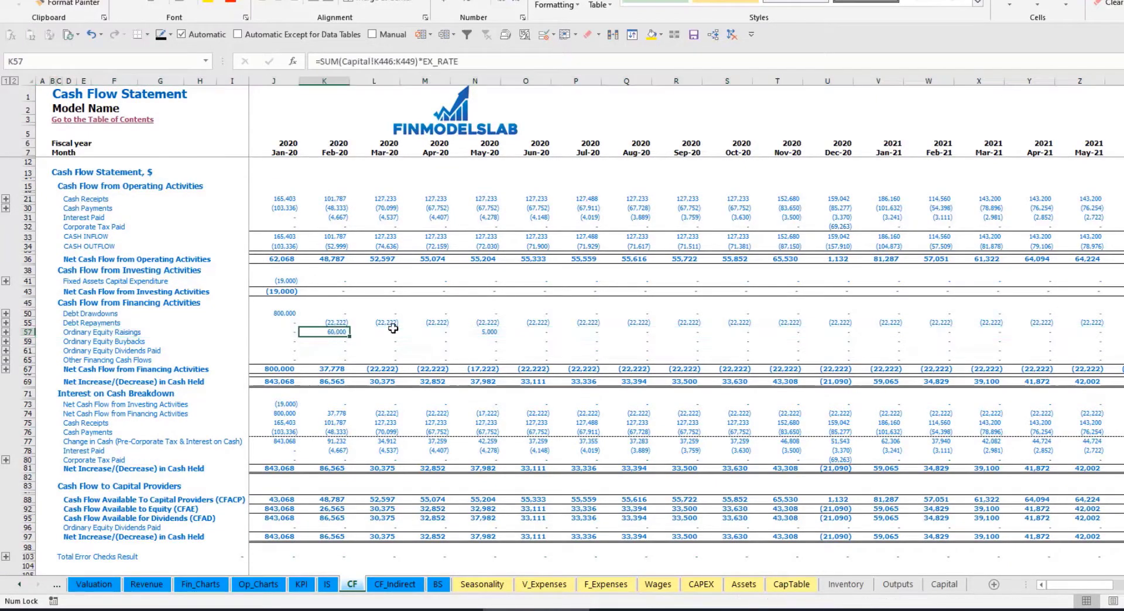
click(485, 333)
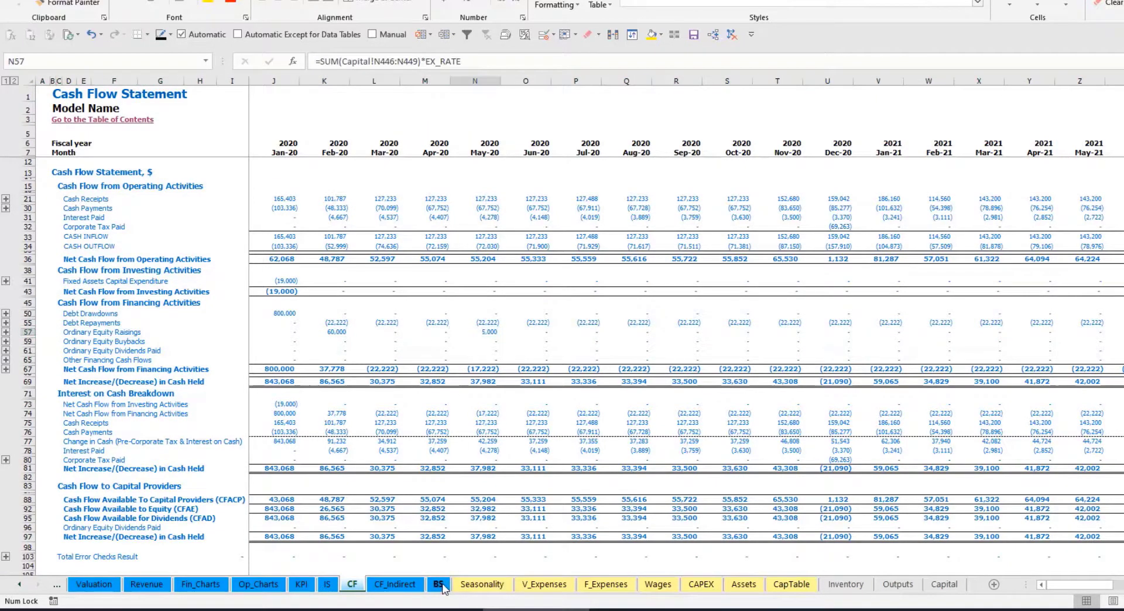
click(439, 585)
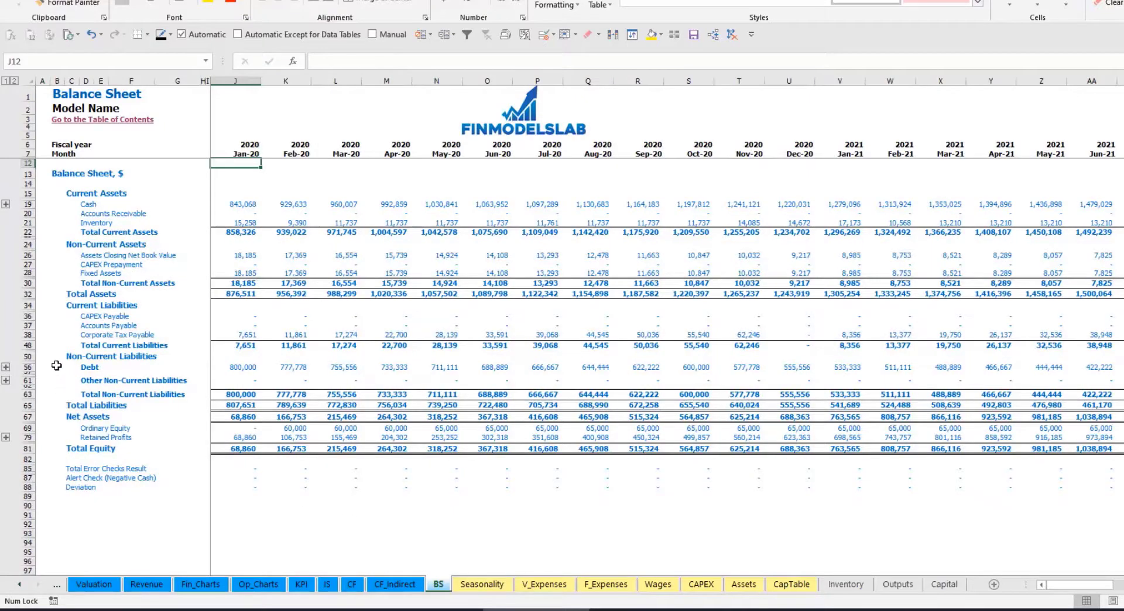
click(27, 429)
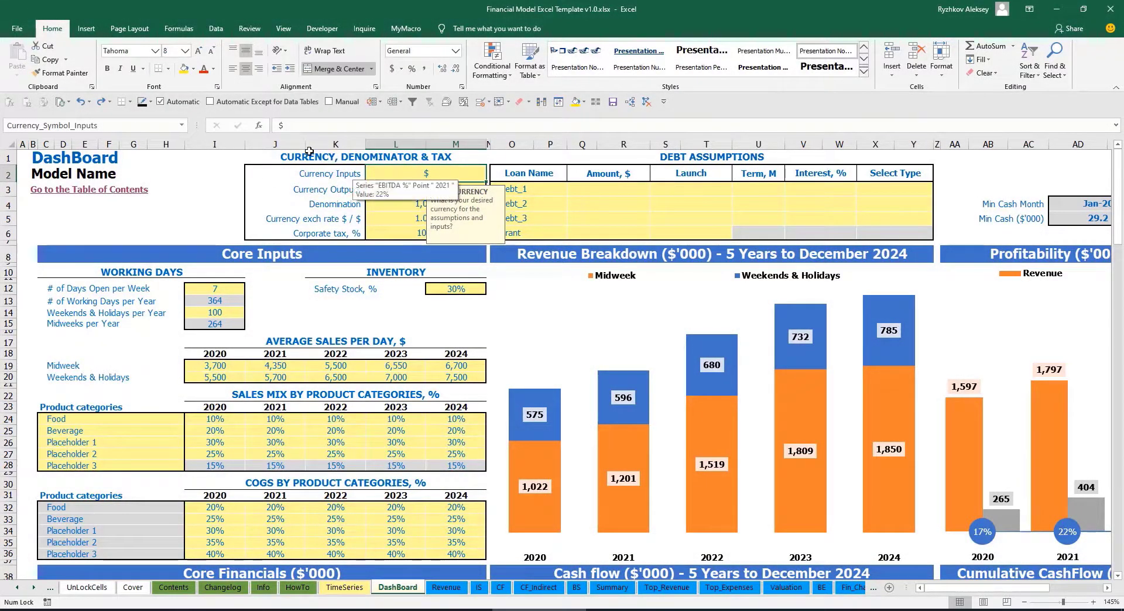
Step: Examine the Currency Inputs and Currency Outputs settings on the DashBoard sheet
click(201, 179)
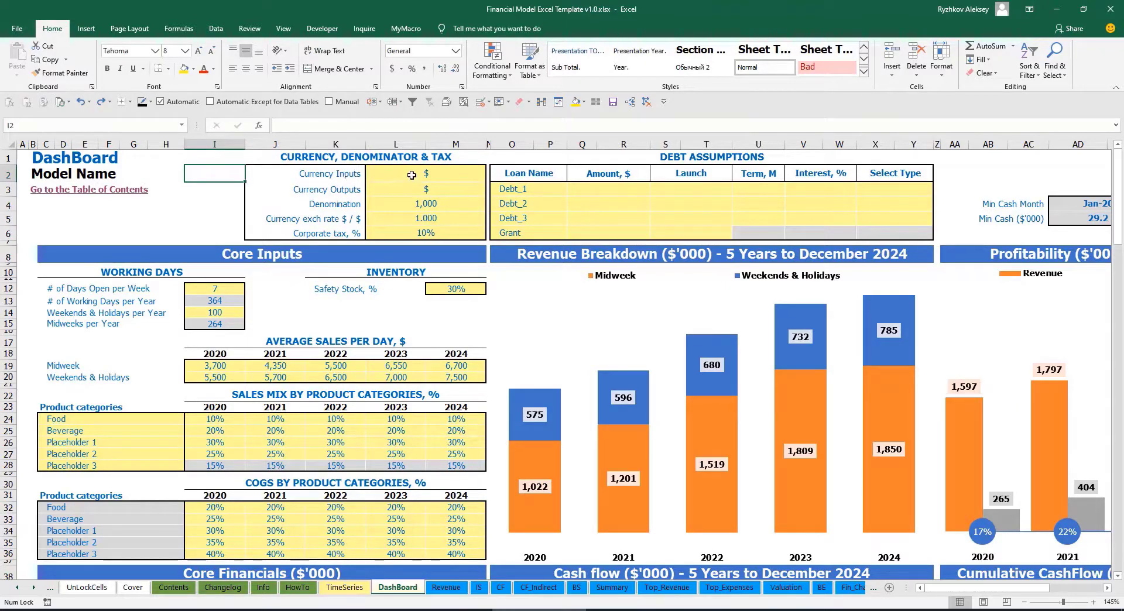
click(412, 175)
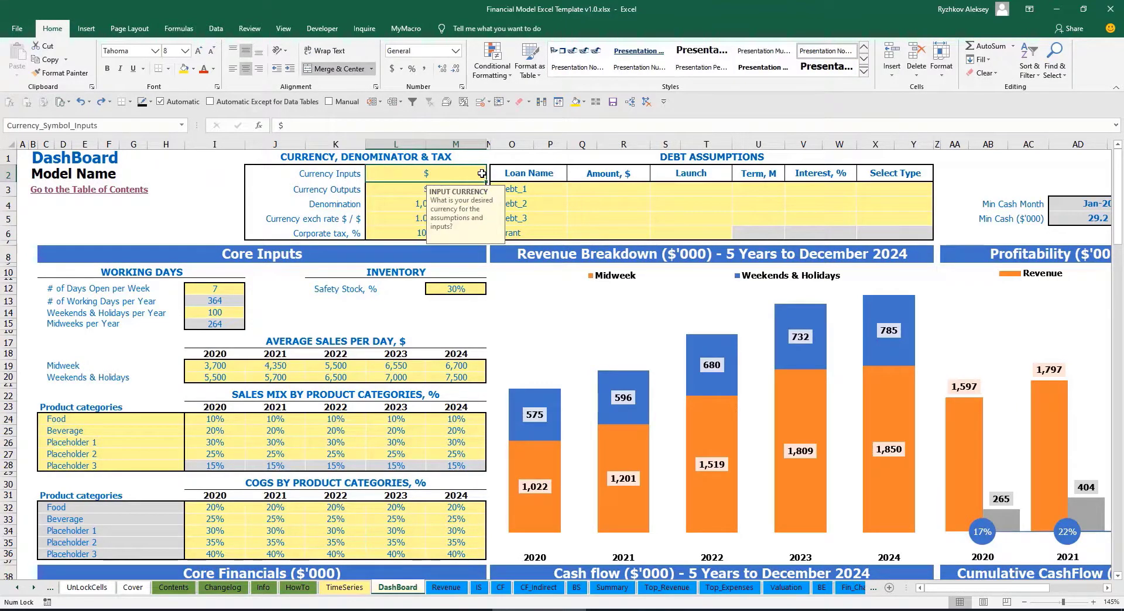
click(378, 190)
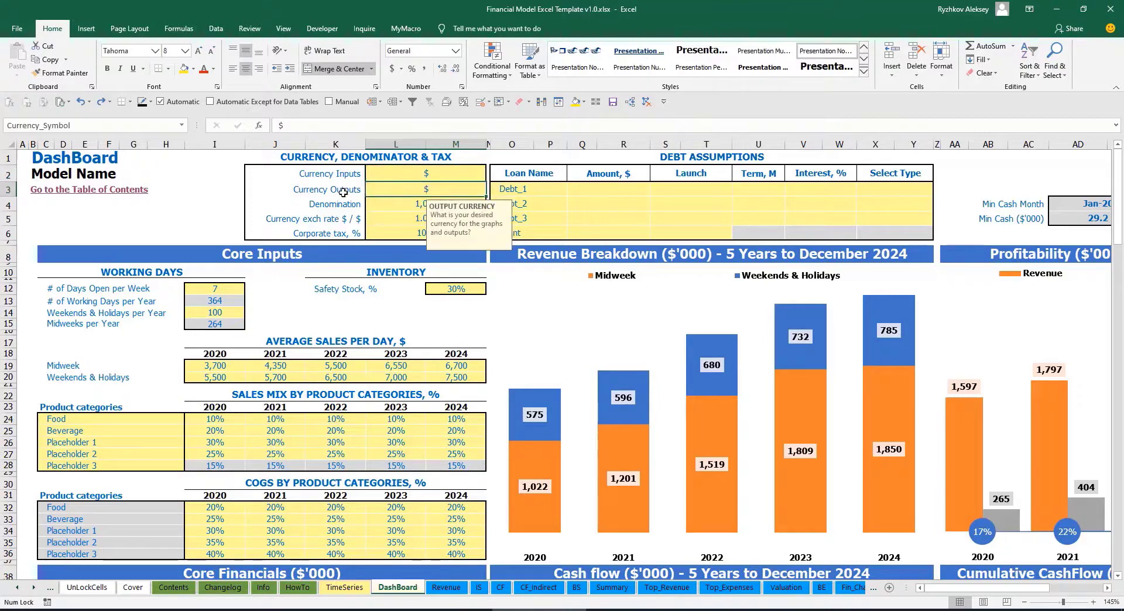
click(399, 177)
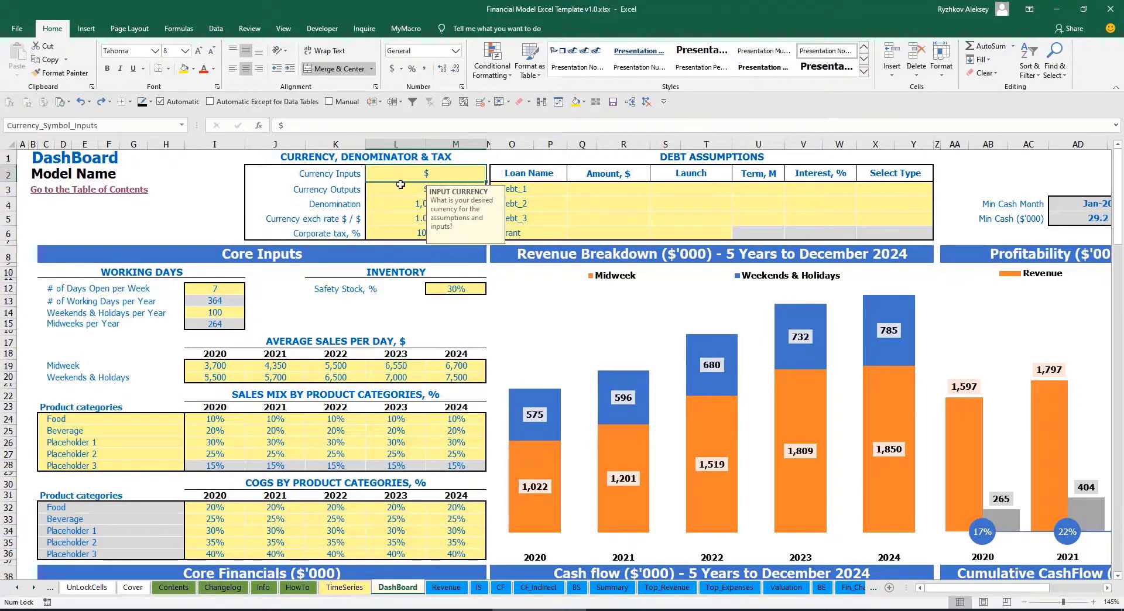
click(398, 190)
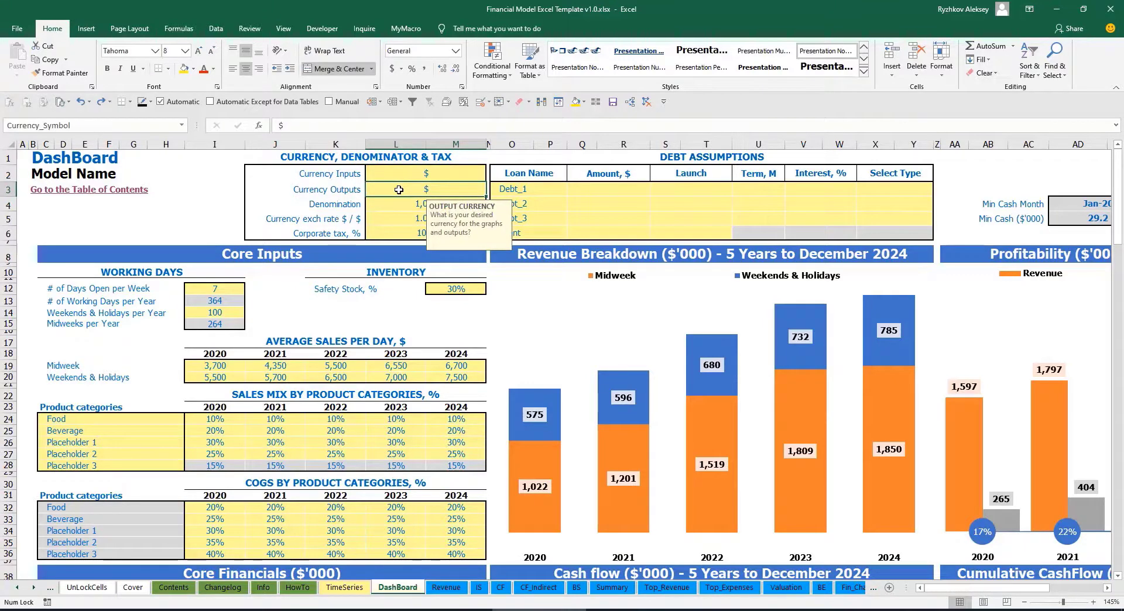
Step: Set the input currency to USD and the output currency to EUR
click(414, 176)
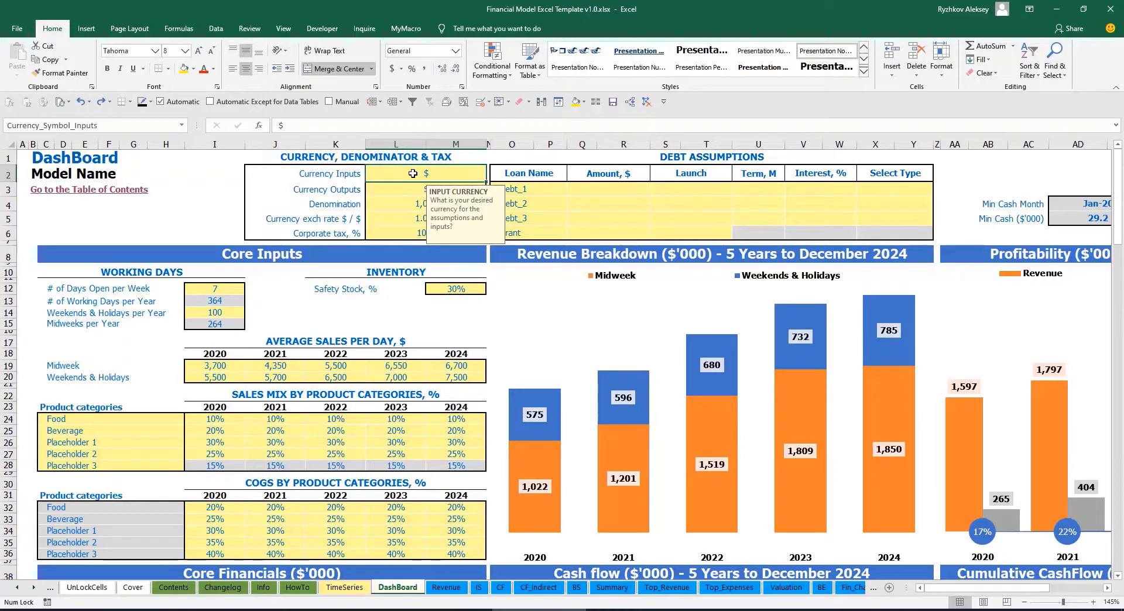
text(USD)
key(Return)
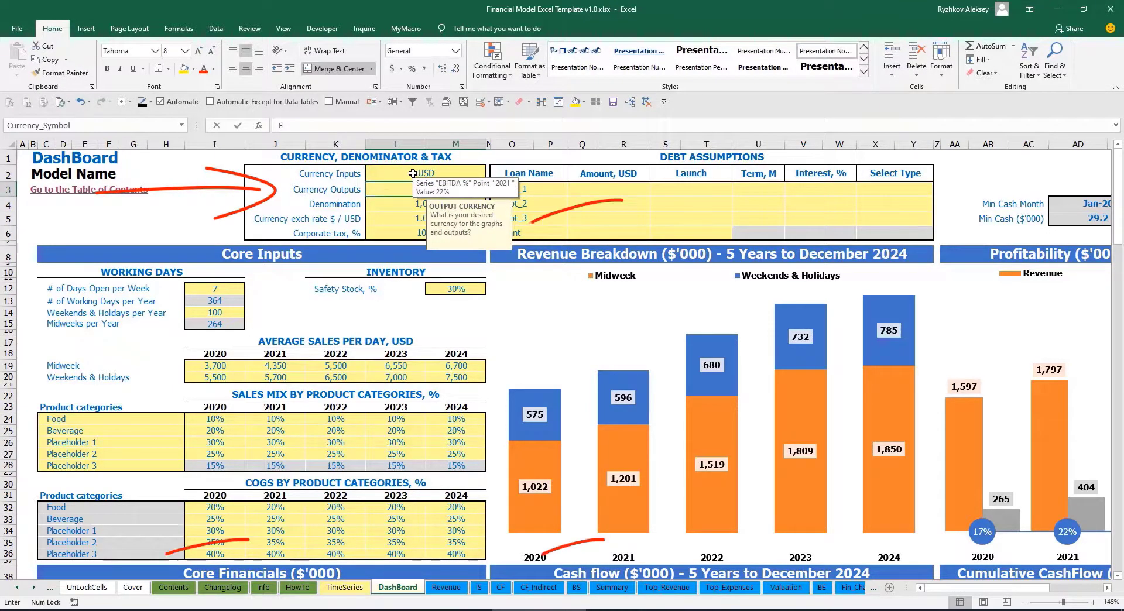
text(EUR)
key(Return)
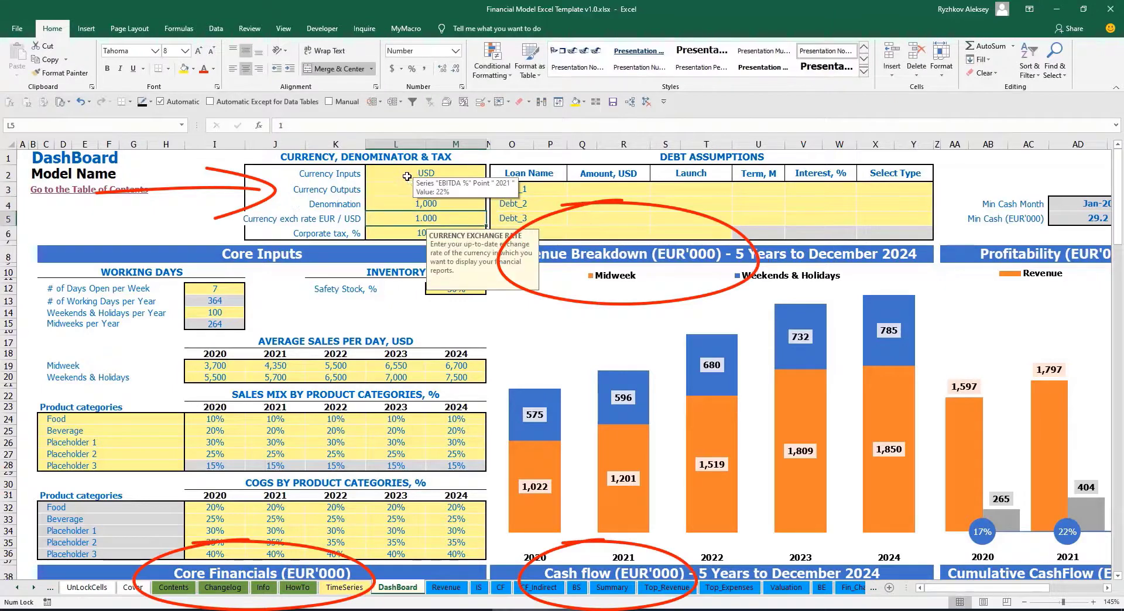
click(213, 191)
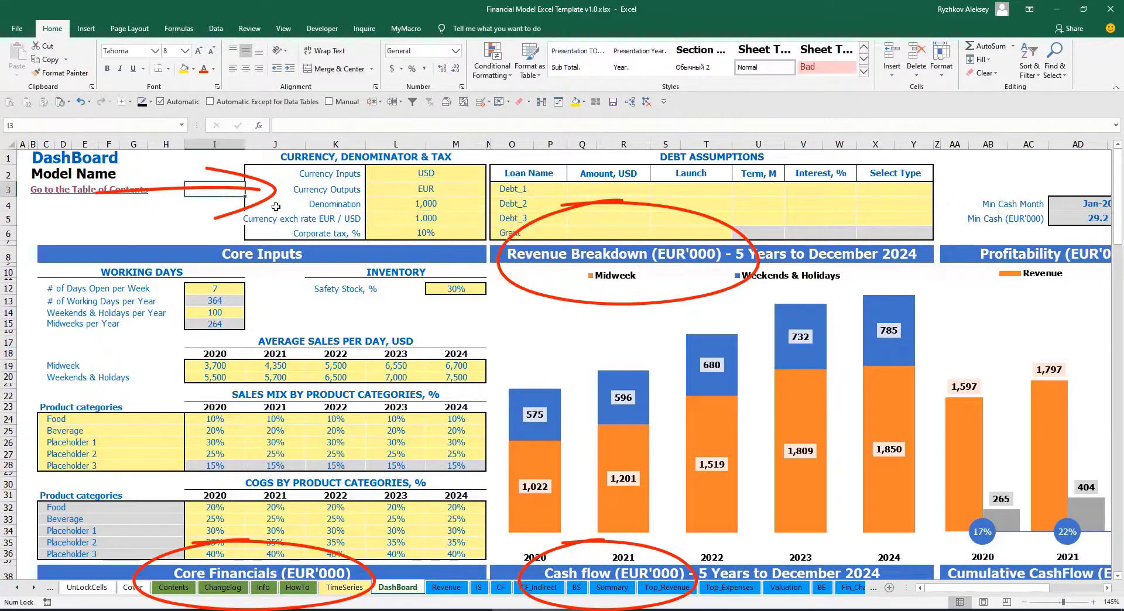
Step: Set the EUR / USD currency exchange rate to 1.2
click(404, 223)
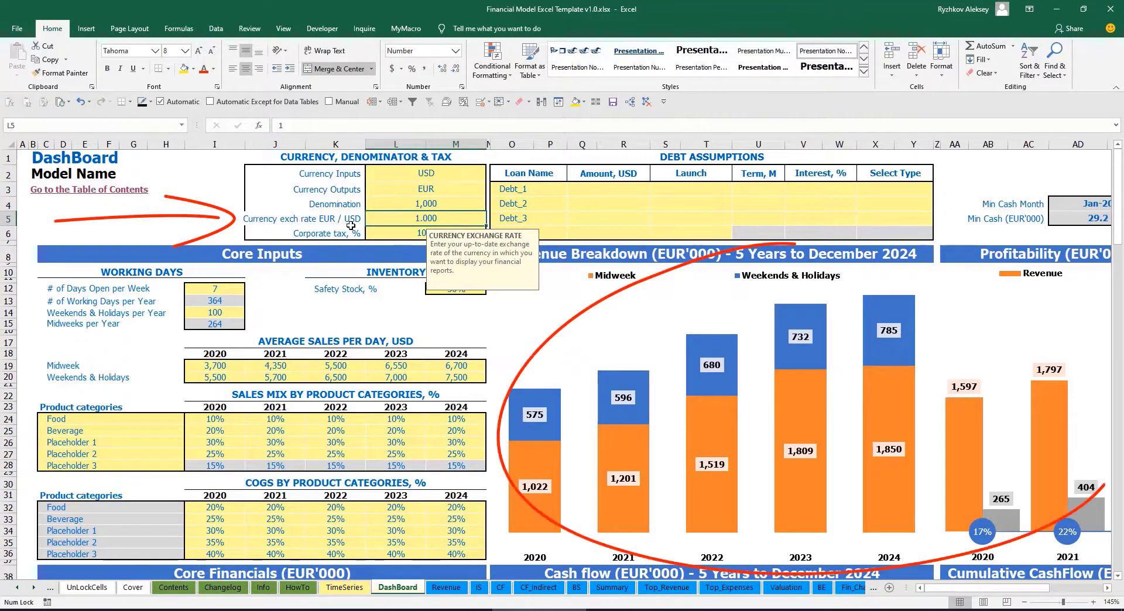
text(1.2)
key(Return)
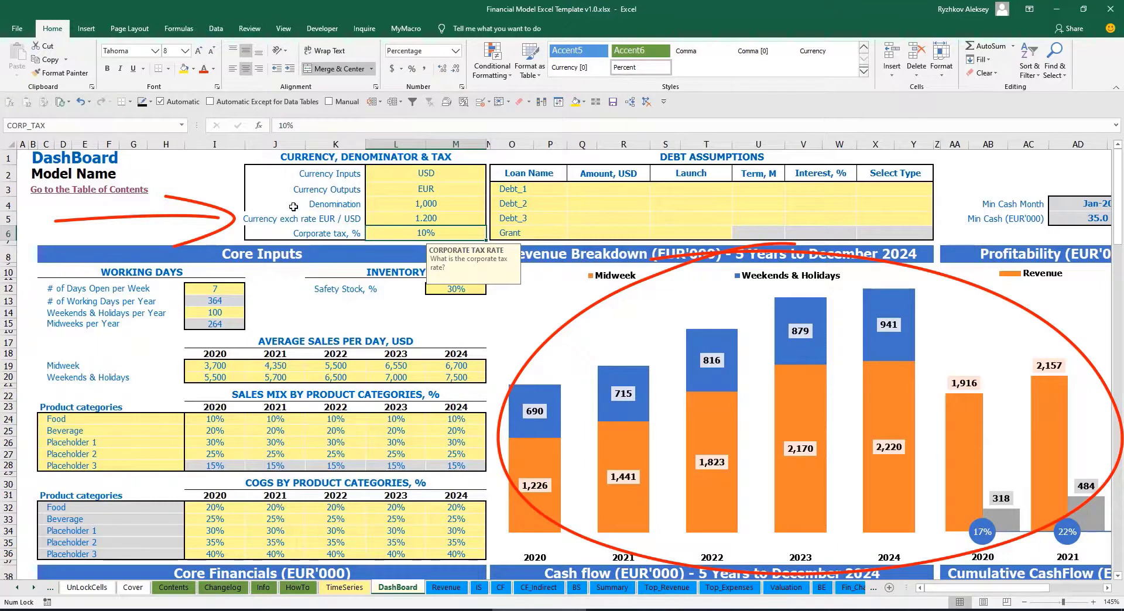
Step: Review the input currency, output currency and exchange rate assumptions together
key(Up)
key(Up)
key(Up)
key(Up)
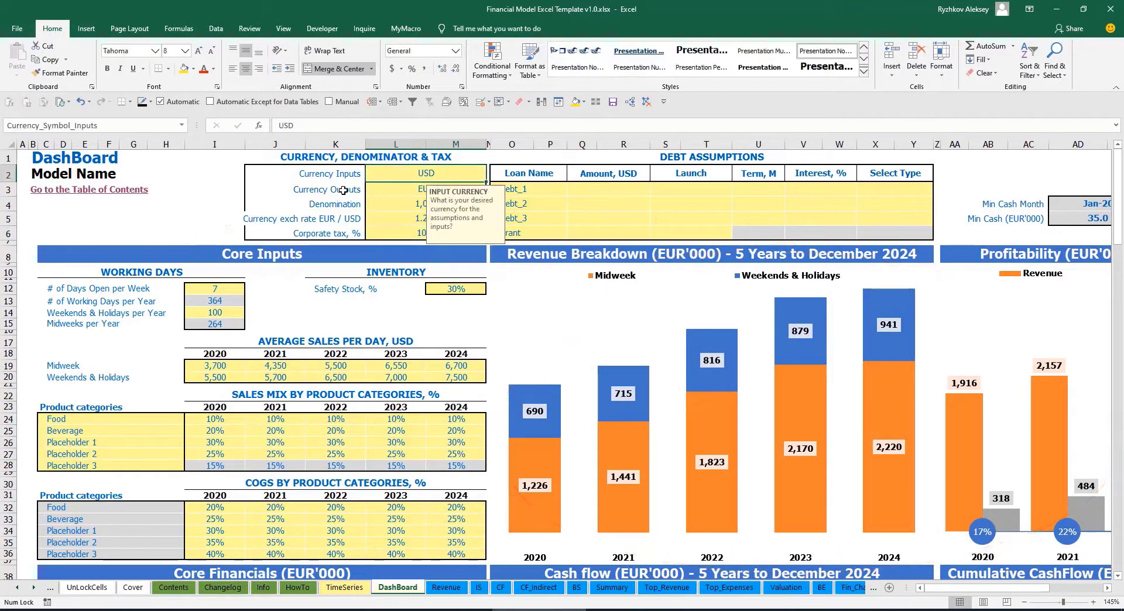
click(395, 190)
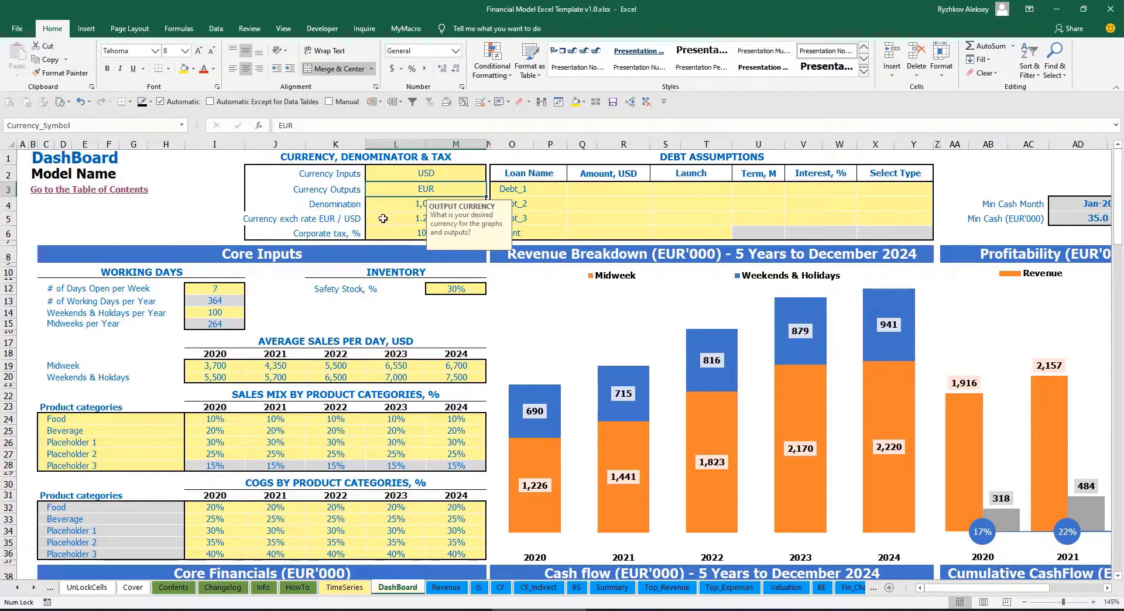
click(383, 218)
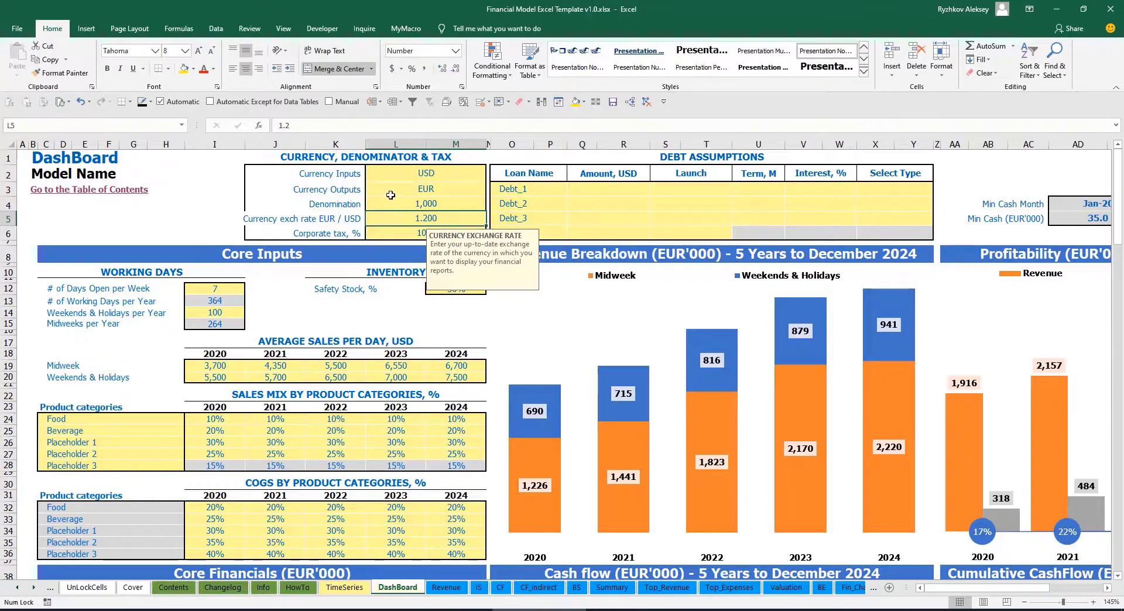
Step: Select the outputs denomination setting in the currency, denominator and tax assumptions
click(404, 204)
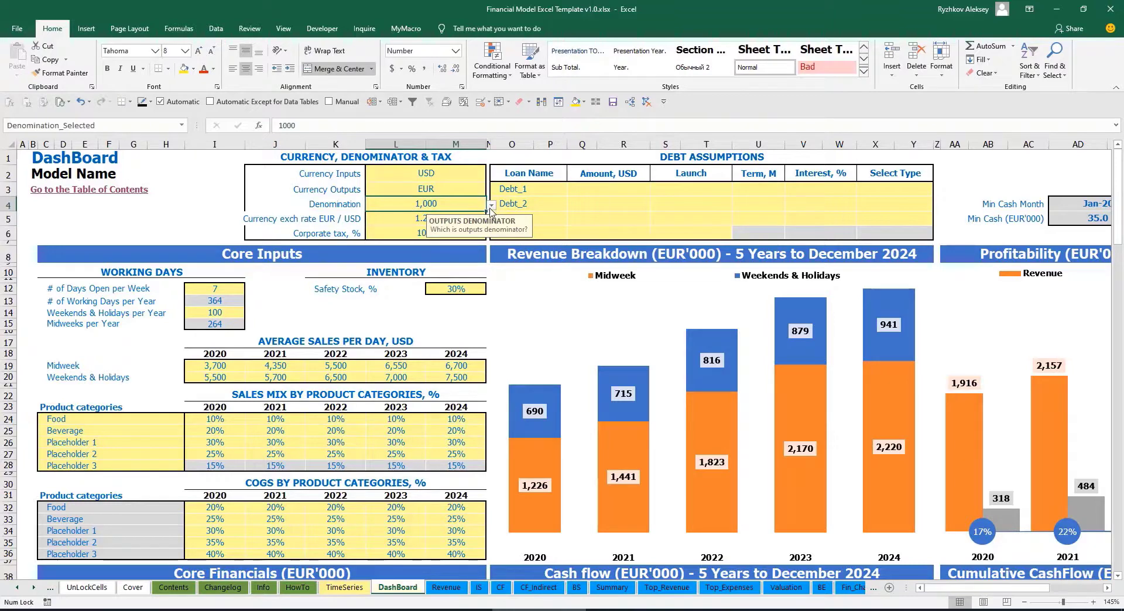